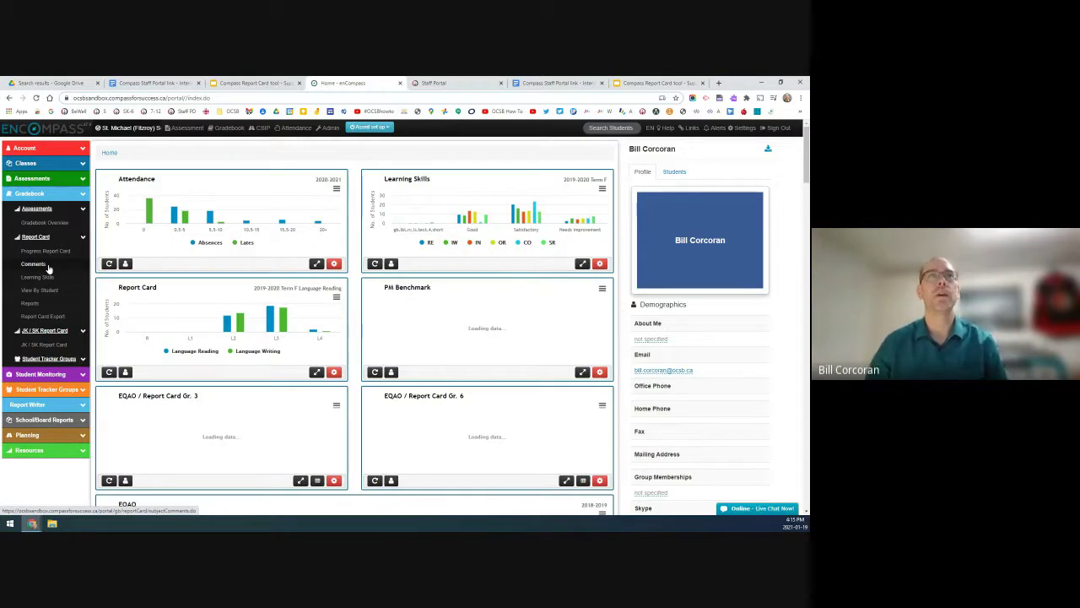
- Open the report card Comments page and review the available report periods and subjects, keeping period 1 and Dance
left_click(61, 266)
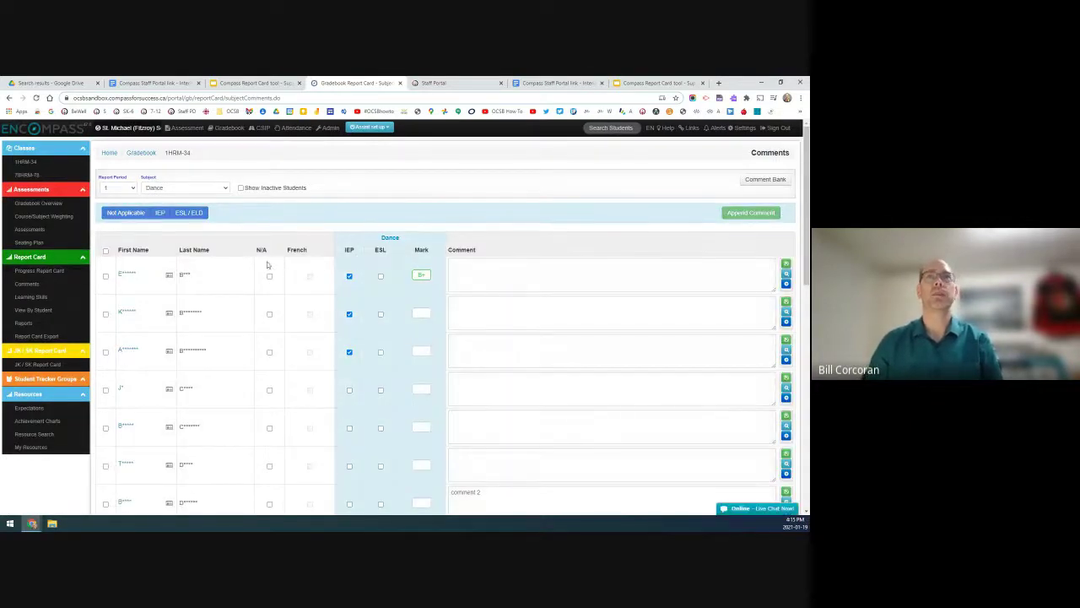
left_click(127, 194)
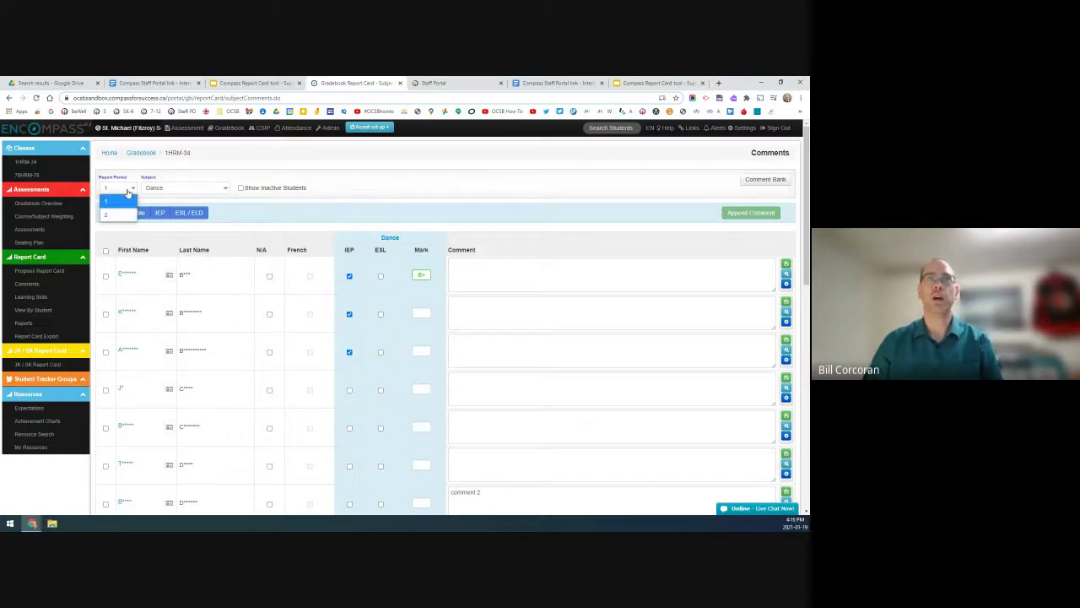
left_click(127, 193)
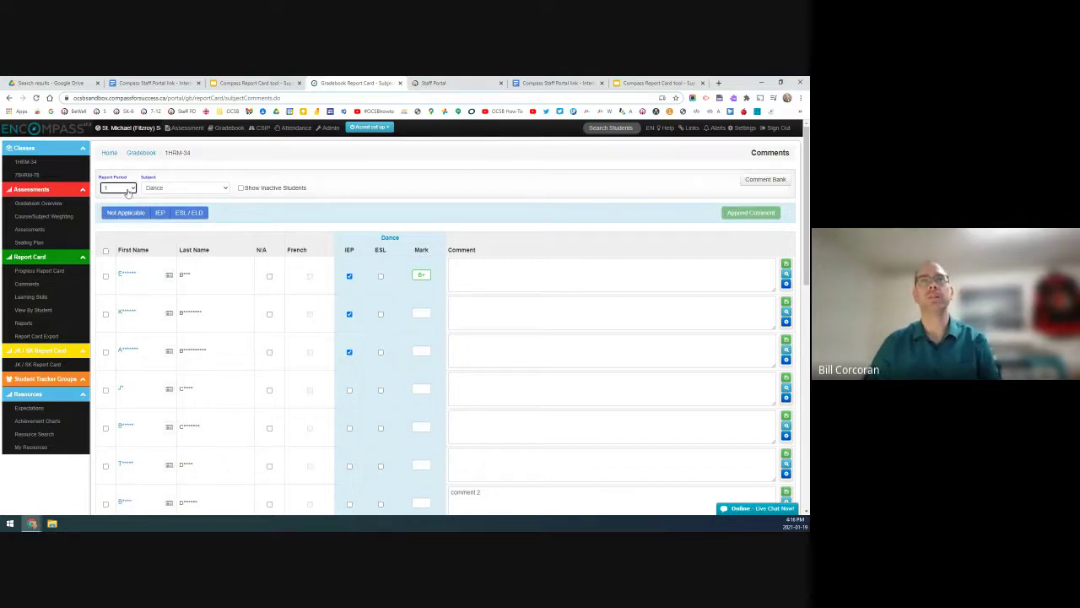
left_click(189, 193)
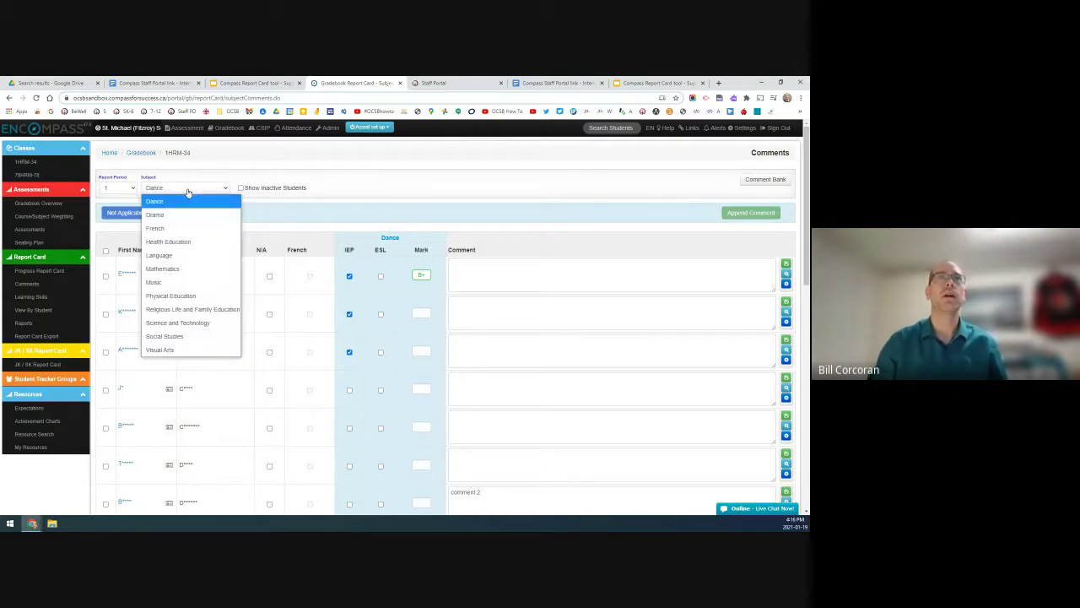
left_click(188, 193)
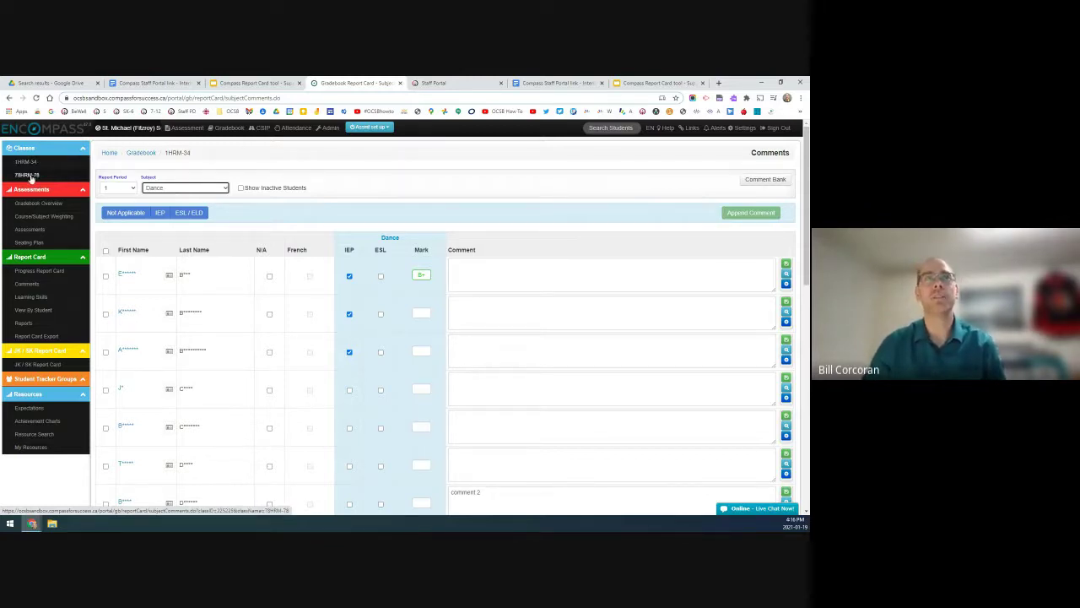
- View the comments page of class 78HRM-78 and return to class 1HRM-34
left_click(31, 176)
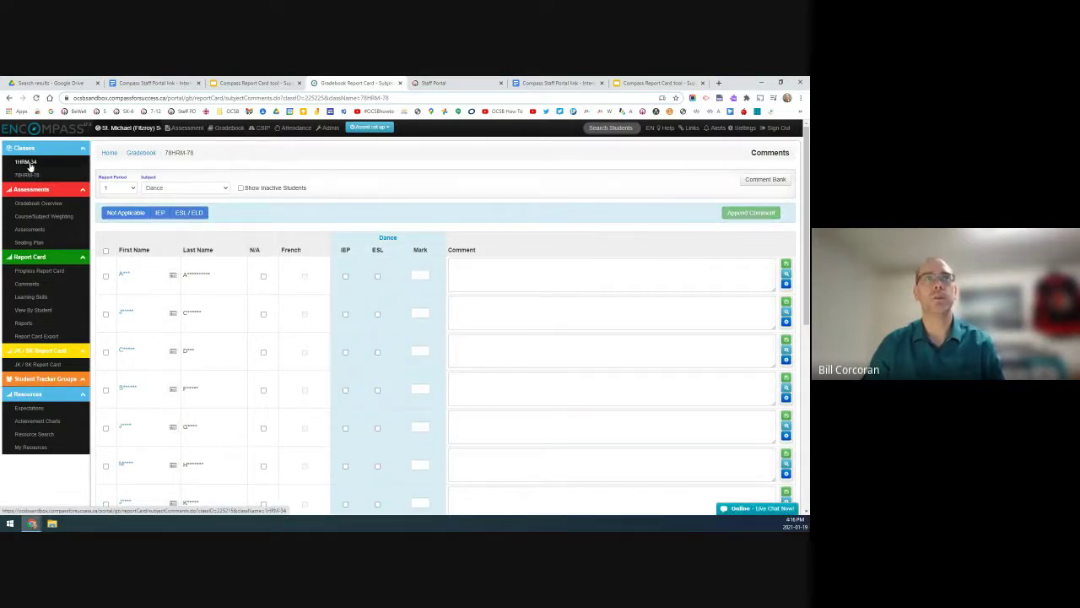
left_click(29, 164)
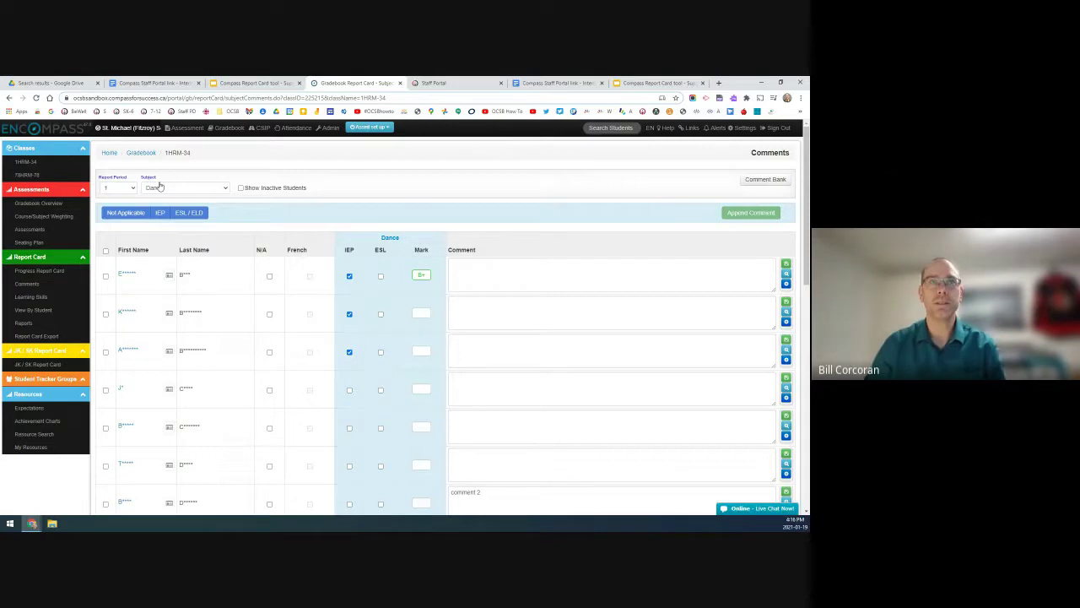
- Set the subject for class 1HRM-34's comments to Mathematics
left_click(203, 191)
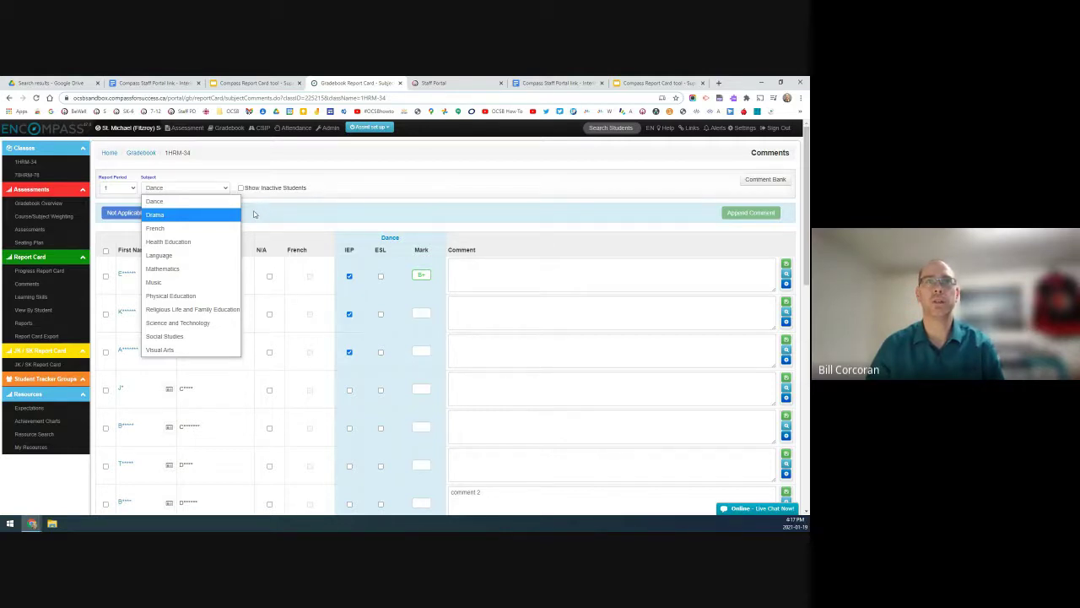
left_click(254, 214)
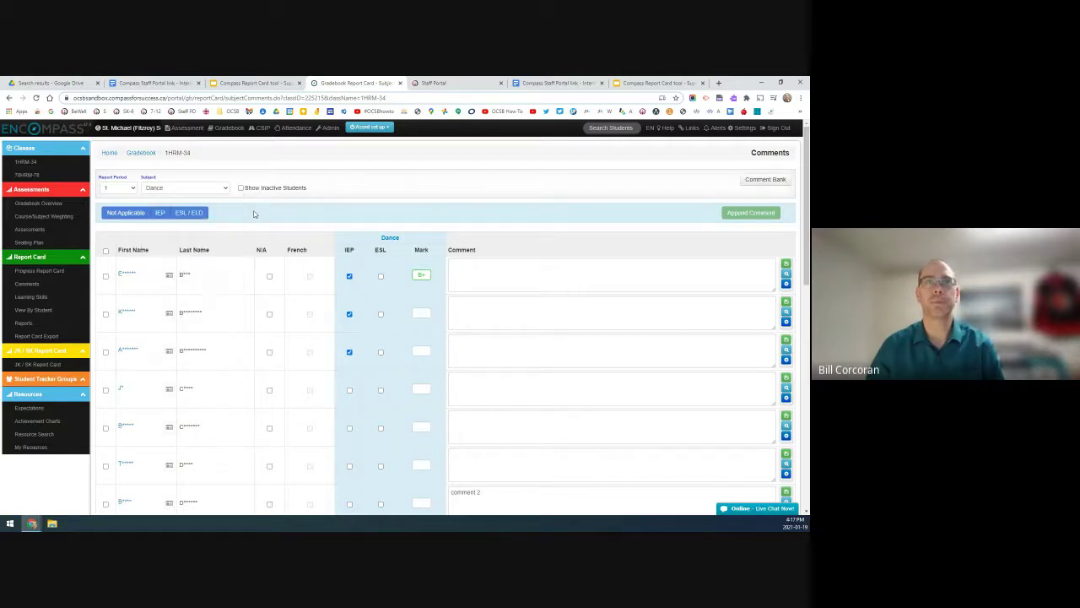
left_click(187, 190)
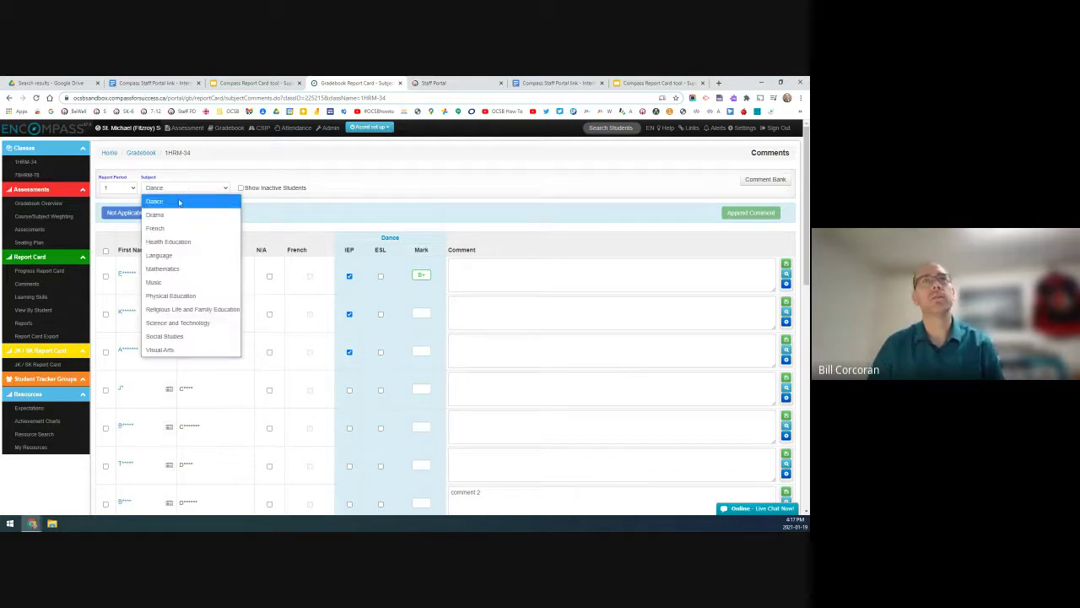
left_click(170, 269)
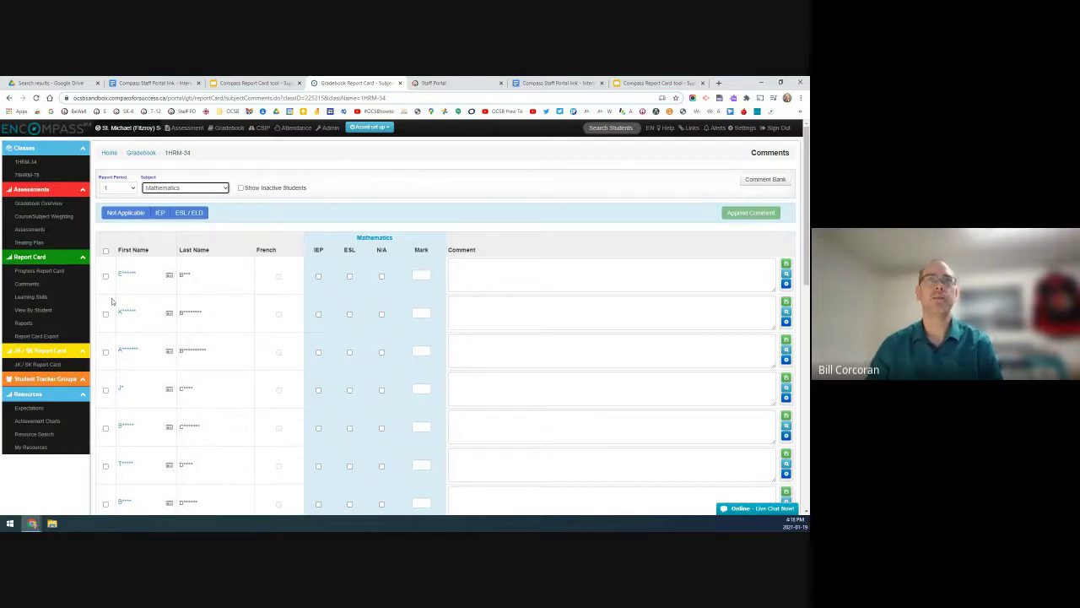
- Flag the first student as IEP for Mathematics, leaving the student's ESL option unchecked
left_click(318, 277)
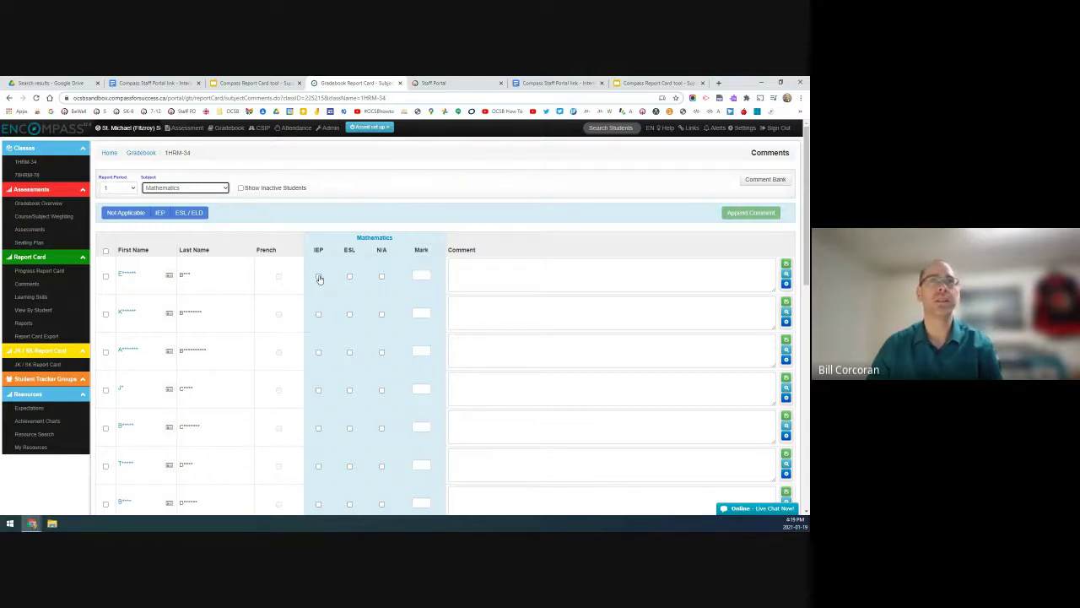
left_click(319, 277)
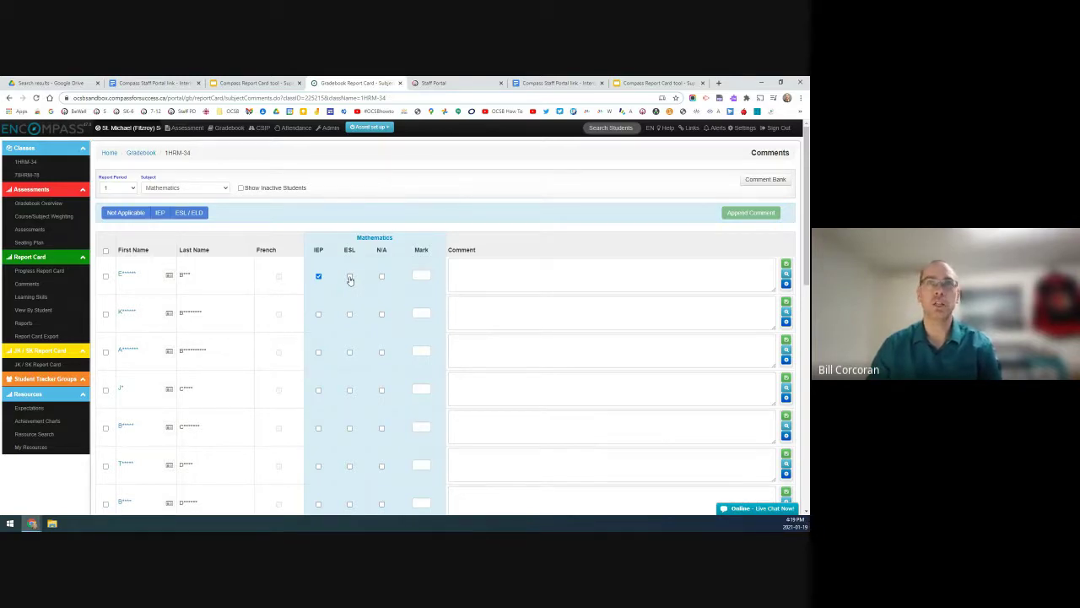
left_click(349, 277)
left_click(349, 278)
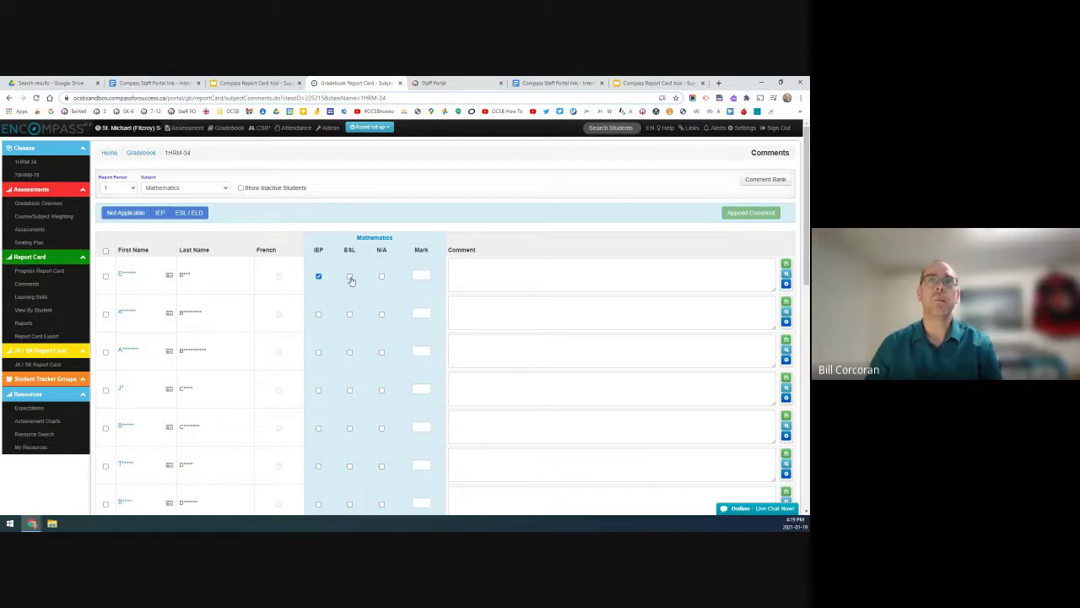
- Select the second, fourth, sixth and eighth students in the class list
left_click(106, 314)
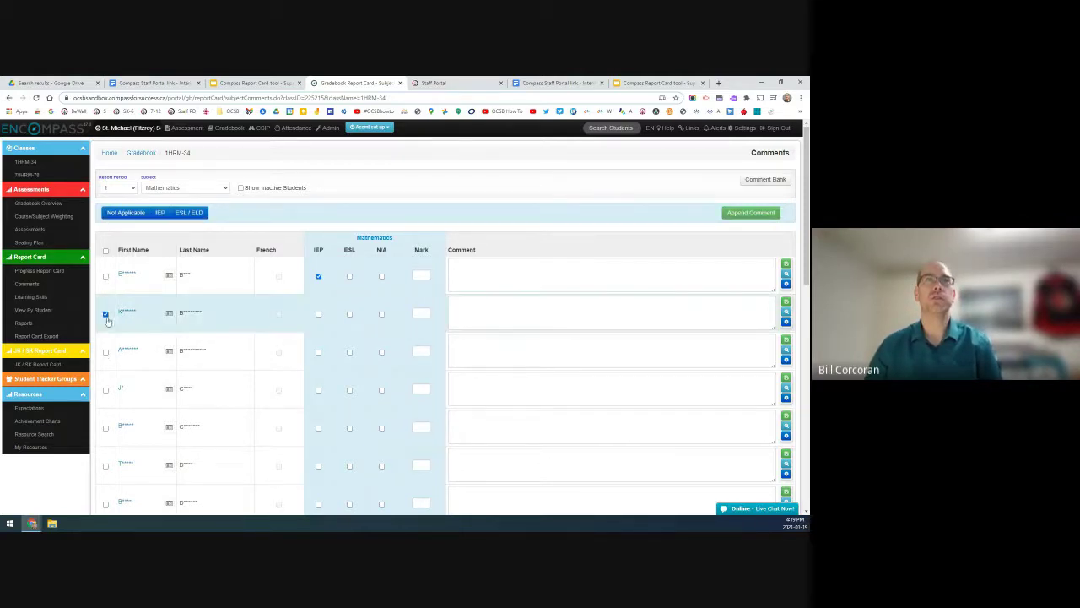
left_click(105, 390)
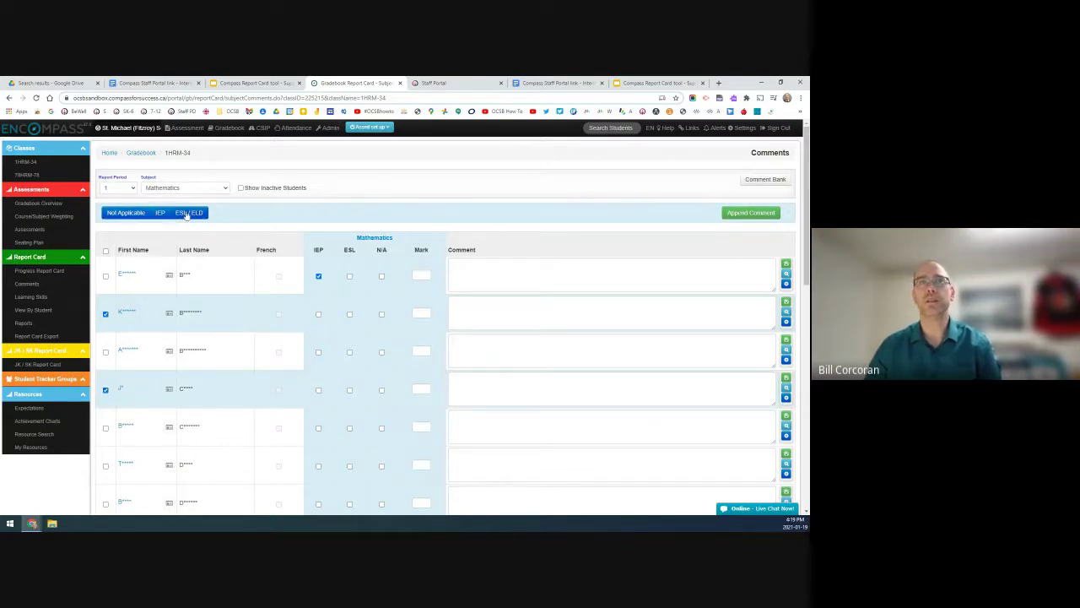
scroll(117, 306, "down", 1)
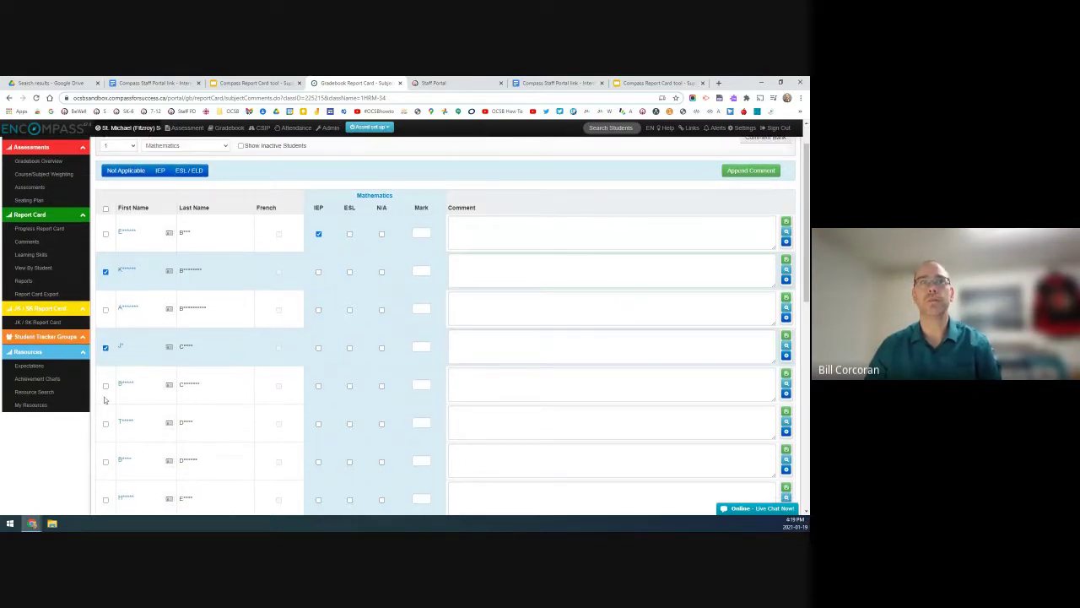
left_click(106, 425)
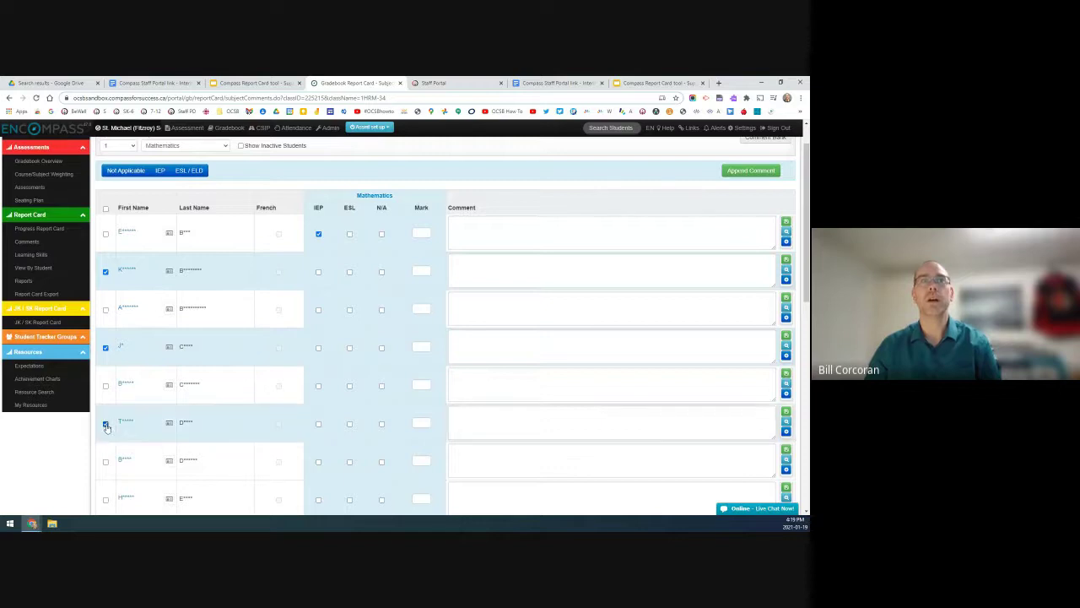
left_click(105, 501)
scroll(253, 379, "down", 1)
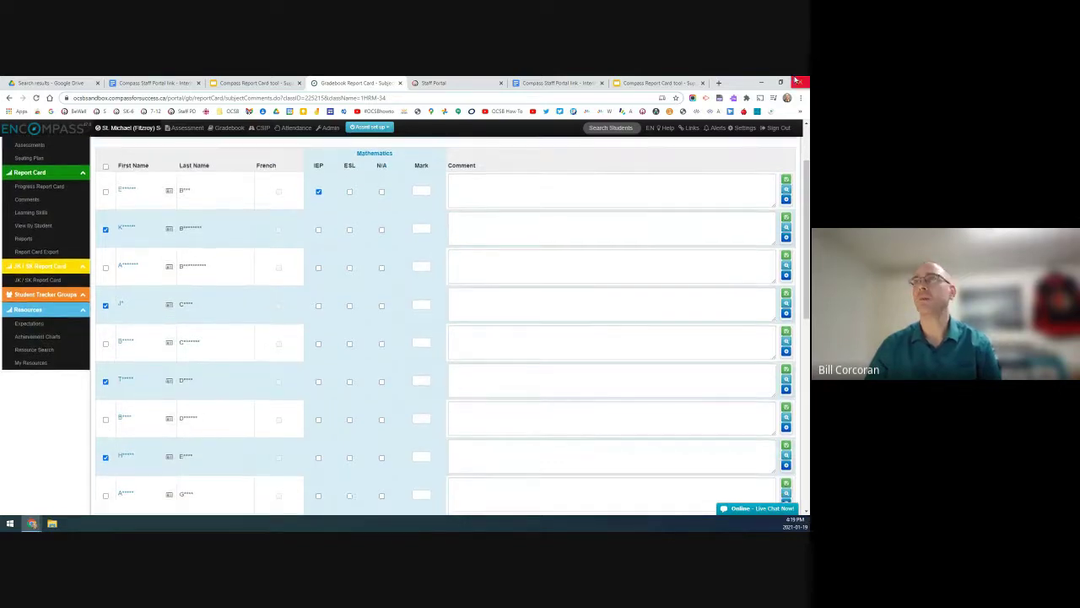
- Enlarge the browser page zoom to 125%
left_click(800, 98)
left_click(776, 176)
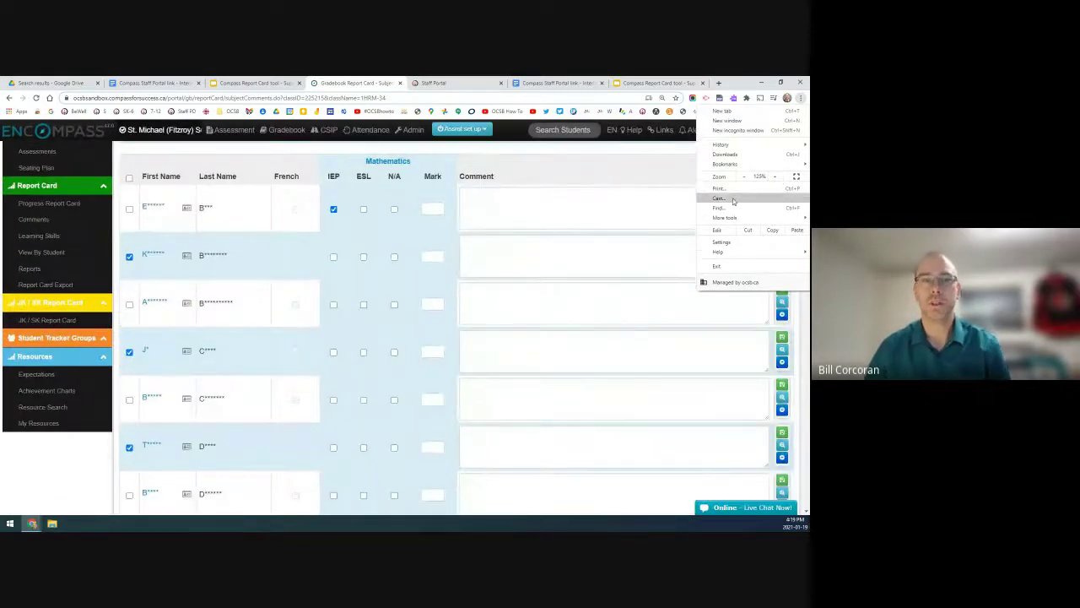
left_click(592, 159)
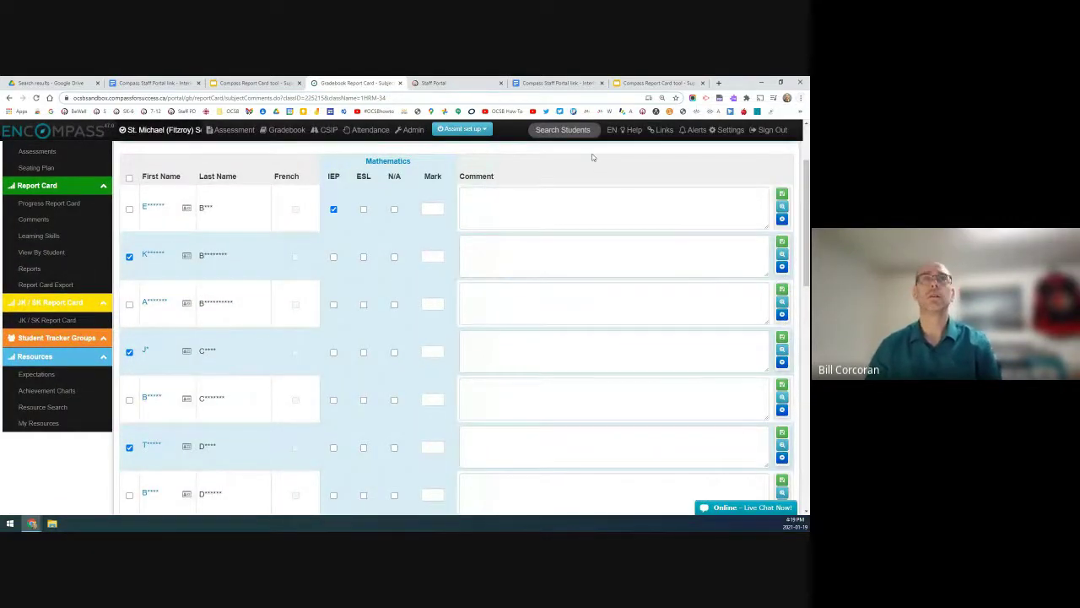
- Apply the IEP flag to all selected students at once and clear the student selection
scroll(186, 284, "down", 1)
scroll(210, 297, "up", 2)
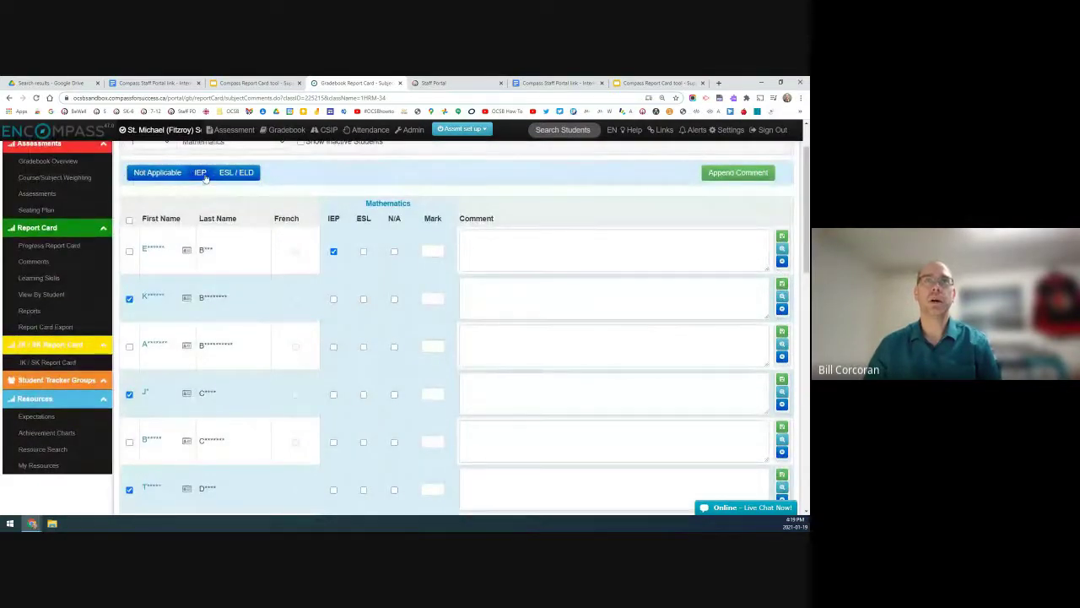
left_click(203, 174)
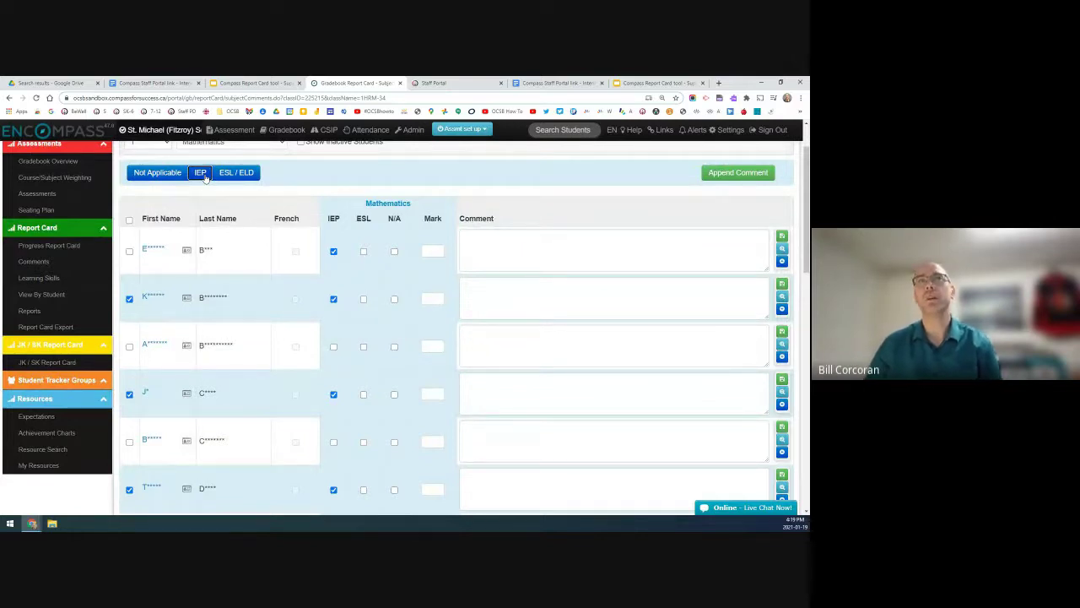
left_click(130, 220)
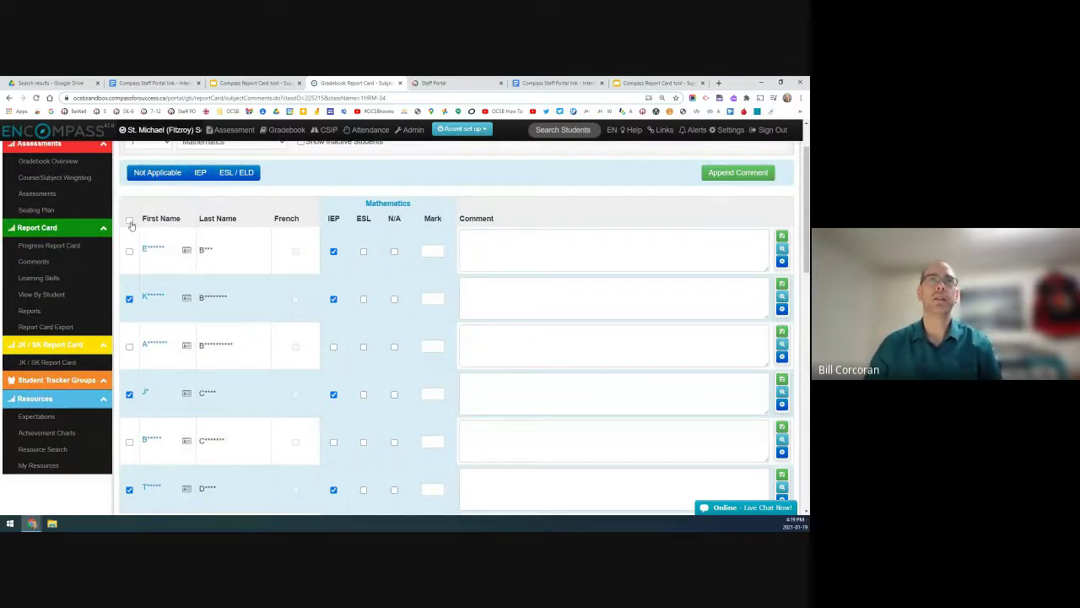
left_click(129, 221)
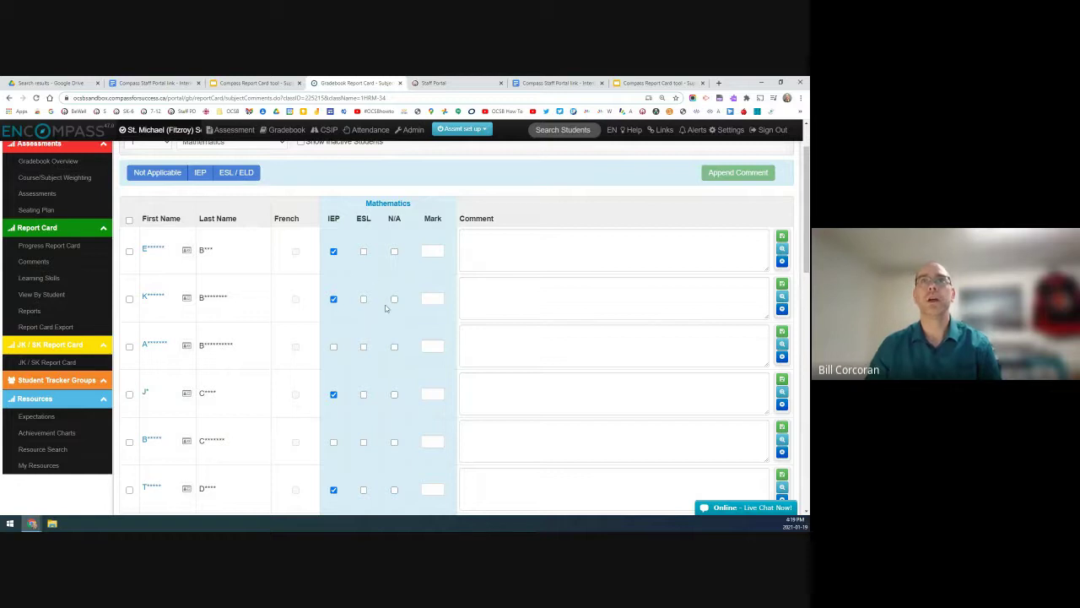
- Flag the third student as ESL for Mathematics
left_click(363, 347)
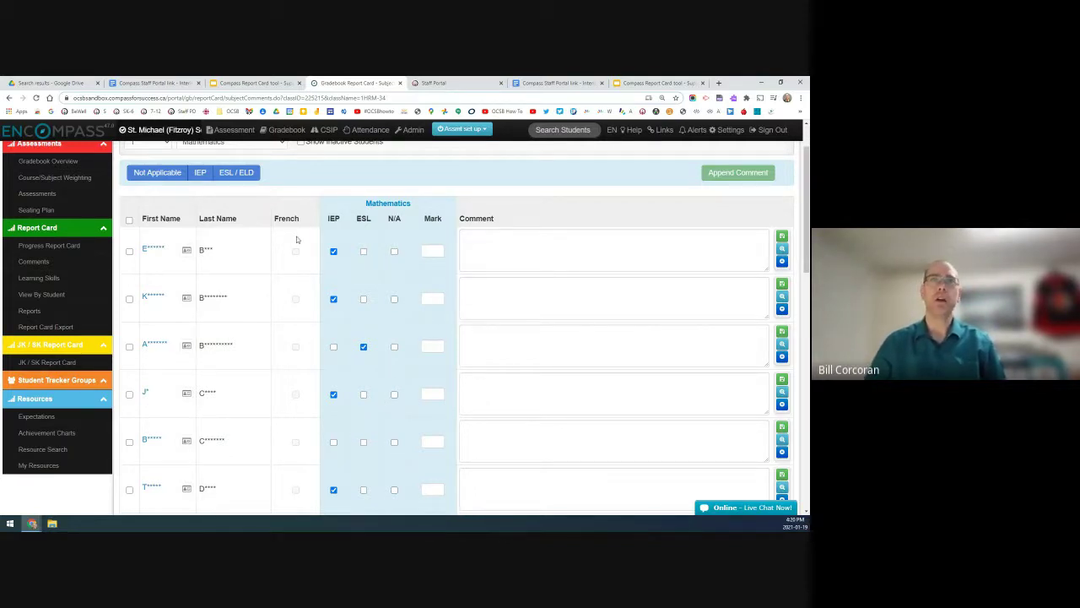
scroll(296, 357, "up", 1)
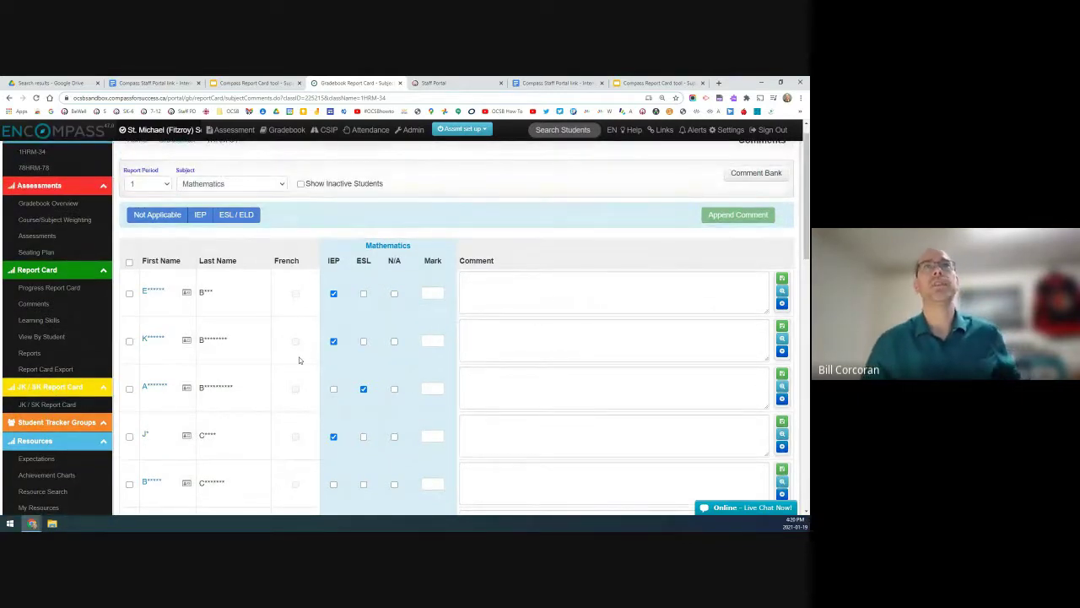
scroll(299, 360, "up", 1)
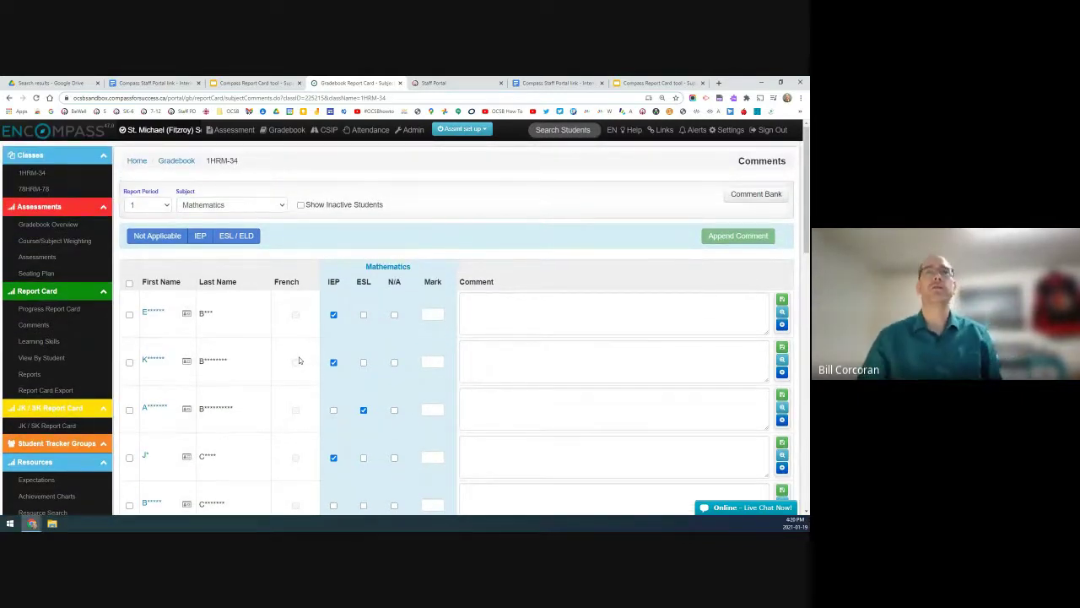
scroll(299, 361, "down", 1)
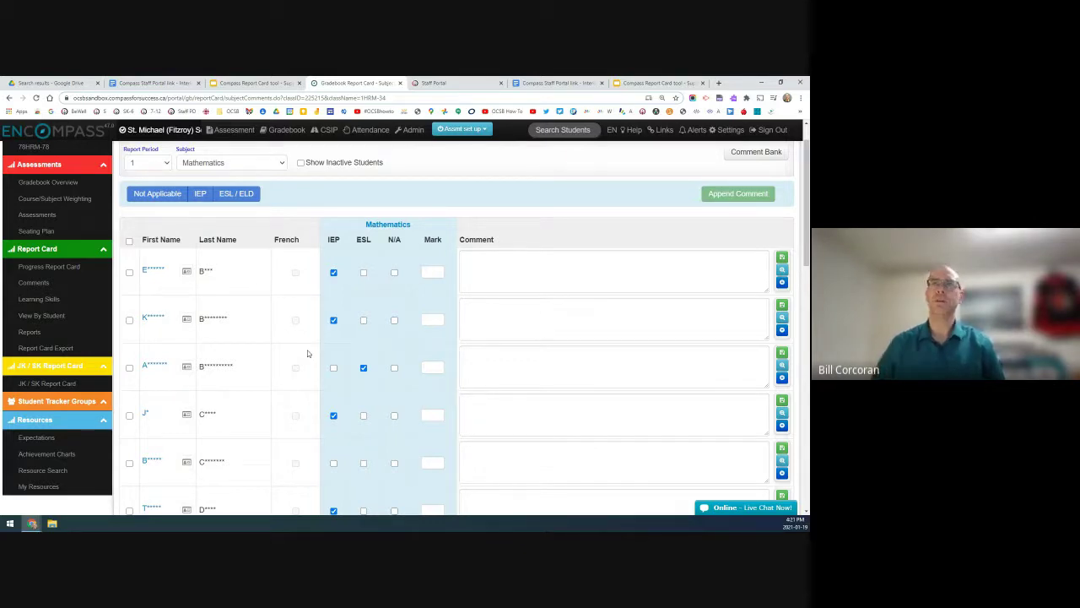
- Enter the Mathematics marks B for the first student and B- for the second student
left_click(425, 270)
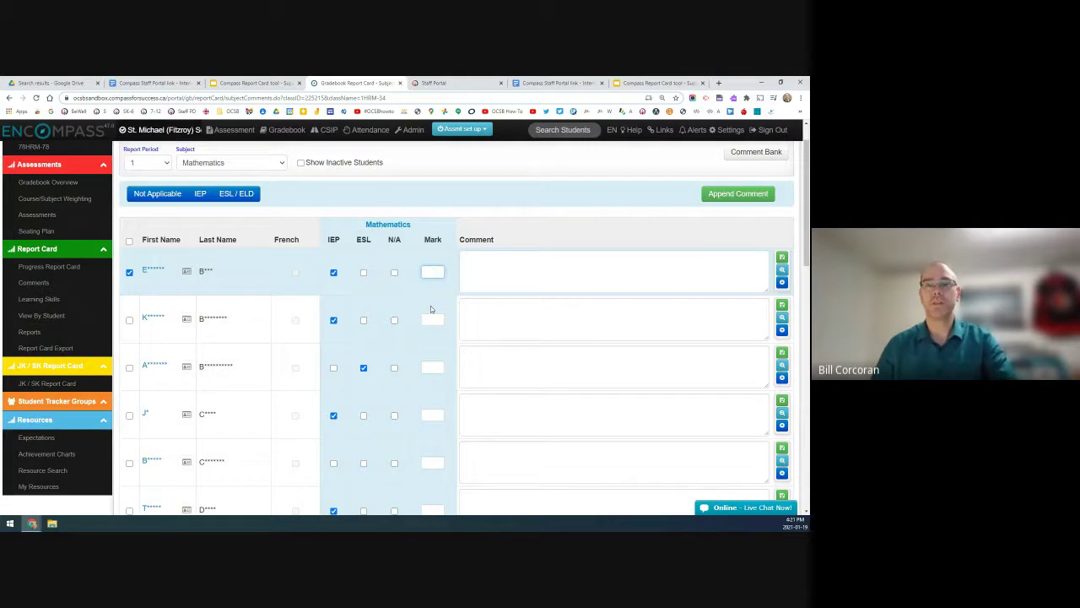
type("B")
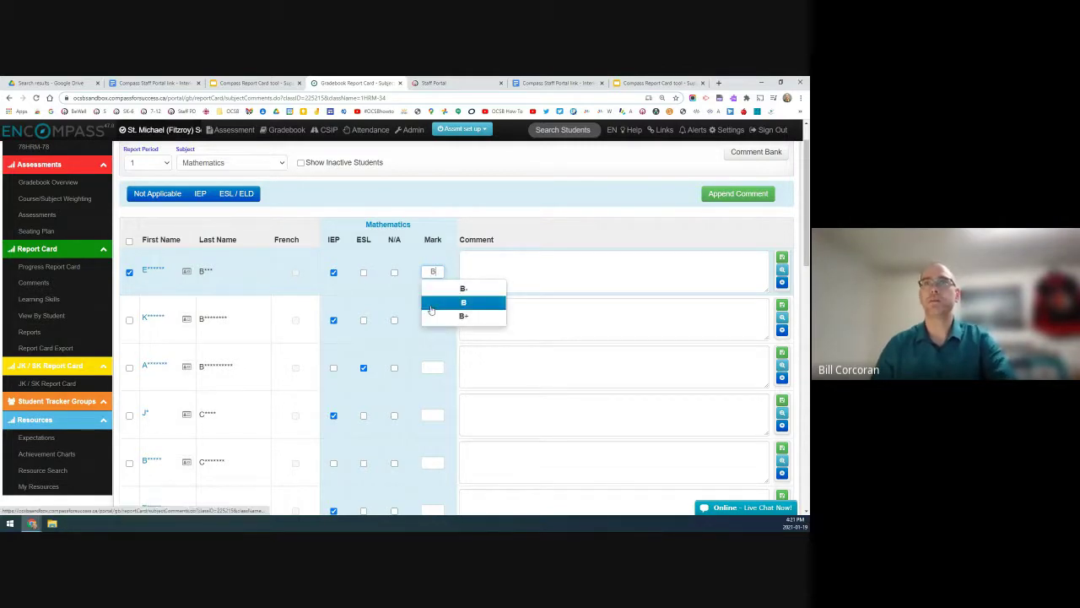
left_click(432, 304)
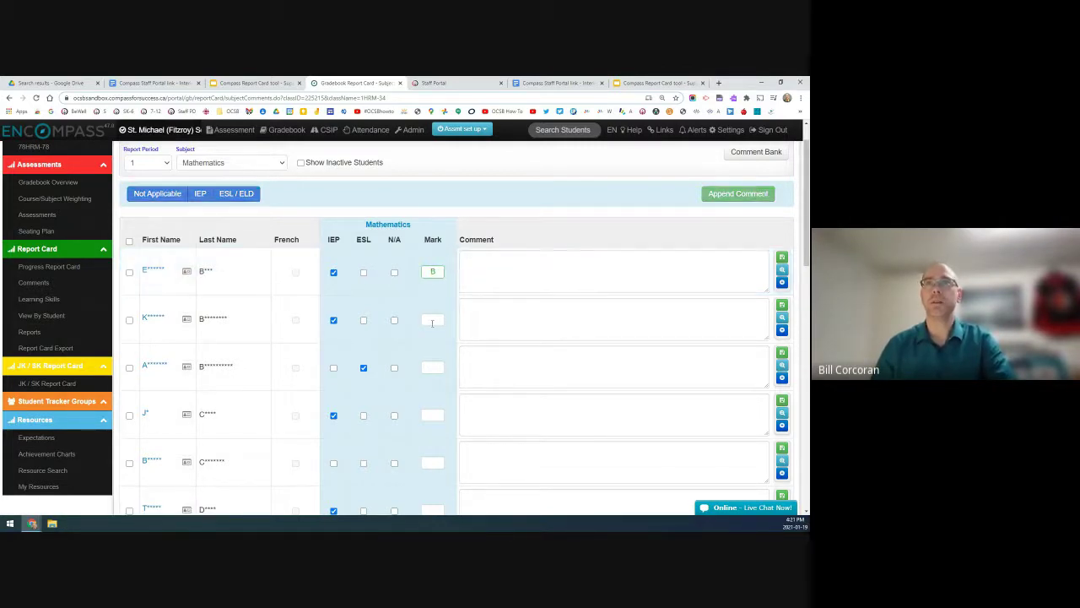
left_click(433, 320)
type("b-")
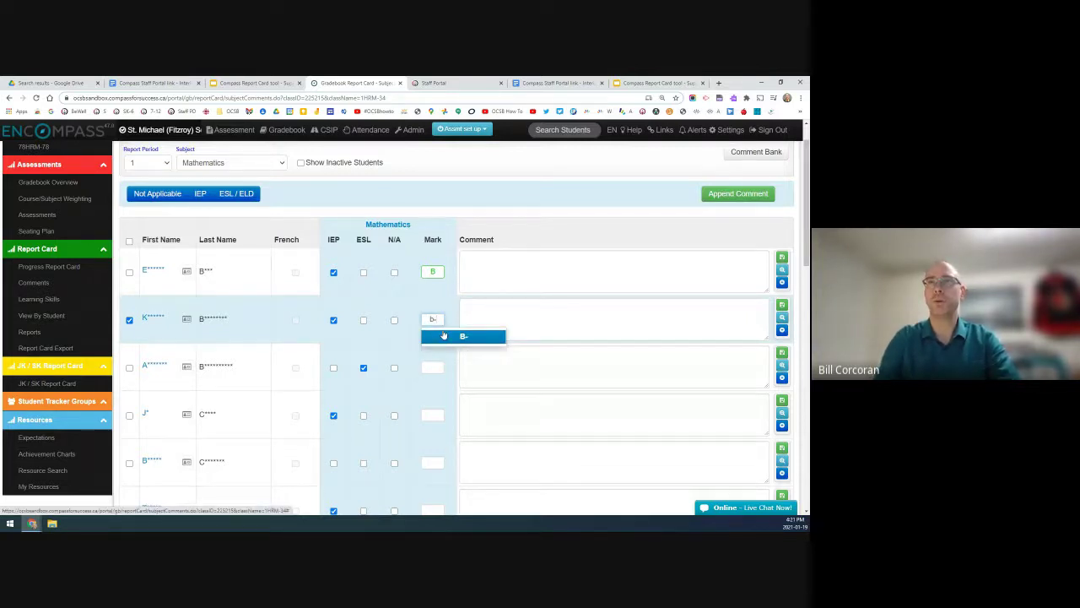
left_click(443, 336)
key("Tab")
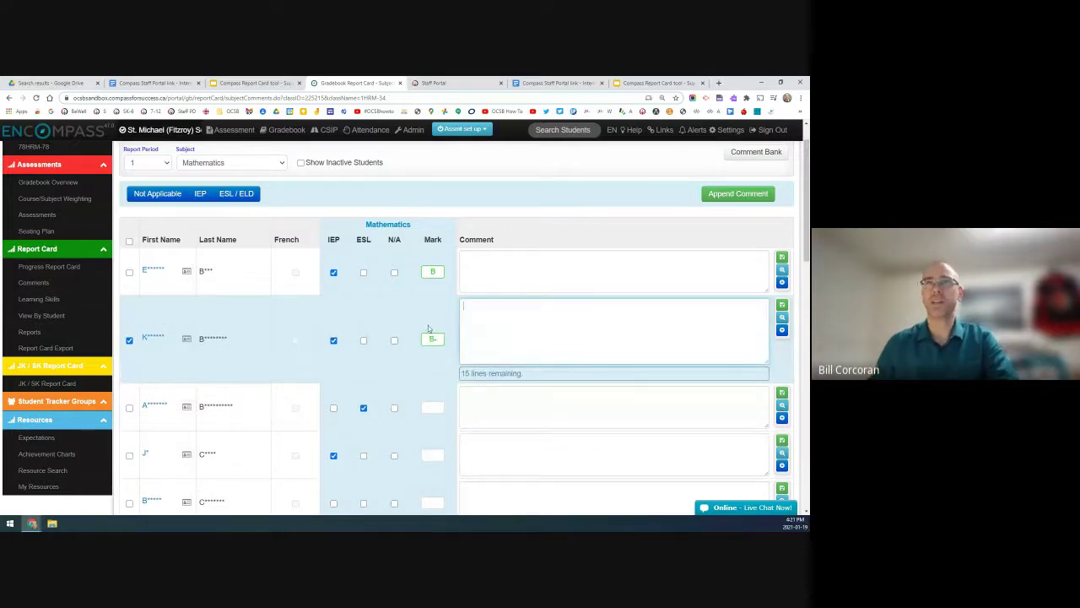
- Enter the Mathematics marks C for the third student and A for the fourth student
left_click(436, 406)
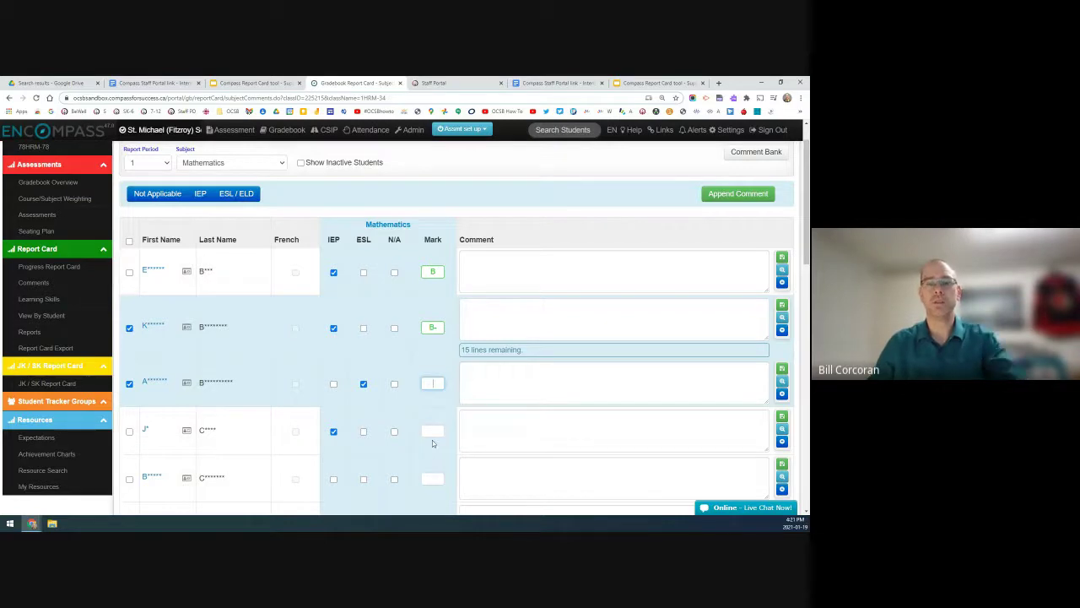
type("C")
left_click(465, 413)
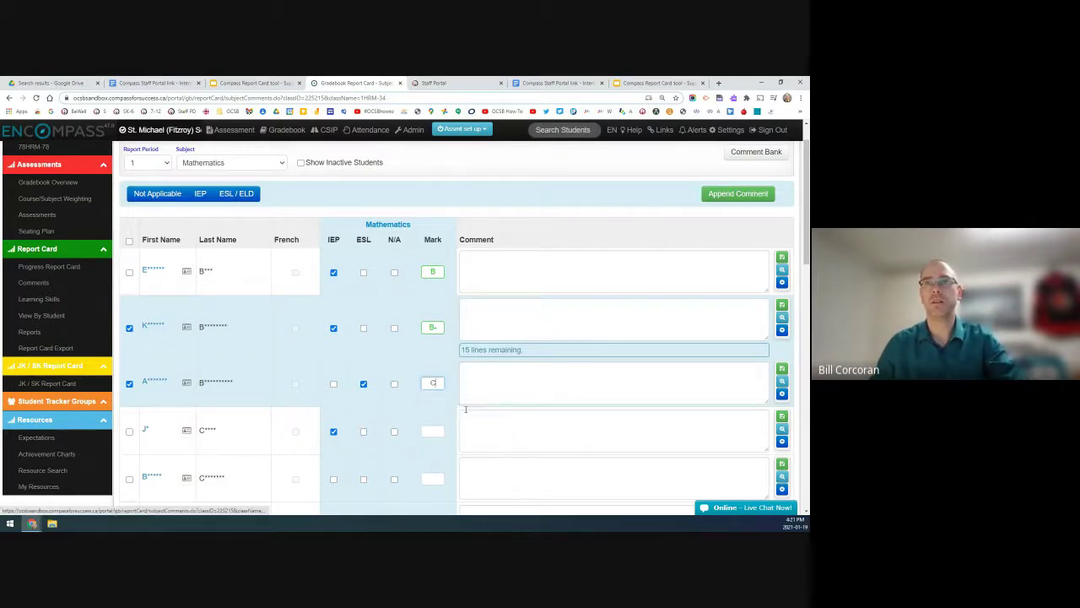
left_click(432, 432)
type("a")
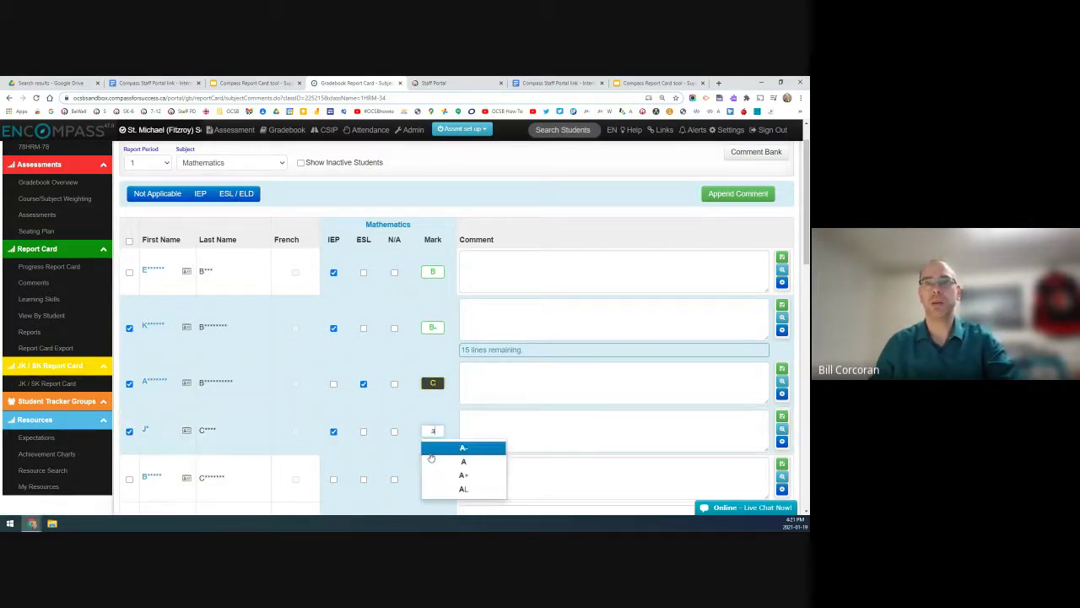
left_click(434, 462)
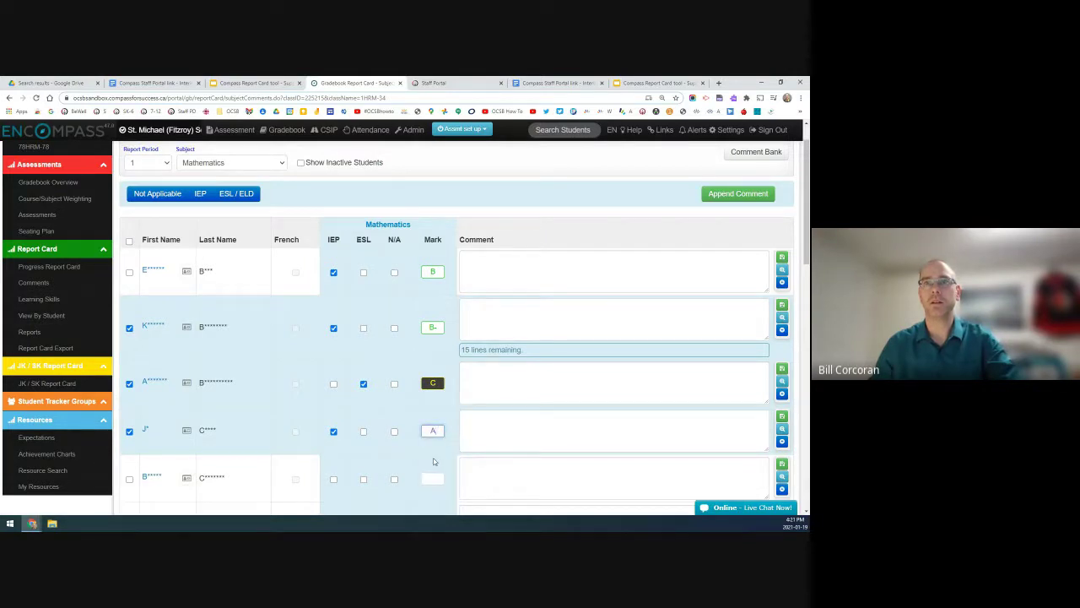
scroll(434, 462, "down", 2)
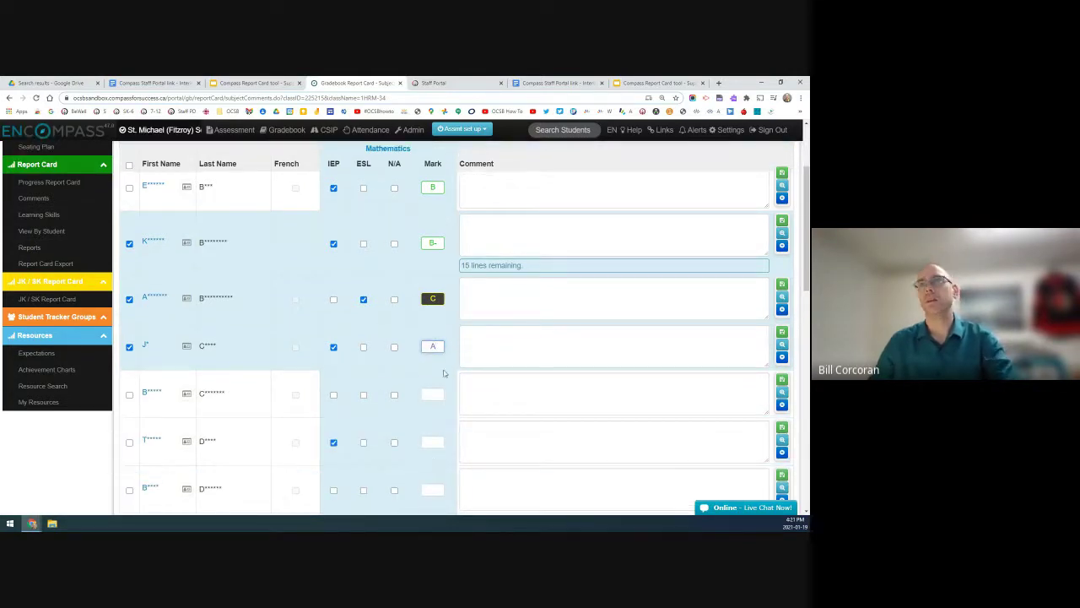
scroll(443, 375, "up", 1)
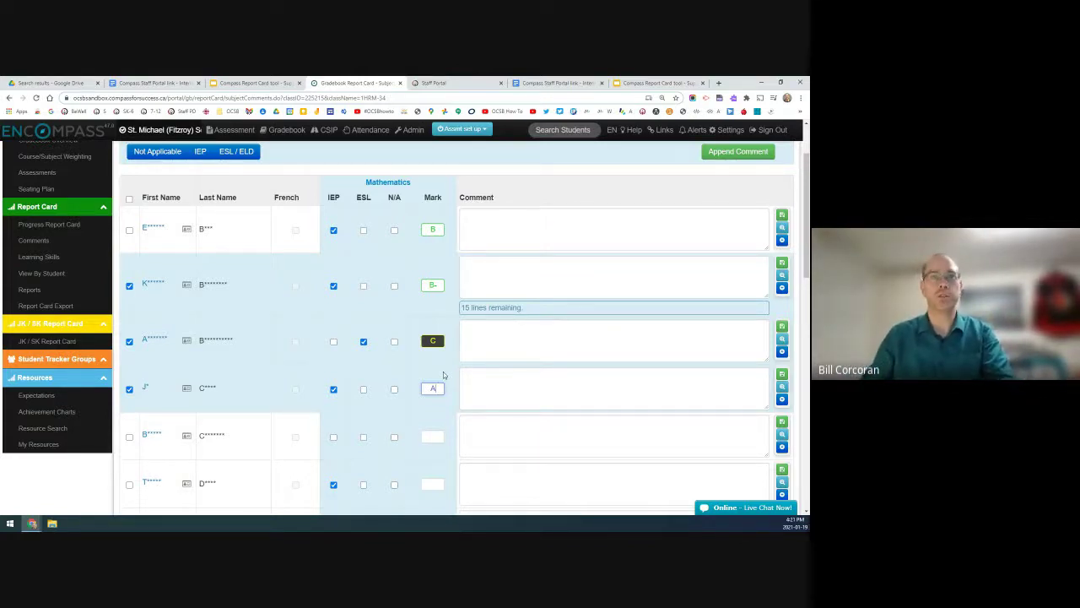
scroll(443, 375, "up", 1)
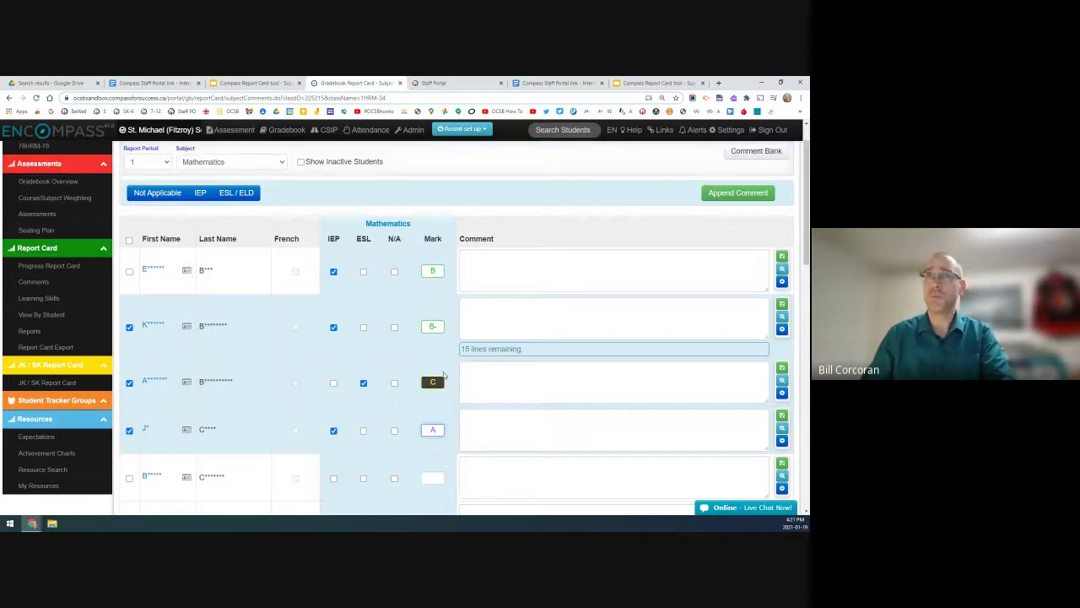
- Write "Start typing" in the first student's Mathematics comment
left_click(504, 271)
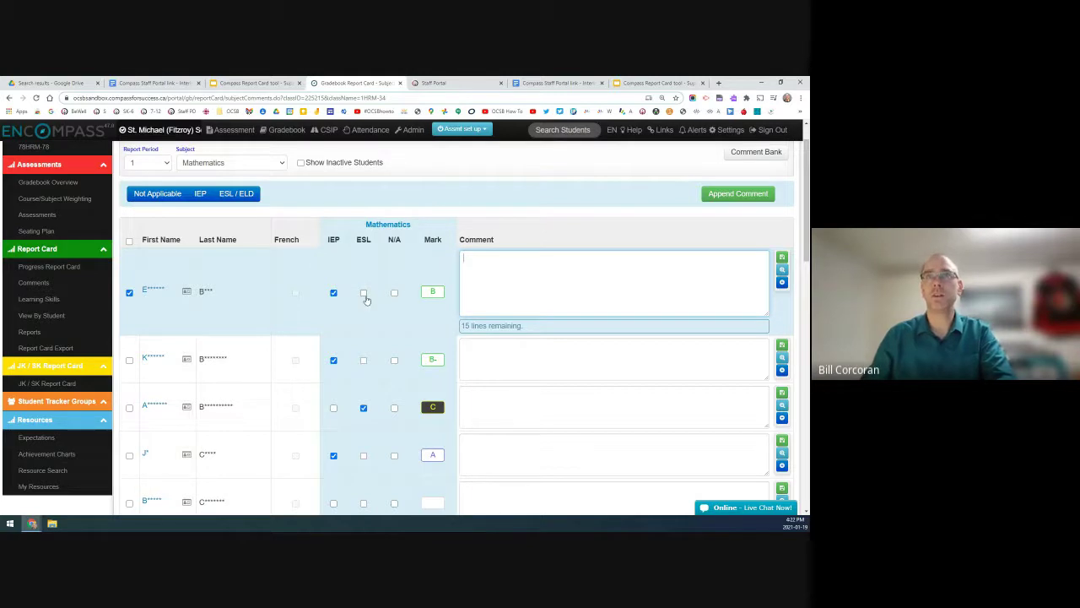
left_click(482, 274)
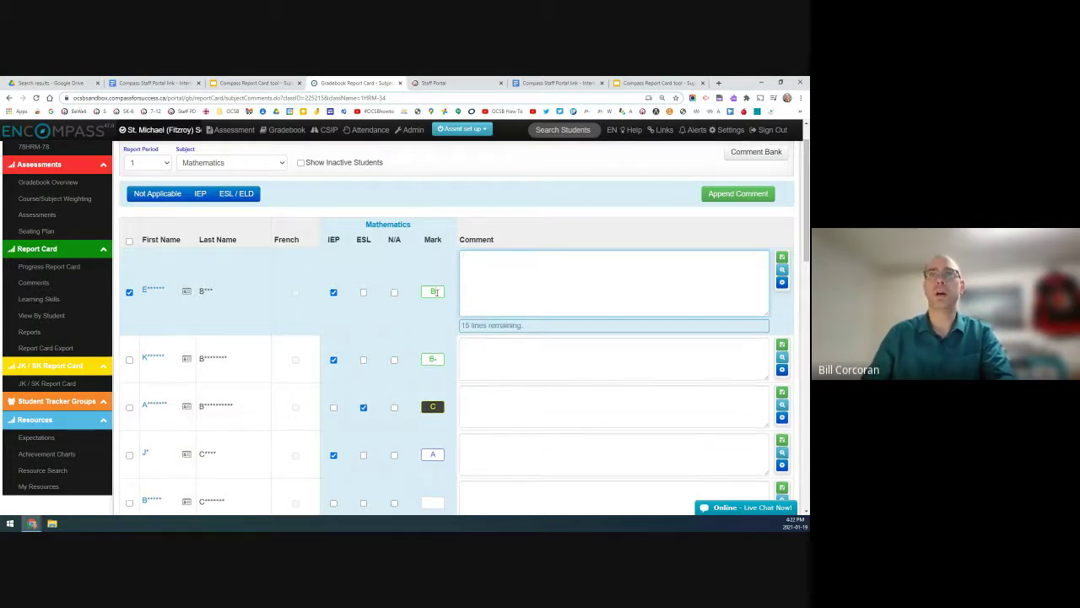
left_click(481, 275)
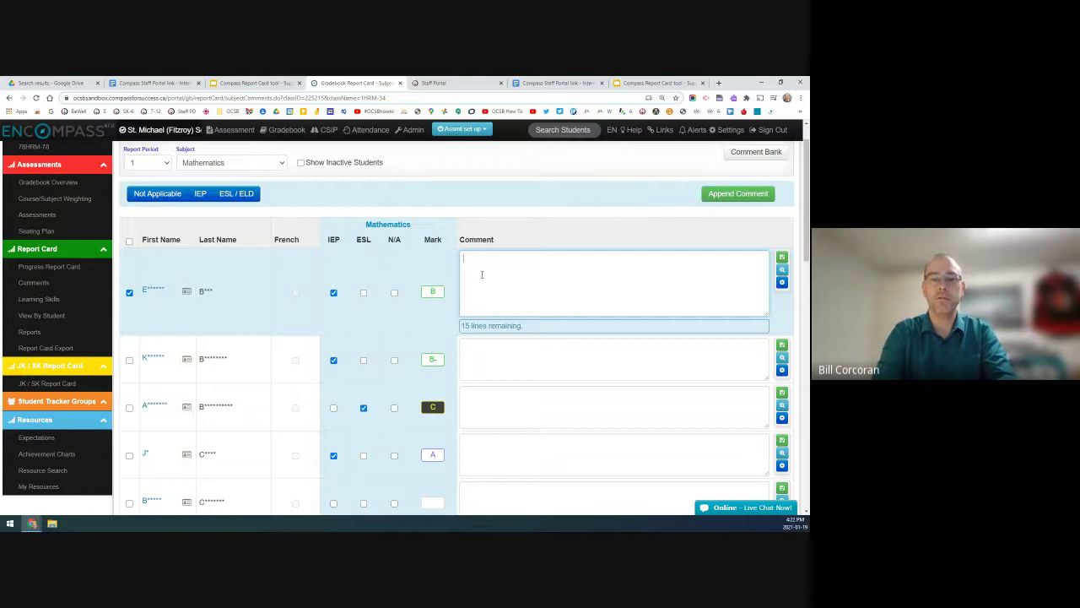
type("Start")
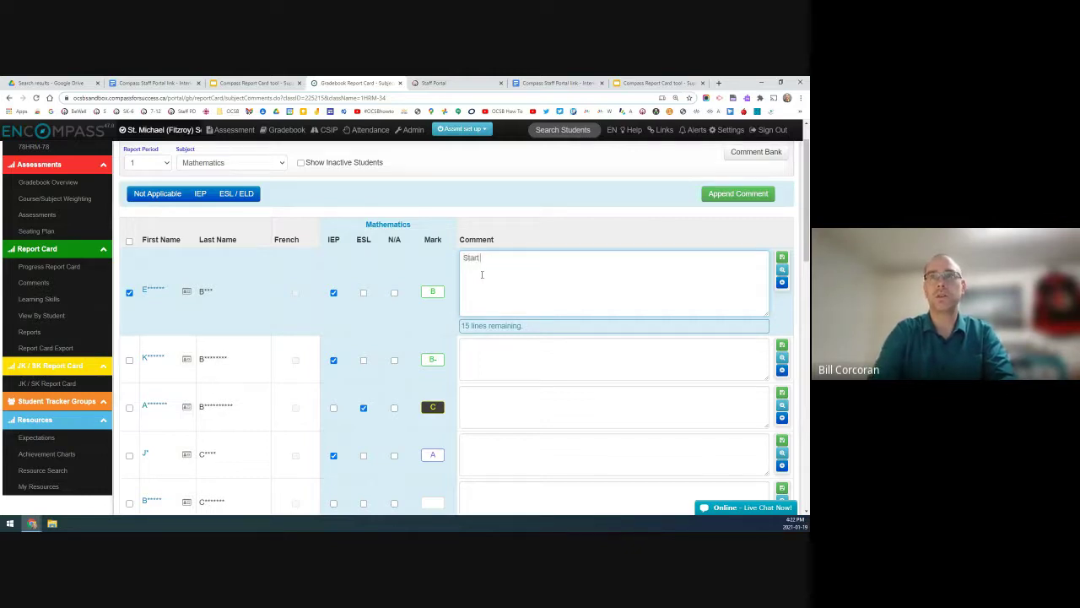
type(" typin")
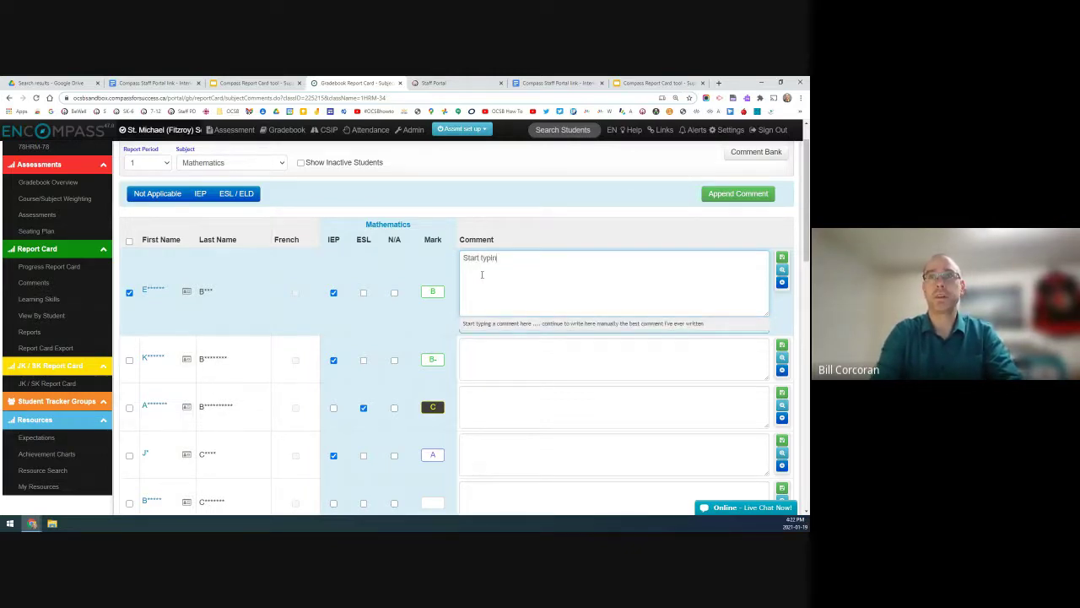
type("g")
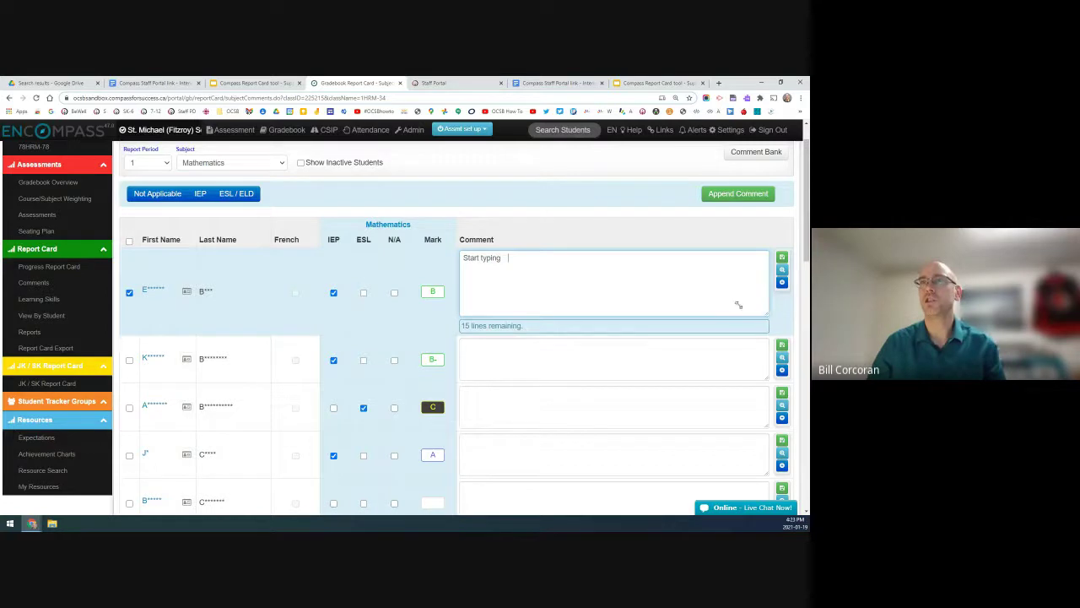
- Shrink the first student's comment box, and enlarge it to the full column width with extra height
left_click_drag(739, 305, 567, 272)
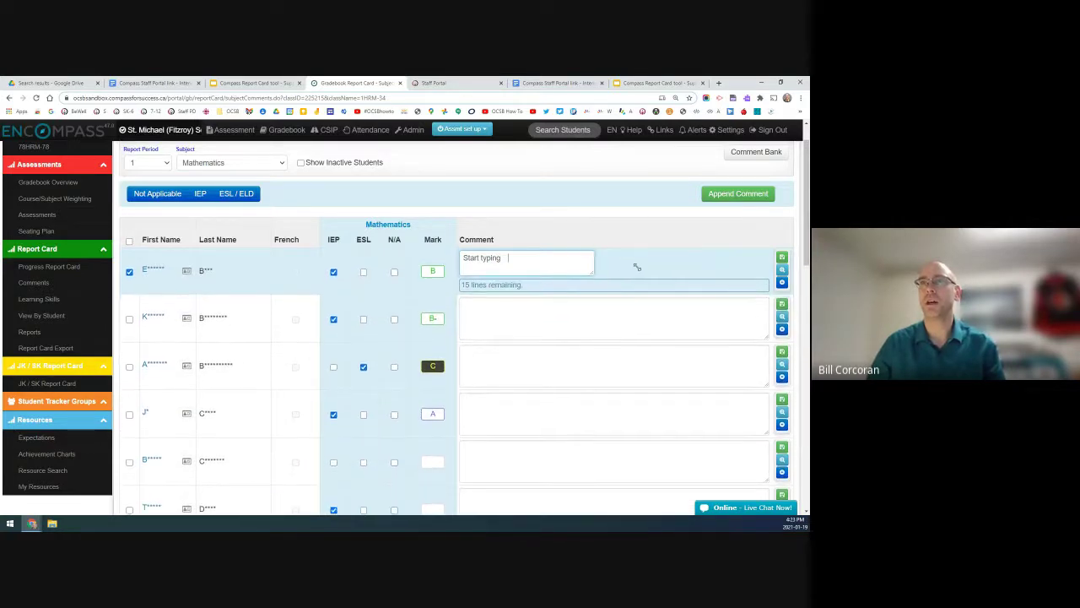
left_click_drag(637, 267, 638, 345)
left_click_drag(673, 310, 771, 337)
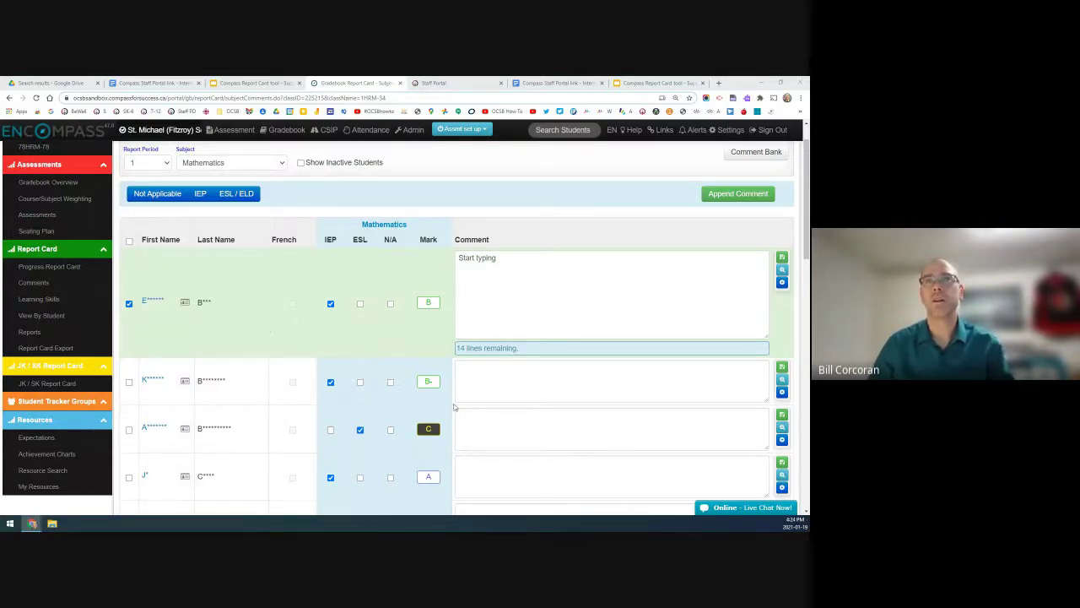
- Write "some text" as the second student's Mathematics comment and move on to the third student's comment
left_click(473, 381)
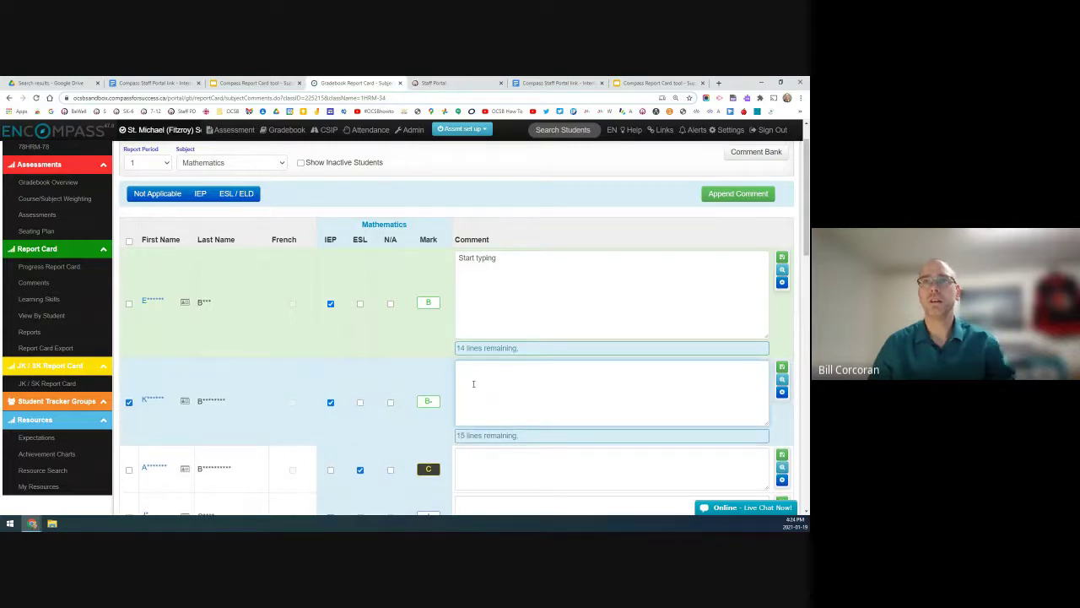
type("some text")
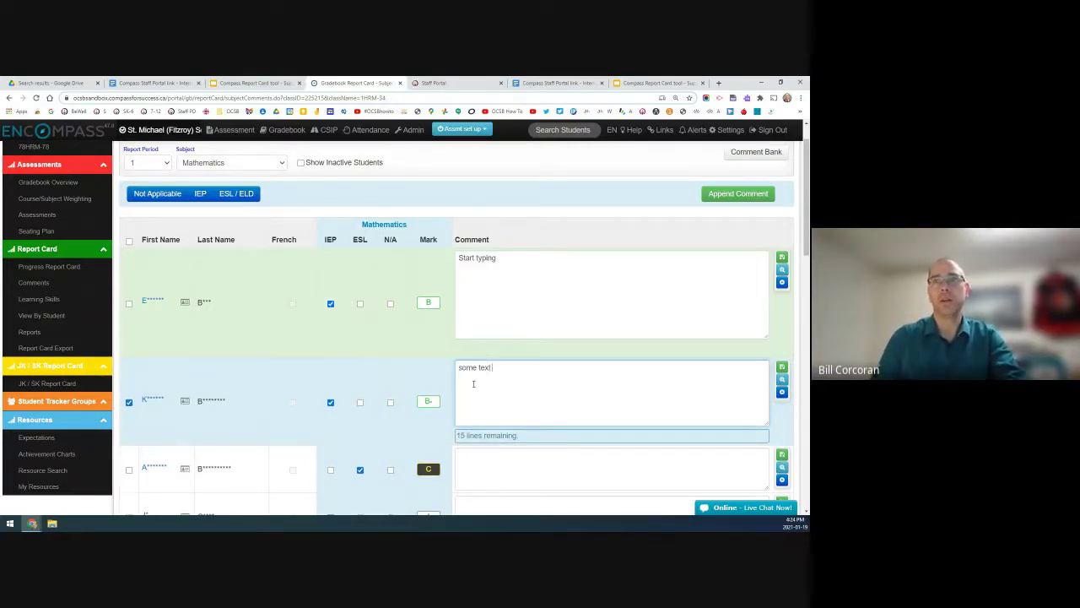
left_click(507, 450)
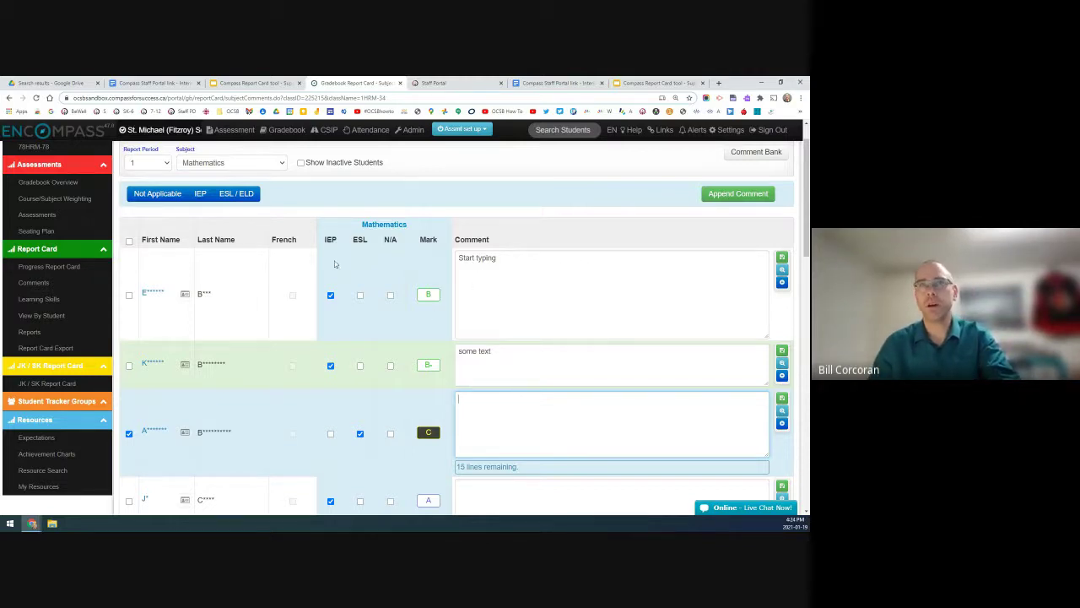
- Switch the report card subject to Music and return to Mathematics to check the saved entries
left_click(256, 163)
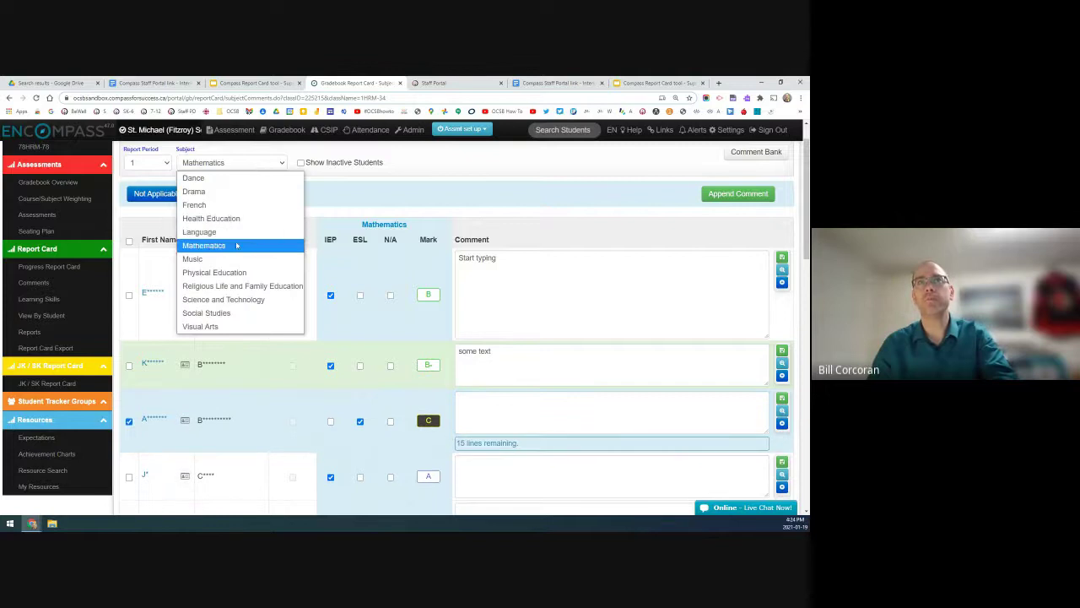
left_click(225, 259)
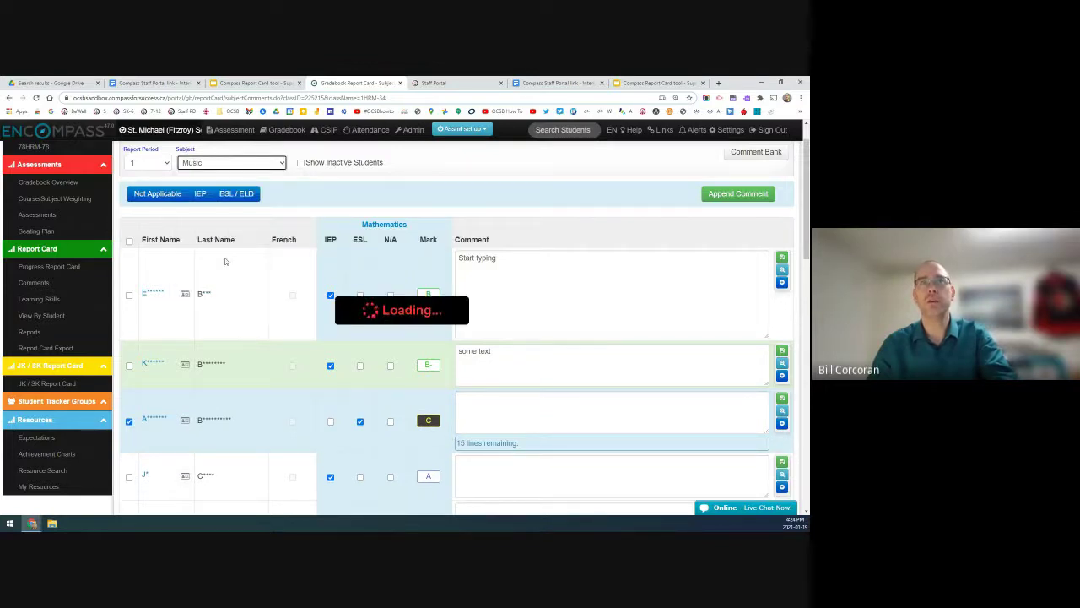
left_click(236, 168)
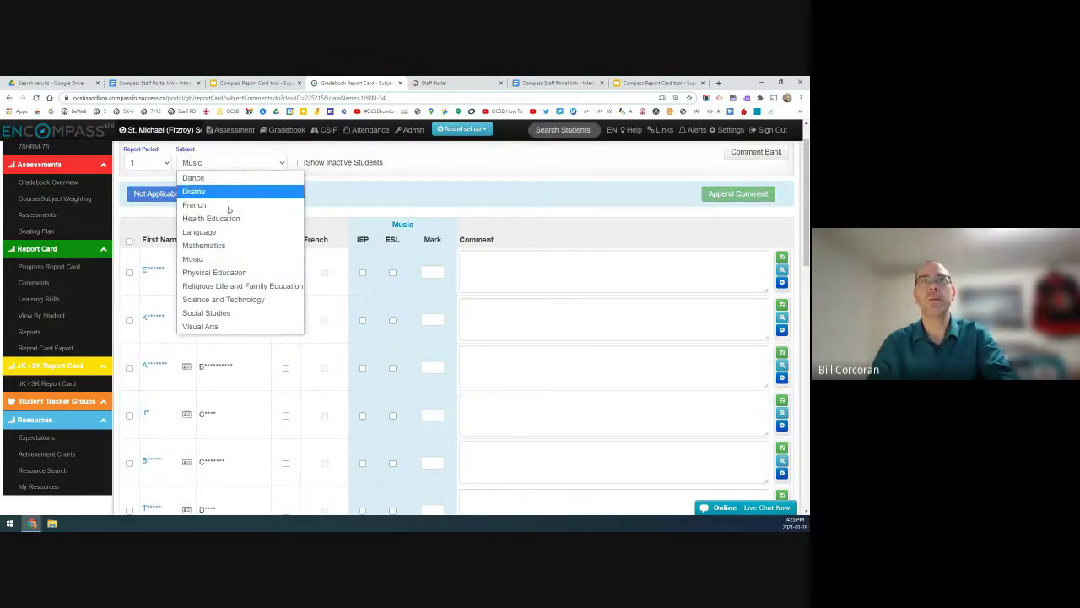
left_click(211, 245)
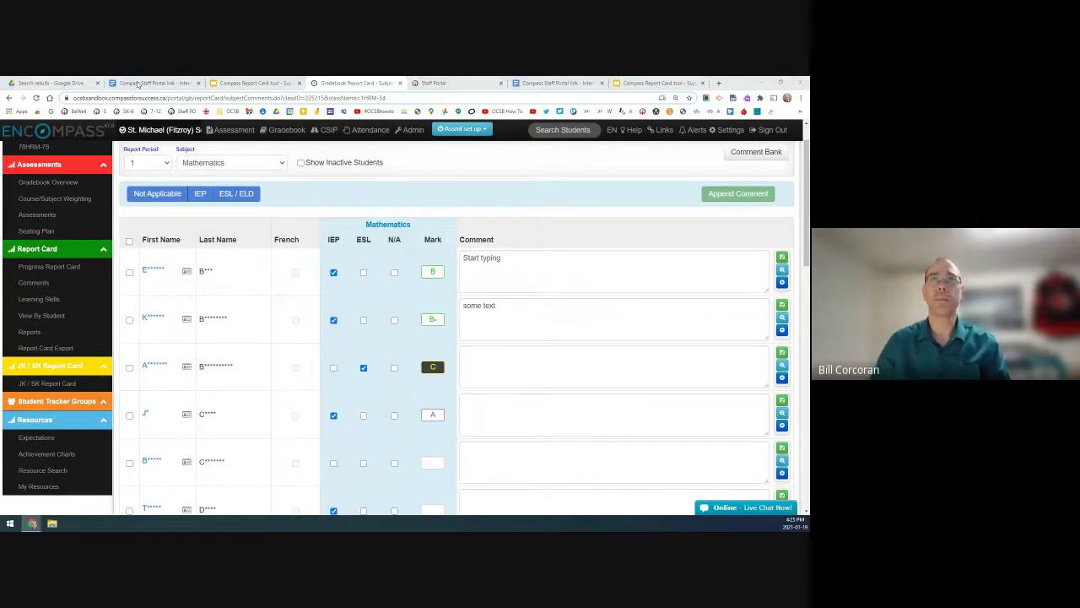
- Copy the first Math comment, about numerical place value, from the PTP/Compass - mini Comment Bank document
left_click_drag(138, 84, 317, 88)
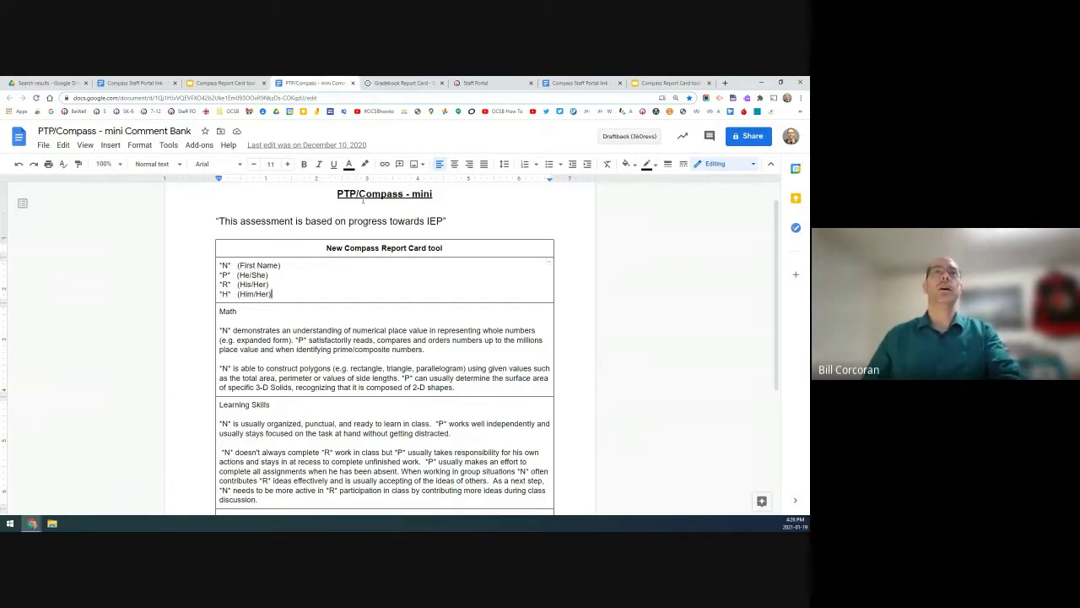
scroll(346, 261, "down", 1)
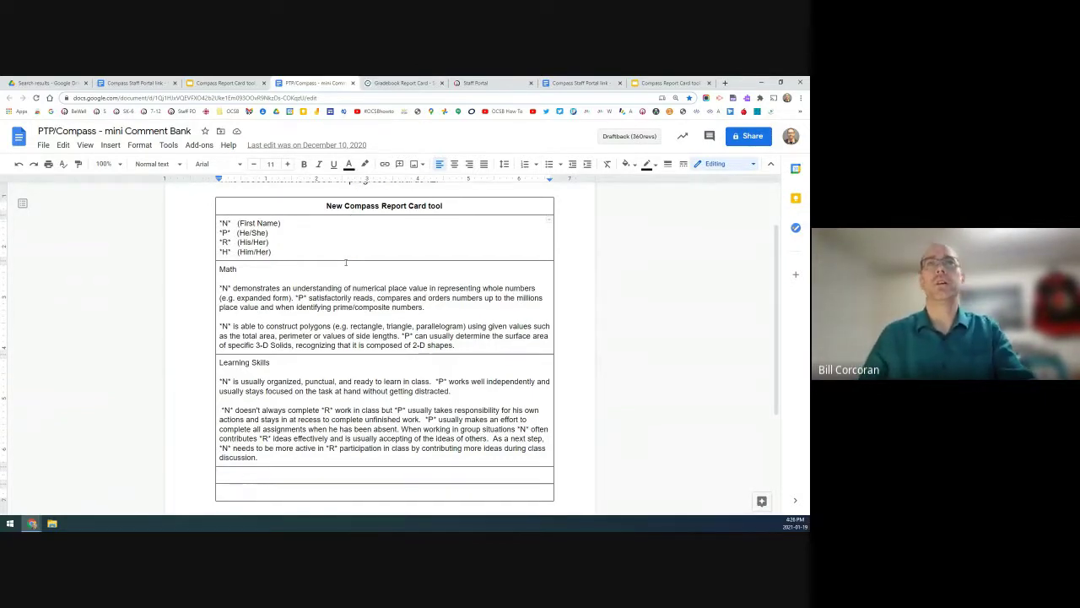
left_click_drag(426, 307, 220, 288)
key("ctrl+c")
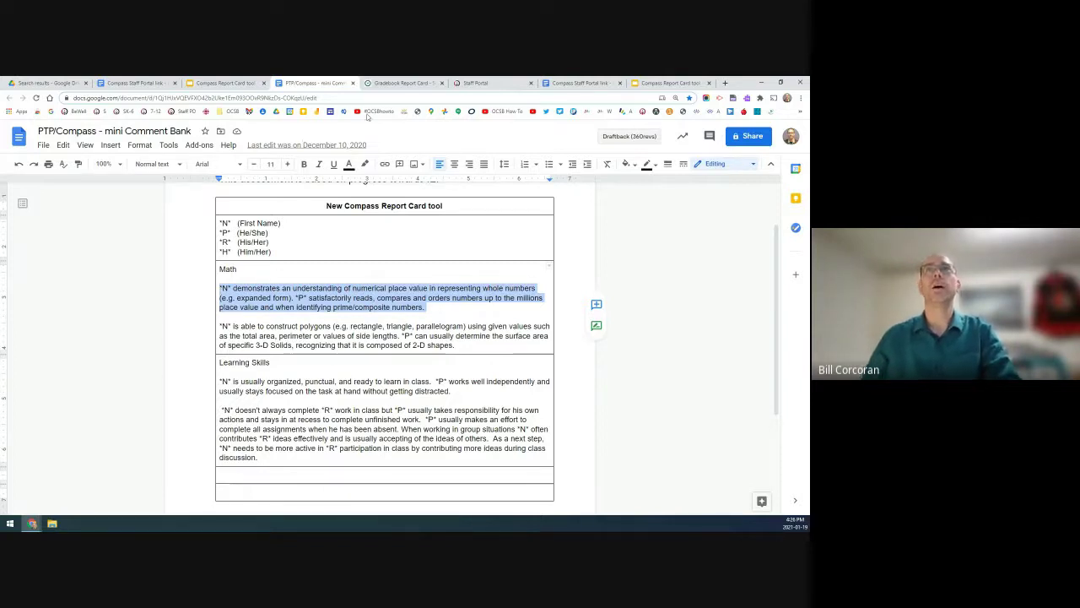
- Back in the gradebook, replace the first student's Mathematics comment with the copied place-value comment and move to the second student's comment
left_click(401, 83)
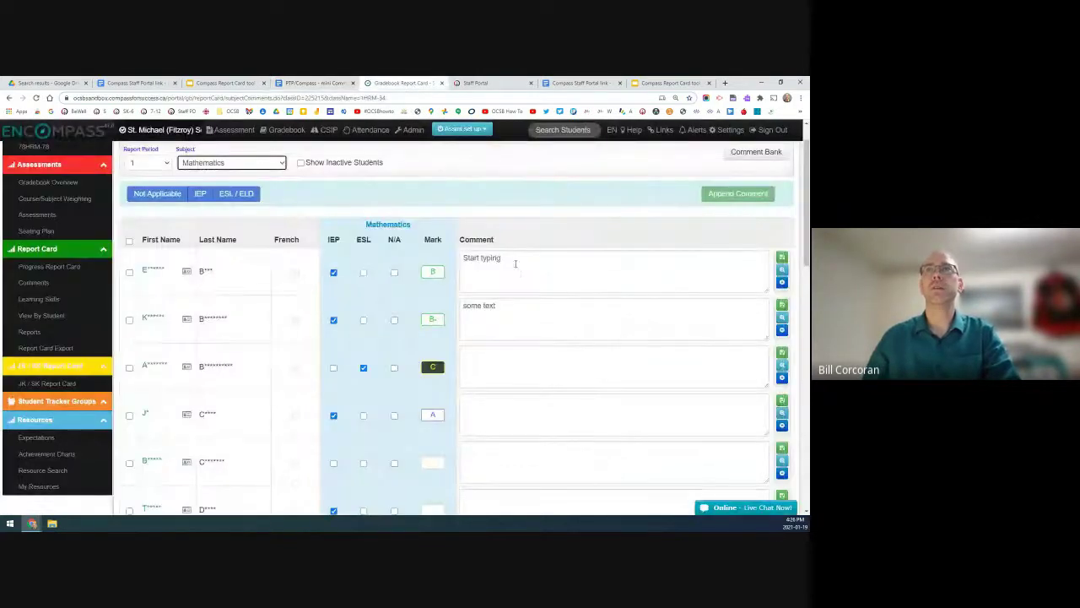
left_click(524, 251)
type("\"N\" demonstrates an understanding of numerical place value in representing whole numbers (e.g. expanded form). \"P\" satisfactorily reads, compares and orders numbers up to the millions place value and when identifying prime/composite numbers.")
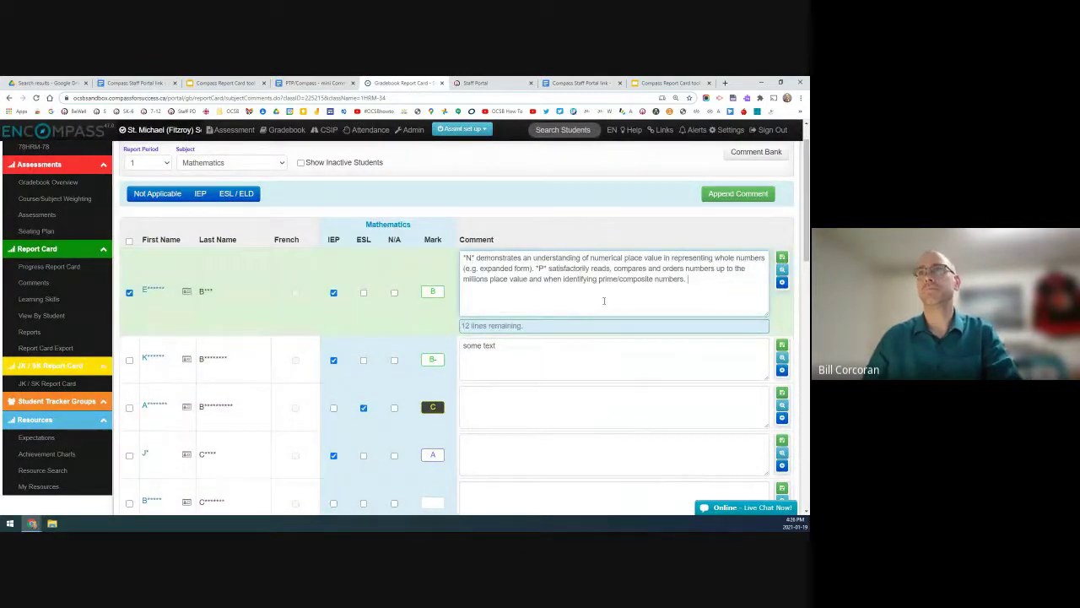
left_click(590, 354)
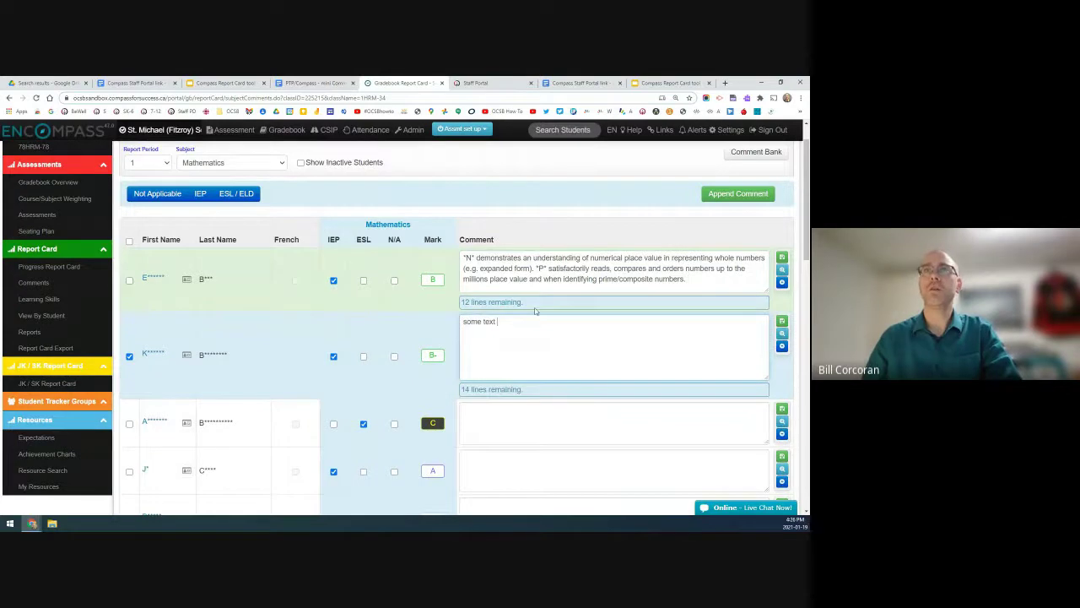
left_click(529, 274)
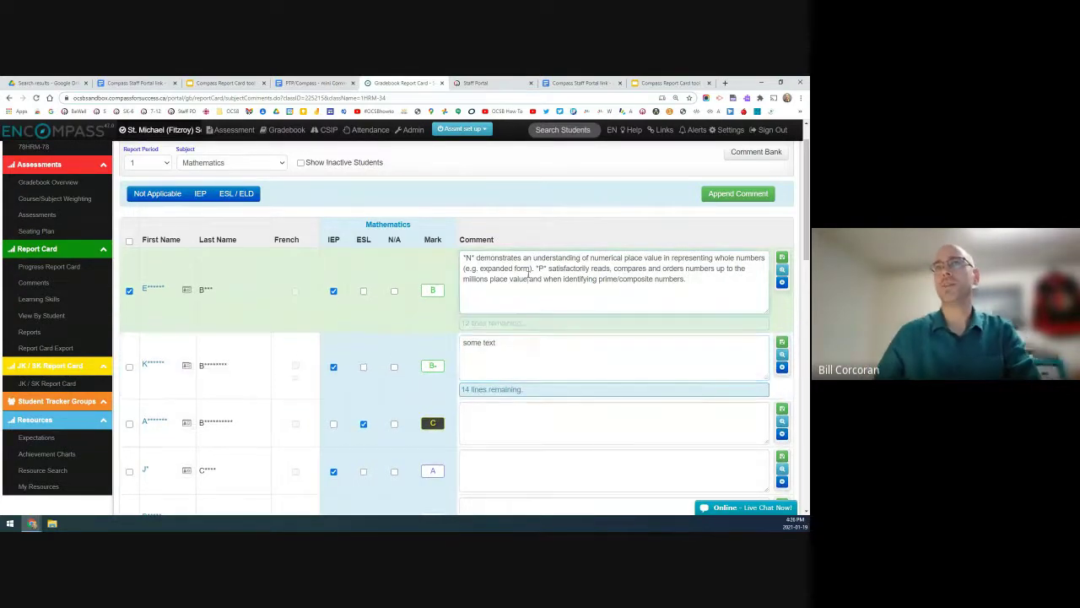
left_click(511, 362)
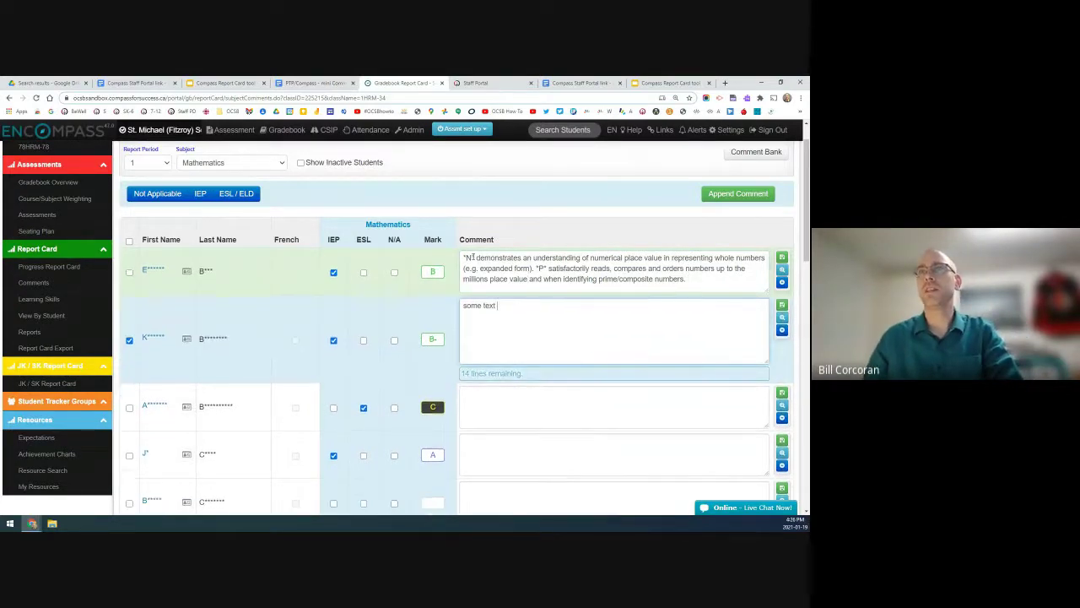
- Reload the Mathematics comments by switching the subject to Music and back, and check the name and pronoun in the first student's comment
double_click(470, 258)
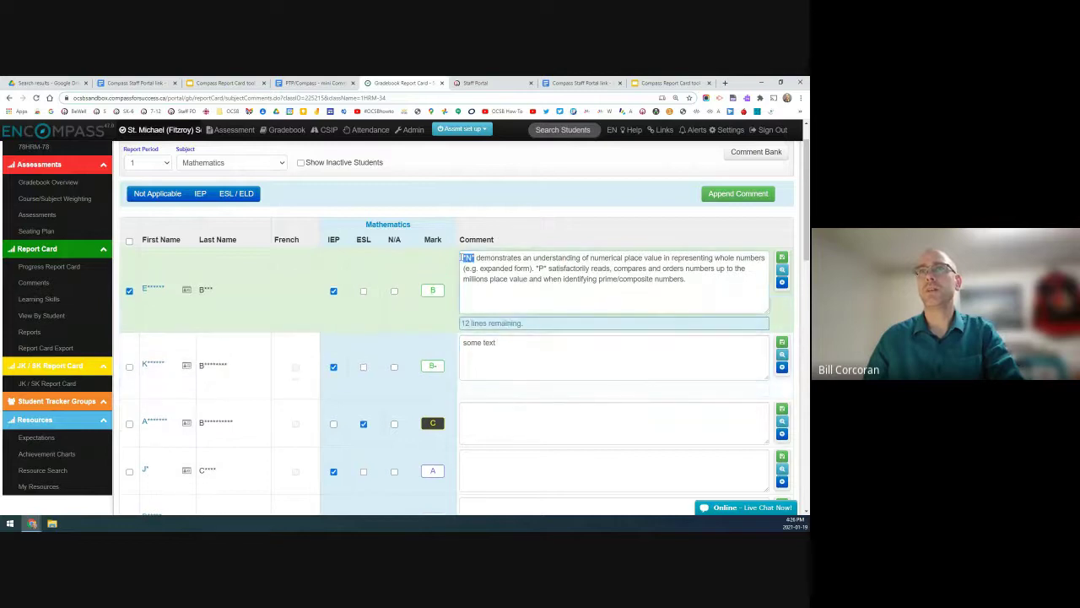
left_click(511, 364)
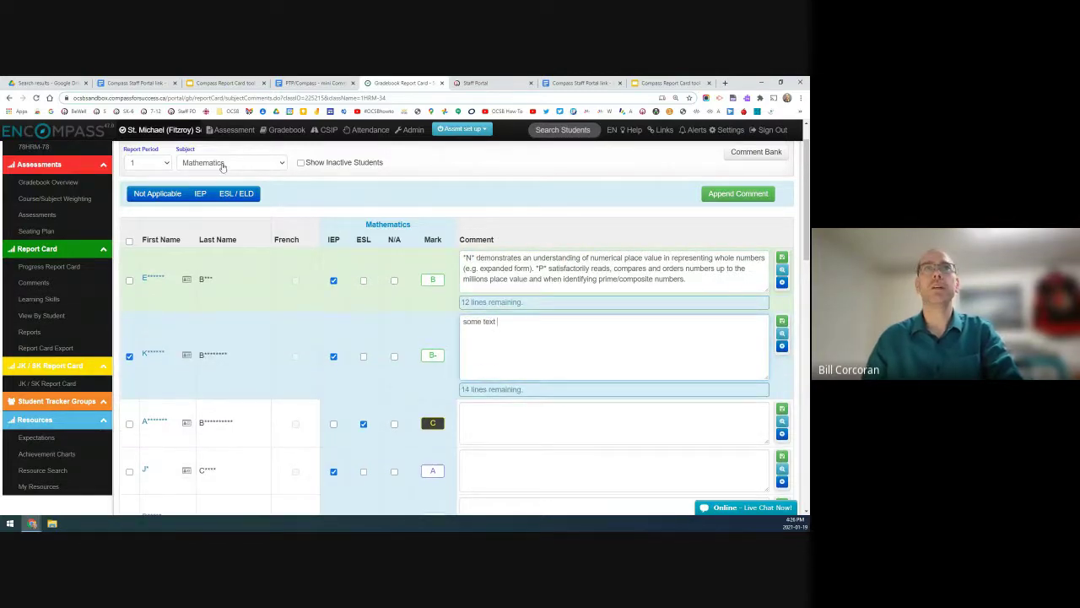
left_click(221, 162)
left_click(210, 259)
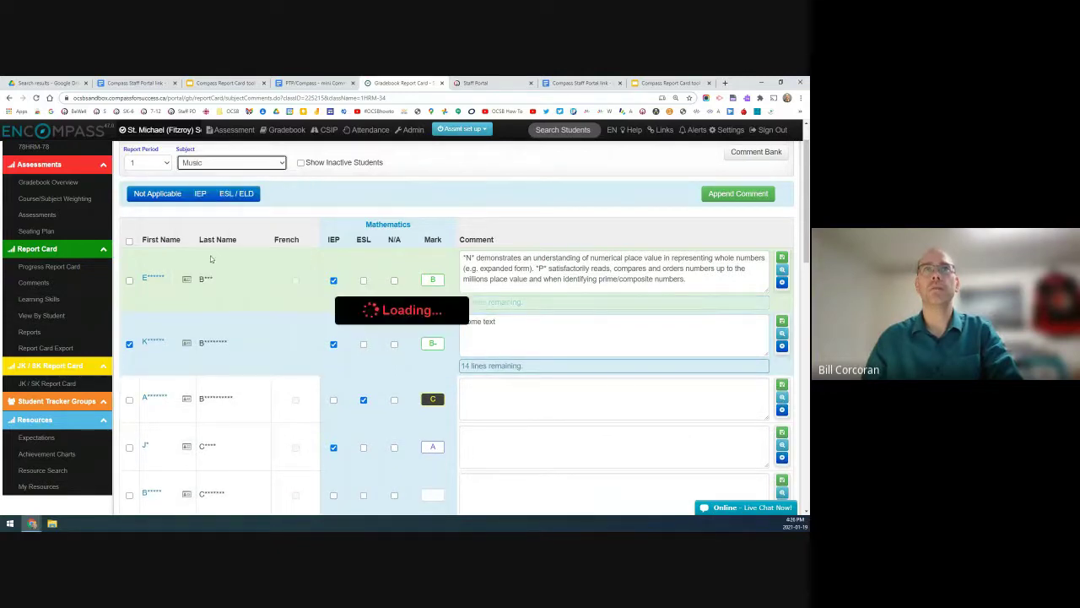
left_click(224, 163)
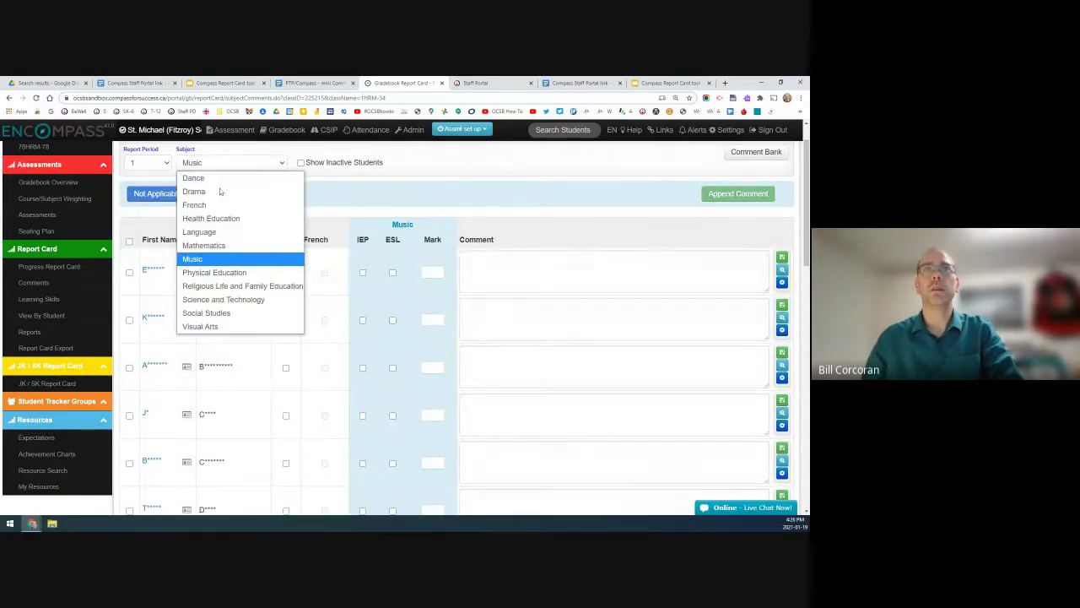
left_click(204, 245)
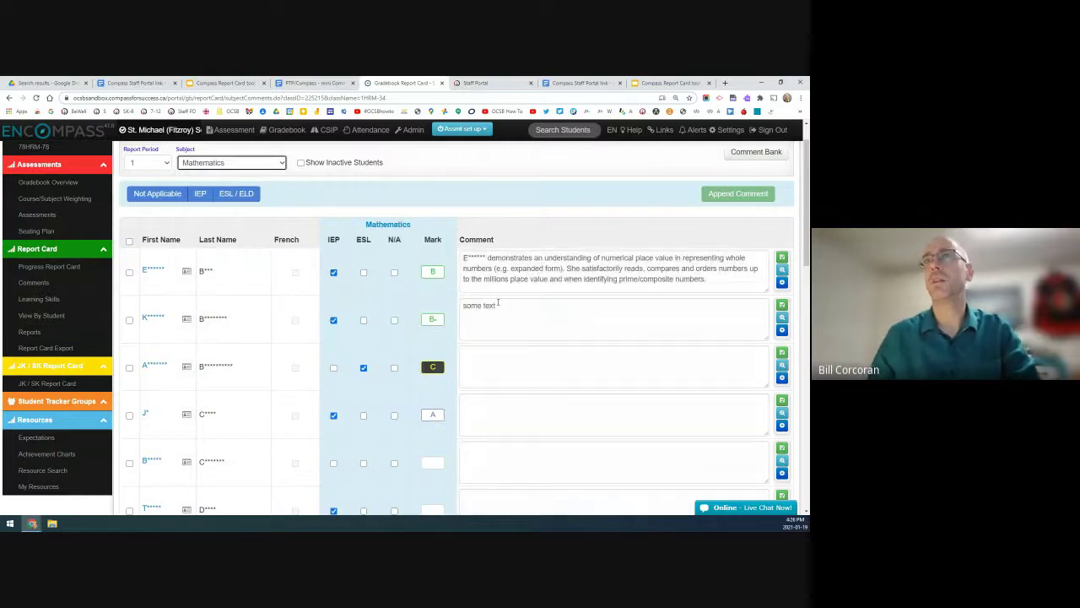
left_click(477, 256)
double_click(477, 256)
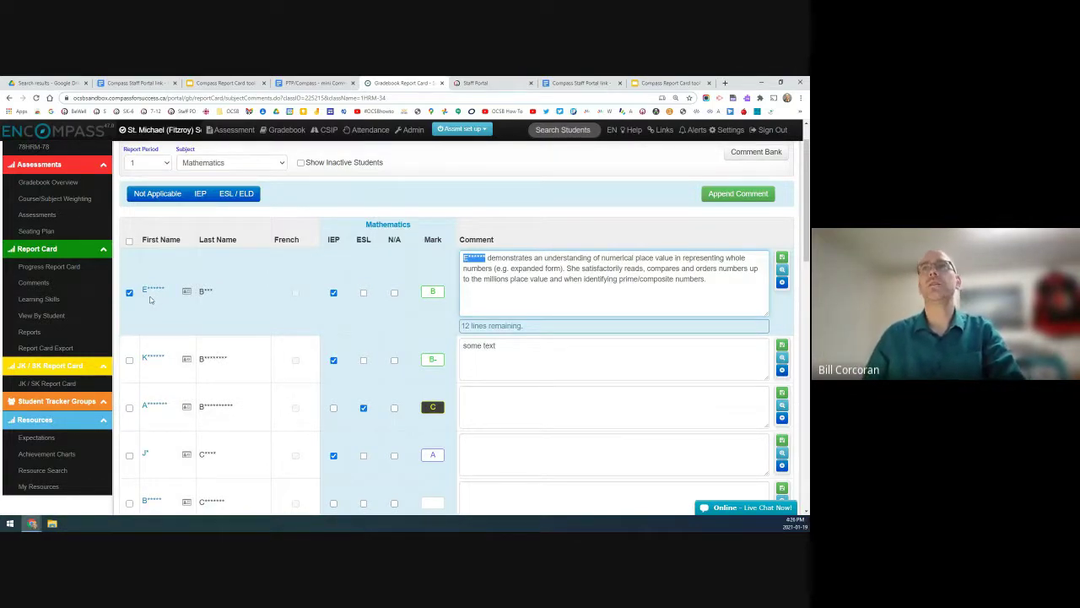
left_click(581, 268)
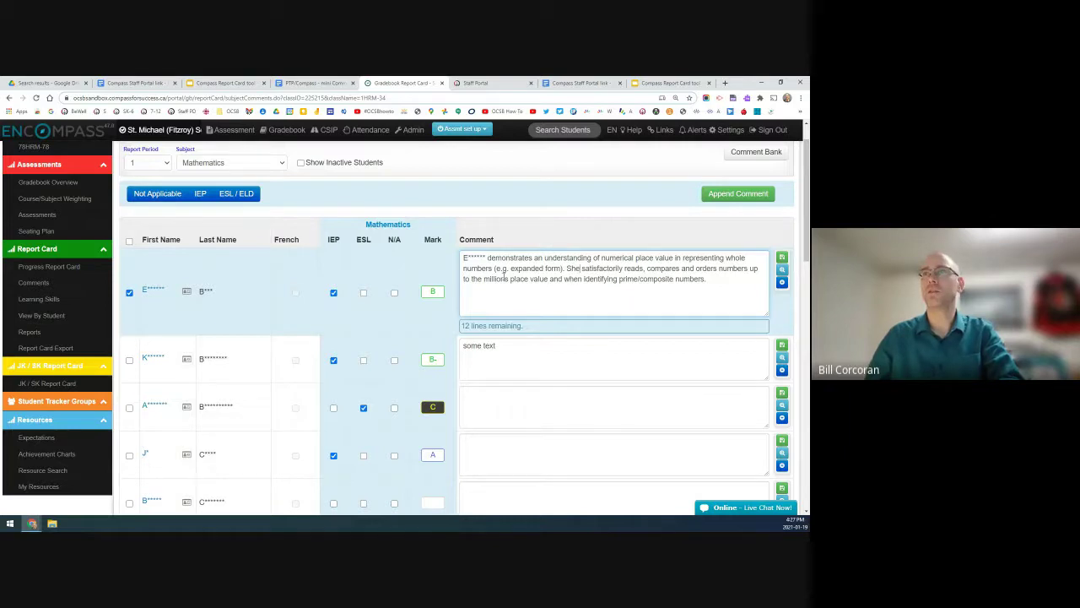
- Replace the second student's Mathematics comment with the copied place-value comment and deselect that student
triple_click(506, 347)
key("ctrl+v")
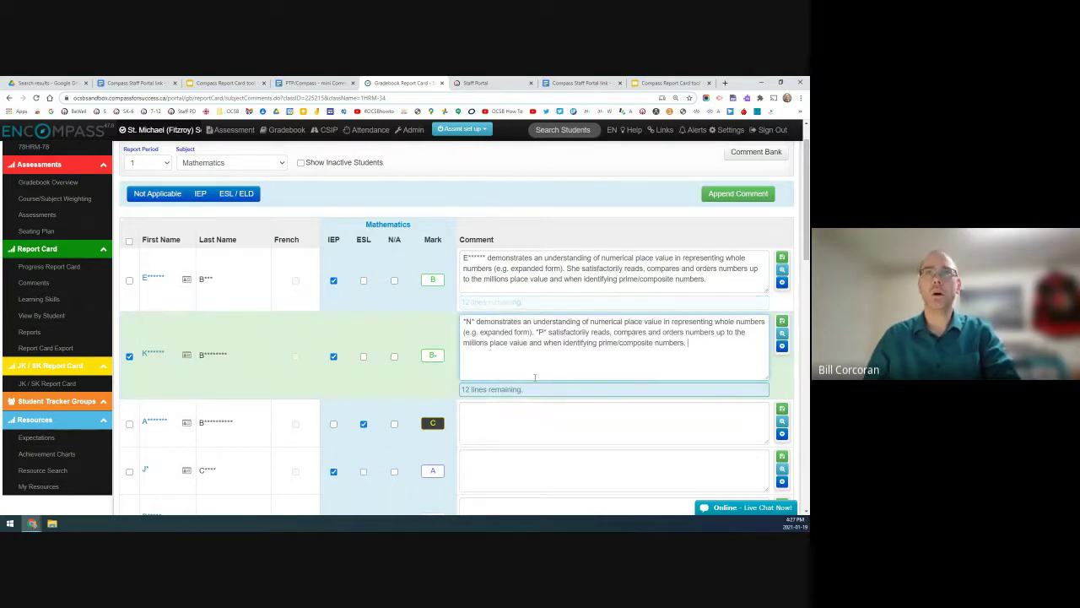
scroll(149, 410, "down", 2)
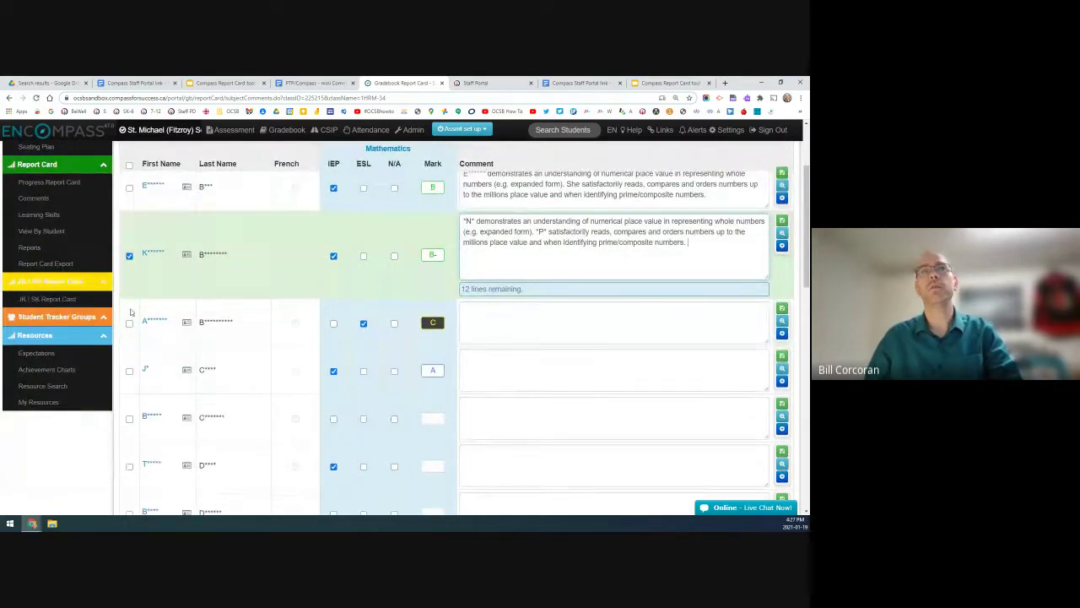
left_click(129, 257)
- Select the fourth, sixth, eighth and ninth students in the class list
left_click(129, 346)
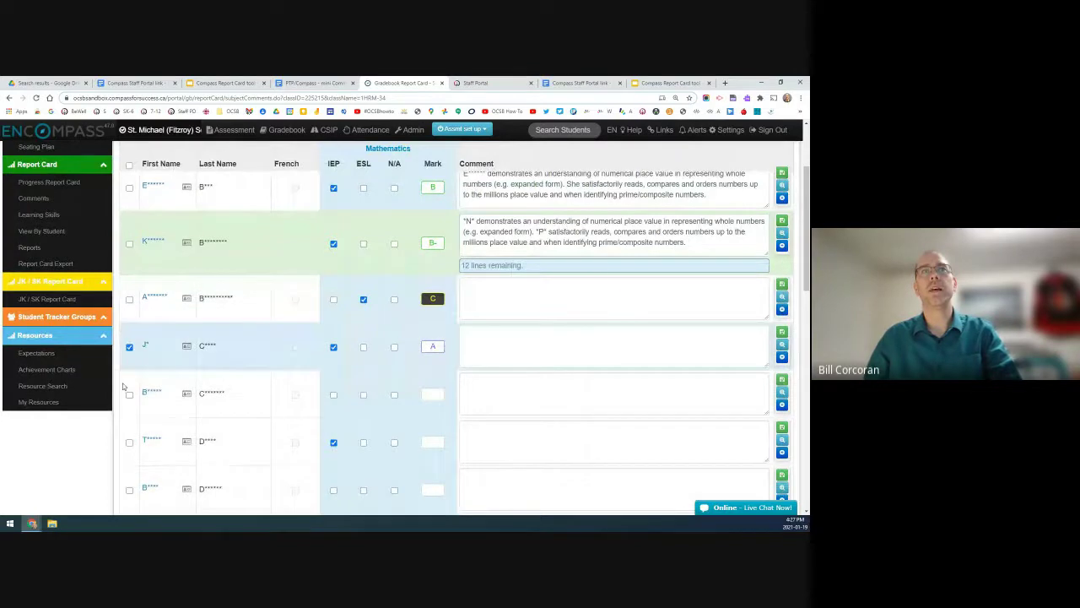
left_click(130, 442)
scroll(133, 445, "down", 2)
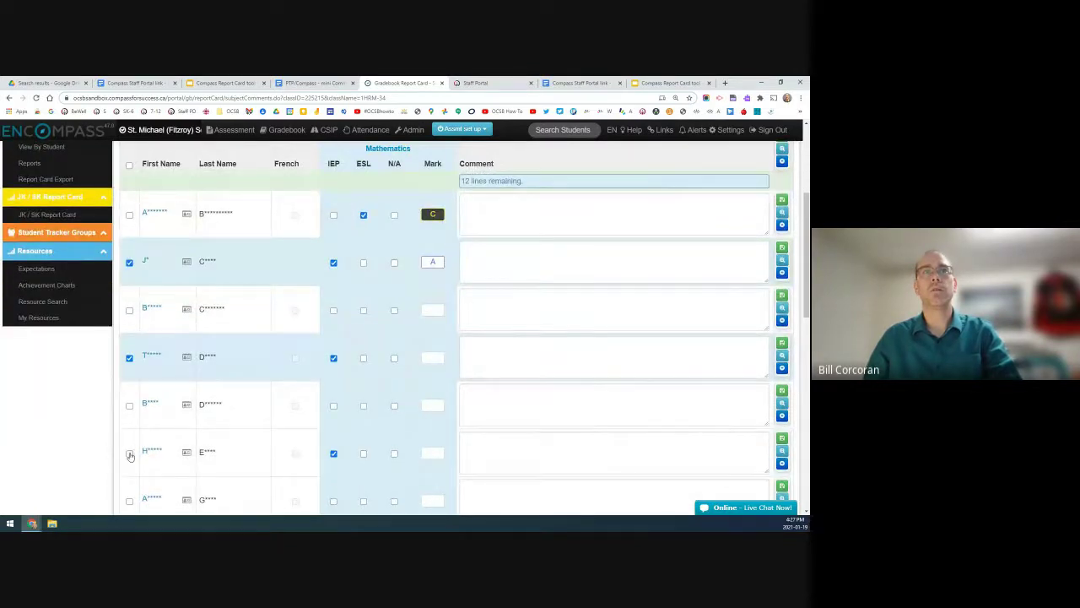
left_click(129, 450)
scroll(139, 456, "down", 1)
left_click(130, 417)
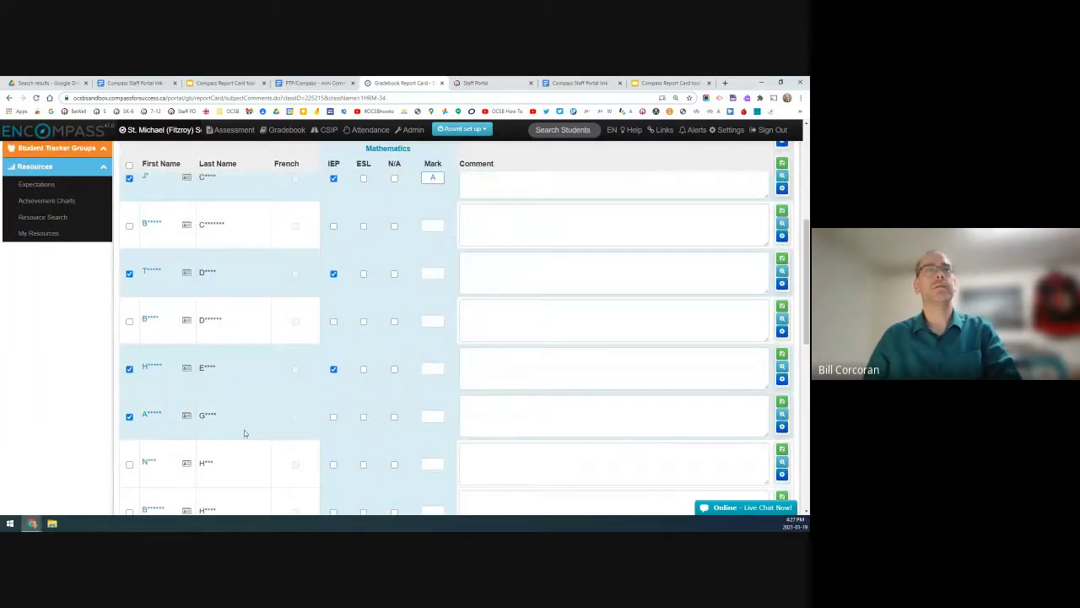
- Append the copied place-value comment with its *N* and *P* codes to all selected students at once
scroll(243, 433, "up", 1)
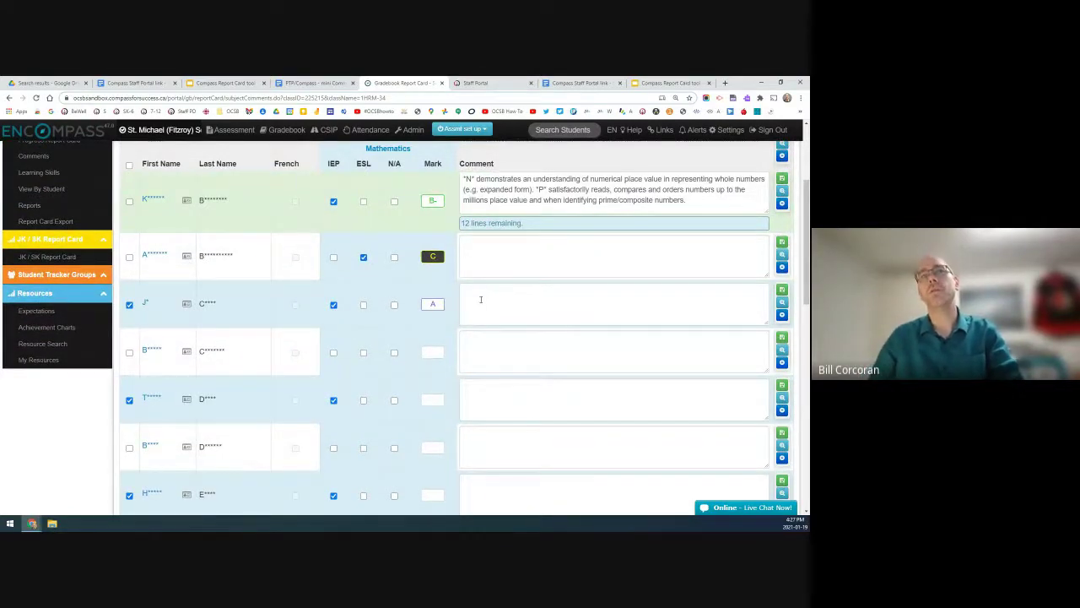
scroll(480, 299, "up", 2)
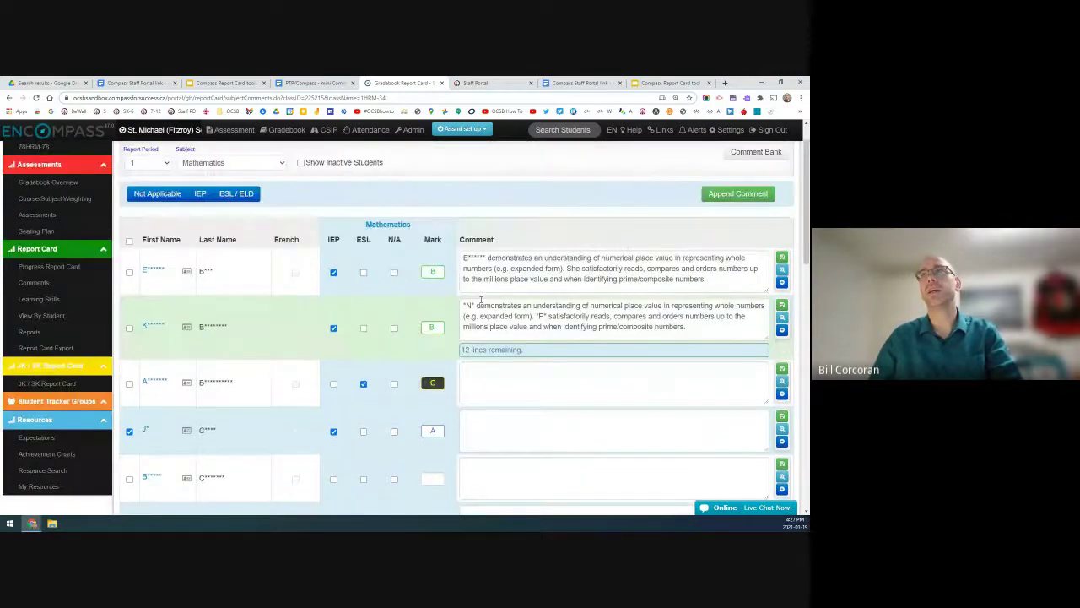
left_click(733, 195)
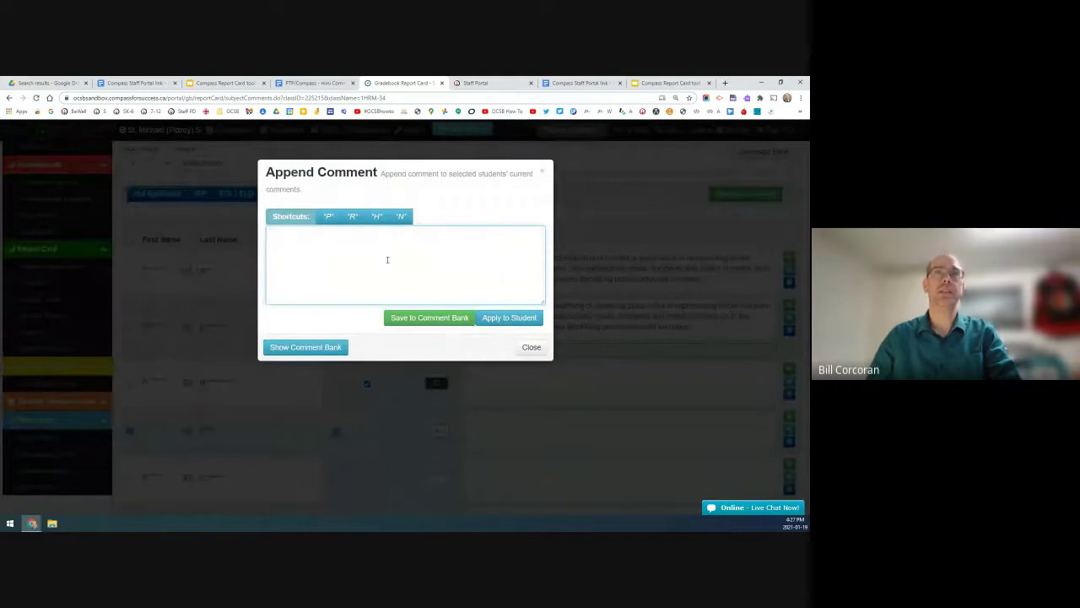
type("*N* demonstrates an understanding of numerical place value in representing whole numbers (e.g. expanded form). *P* satisfactorily reads, compares and orders numbers up to the millions place value and when identifying prime/composite numbers.")
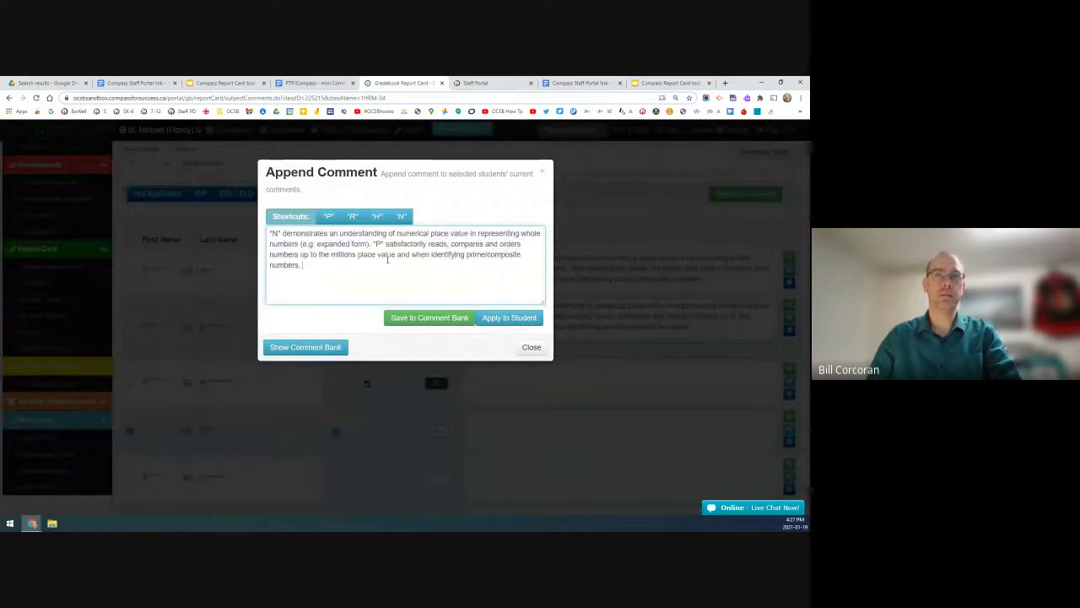
left_click(510, 319)
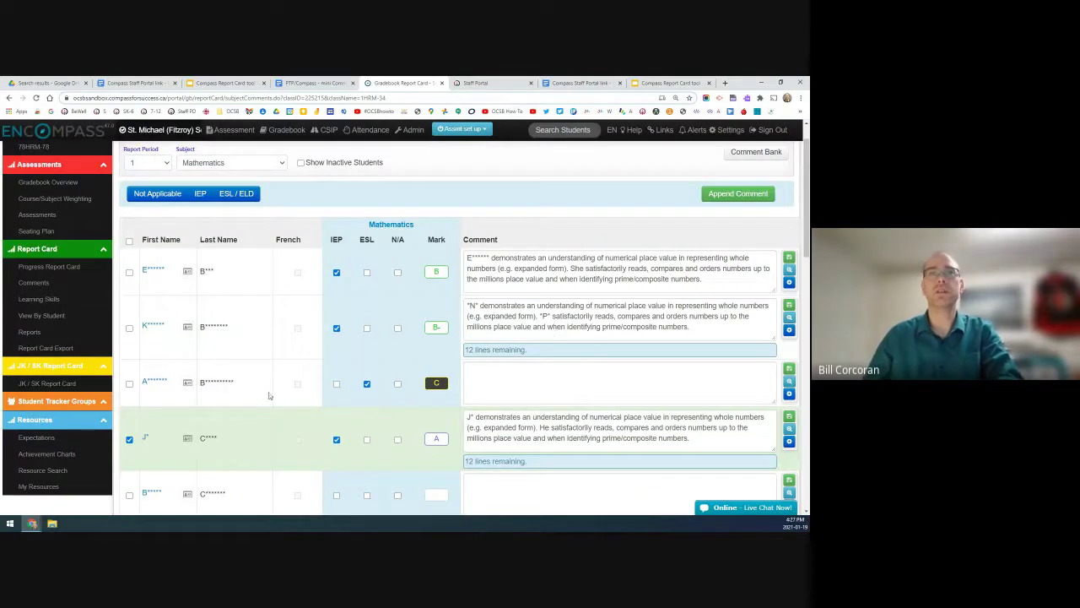
- Review the comments appended to the selected students and clear the whole student selection
scroll(139, 397, "down", 1)
scroll(144, 366, "down", 1)
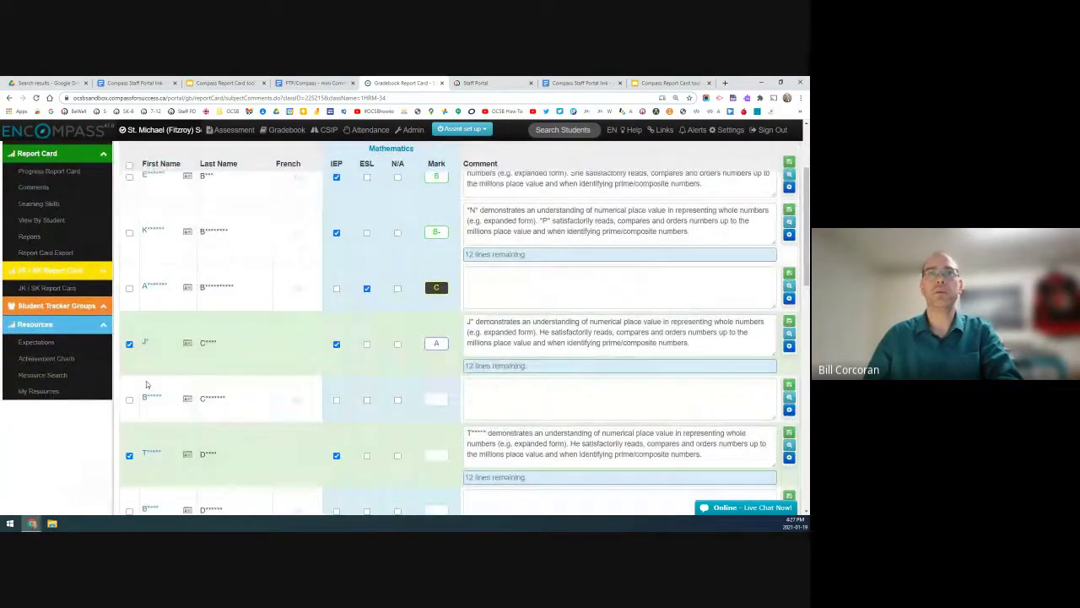
scroll(142, 396, "down", 1)
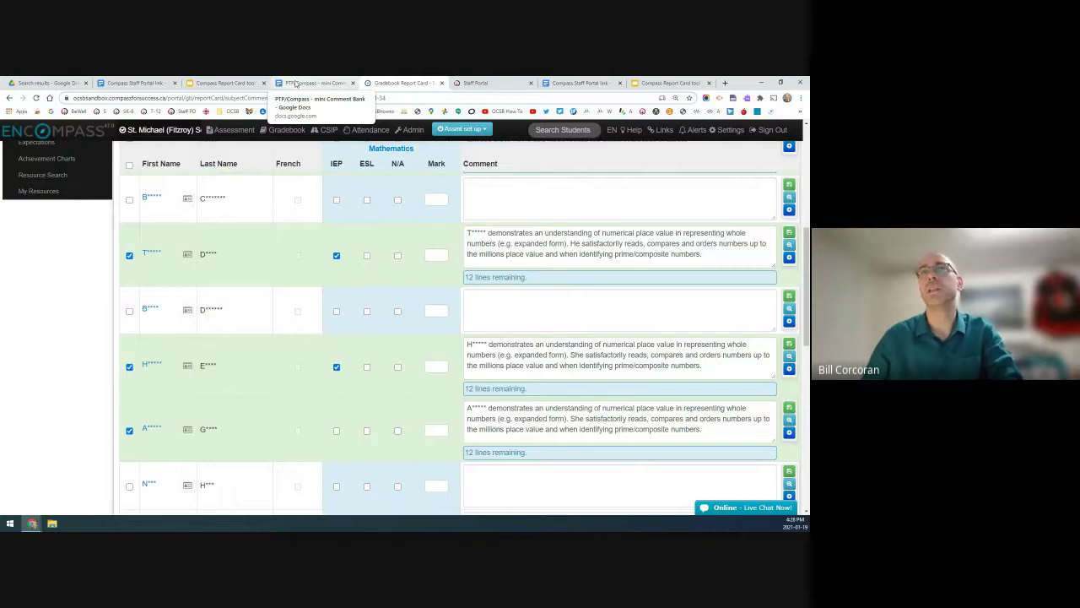
scroll(177, 312, "up", 3)
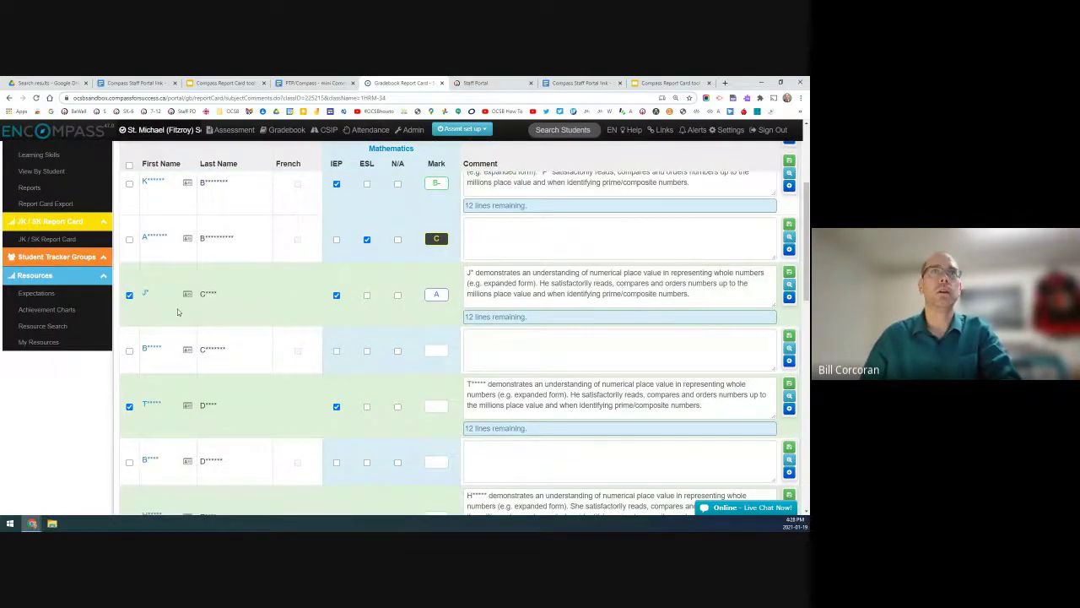
scroll(177, 312, "up", 4)
left_click(129, 283)
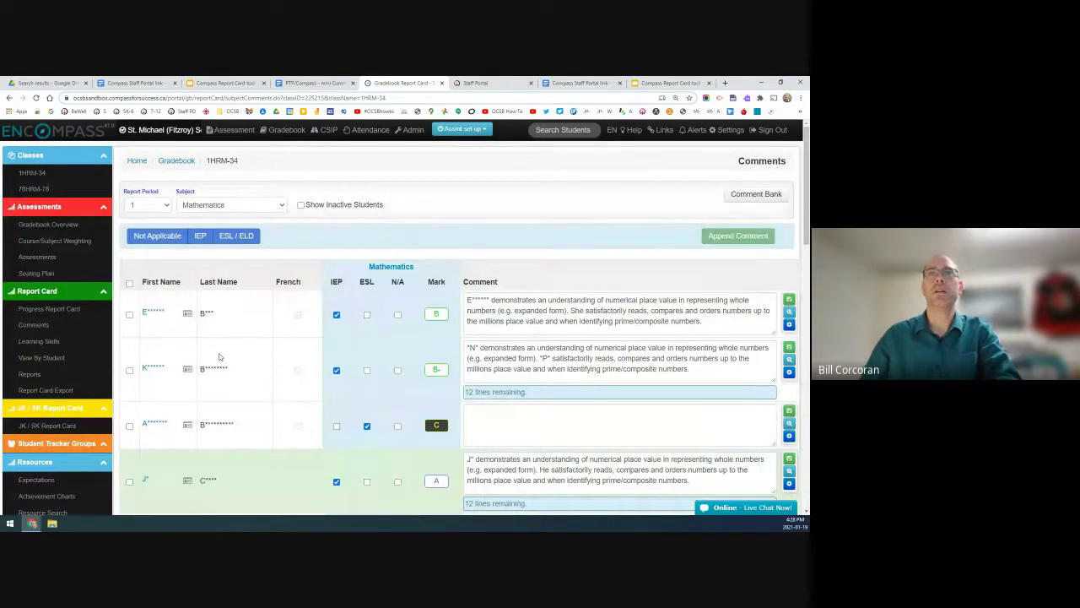
scroll(248, 341, "down", 1)
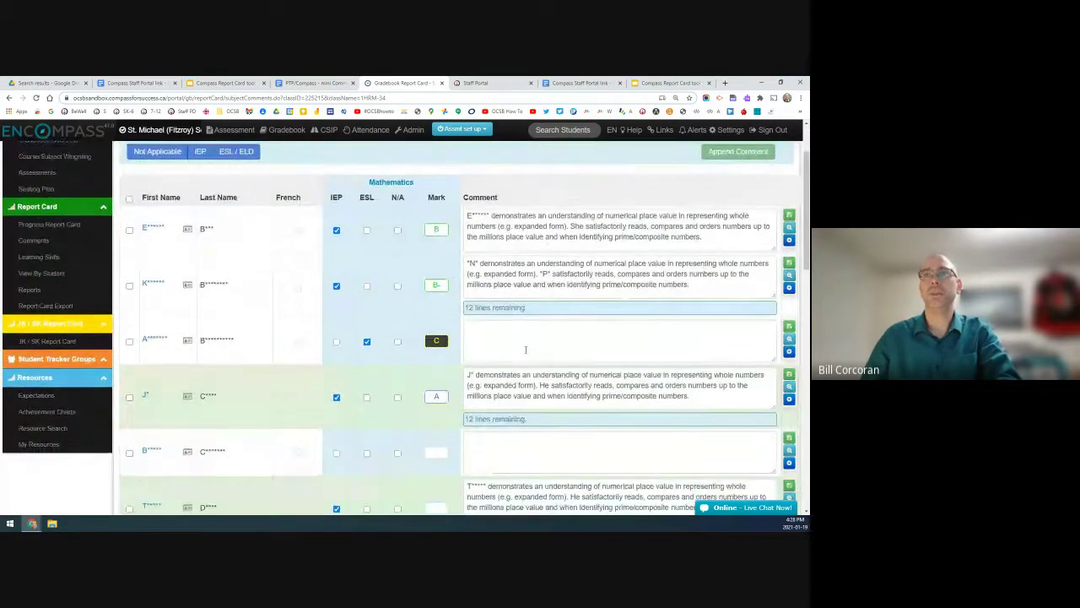
scroll(524, 349, "up", 1)
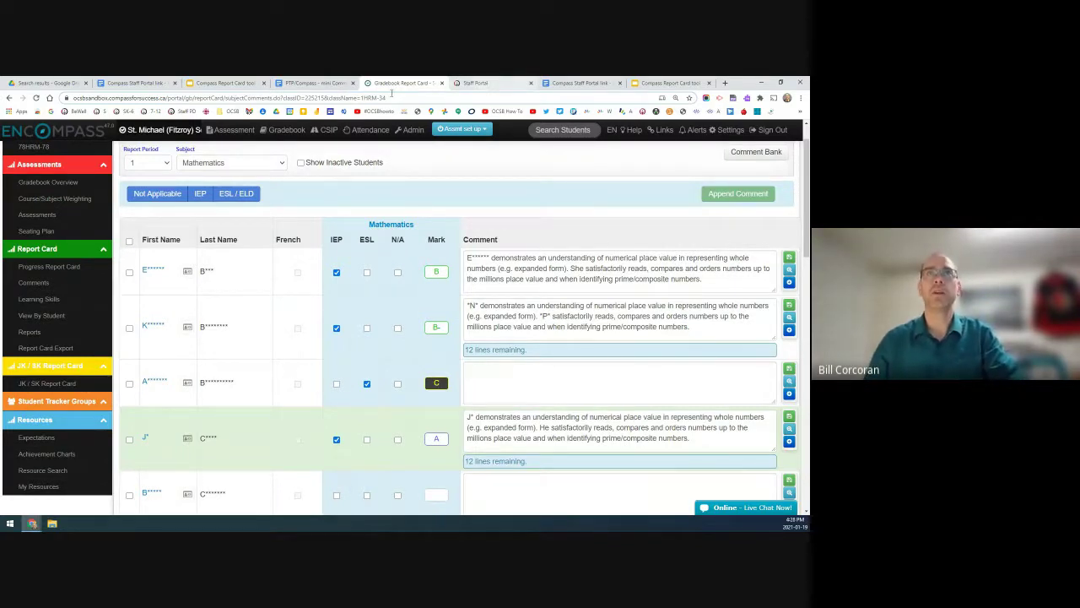
- Copy the second Math comment, about constructing polygons, from the PTP/Compass - mini Comment Bank document and return to the gradebook
left_click(327, 85)
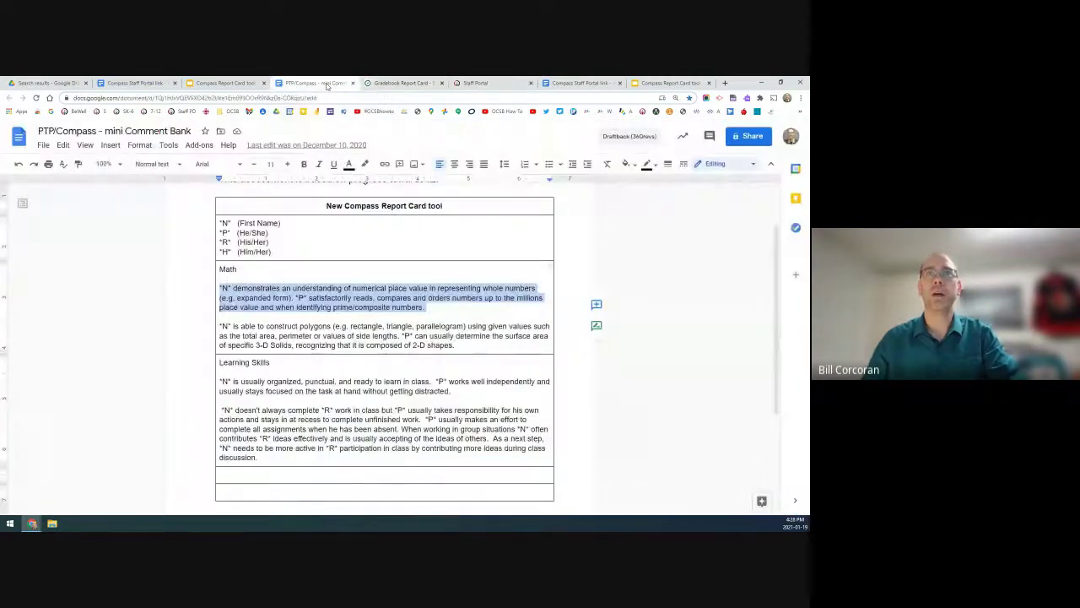
left_click_drag(457, 345, 217, 327)
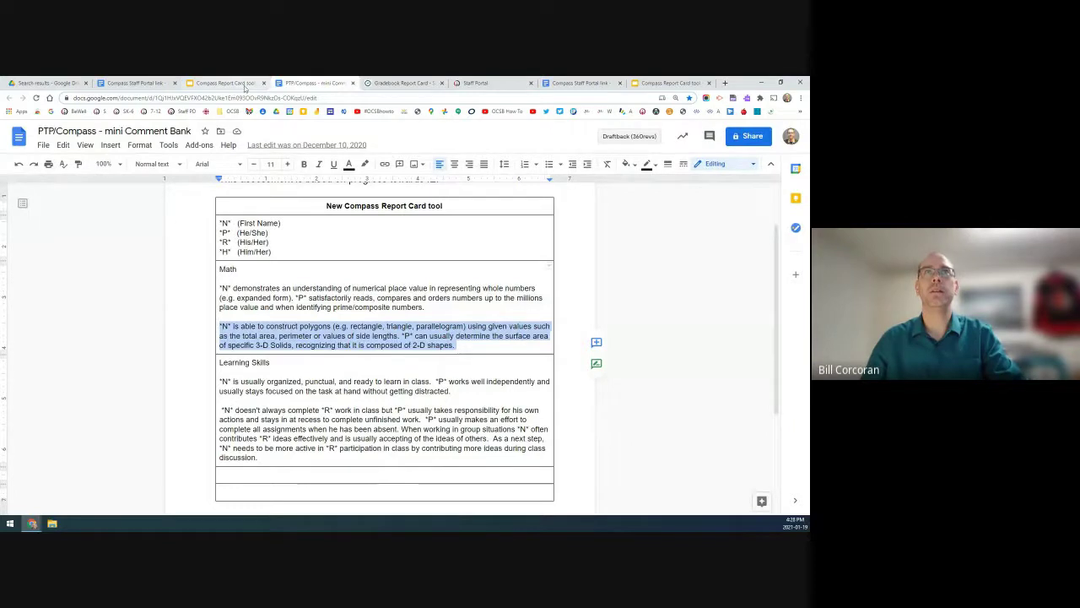
left_click(382, 84)
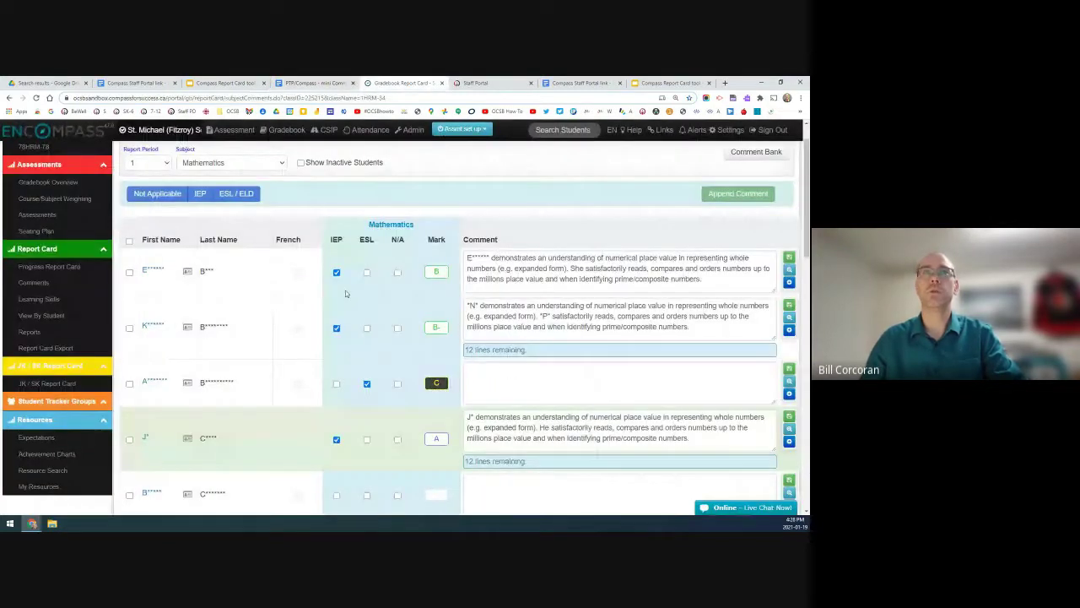
- Select the second and fourth students and append the copied polygon comment to their Mathematics comments
left_click(129, 329)
scroll(129, 363, "down", 1)
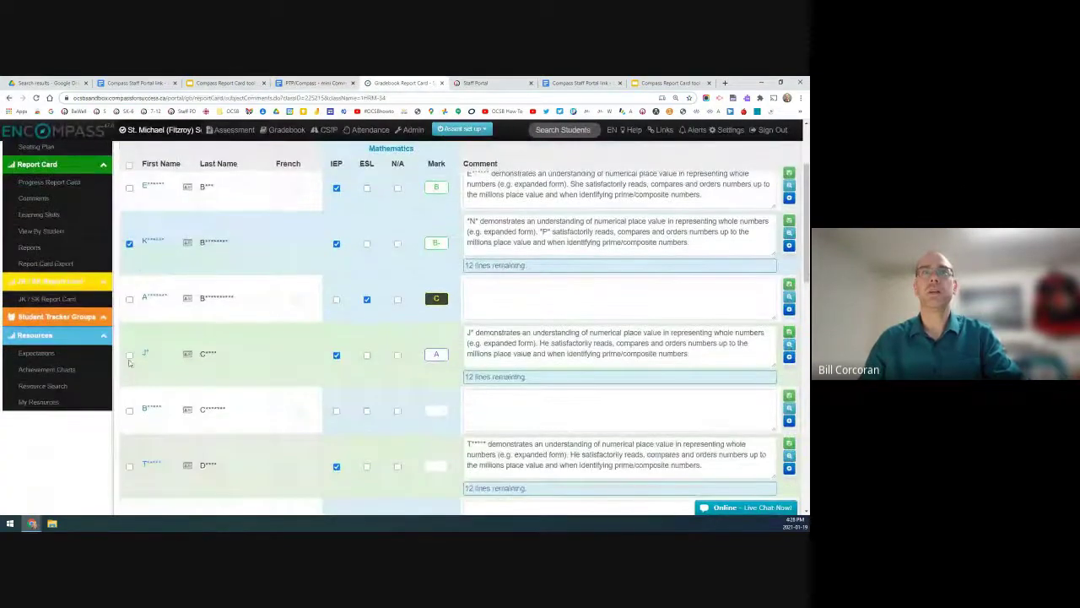
left_click(129, 356)
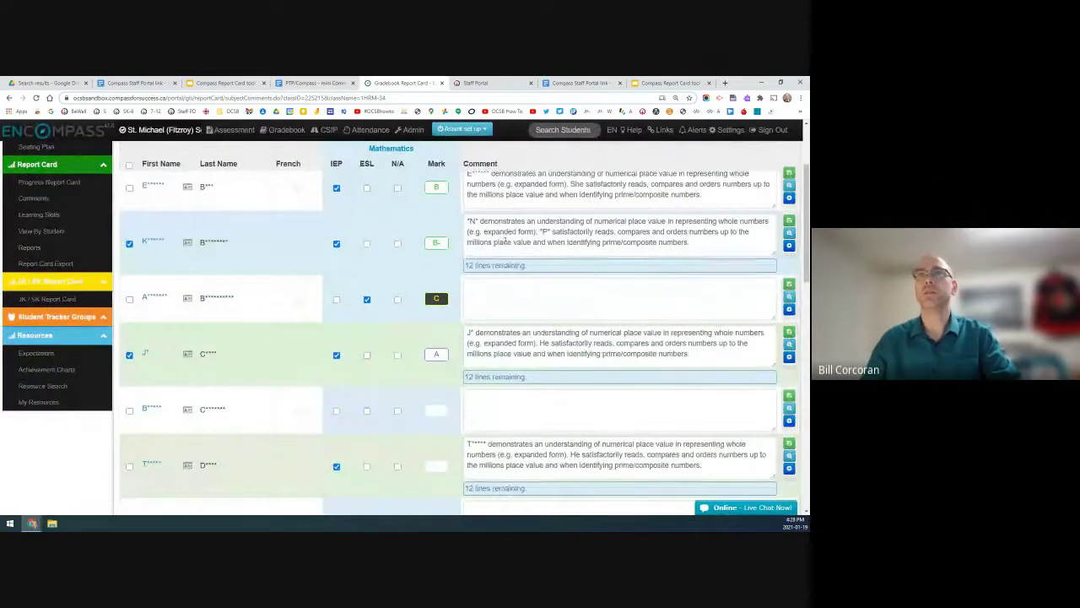
scroll(506, 244, "up", 1)
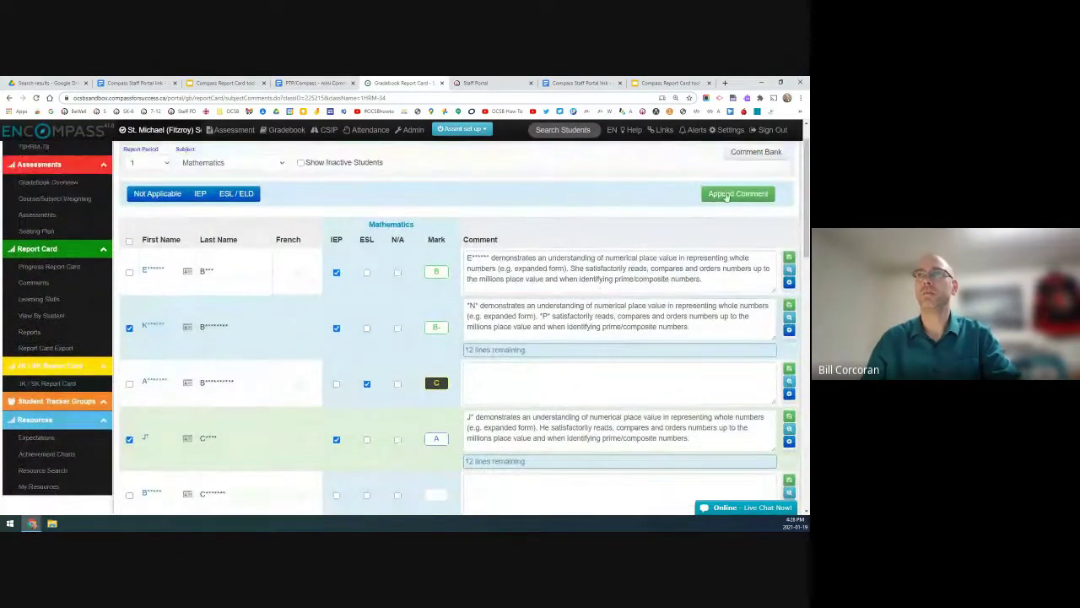
left_click(743, 196)
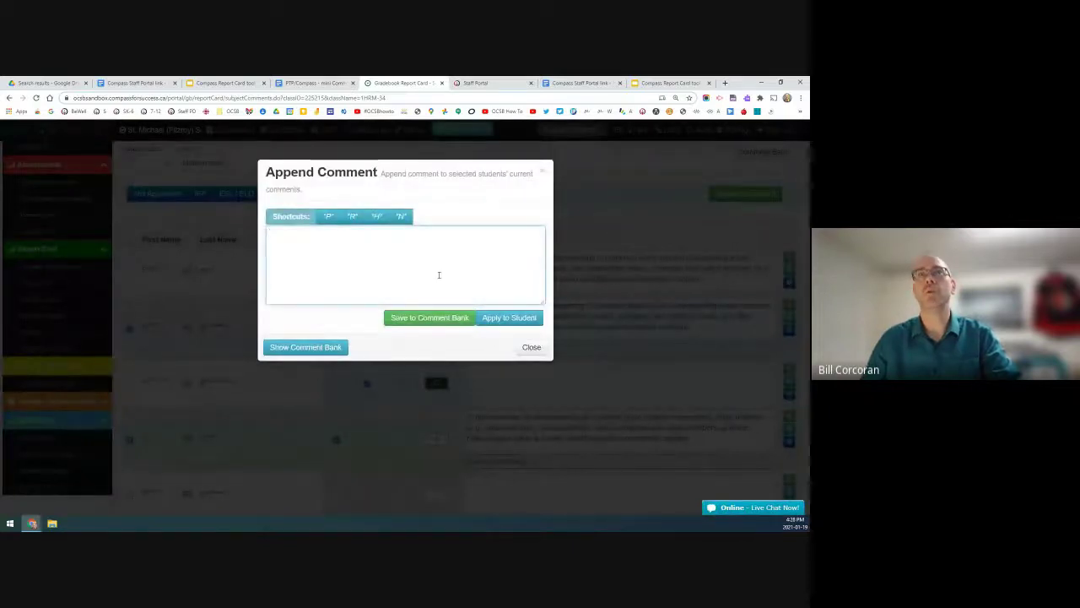
key("ctrl+v")
left_click(504, 321)
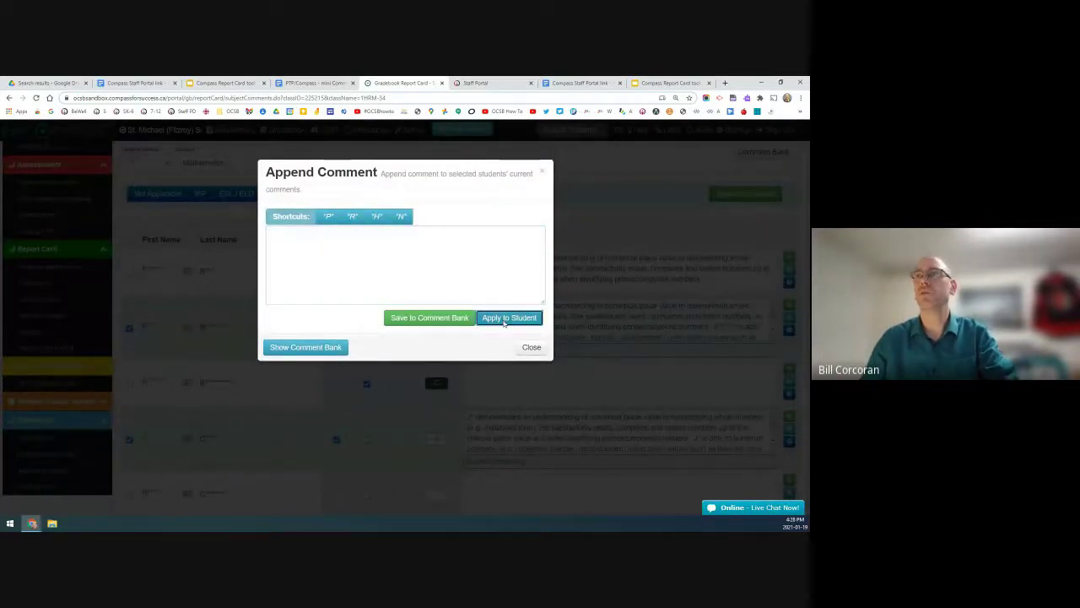
- Read through the extended comments of the second and fourth students and move to the third student's comment
scroll(658, 329, "down", 2)
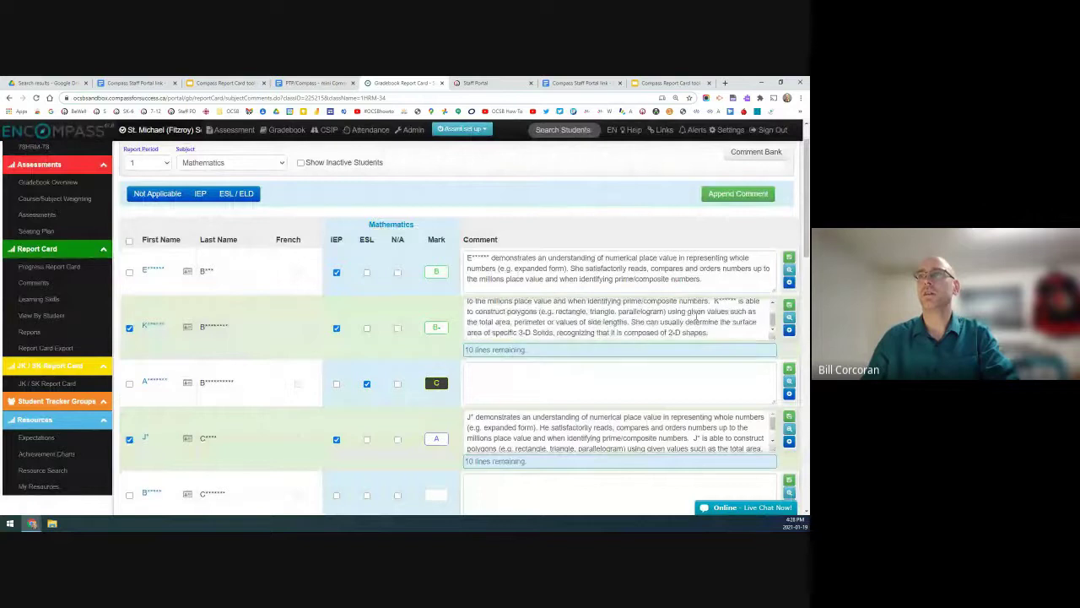
scroll(657, 431, "down", 2)
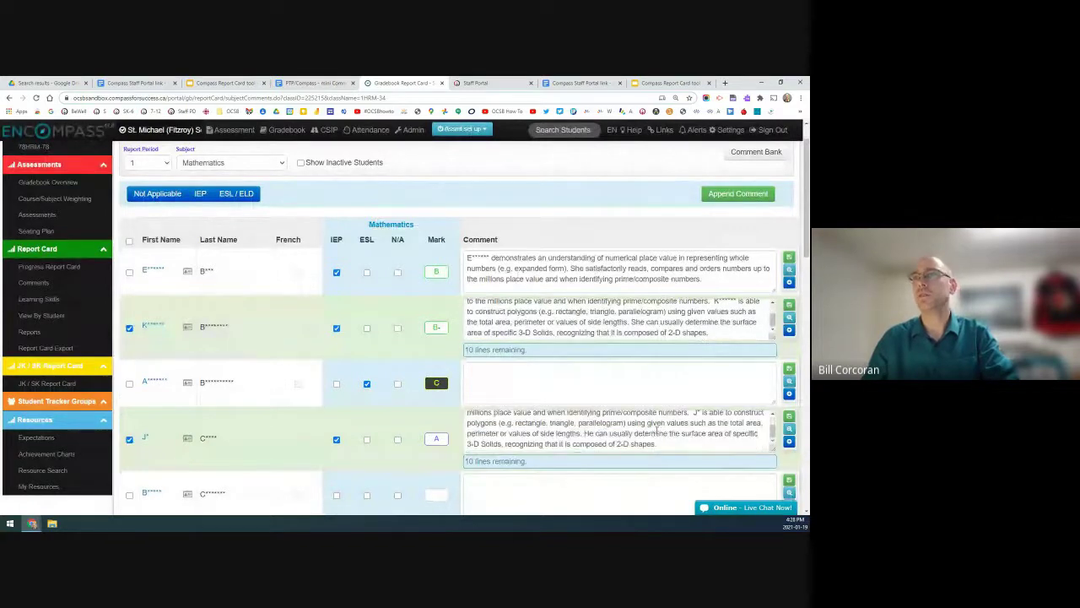
scroll(657, 431, "up", 2)
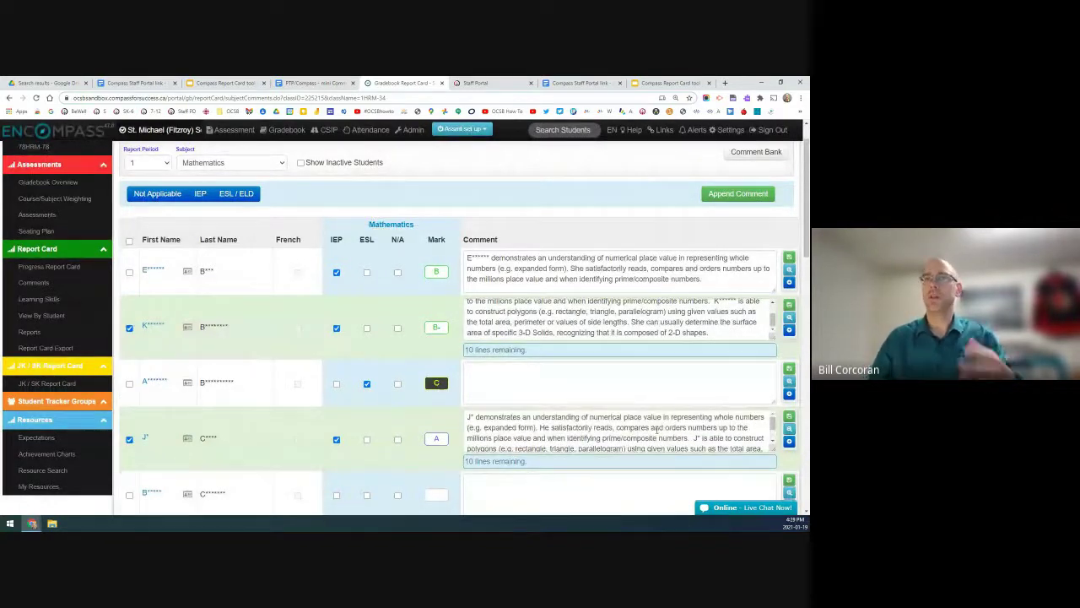
left_click(534, 387)
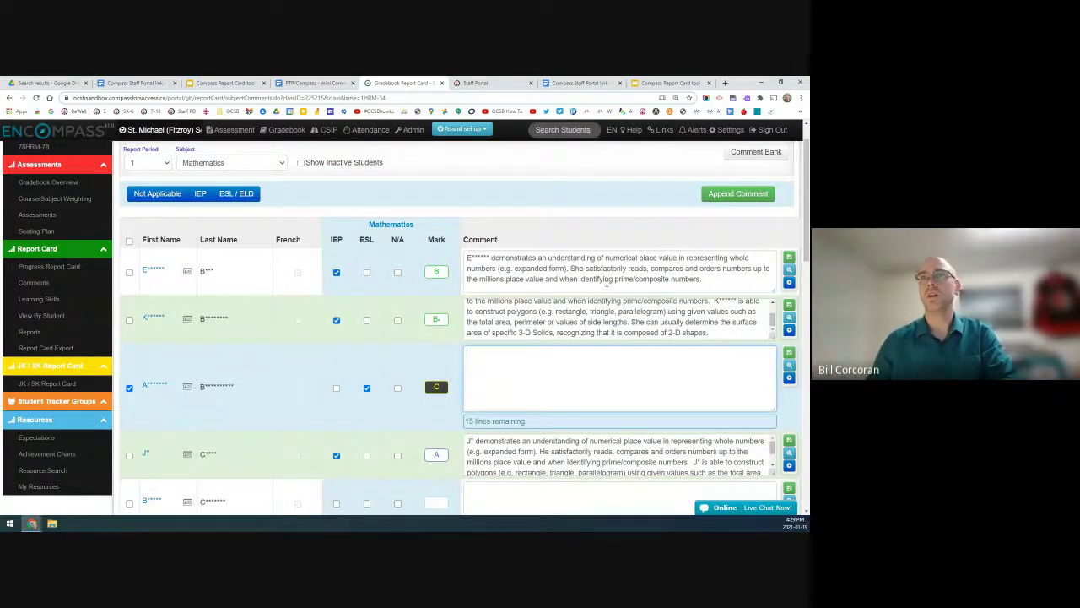
- Leave the Mathematics comments and switch the comments page to the Language subject
key("Tab")
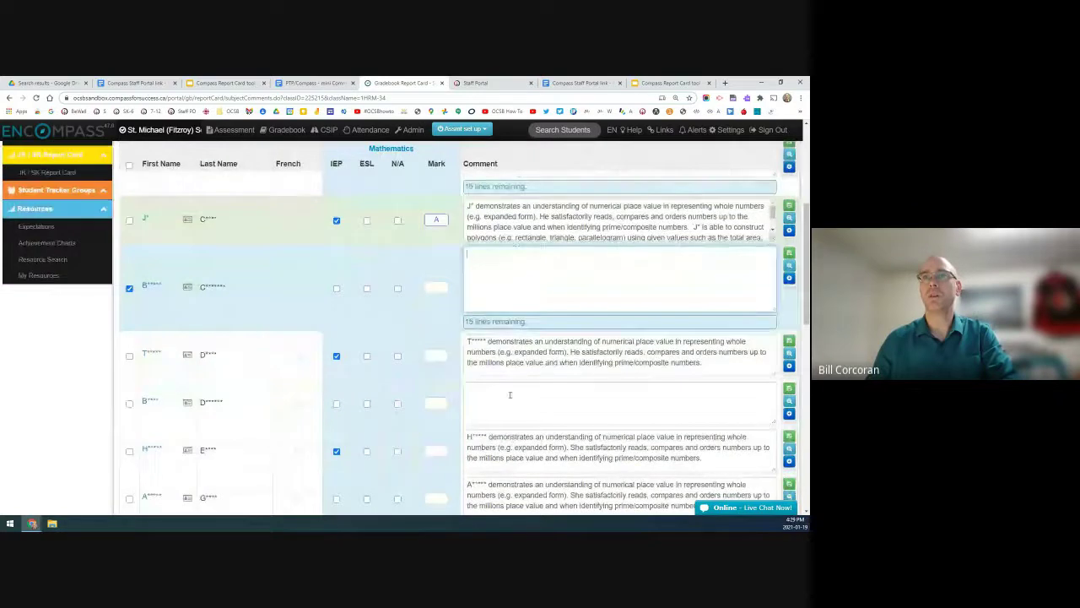
scroll(277, 332, "up", 3)
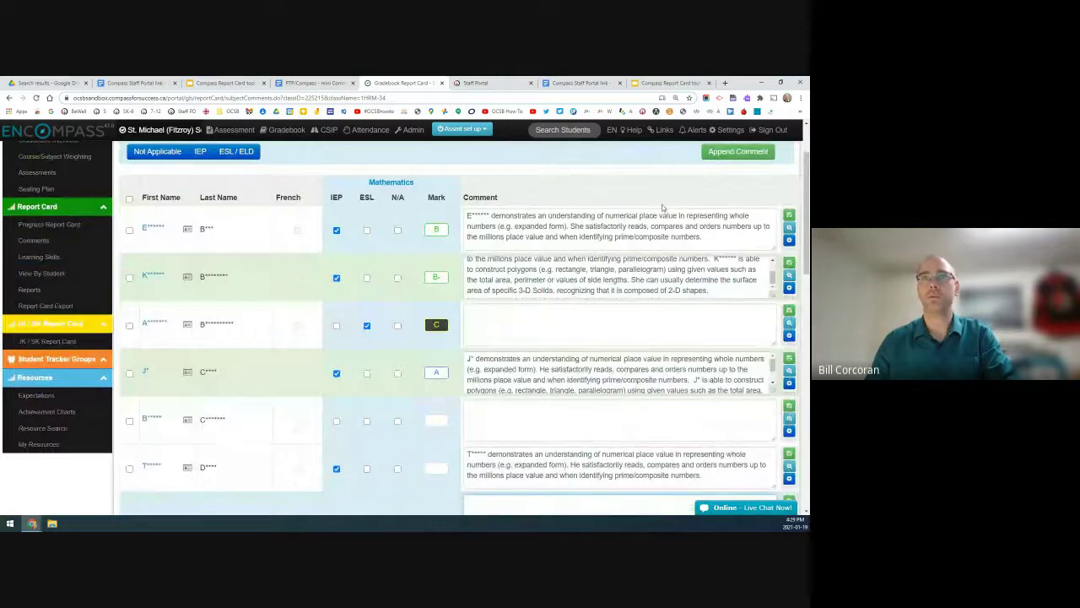
scroll(588, 284, "up", 1)
scroll(621, 221, "up", 2)
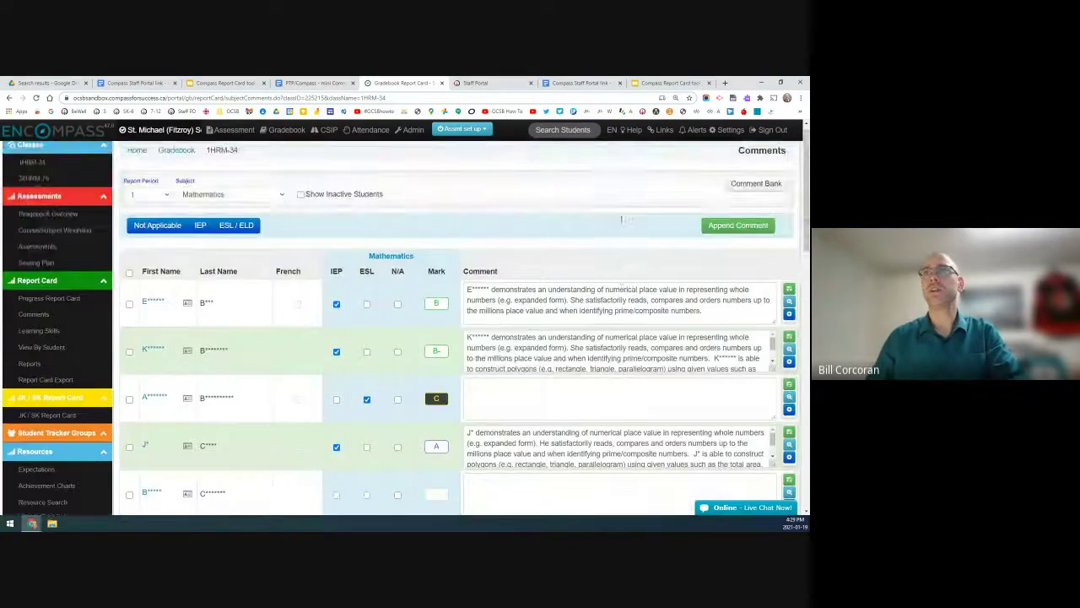
left_click(217, 208)
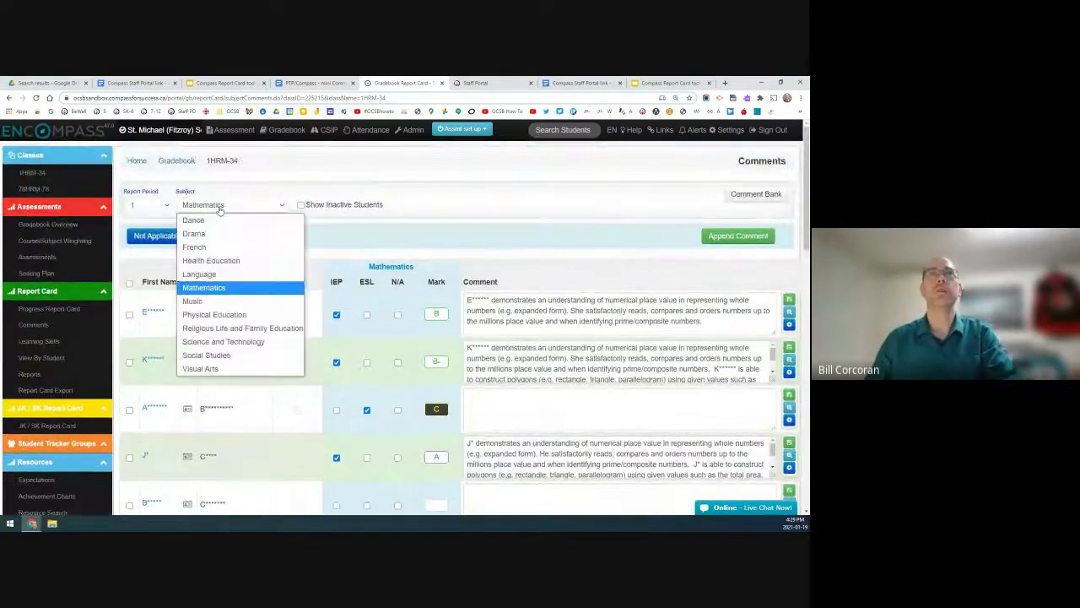
left_click(211, 275)
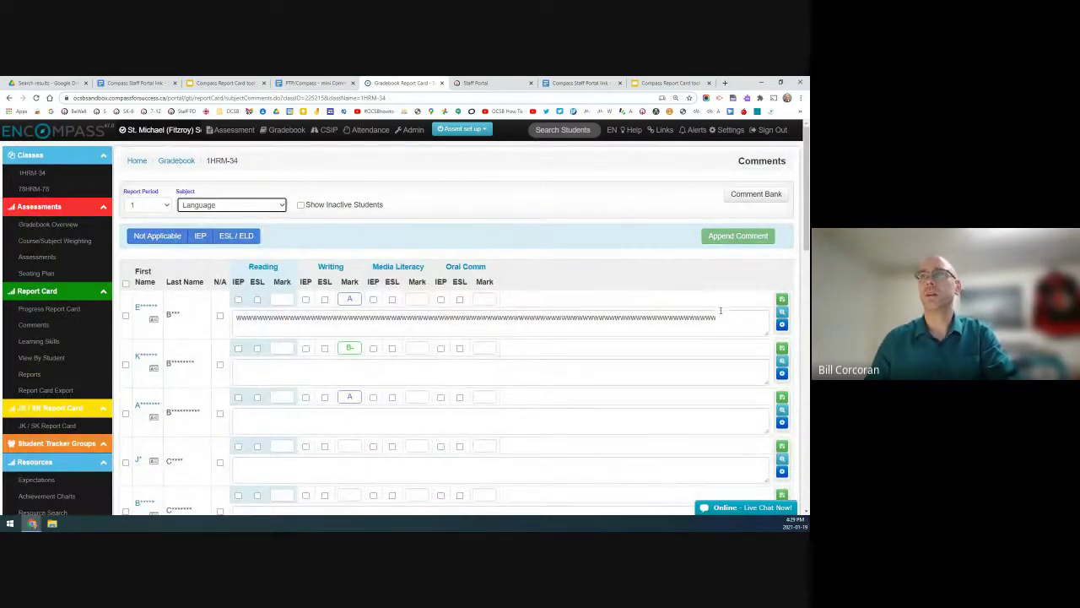
- Delete the existing Language comment of the first student
left_click_drag(717, 318, 195, 312)
key("BackSpace")
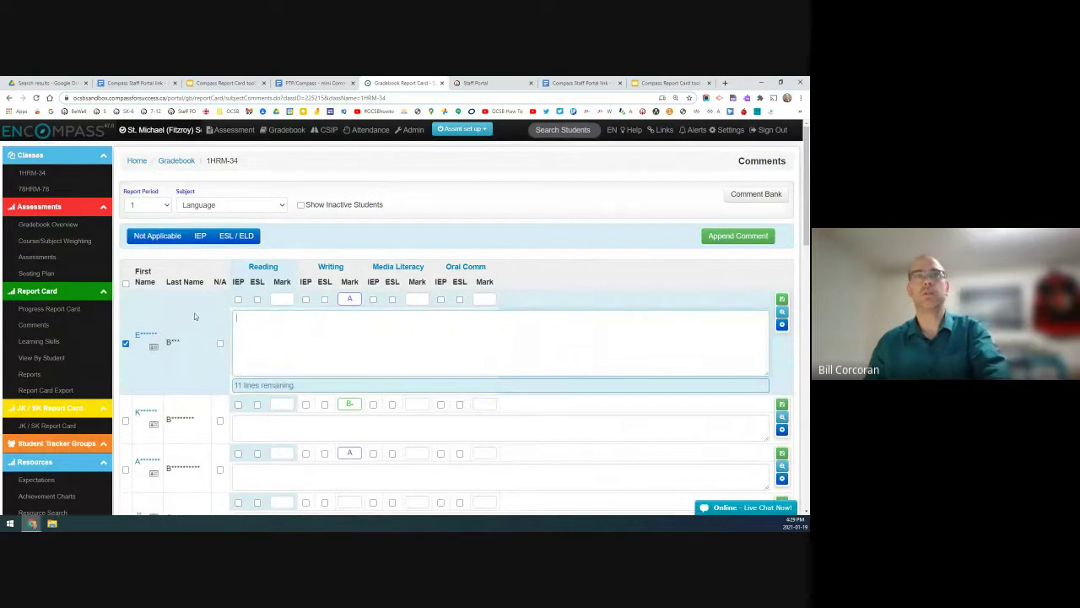
left_click(271, 345)
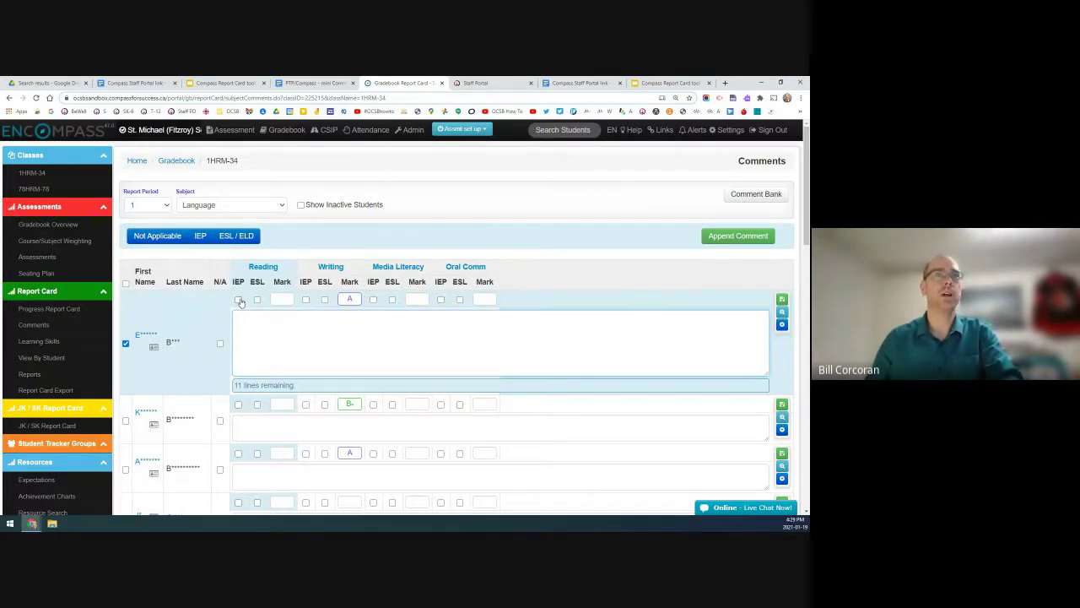
- Go through the first student's Reading and Writing fields and return to the Language comment
left_click(285, 299)
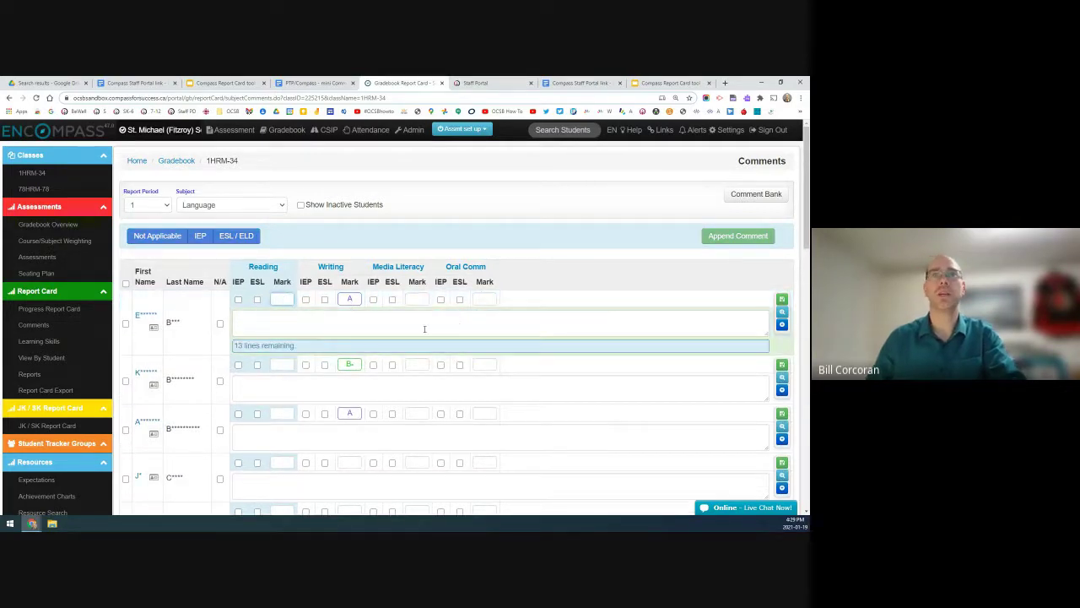
key("Tab")
key("Tab")
key("Tab")
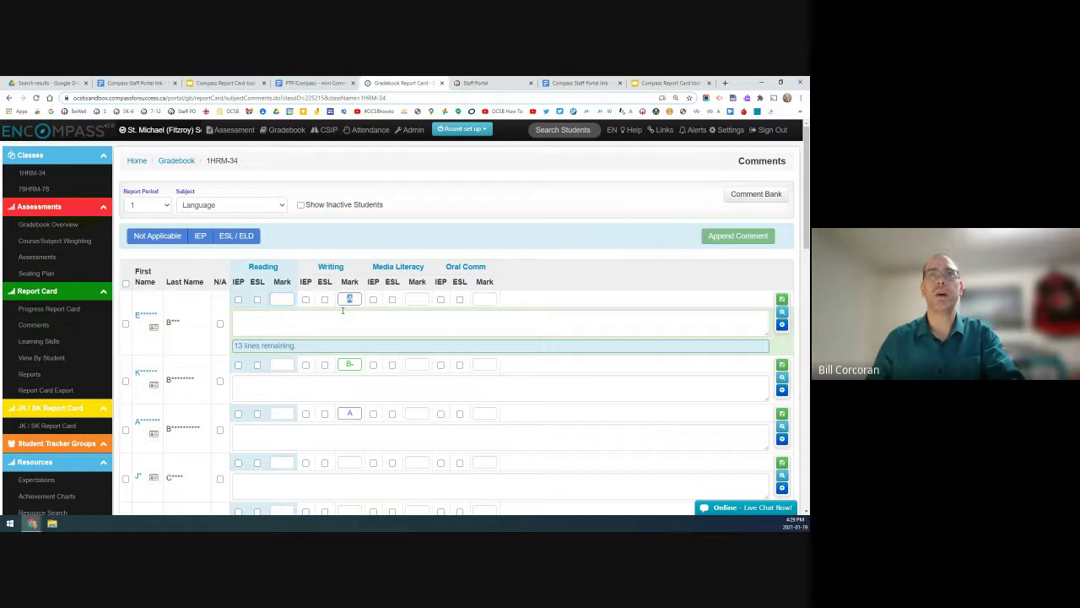
left_click(330, 325)
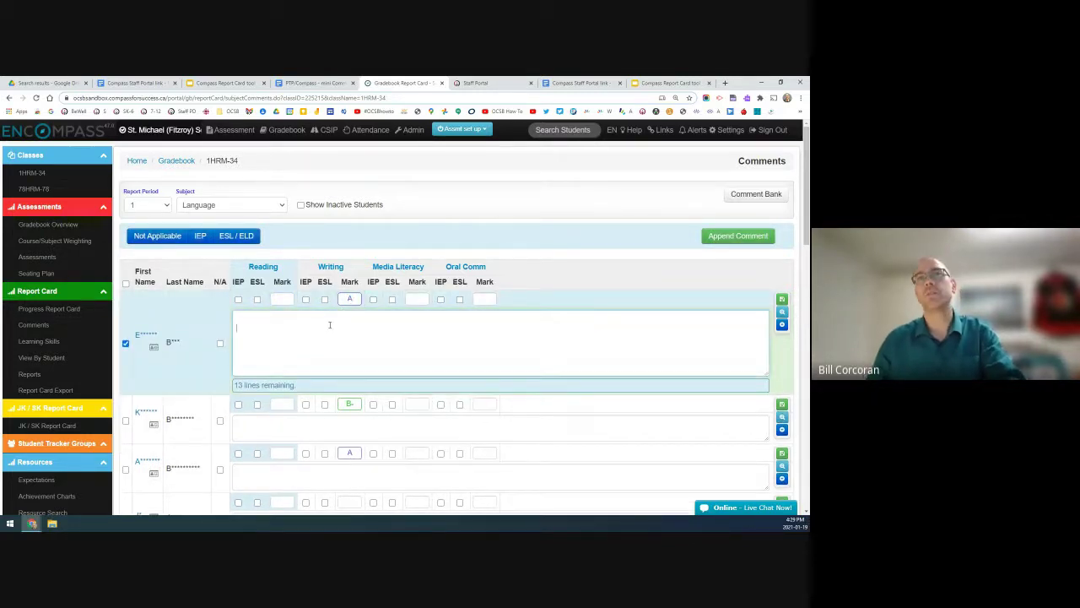
- Switch the subject to Visual Arts and check the space available in the first student's comment
left_click(234, 207)
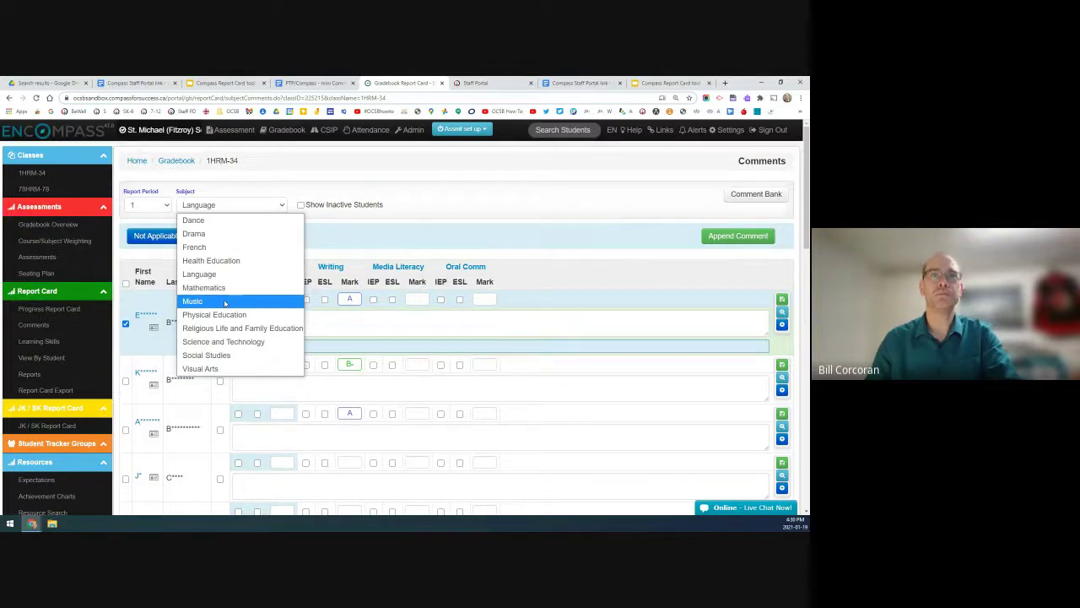
left_click(225, 369)
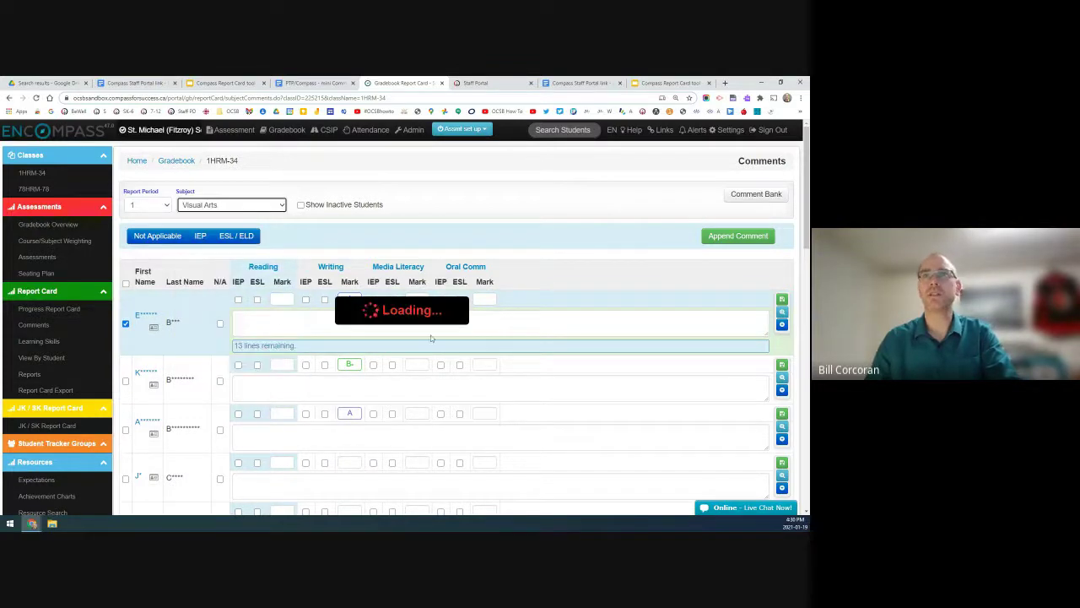
left_click(485, 307)
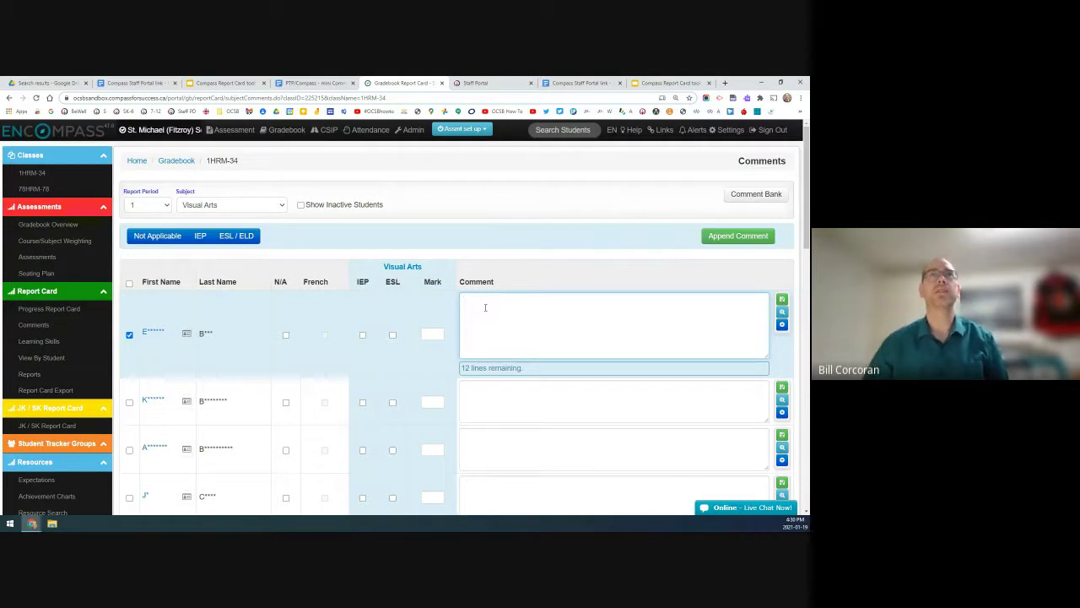
- Switch the subject to Physical Education and check the space available in the first student's comment
left_click(242, 209)
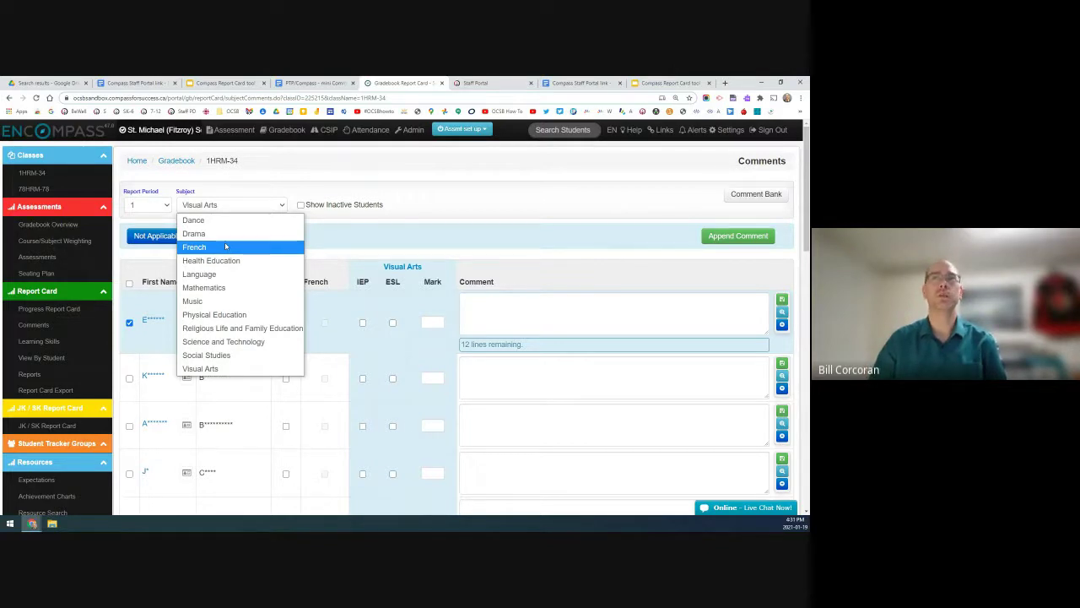
left_click(216, 315)
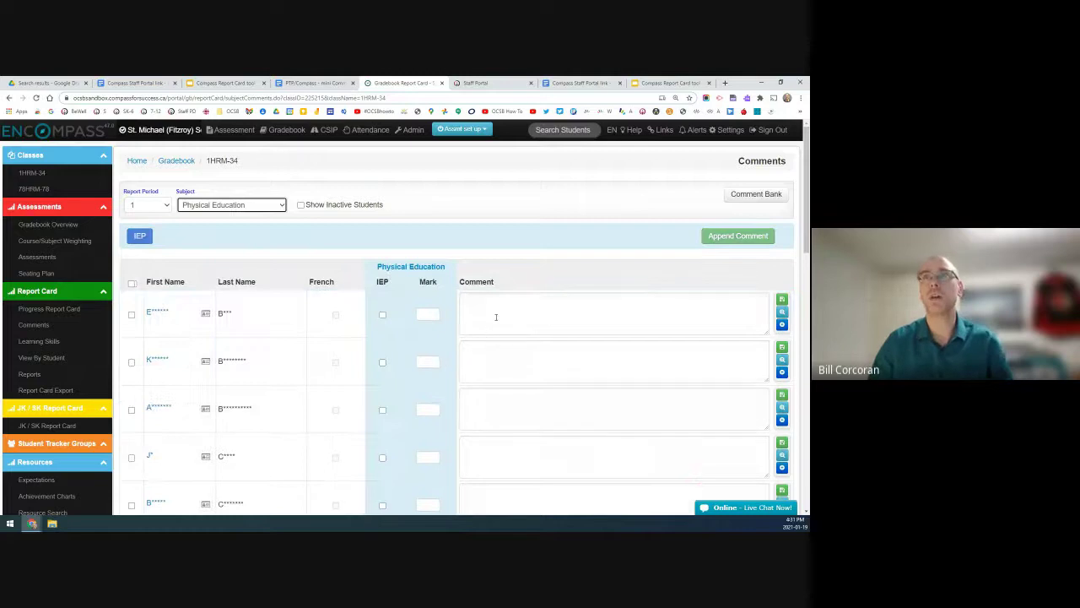
left_click(496, 317)
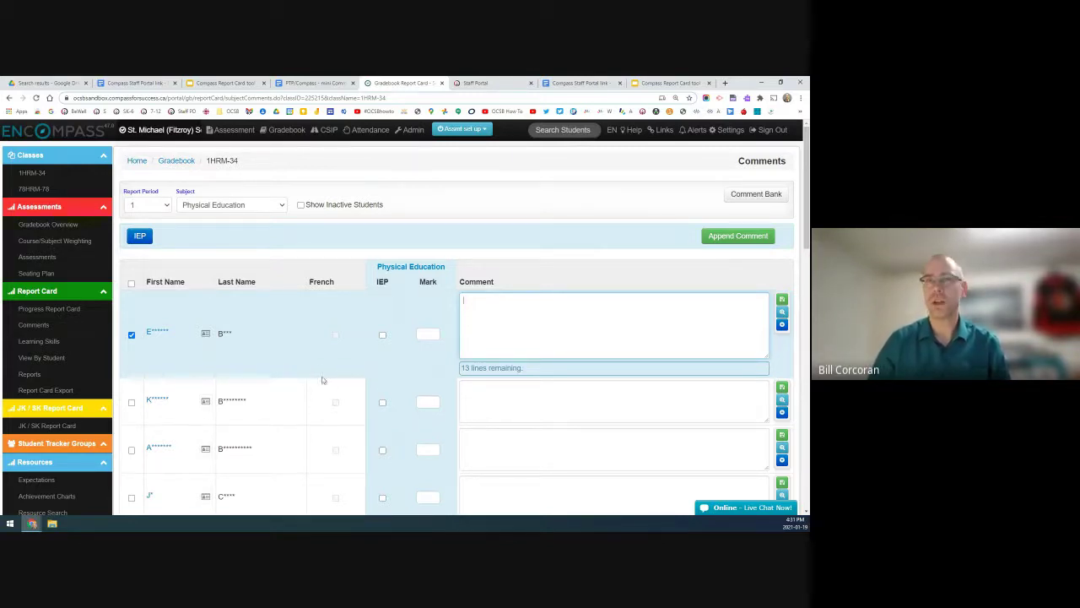
- Return to the Mathematics subject and review the full text of the first student's comment
left_click(230, 205)
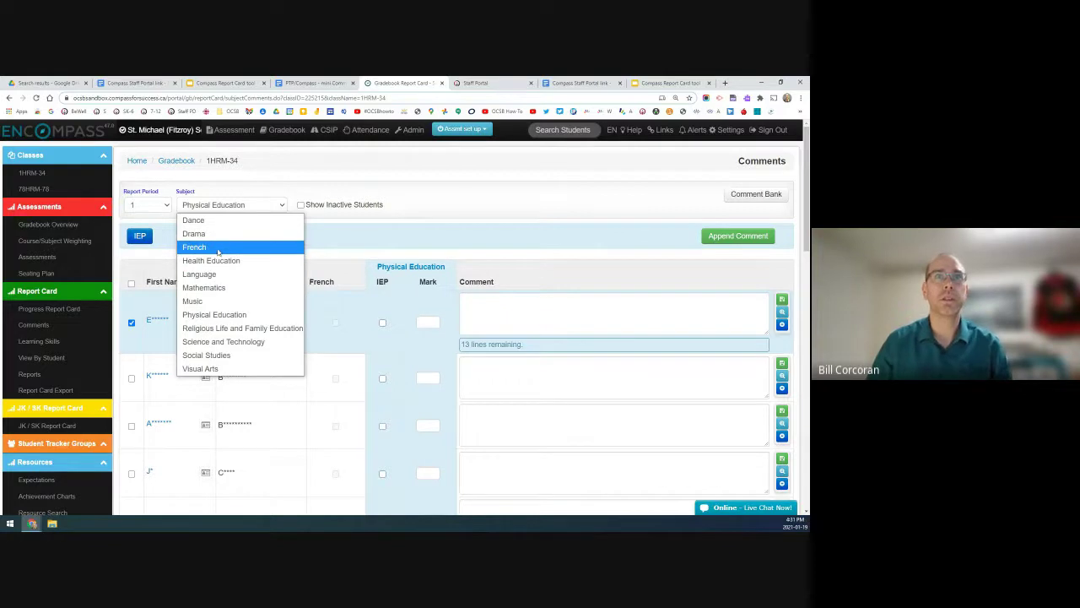
left_click(220, 285)
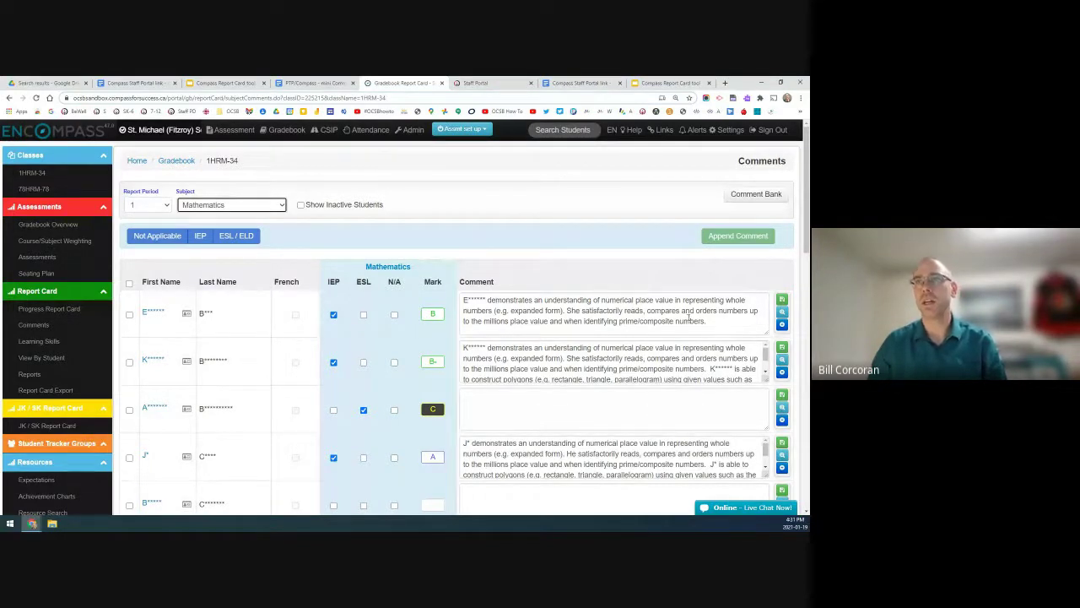
left_click(718, 323)
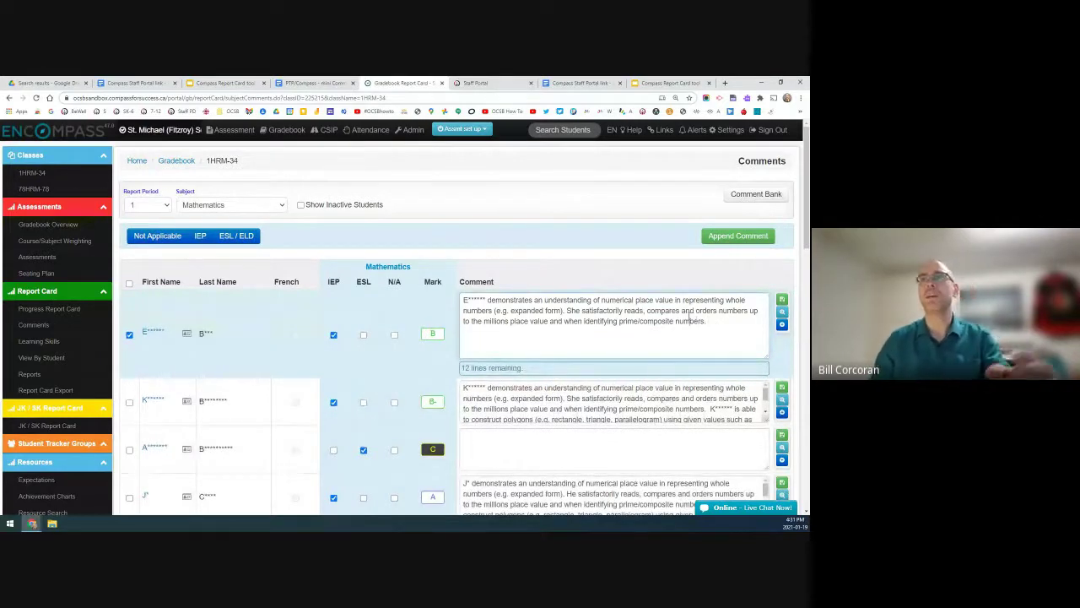
left_click_drag(704, 321, 453, 297)
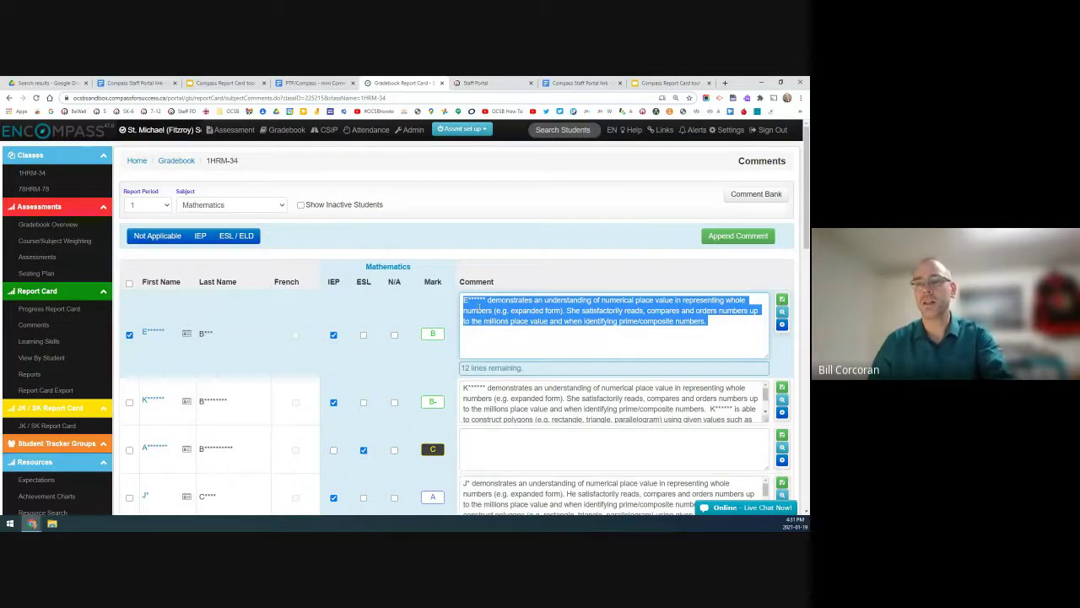
left_click(516, 256)
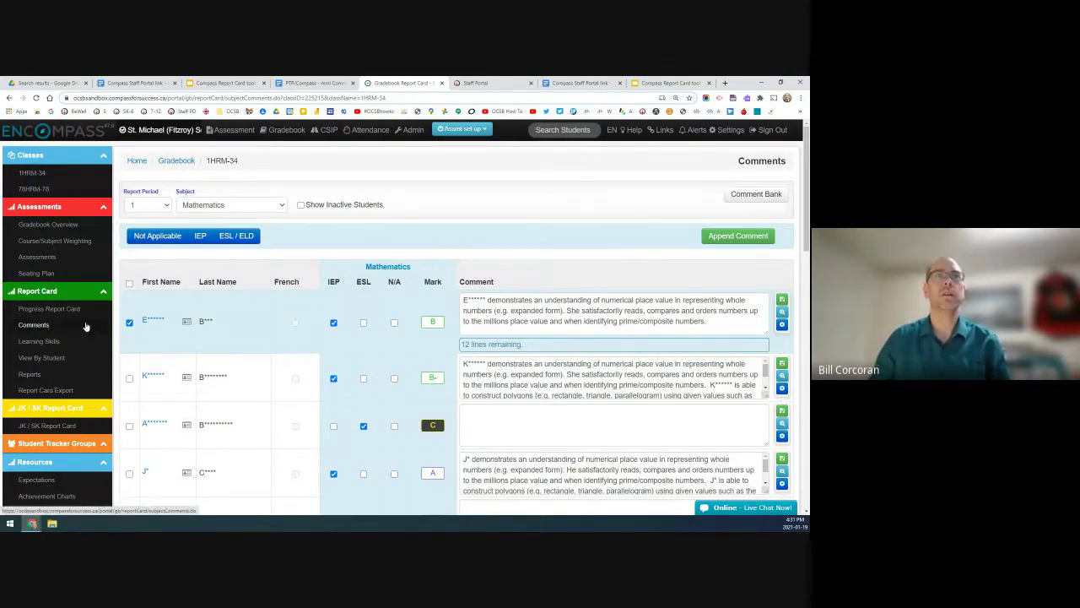
- Open the JK / SK Report Card page and keep report period 1
scroll(84, 326, "down", 1)
scroll(83, 326, "down", 1)
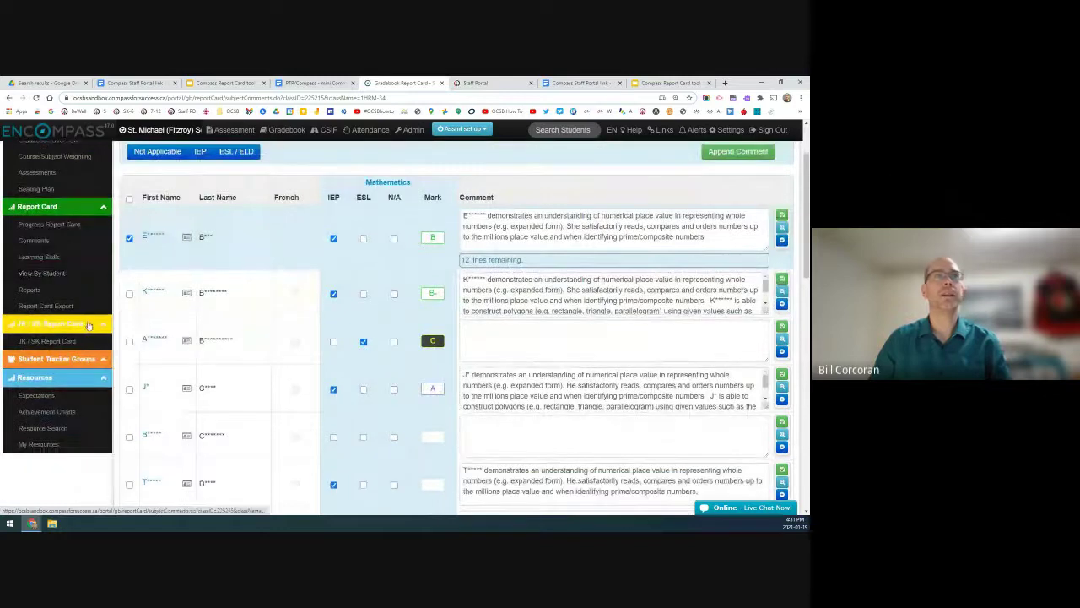
left_click(51, 343)
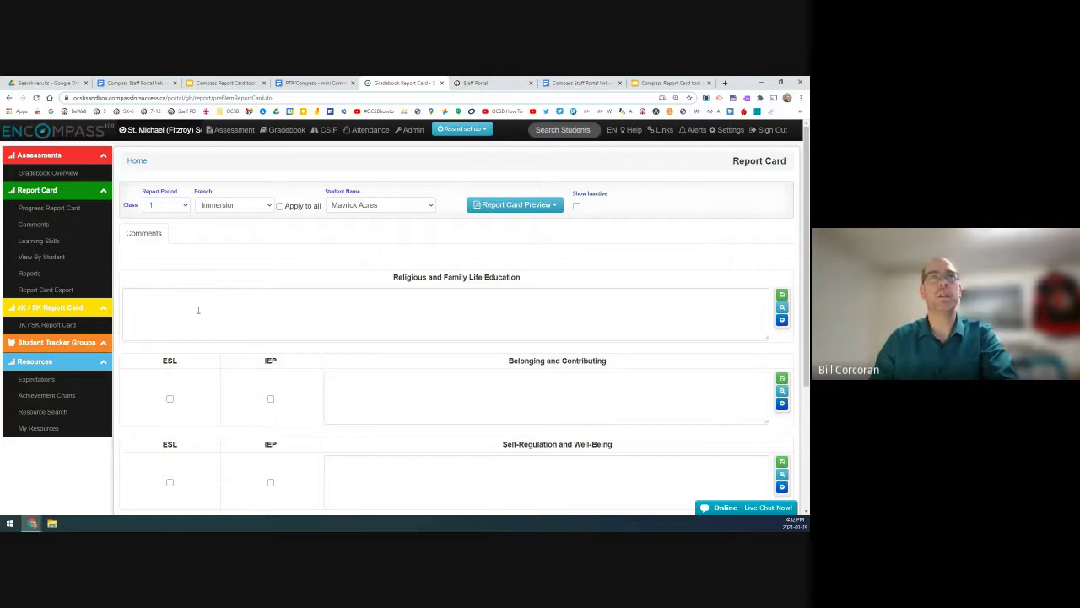
left_click(184, 207)
left_click(183, 208)
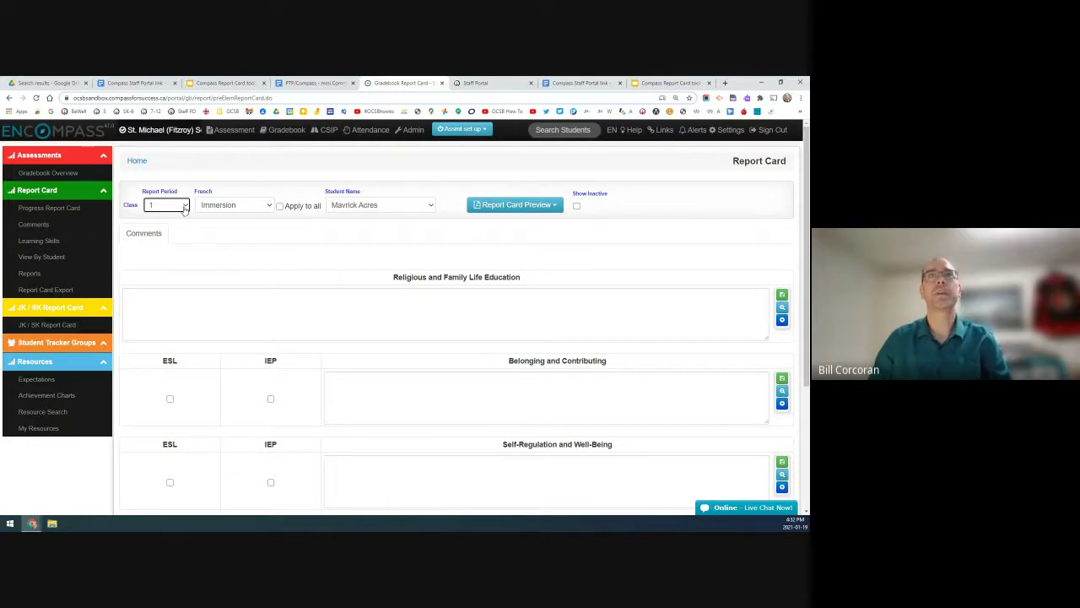
- Set French to Immersion, apply it to all students and acknowledge the update
left_click(267, 206)
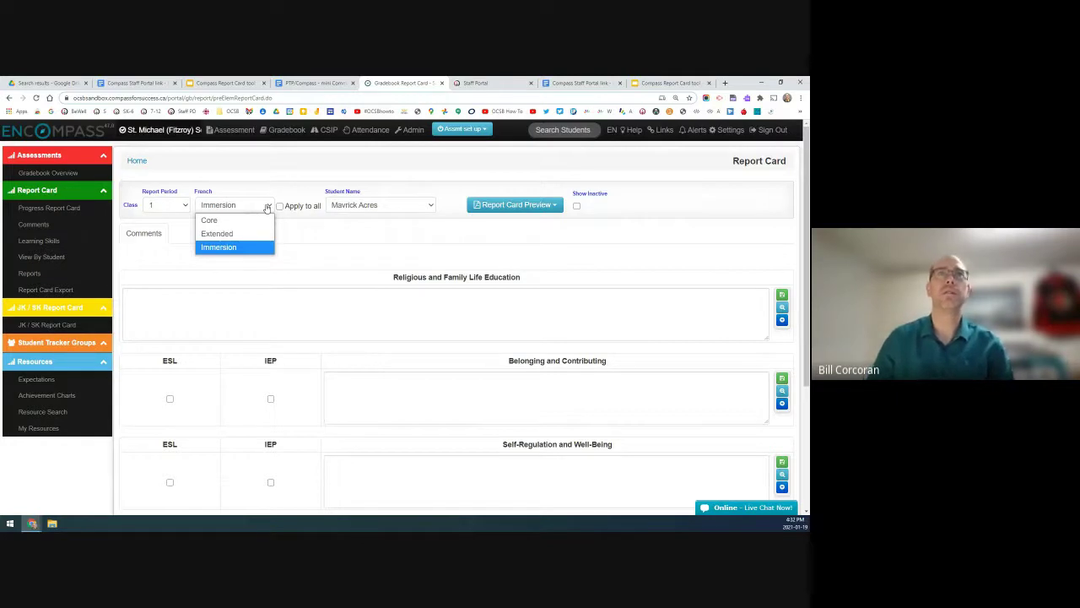
left_click(267, 206)
left_click(267, 206)
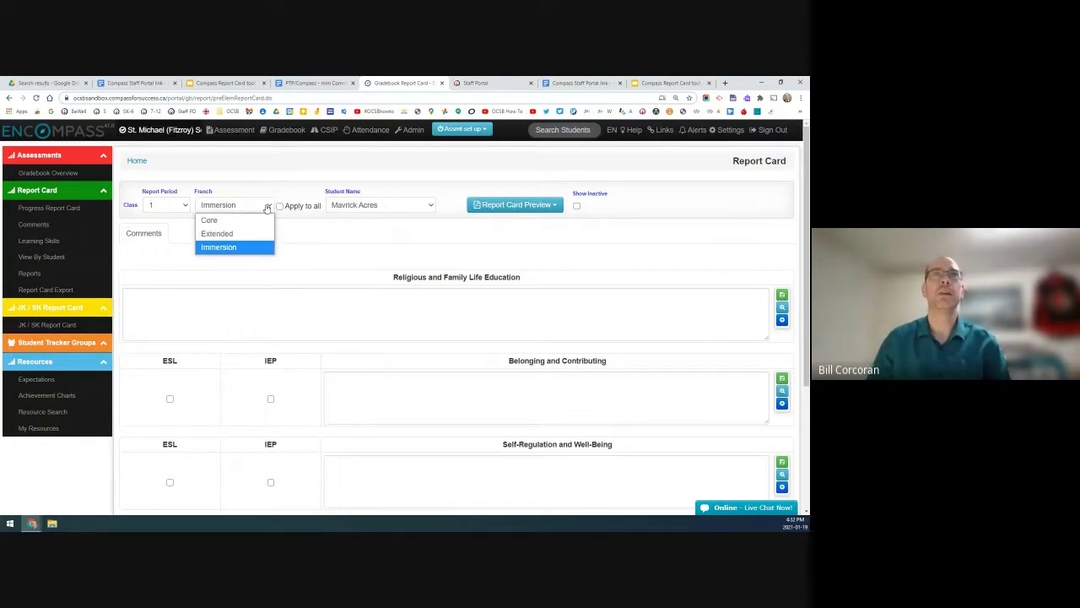
left_click(237, 247)
left_click(280, 207)
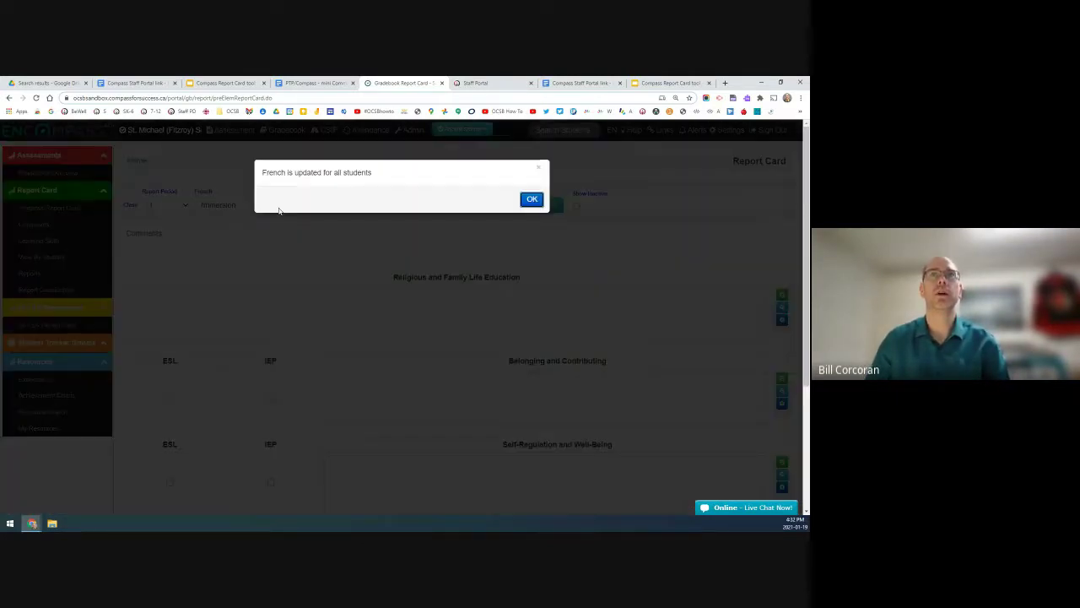
left_click(531, 203)
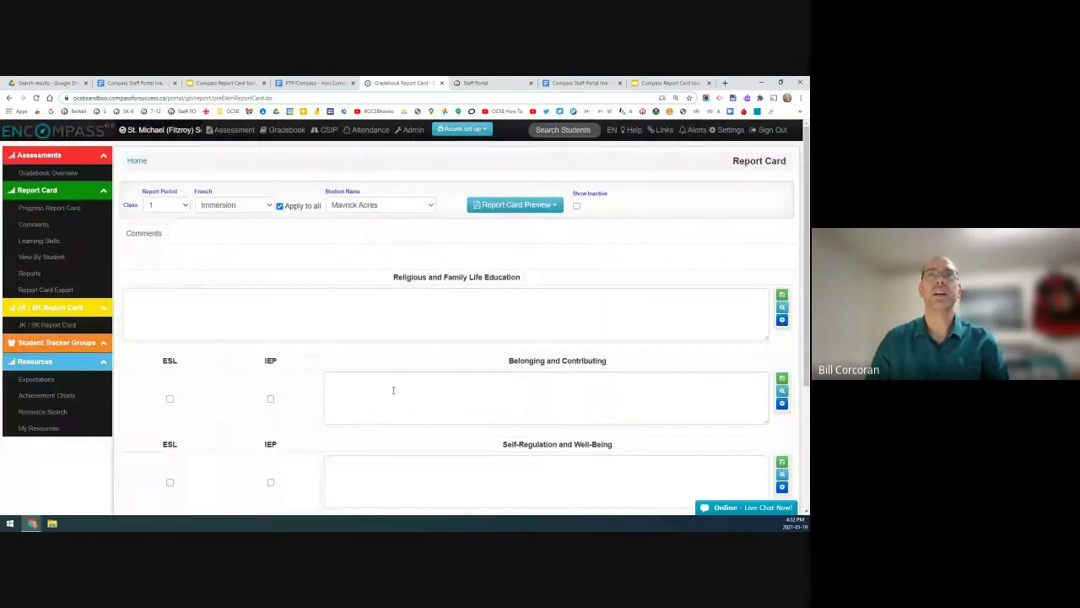
- Try a test entry in the Belonging and Contributing comment, delete it and move to the Religious and Family Life Education comment
left_click(393, 389)
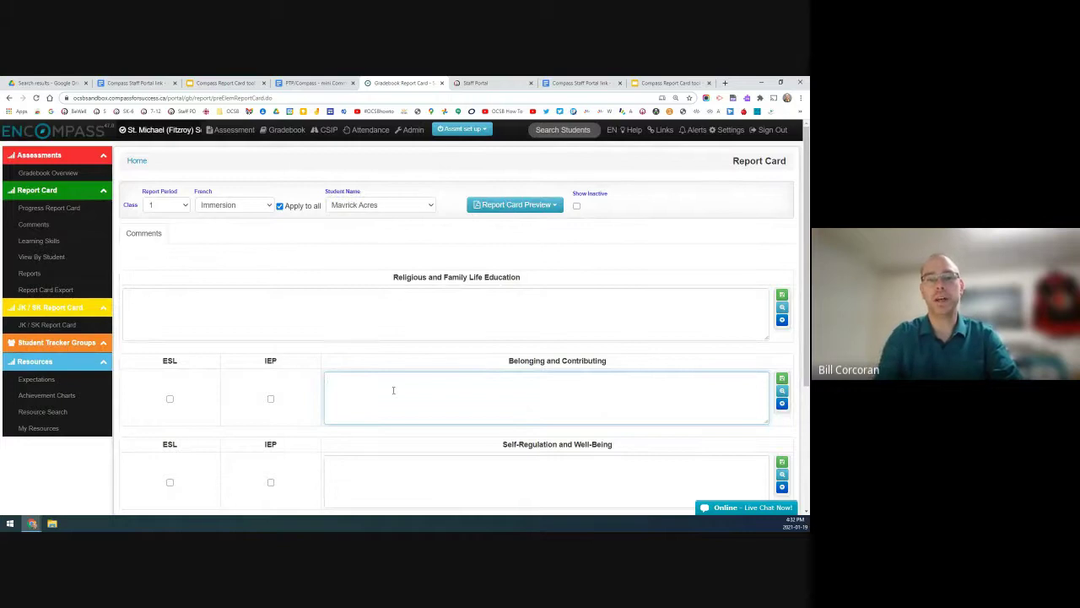
left_click(394, 390)
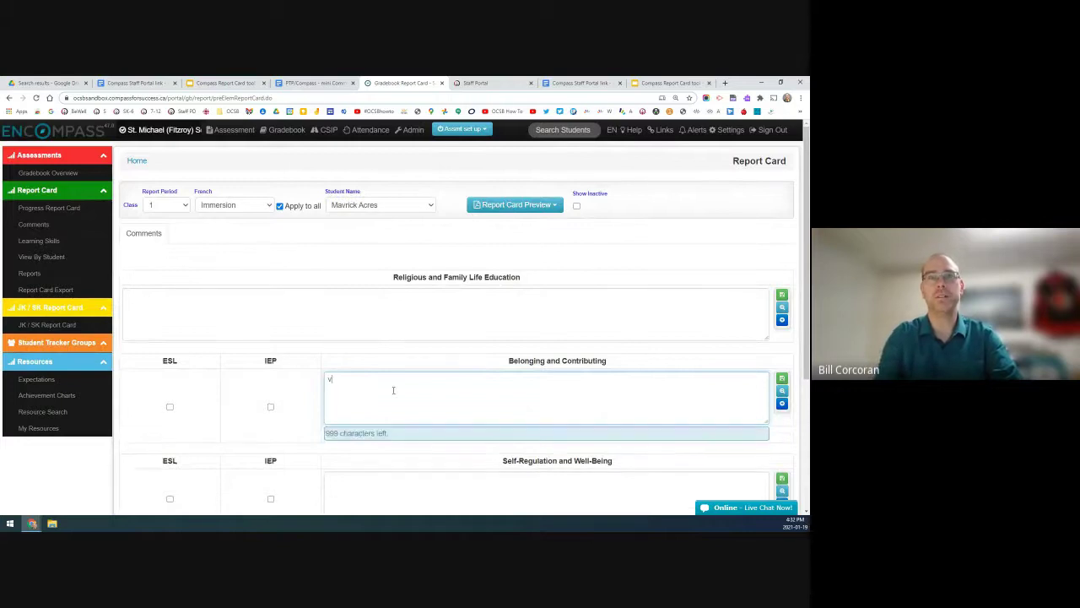
left_click(323, 305)
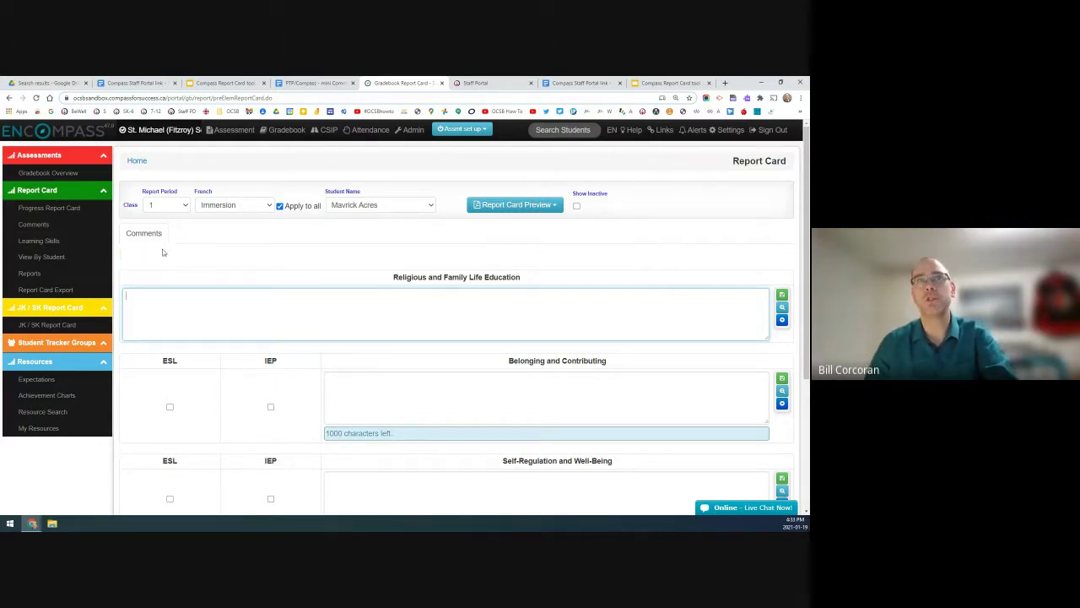
left_click(358, 394)
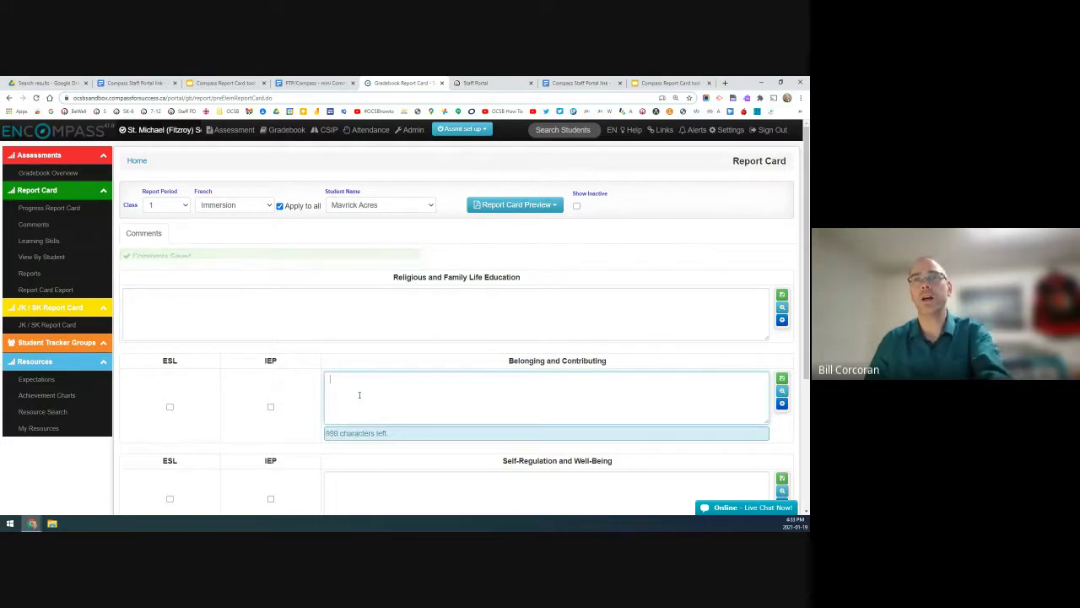
key("BackSpace")
left_click(262, 314)
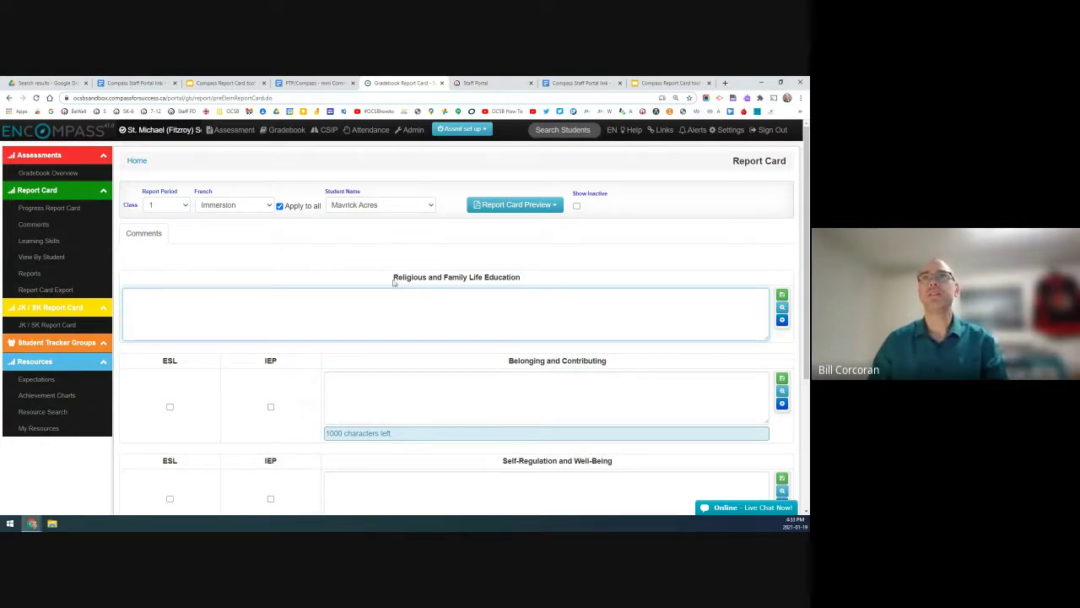
- Examine the Religious and Family Life Education section and move on to the Belonging and Contributing comment
left_click_drag(393, 277, 520, 277)
left_click(309, 310)
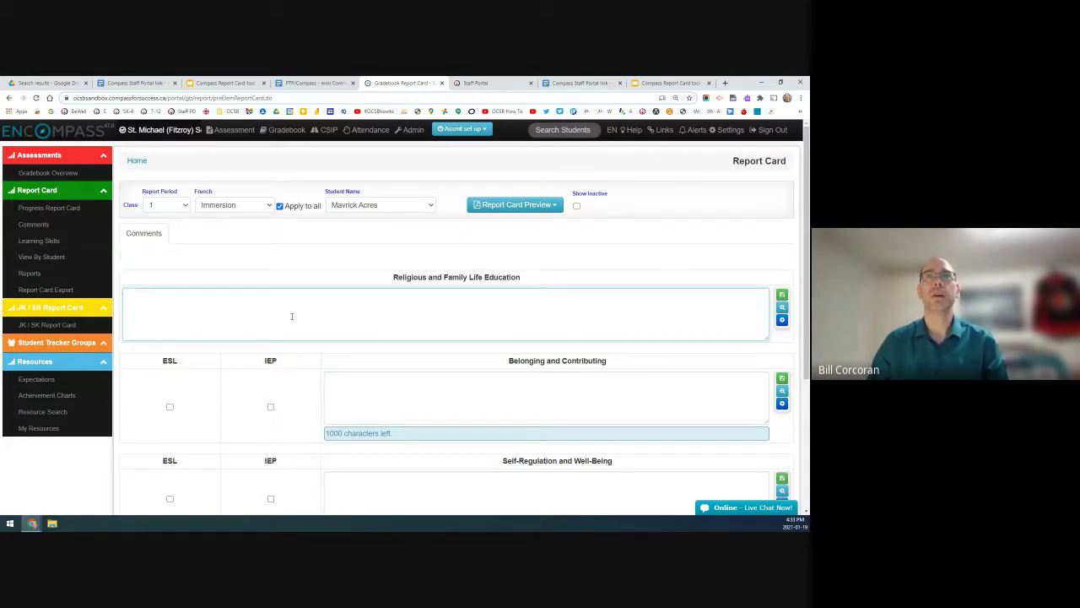
left_click(369, 397)
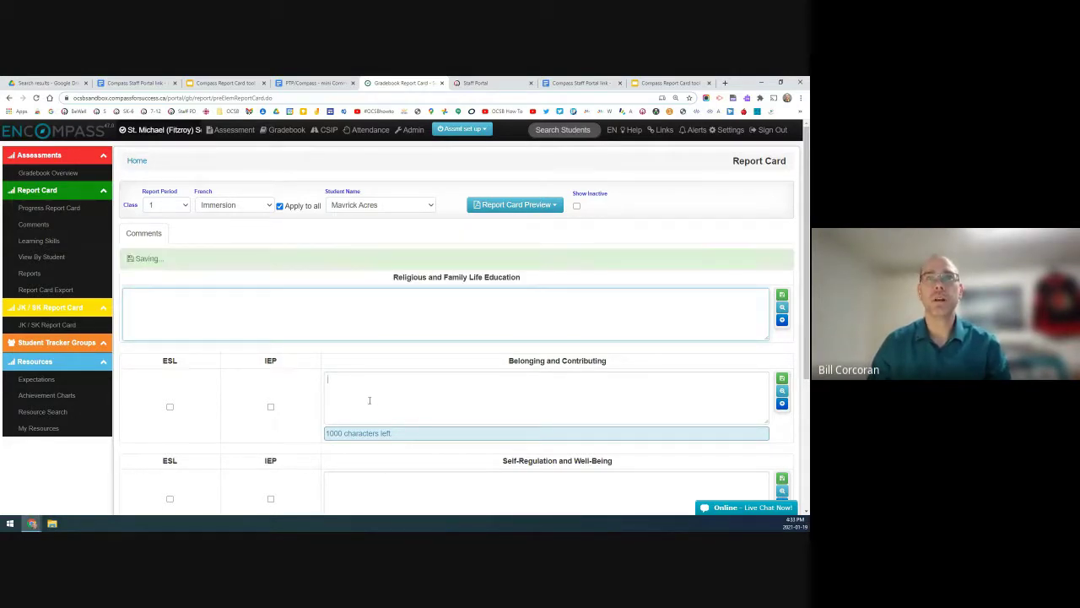
- Try a test entry in the Religious and Family Life Education comment and delete it
left_click(300, 305)
type("f")
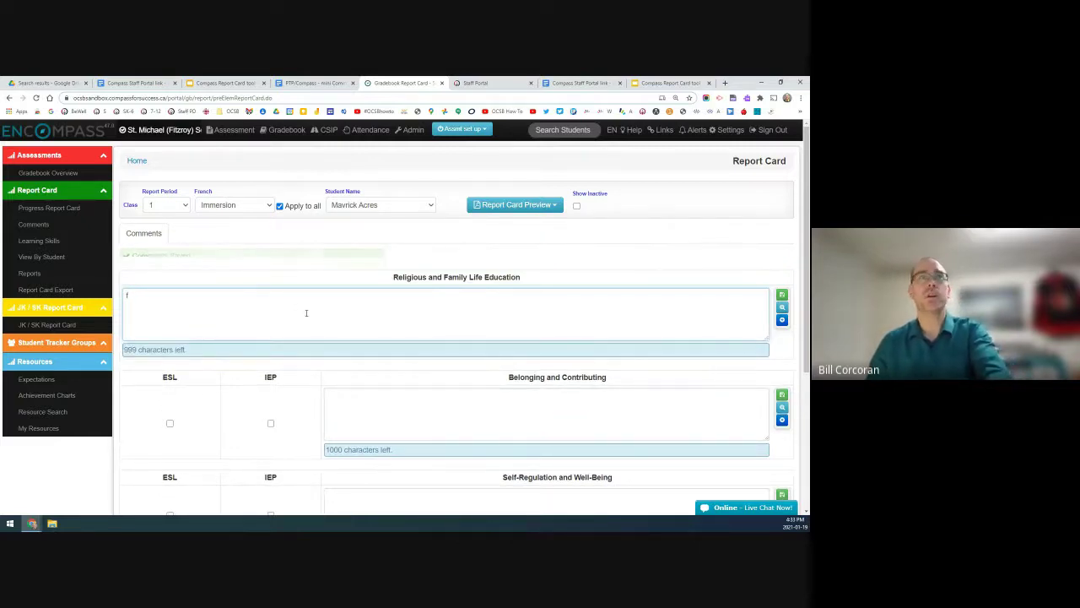
key("BackSpace")
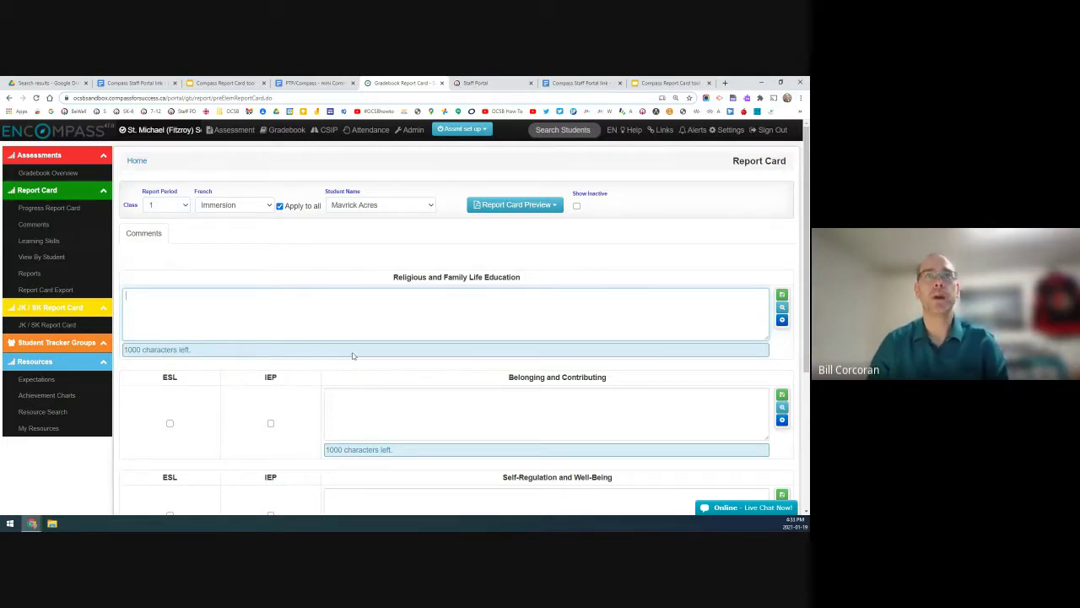
- Go through the empty comment fields from Belonging and Contributing down to Problem Solving and Innovating
scroll(352, 355, "down", 3)
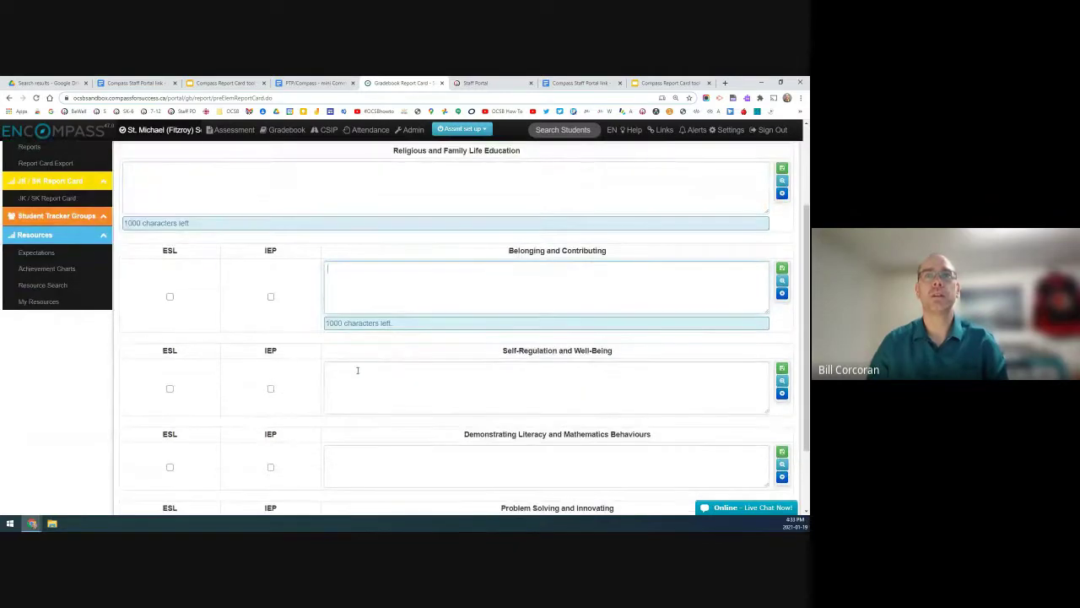
left_click(357, 372)
scroll(356, 376, "down", 2)
left_click(354, 381)
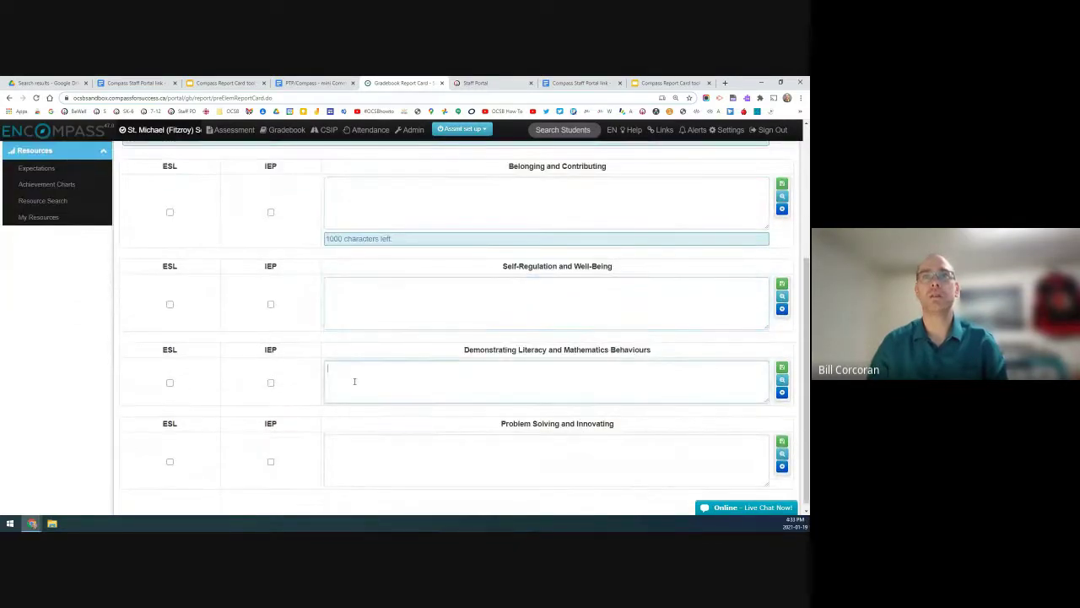
left_click(341, 443)
scroll(364, 404, "up", 4)
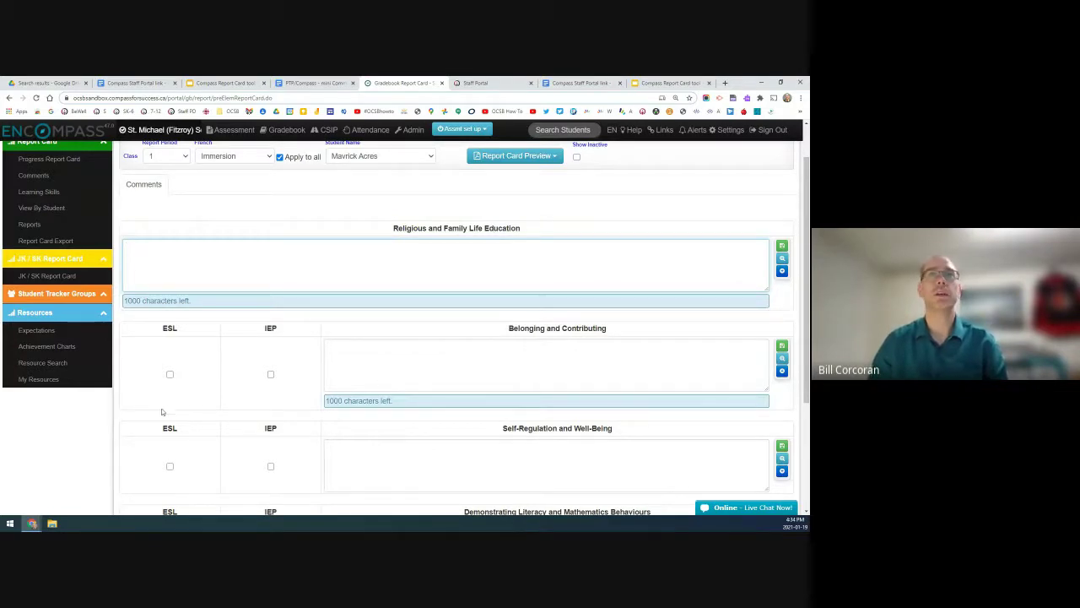
- Try marking ESL and IEP for Belonging and Contributing, and clear both marks again
scroll(165, 408, "up", 1)
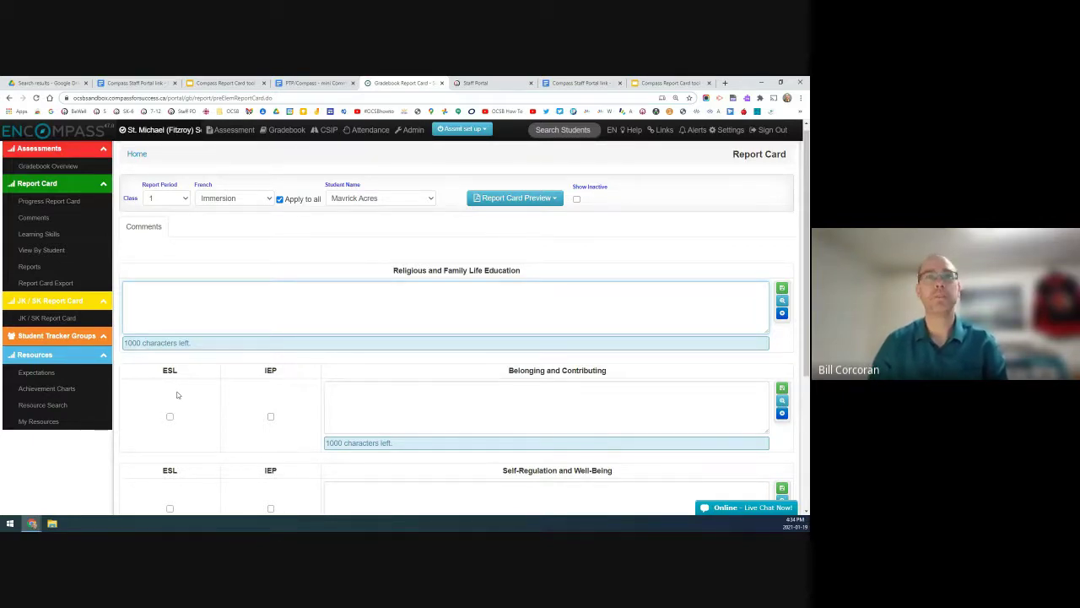
scroll(174, 396, "down", 1)
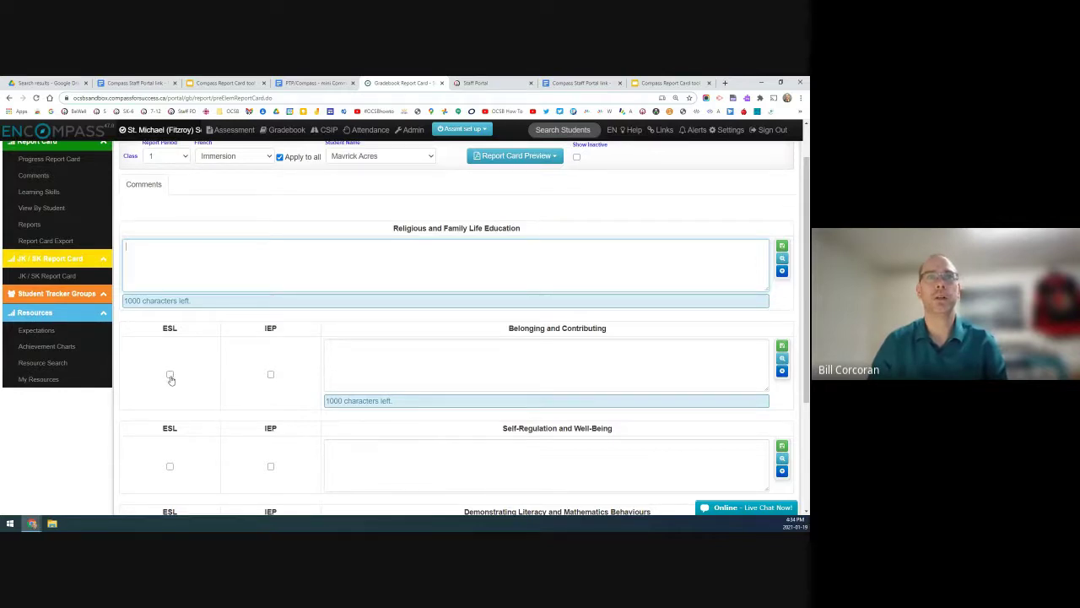
left_click(171, 376)
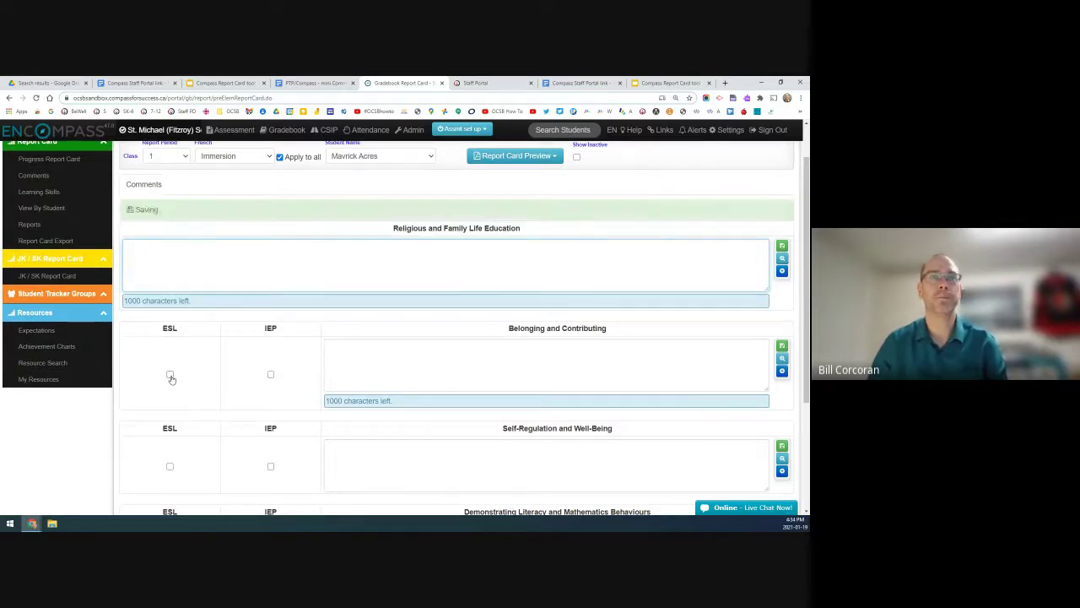
left_click(270, 375)
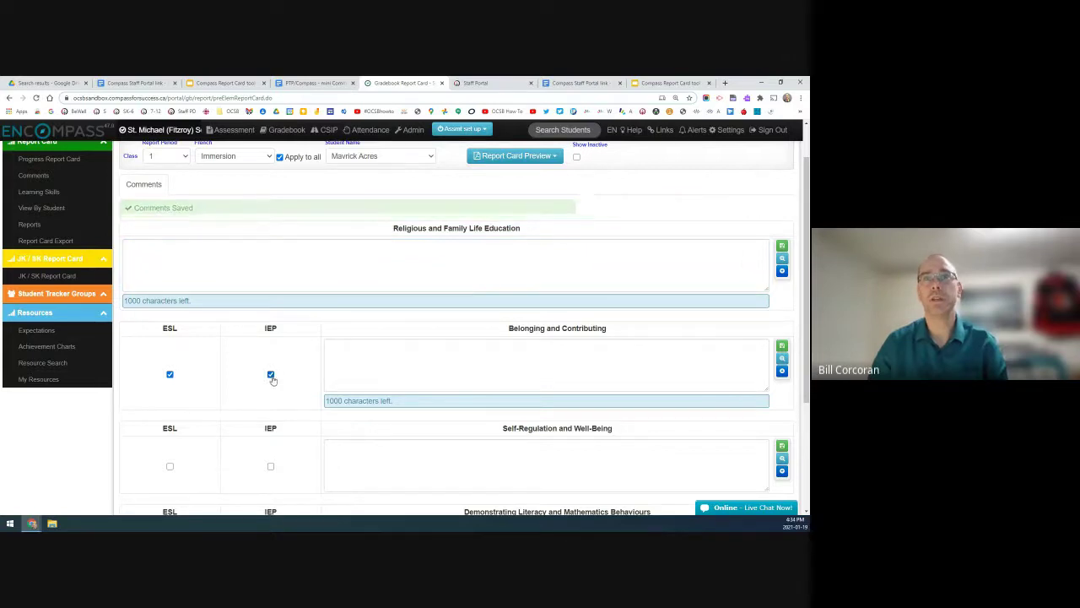
left_click(270, 374)
left_click(170, 374)
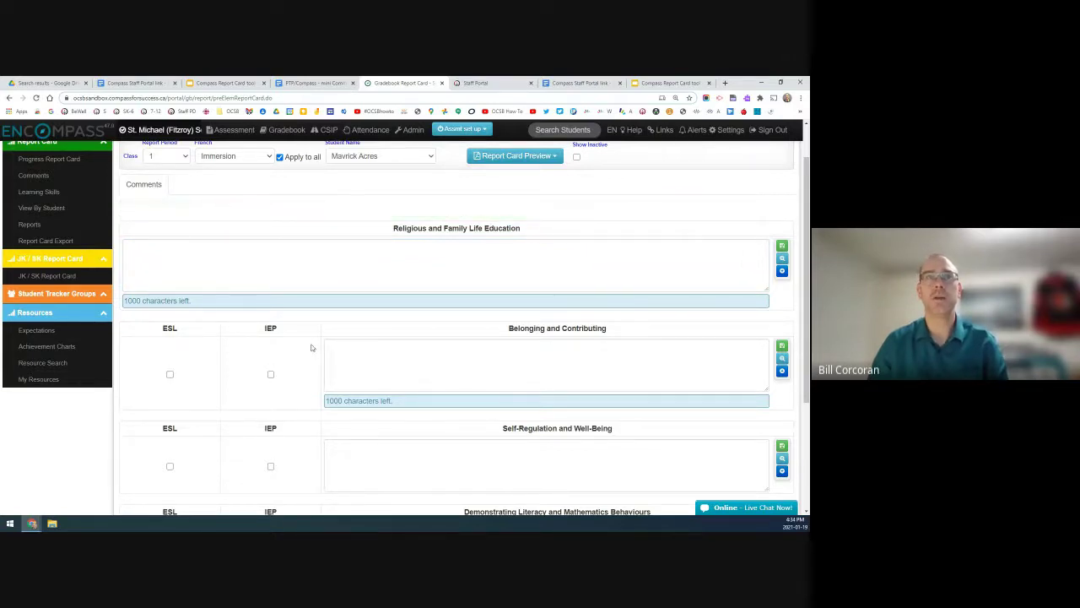
- Review the four learning-frame comment fields once more and switch to the Compass Report Card tool slides
scroll(279, 359, "down", 2)
left_click(433, 276)
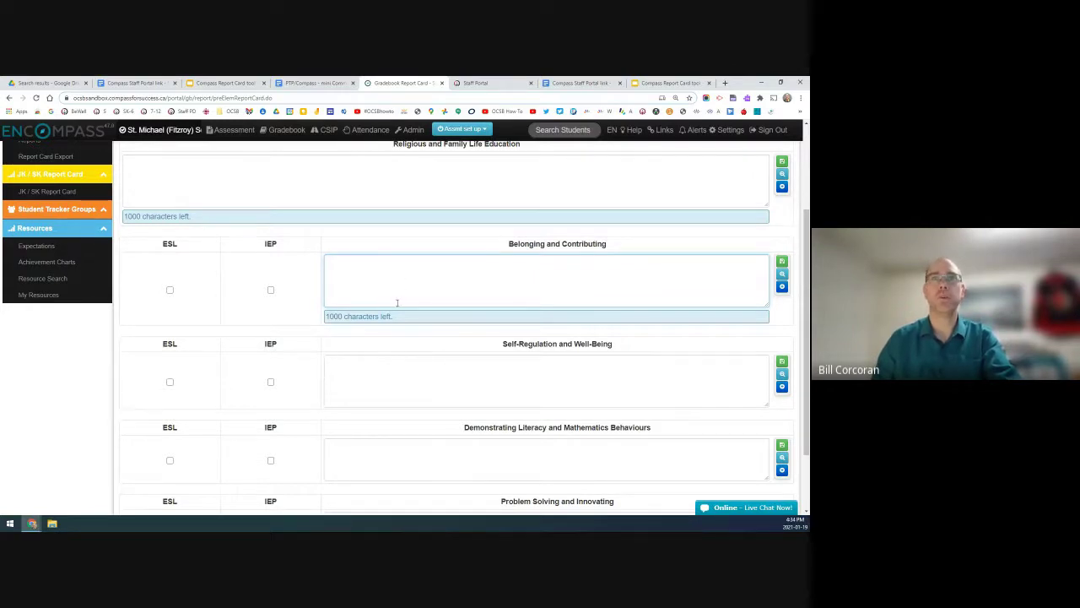
left_click(388, 368)
scroll(395, 366, "down", 2)
left_click(381, 376)
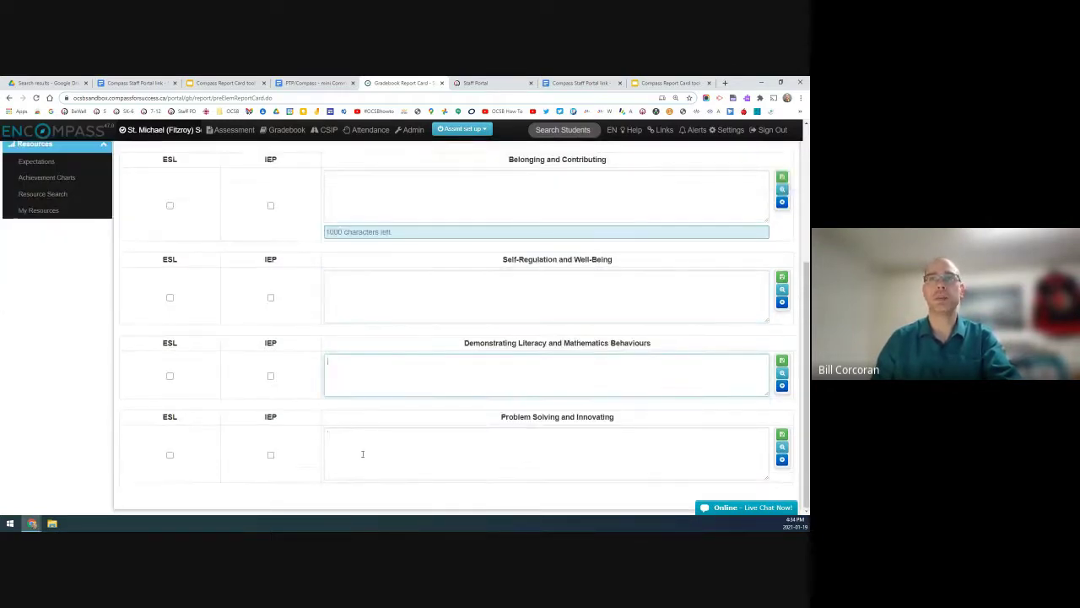
left_click(363, 454)
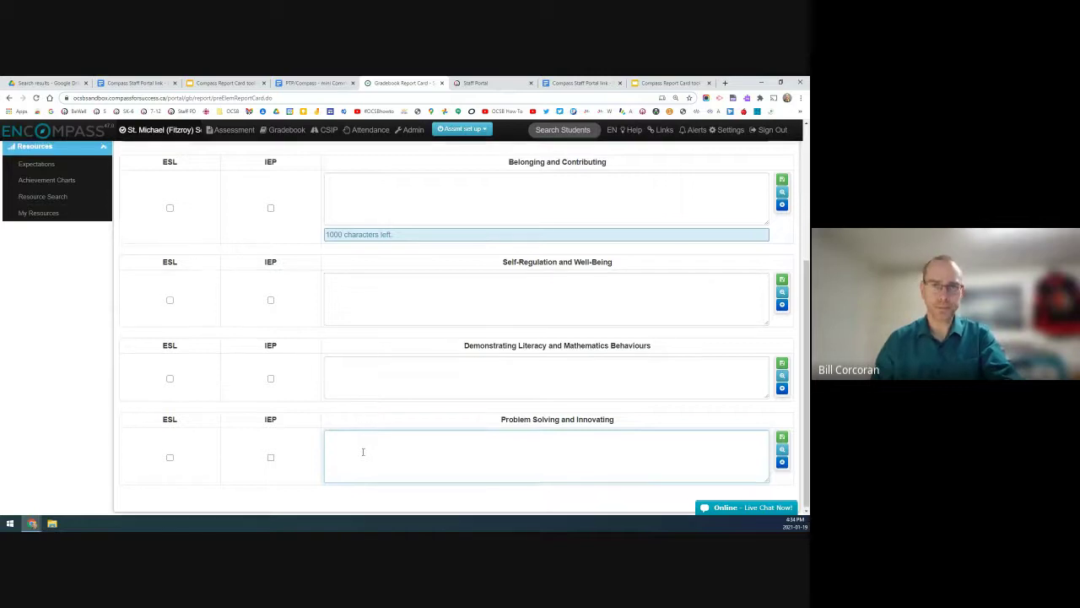
scroll(363, 452, "up", 5)
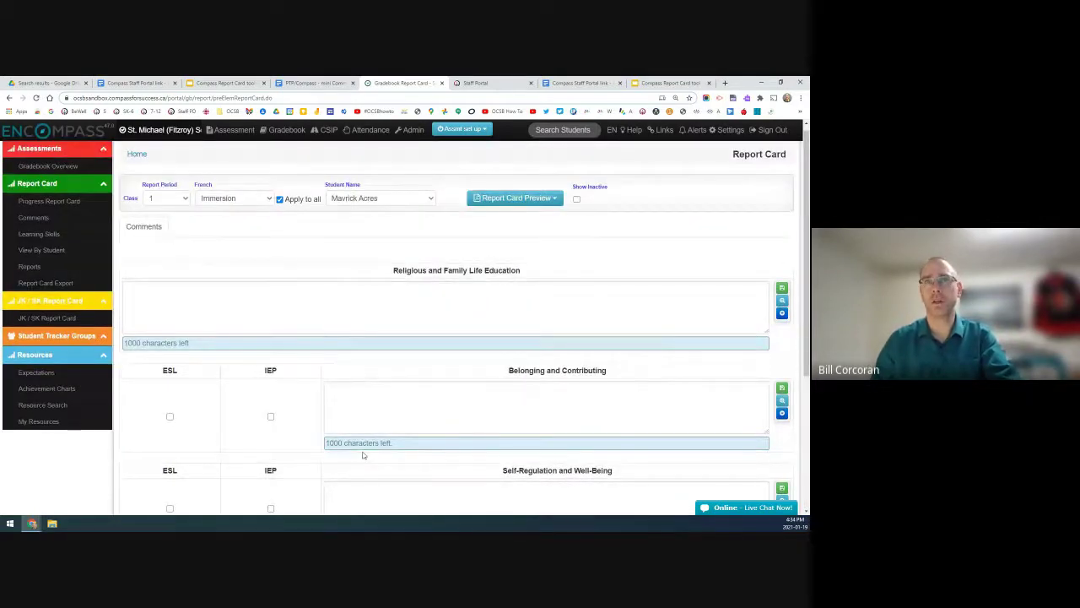
scroll(379, 413, "up", 1)
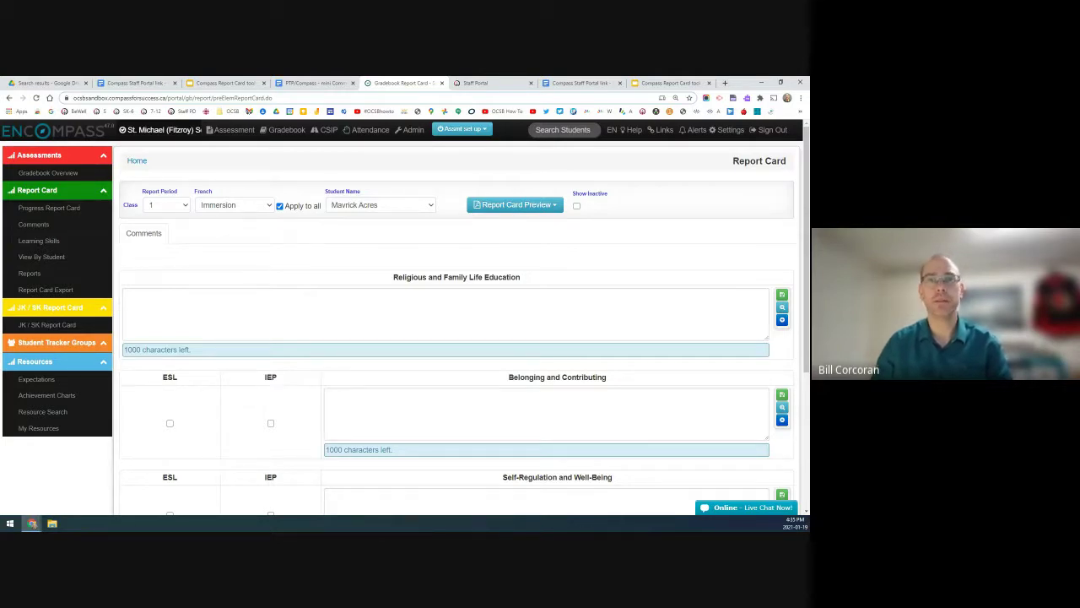
left_click(228, 83)
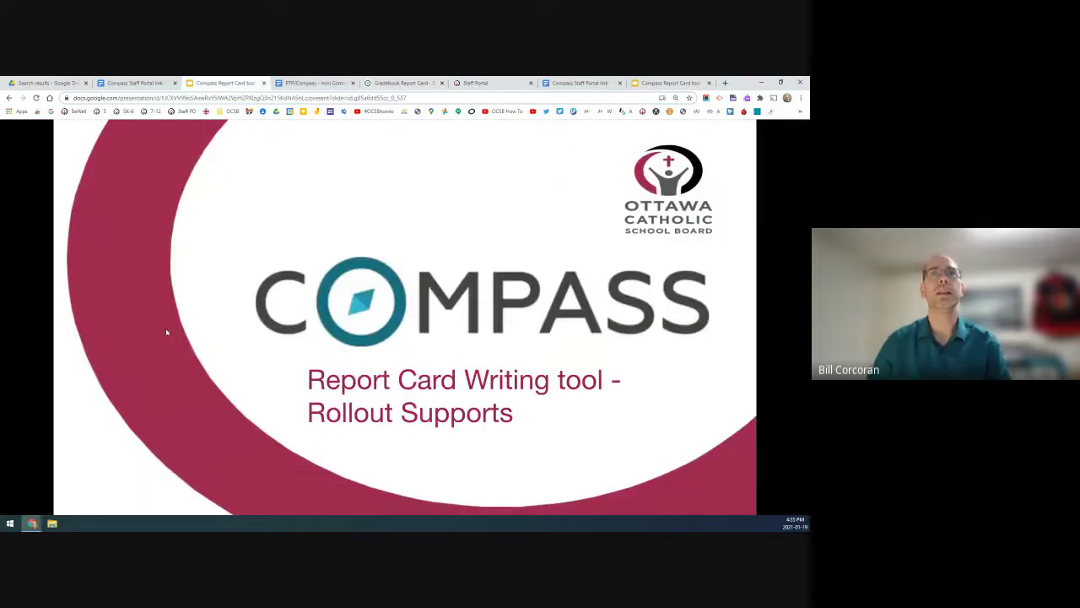
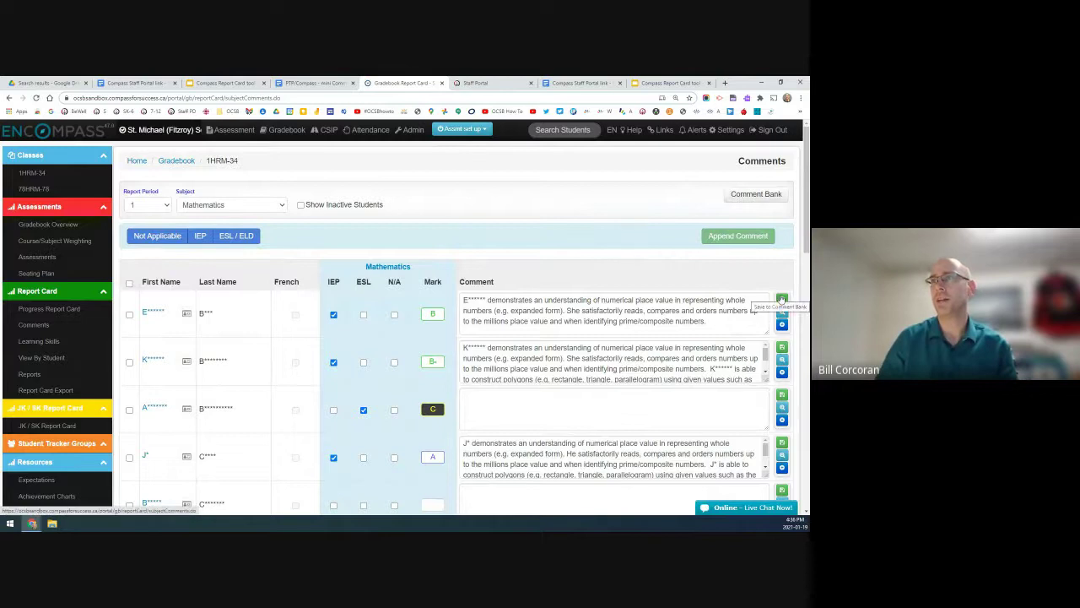
- Open the first listed student's Mathematics comment in the full comment editor
left_click(782, 299)
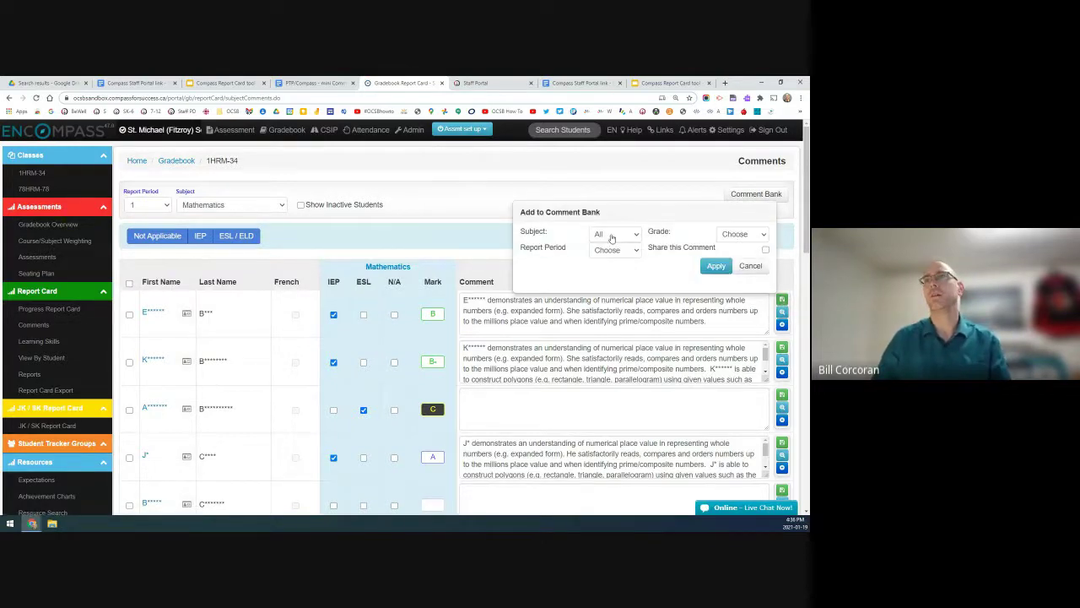
left_click(760, 316)
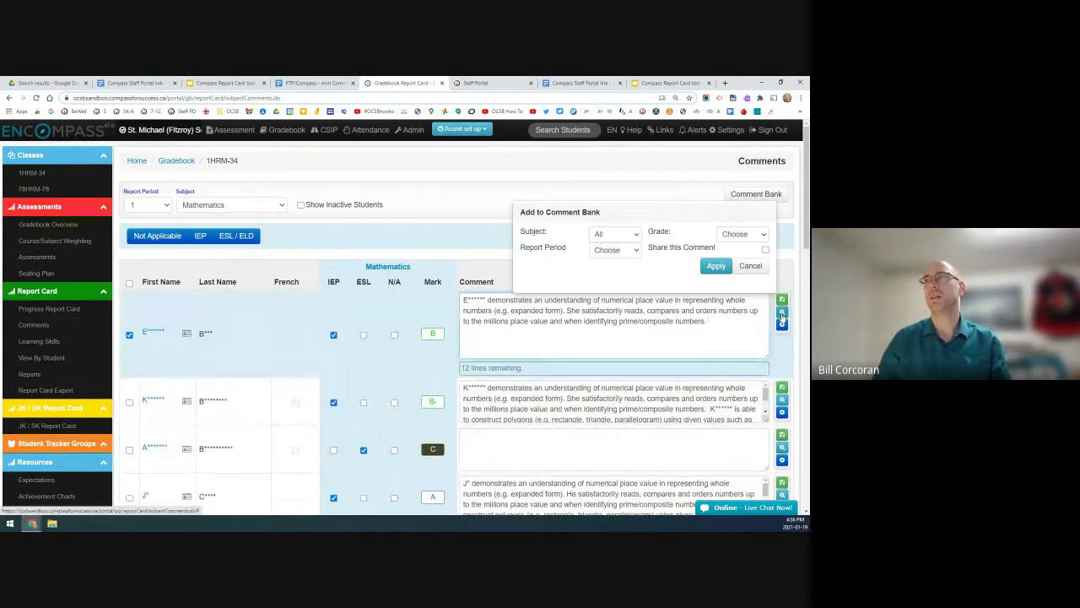
left_click(789, 312)
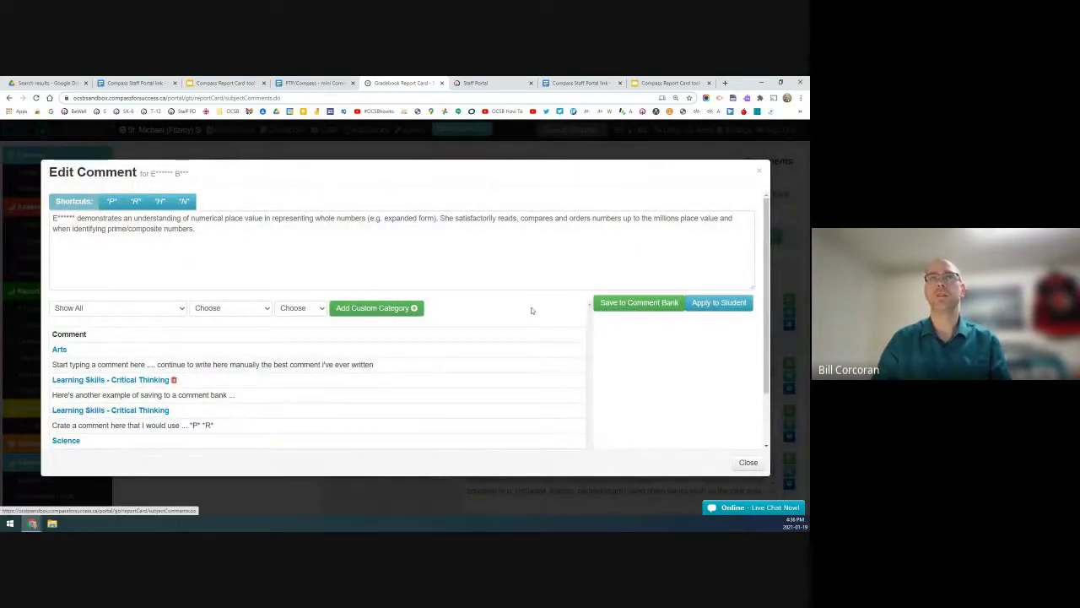
- Save the comment to the comment bank with subject Mathematics - any Grade, report period RP 1 and Grade 05
left_click(606, 308)
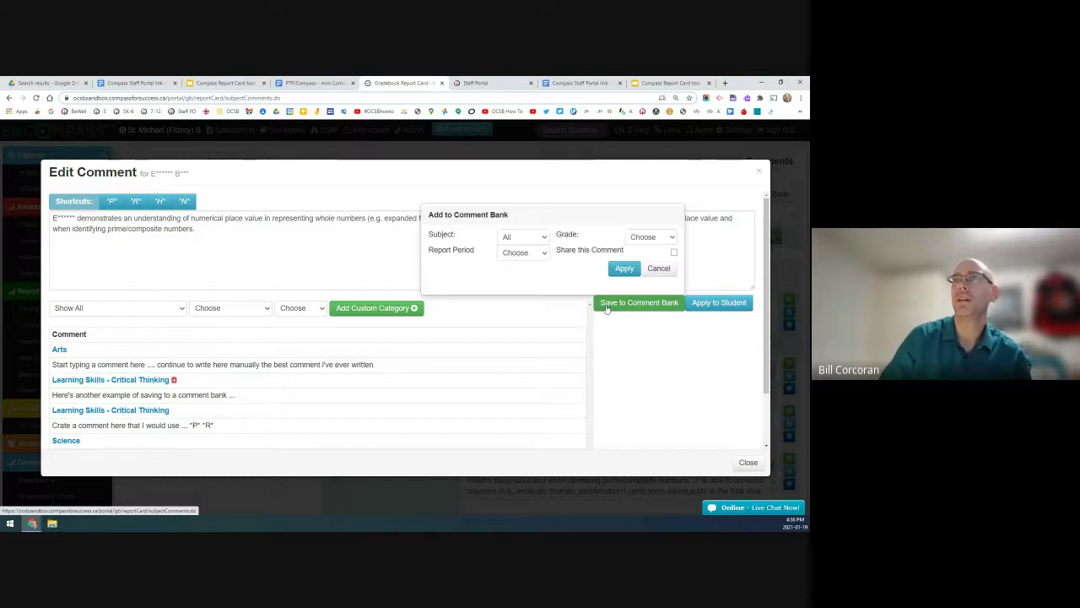
left_click(525, 237)
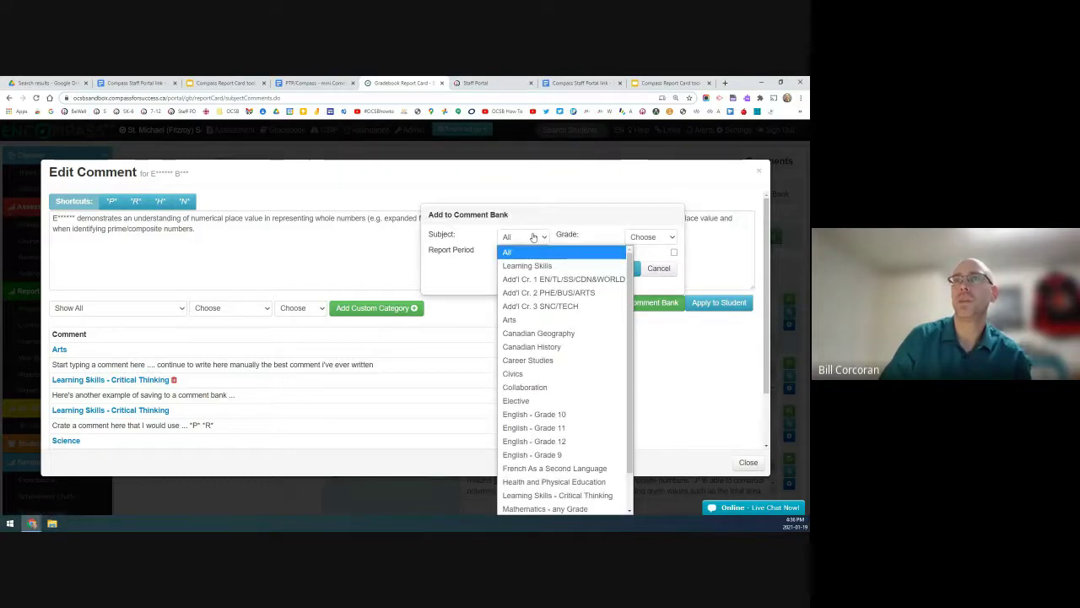
scroll(564, 295, "down", 1)
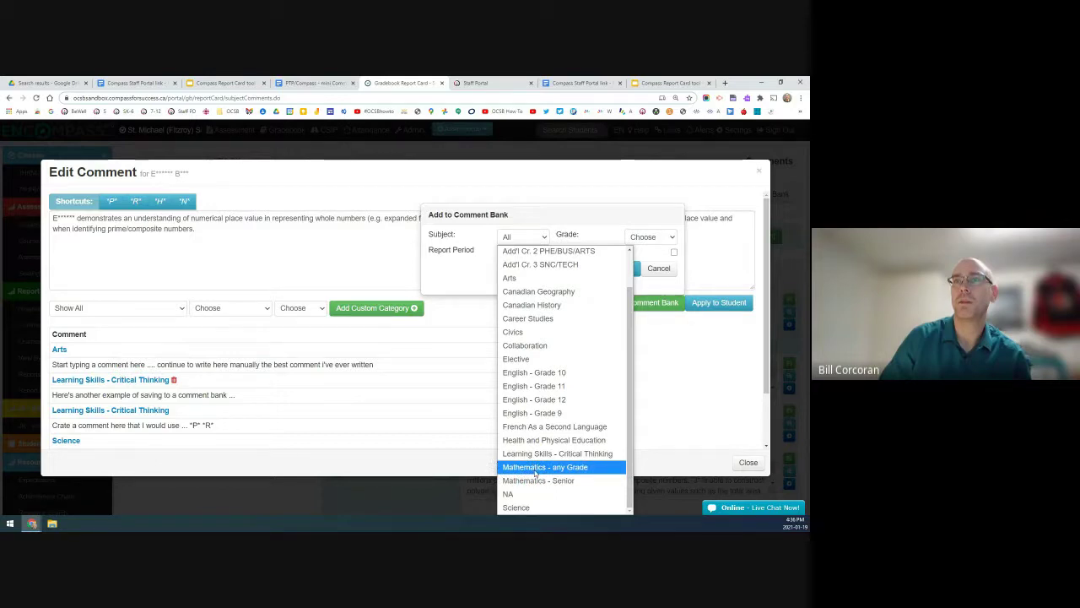
left_click(535, 474)
left_click(532, 252)
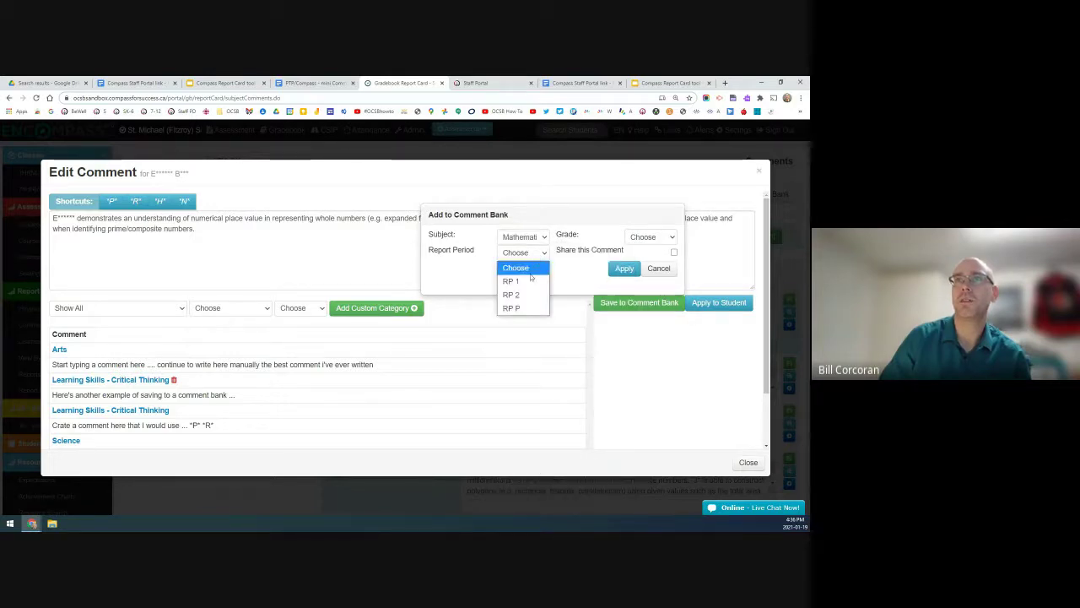
left_click(526, 281)
left_click(662, 237)
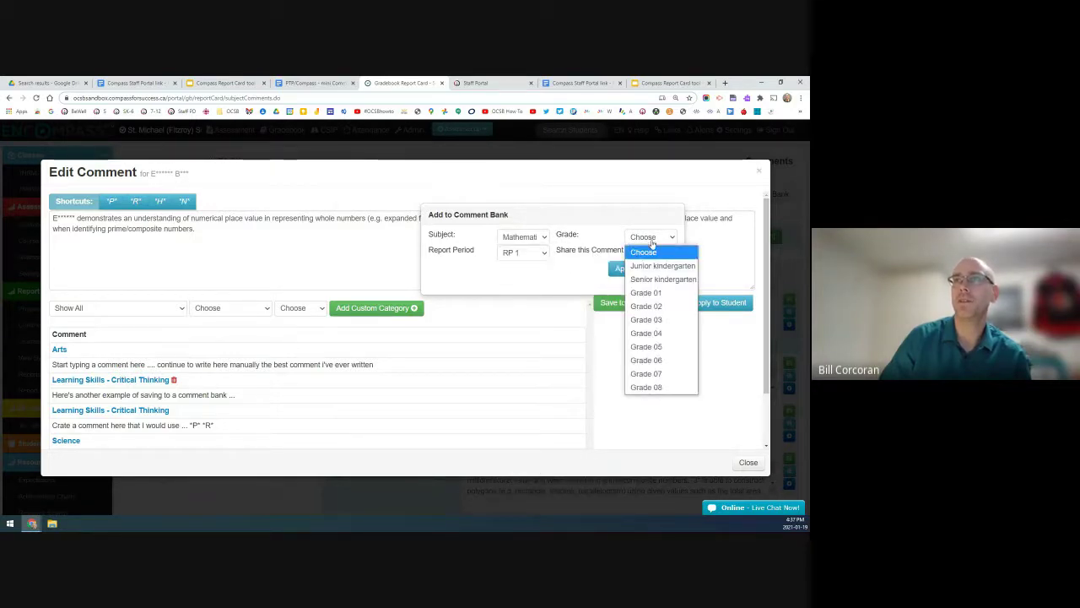
left_click(665, 347)
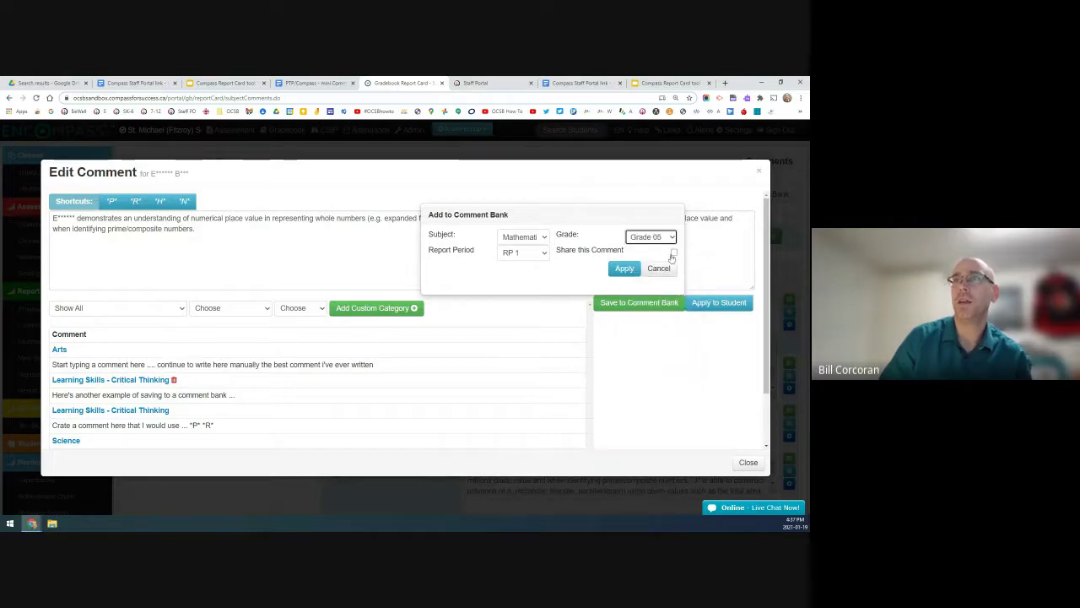
left_click(624, 270)
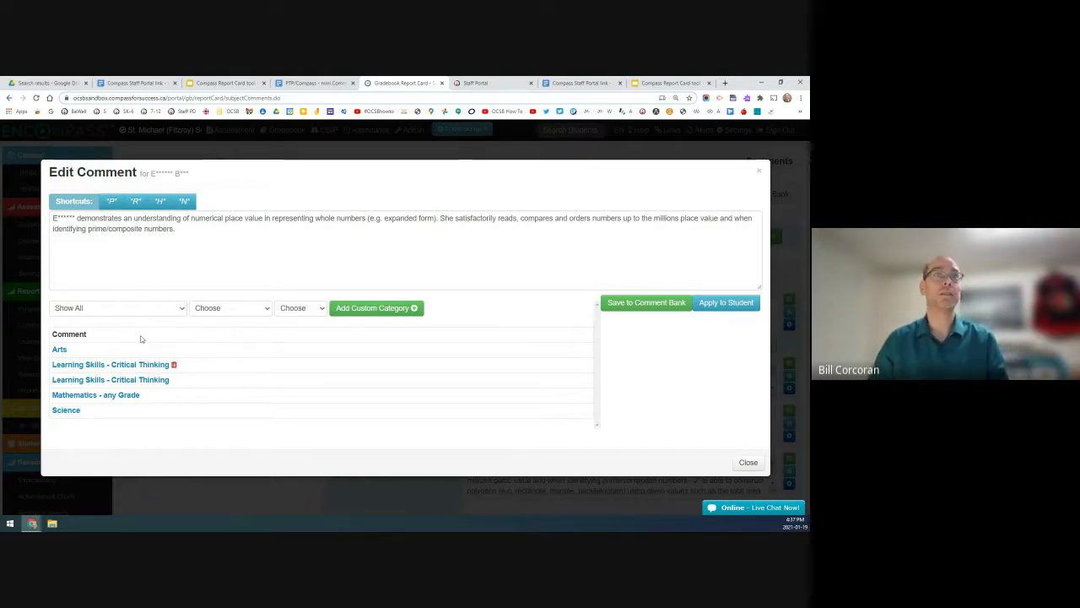
- Filter the comment bank by Mathematics - any Grade and Grade 05, and close the comment editor
left_click(139, 308)
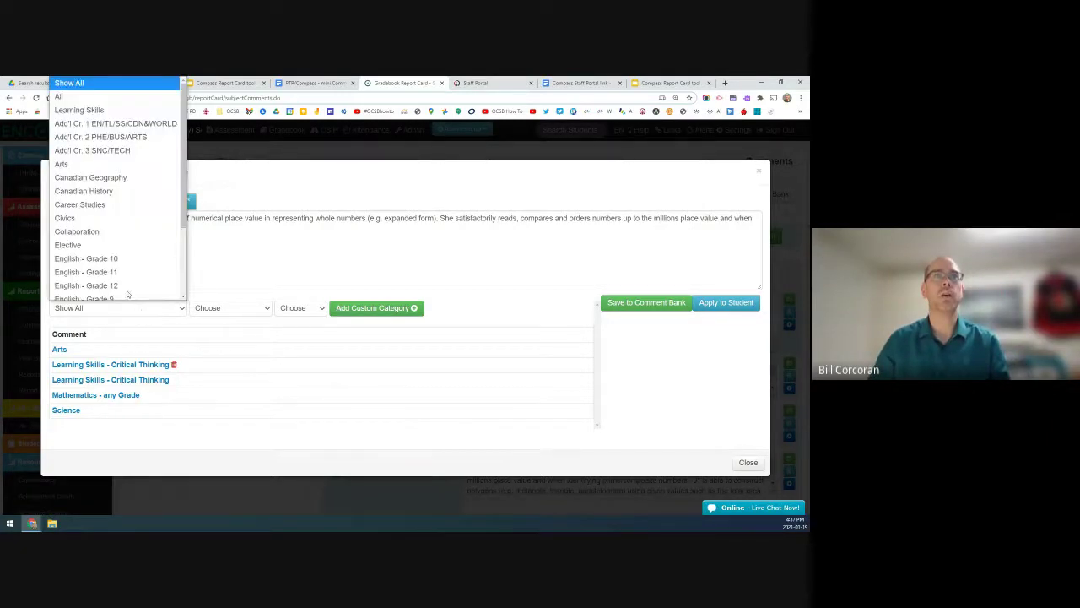
scroll(137, 266, "down", 2)
left_click(127, 252)
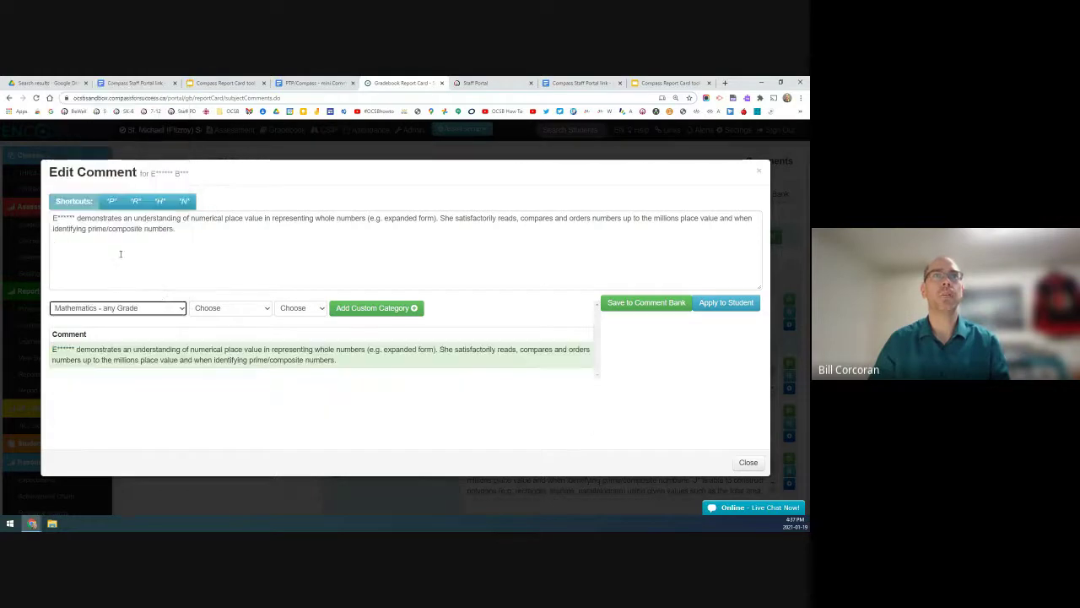
left_click(230, 309)
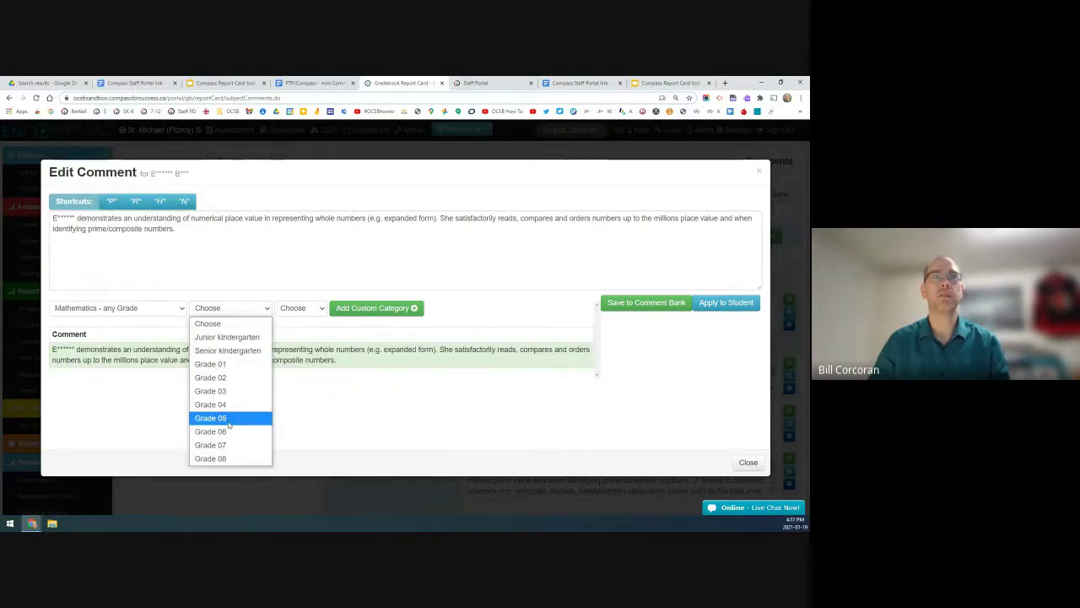
left_click(231, 415)
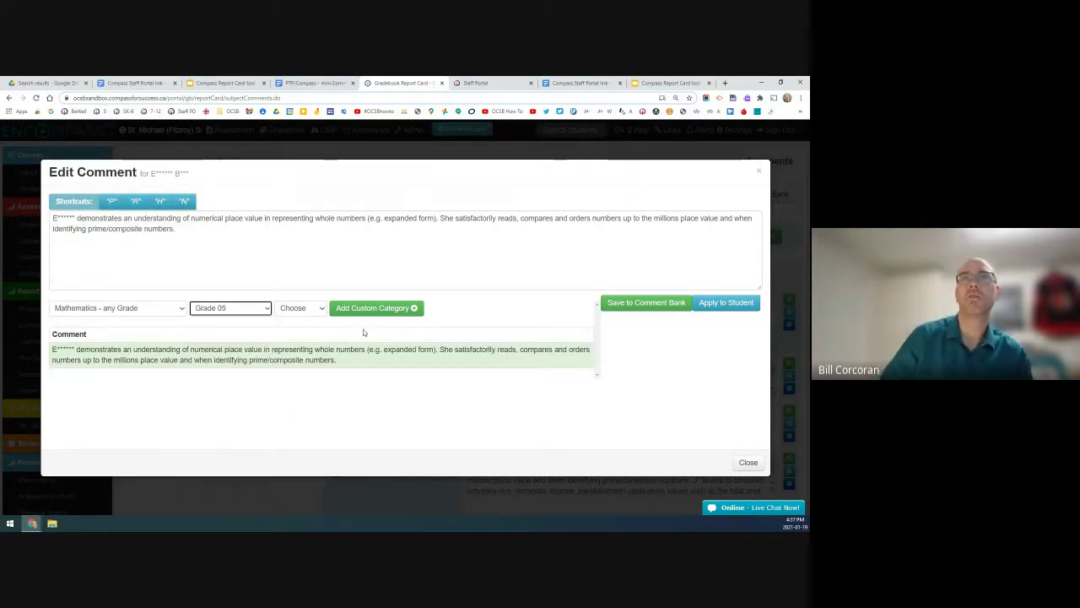
left_click(759, 171)
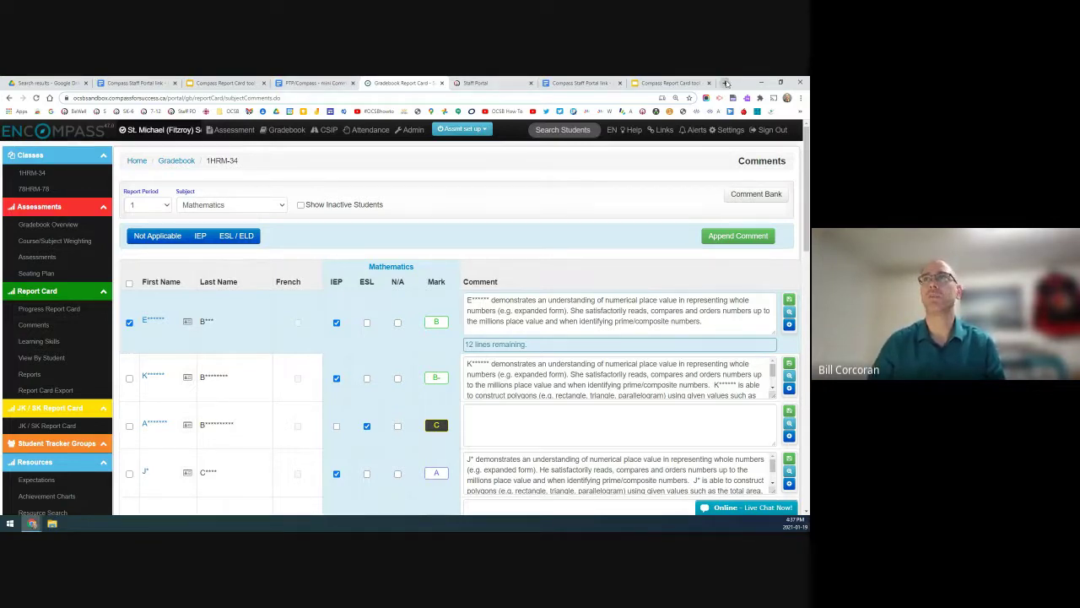
- View the Staff Portal page, return to the Compass gradebook and reopen the report card Comments page
left_click(504, 83)
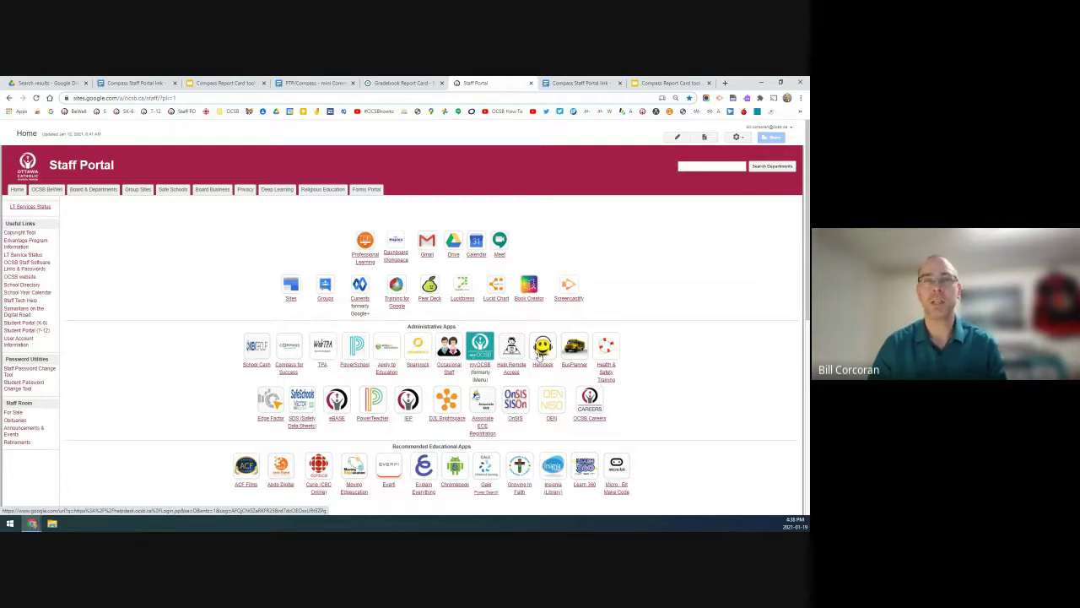
left_click(394, 86)
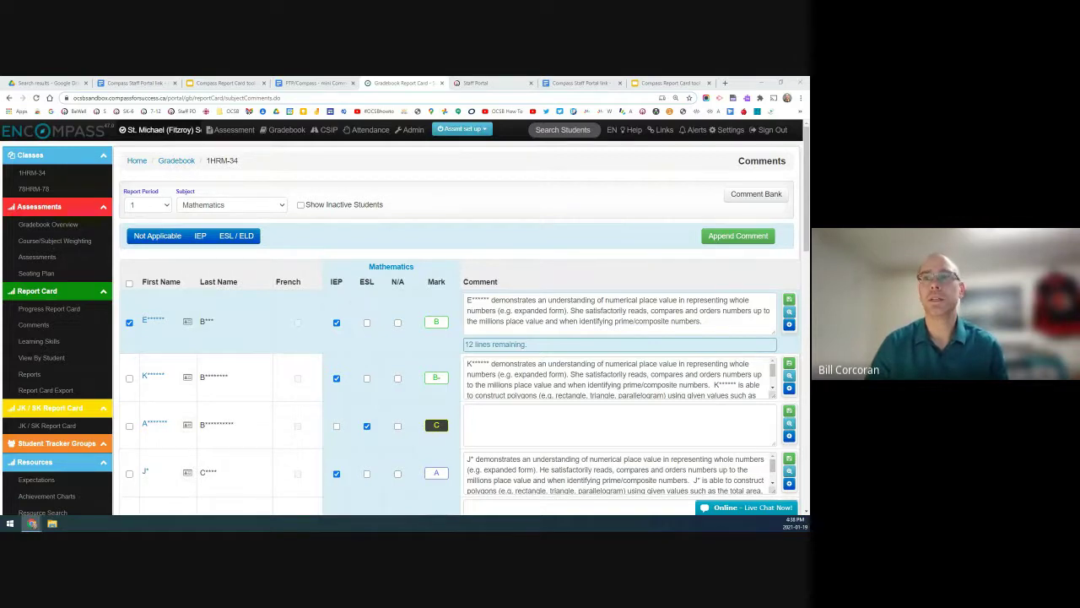
left_click(38, 328)
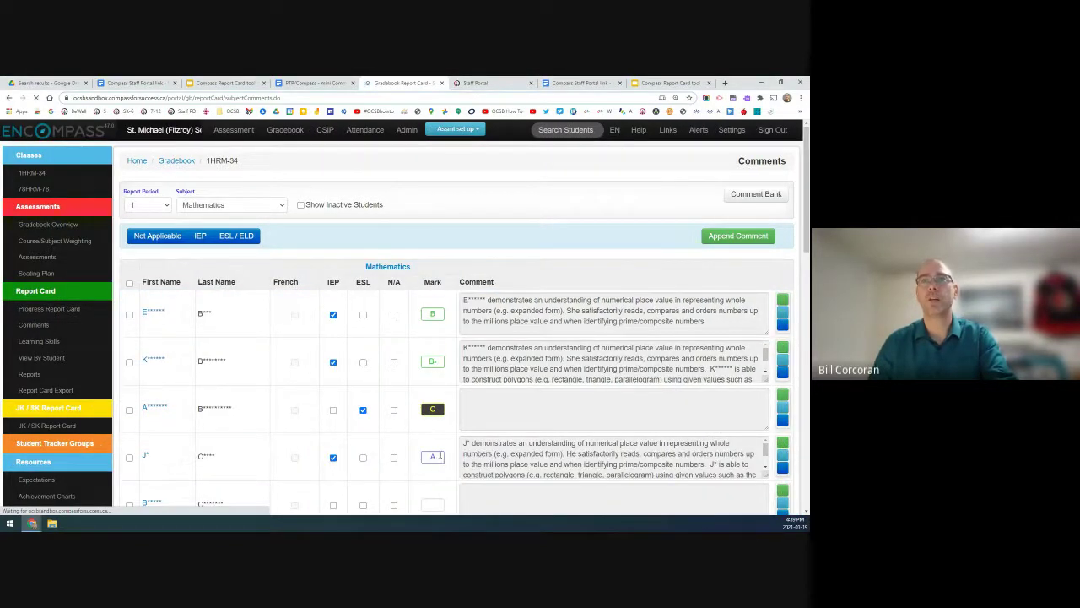
- Enter Mathematics mark B for the fifth listed student and C- for the sixth
scroll(455, 443, "down", 1)
left_click(440, 419)
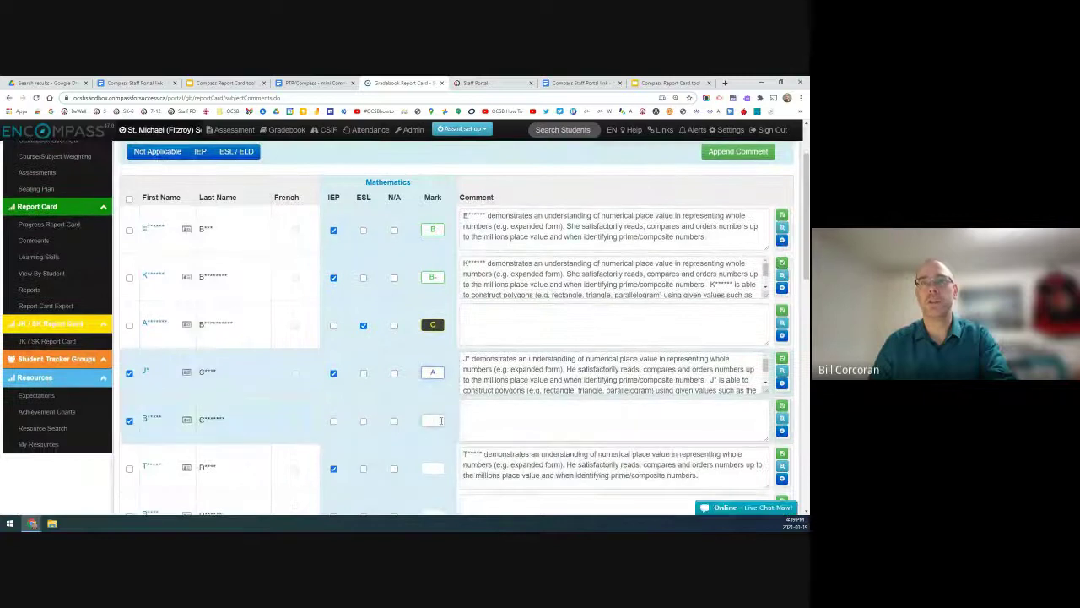
type("B")
key("Return")
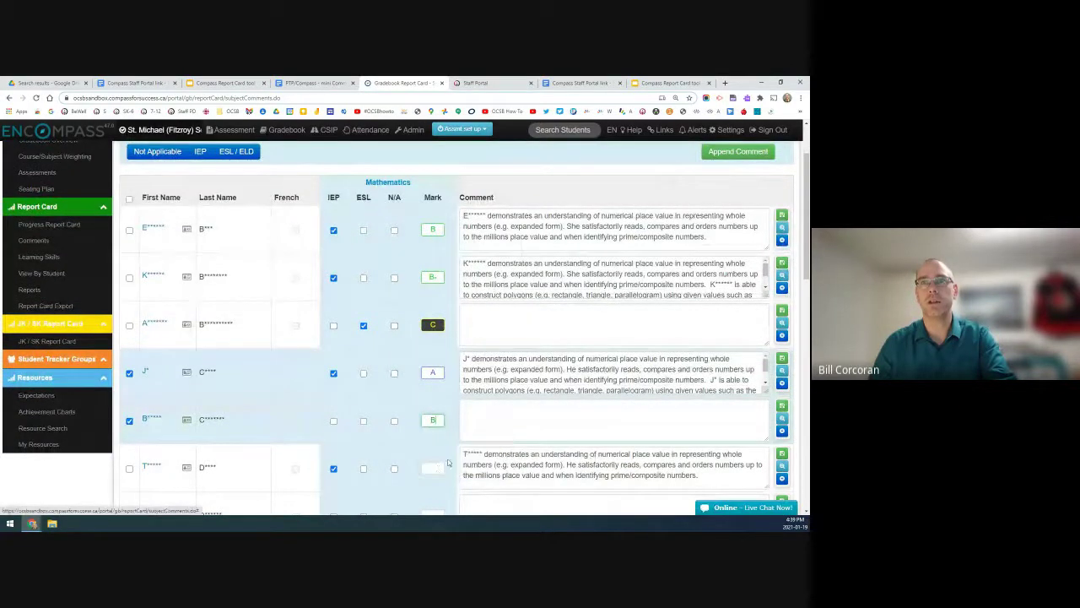
left_click(436, 468)
type("C")
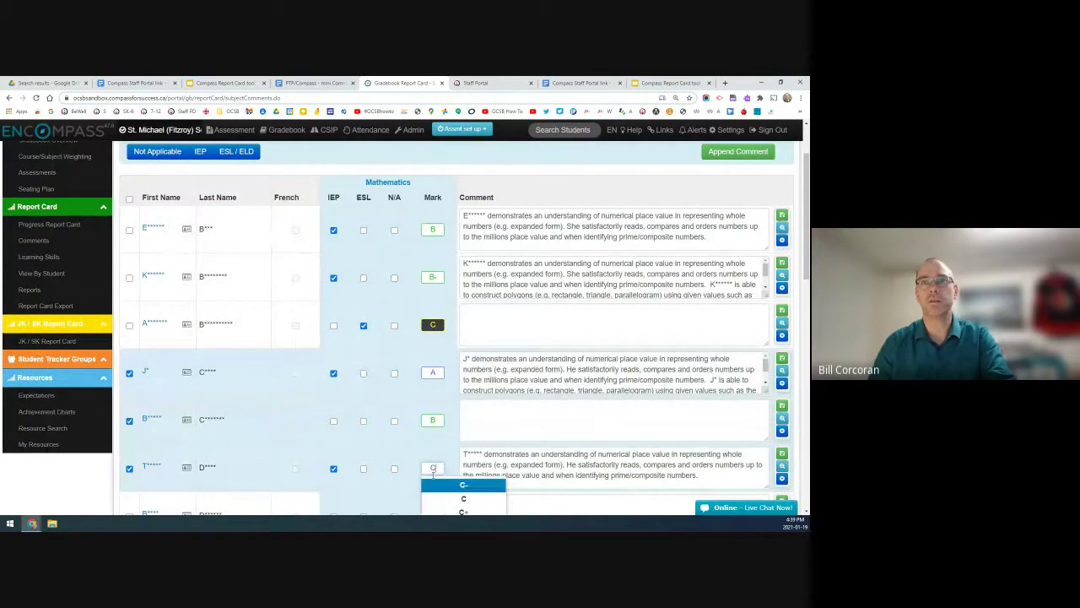
key("Return")
scroll(427, 464, "down", 1)
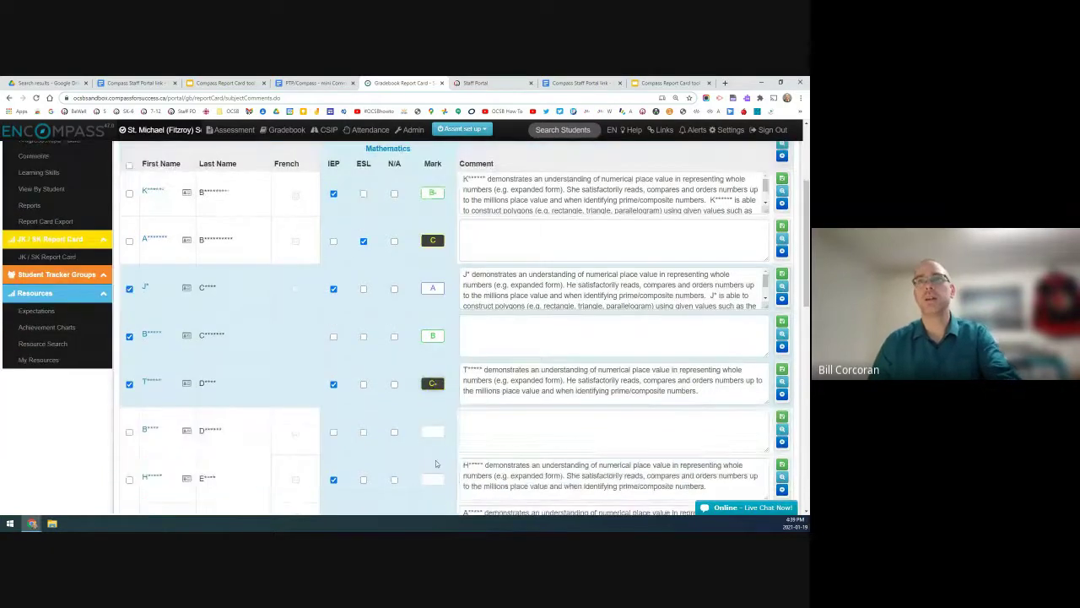
- Open the report card Learning Skills page, then select and deselect all students
scroll(206, 198, "up", 1)
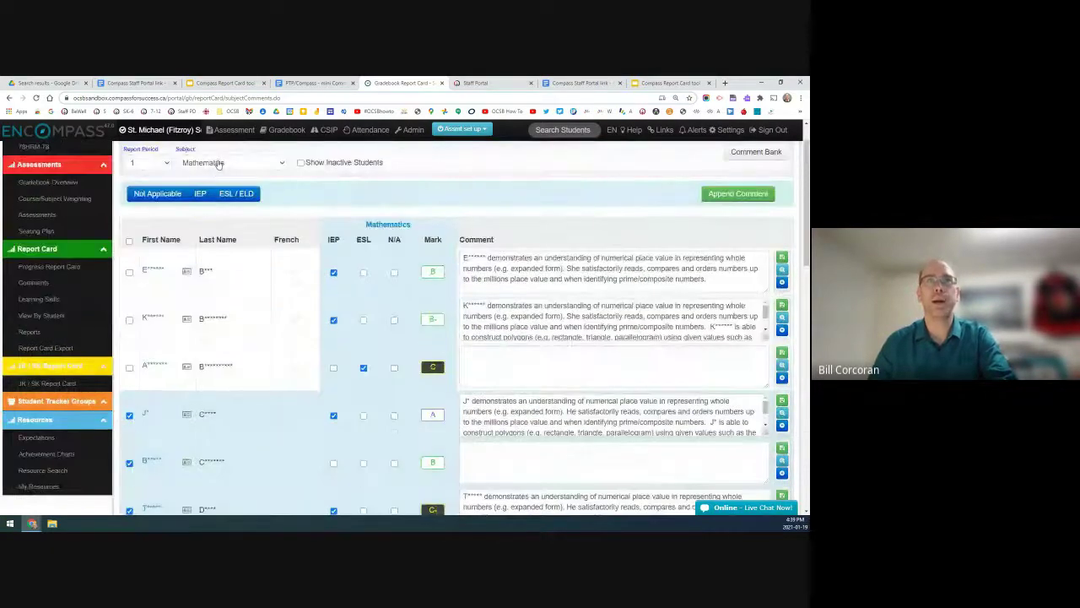
left_click(53, 302)
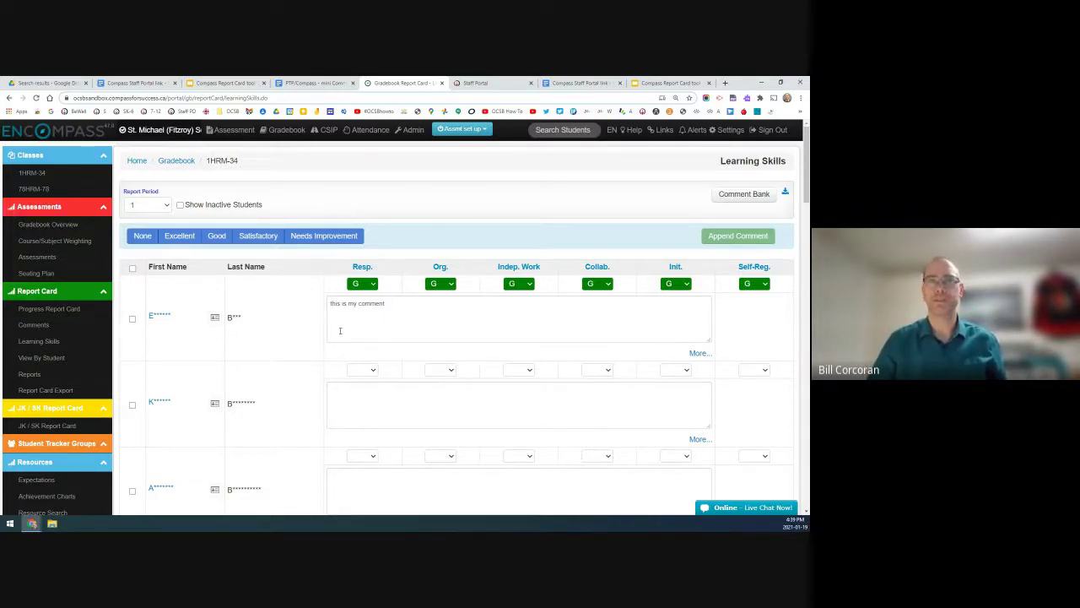
left_click(133, 268)
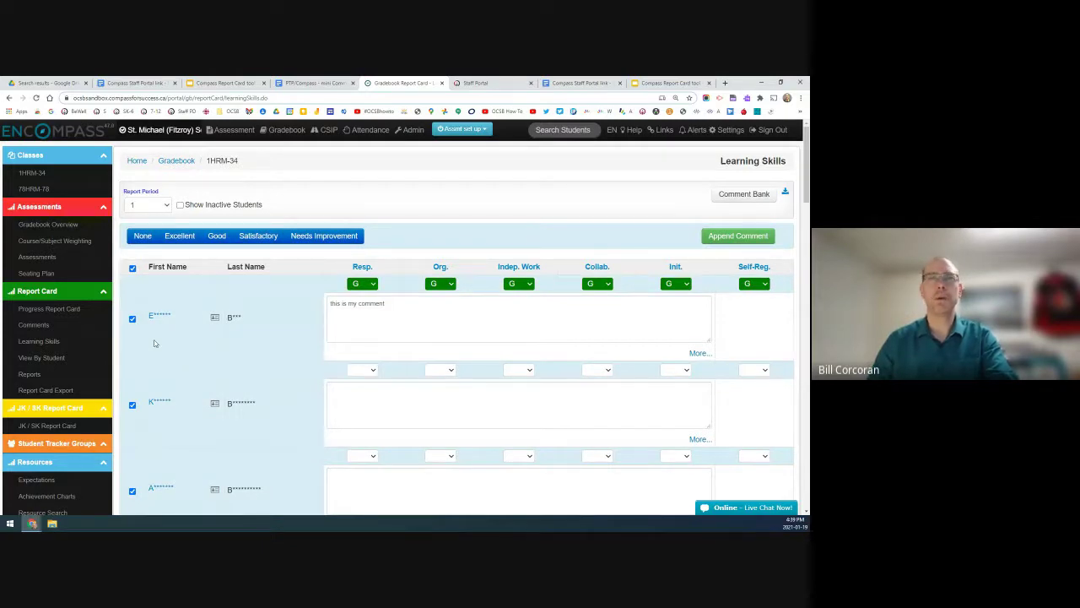
left_click(132, 268)
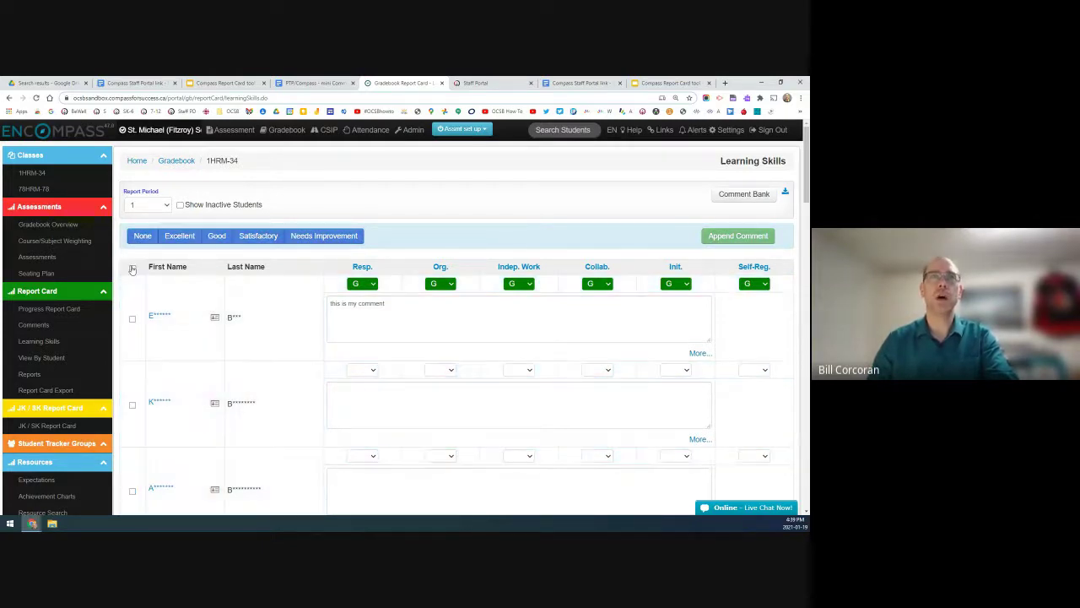
- Set the first listed student's learning skill ratings to None and delete the comment text
left_click(133, 320)
left_click(143, 239)
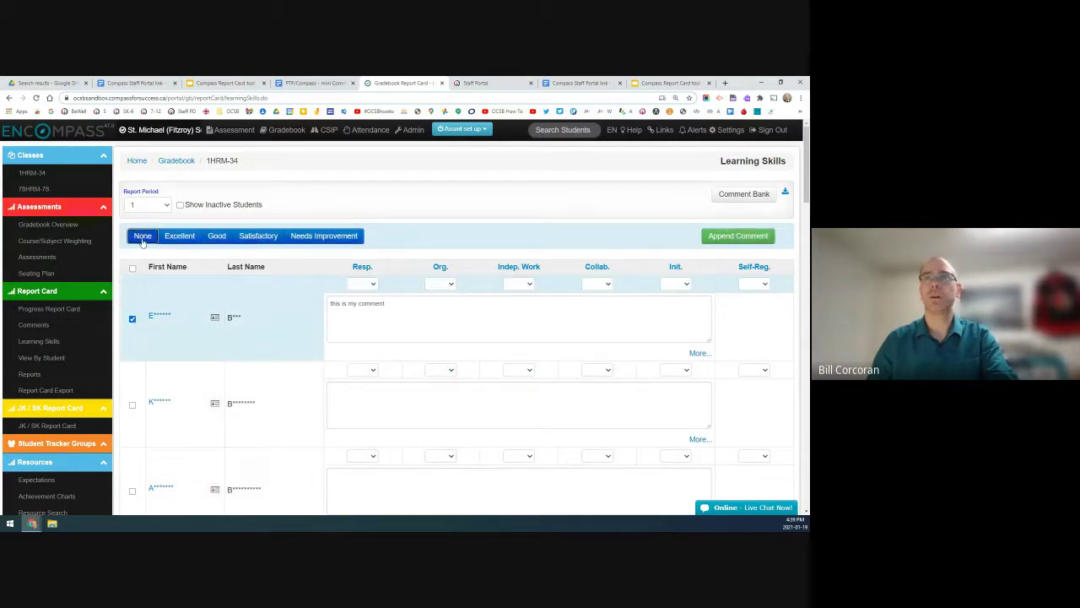
left_click(388, 304)
left_click_drag(388, 305, 307, 312)
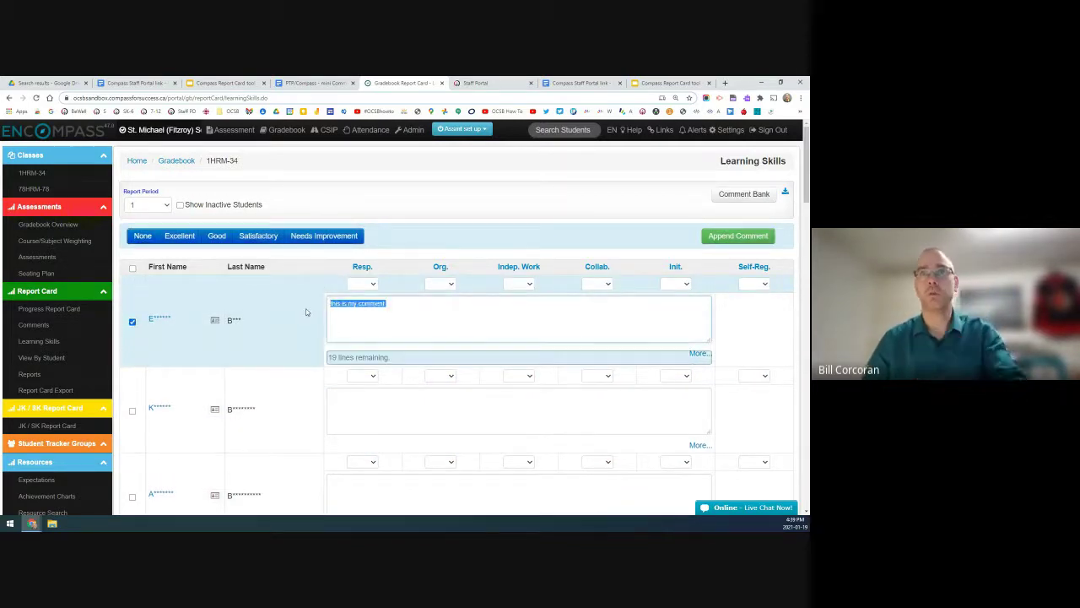
key("BackSpace")
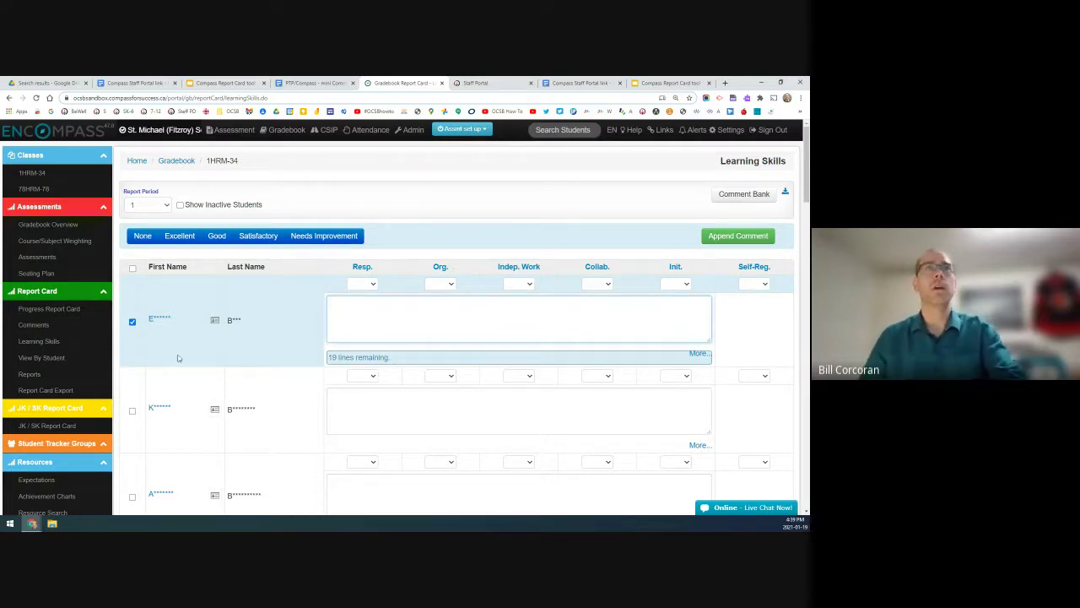
- Rate the first listed student Good in every learning skill, then change Resp. to E and Init. to S
left_click(218, 238)
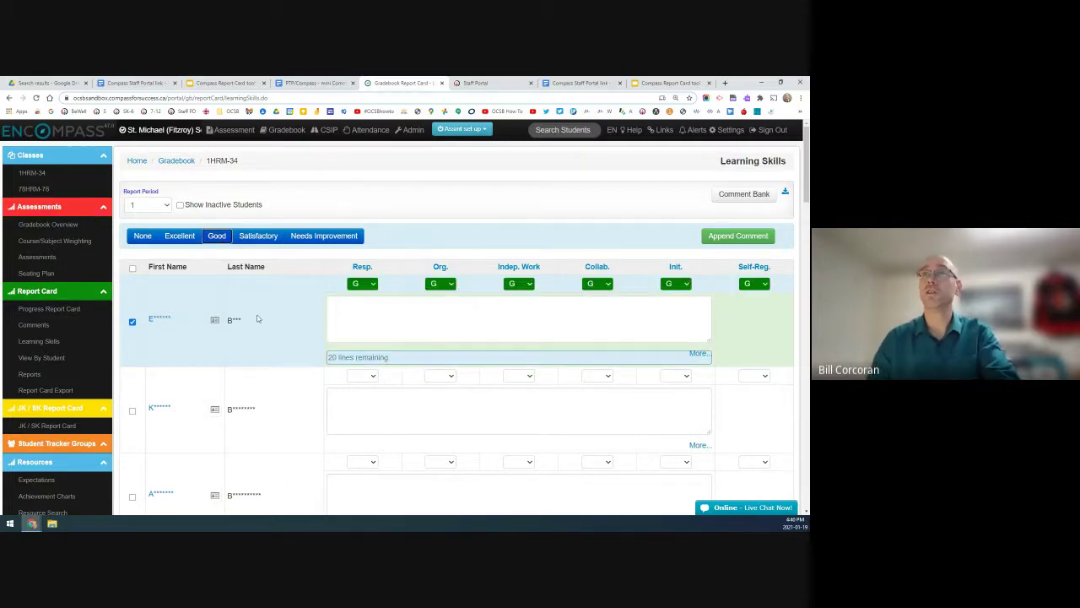
left_click(369, 285)
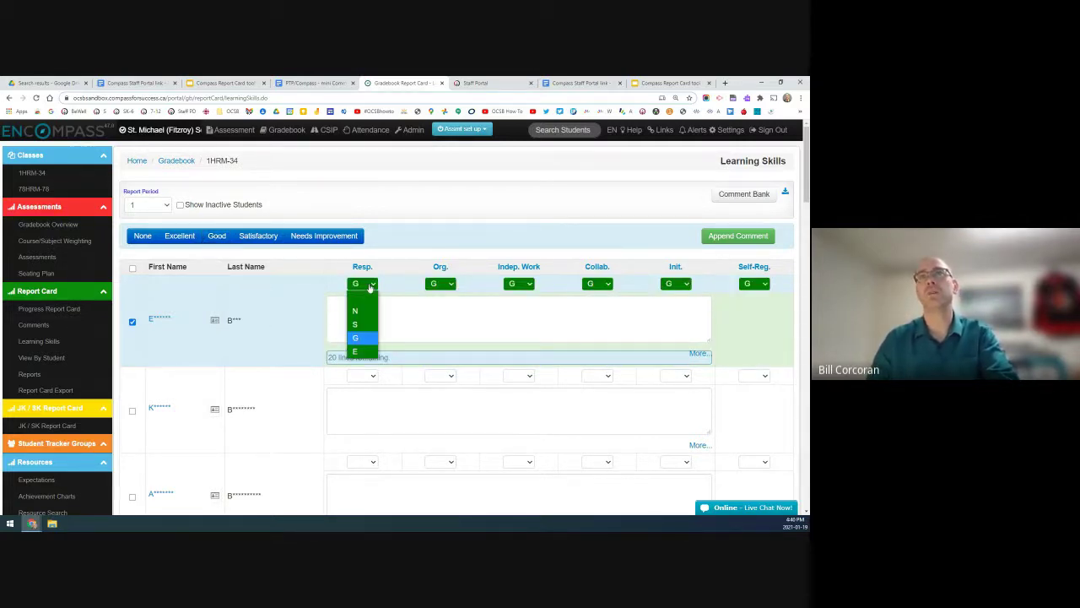
left_click(354, 351)
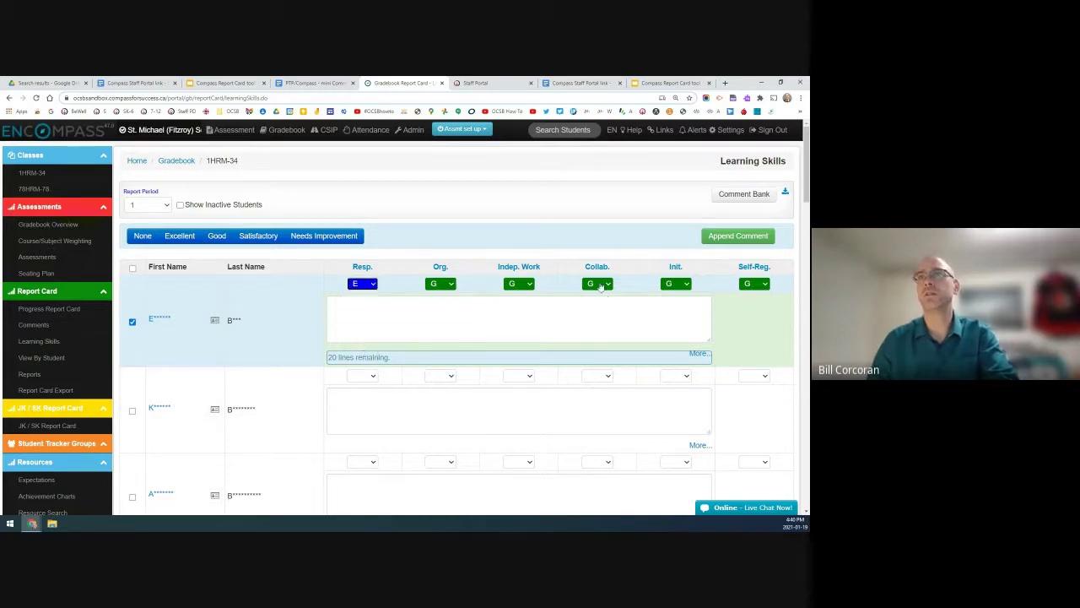
left_click(602, 285)
left_click(686, 285)
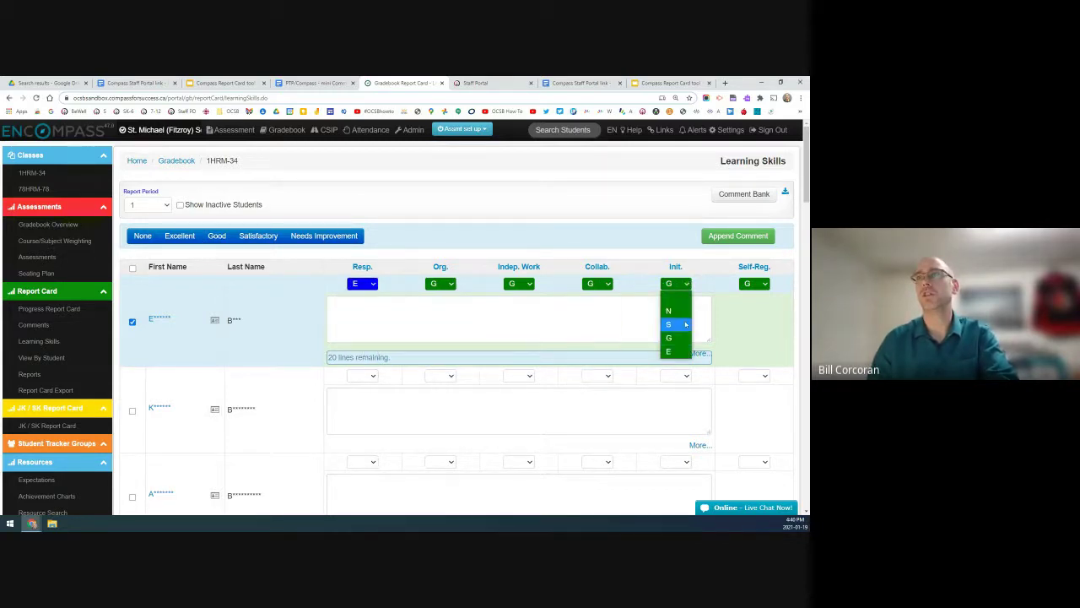
left_click(682, 325)
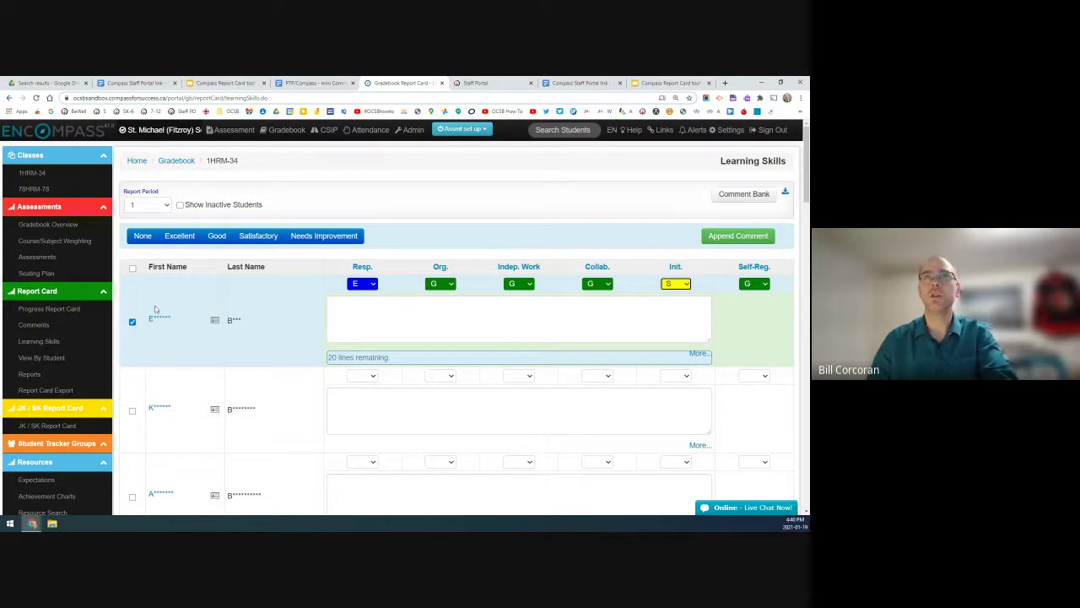
- Rate the second listed student Resp. N, Org. G, Indep. Work G, Collab. S, Init. S and Self-Reg. S
left_click(369, 376)
left_click(364, 403)
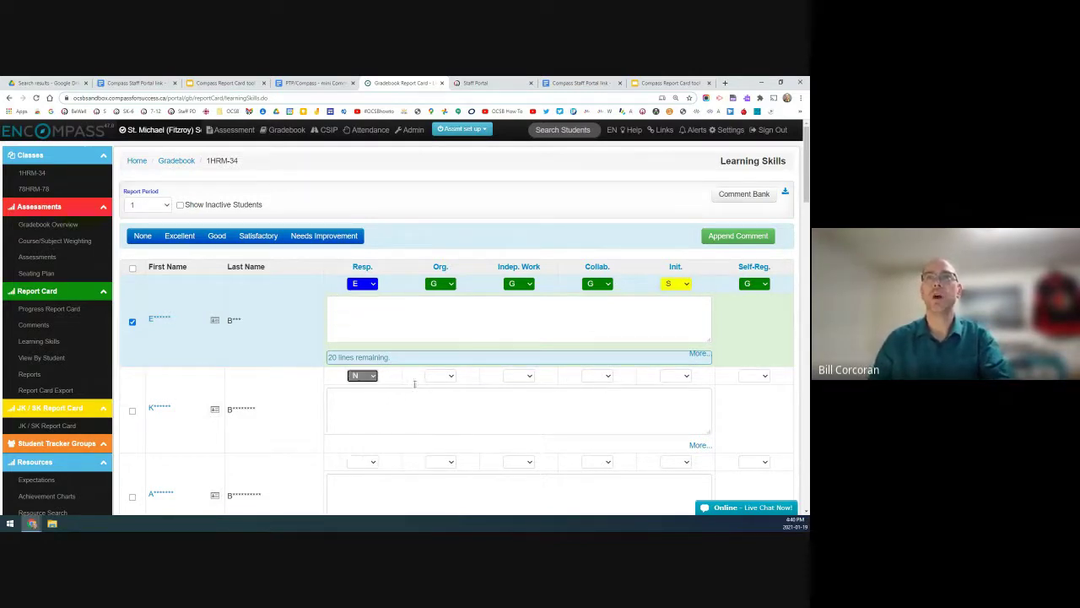
left_click(447, 375)
left_click(440, 430)
left_click(519, 376)
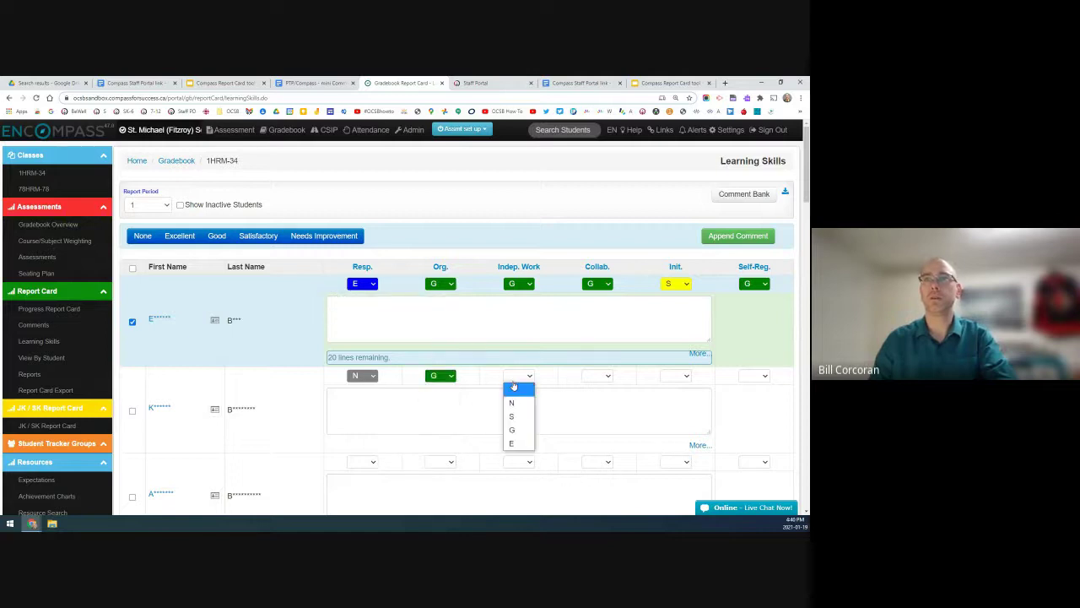
left_click(518, 429)
left_click(601, 378)
left_click(596, 417)
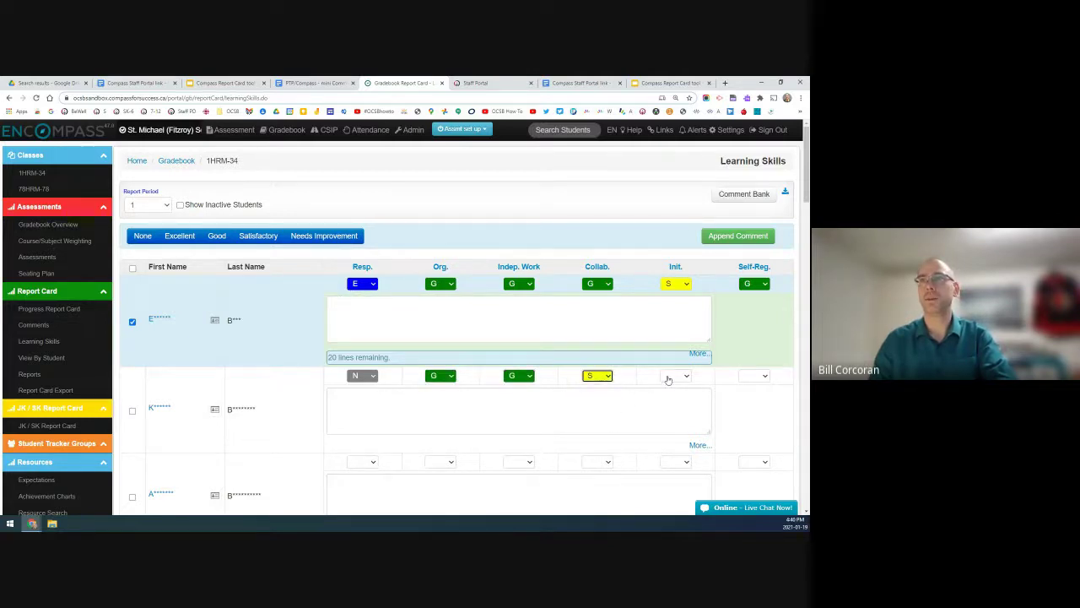
left_click(676, 375)
left_click(674, 417)
left_click(755, 376)
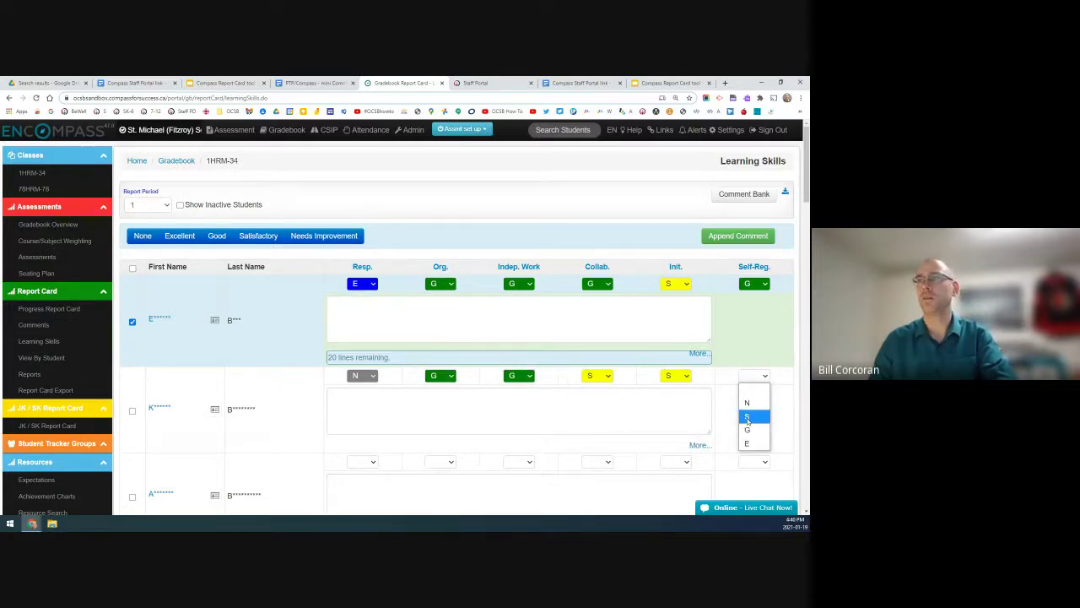
left_click(747, 416)
- Rate the third listed student Resp. N, Org. G, Indep. Work S, Collab. N, Init. G and Self-Reg. E
scroll(431, 390, "down", 1)
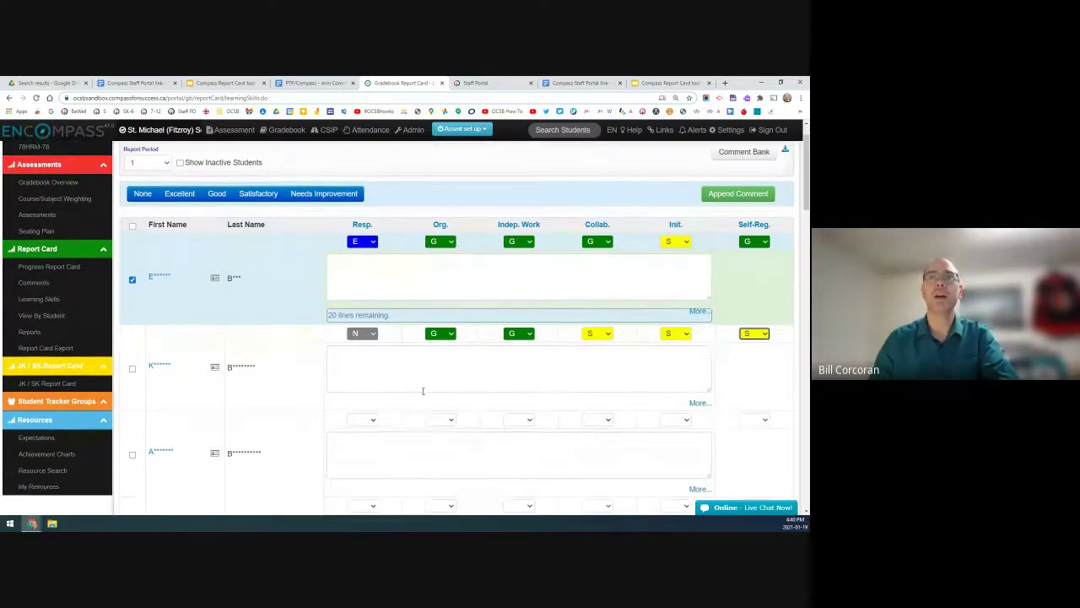
left_click(366, 421)
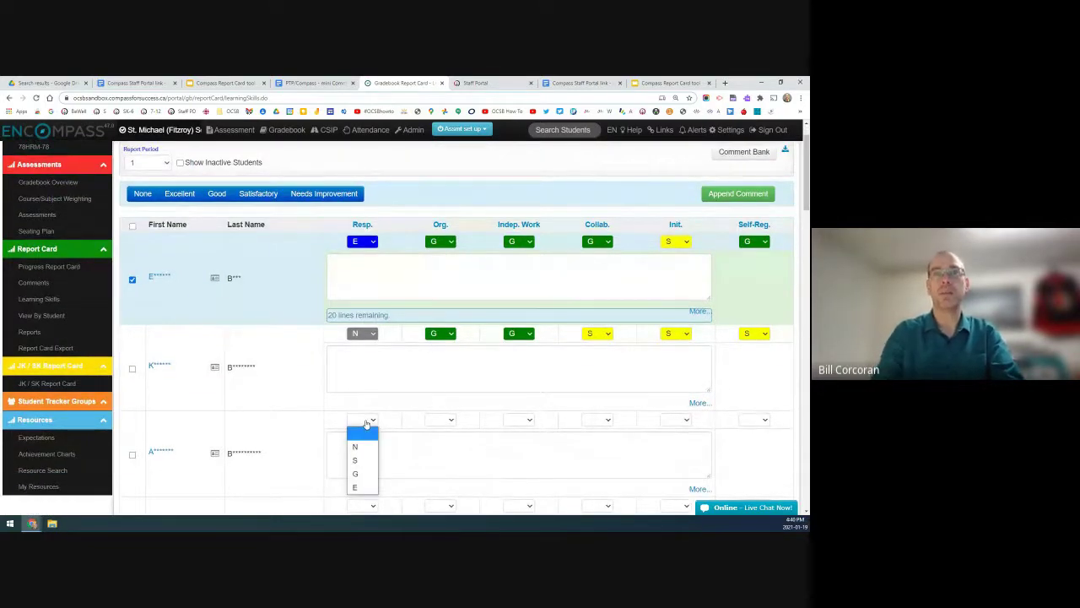
key("Down")
key("Return")
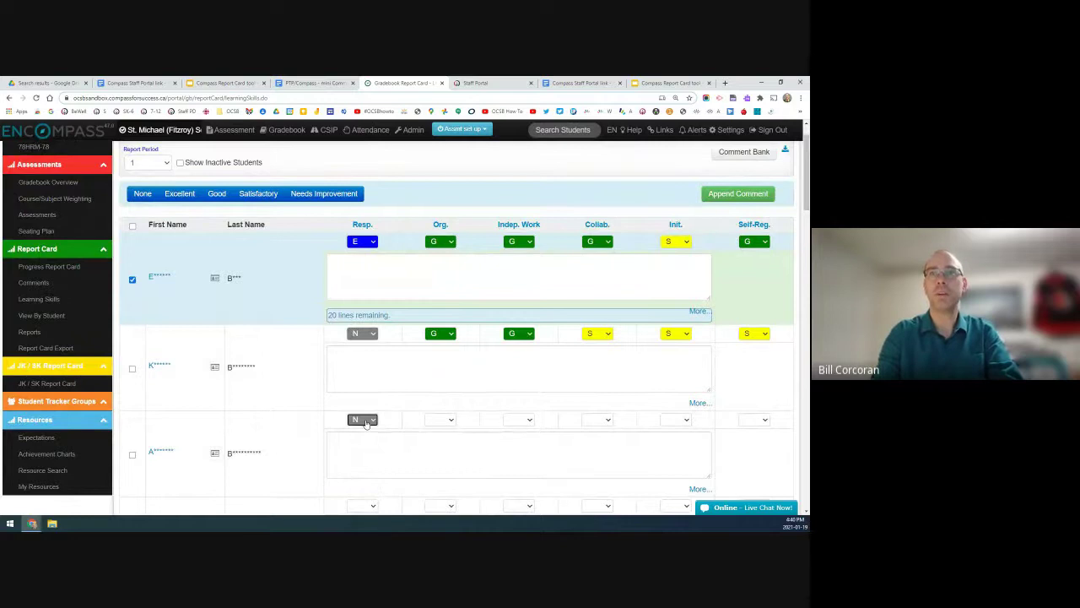
key("Tab")
key("g")
key("Tab")
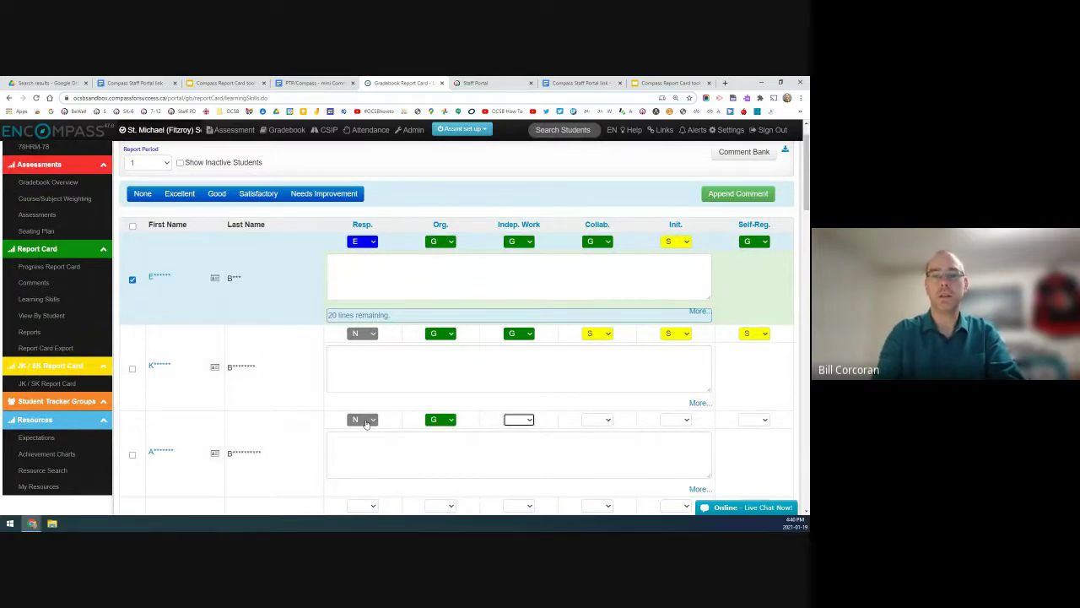
key("s")
key("Tab")
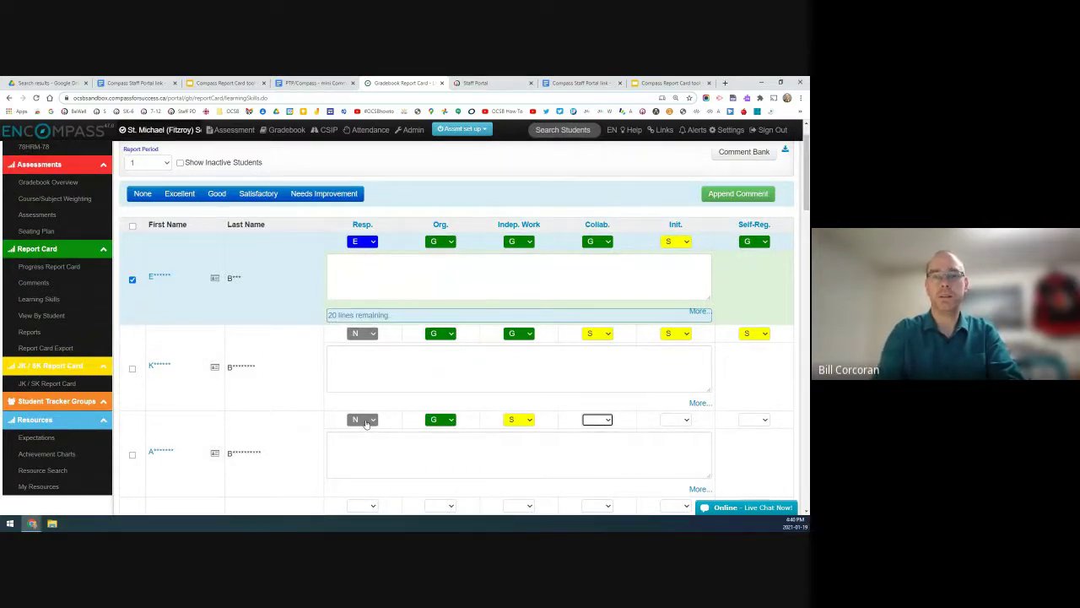
key("n")
key("Tab")
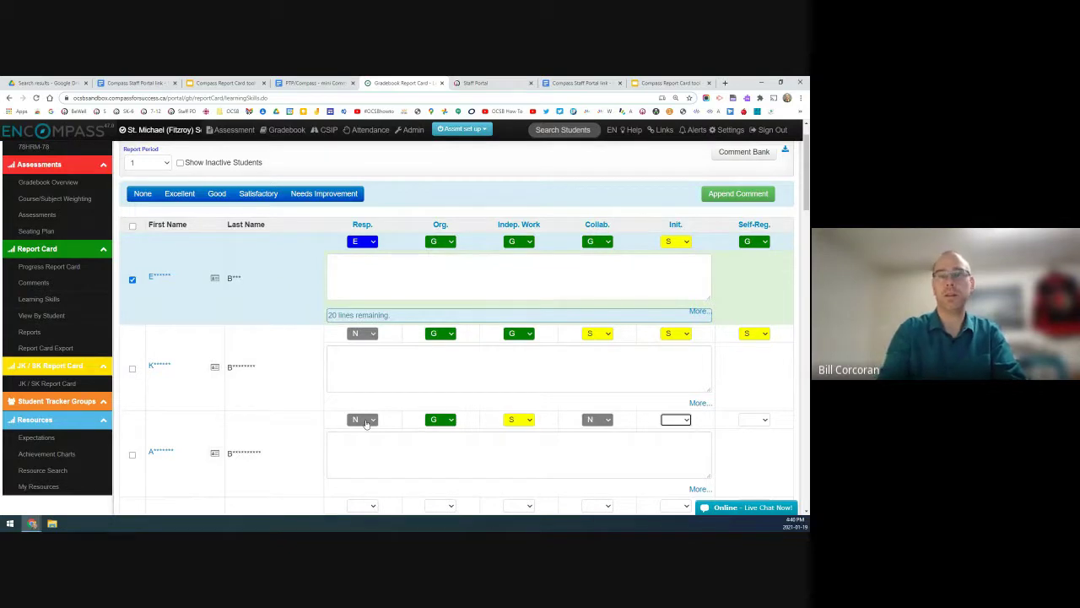
key("g")
key("Tab")
key("e")
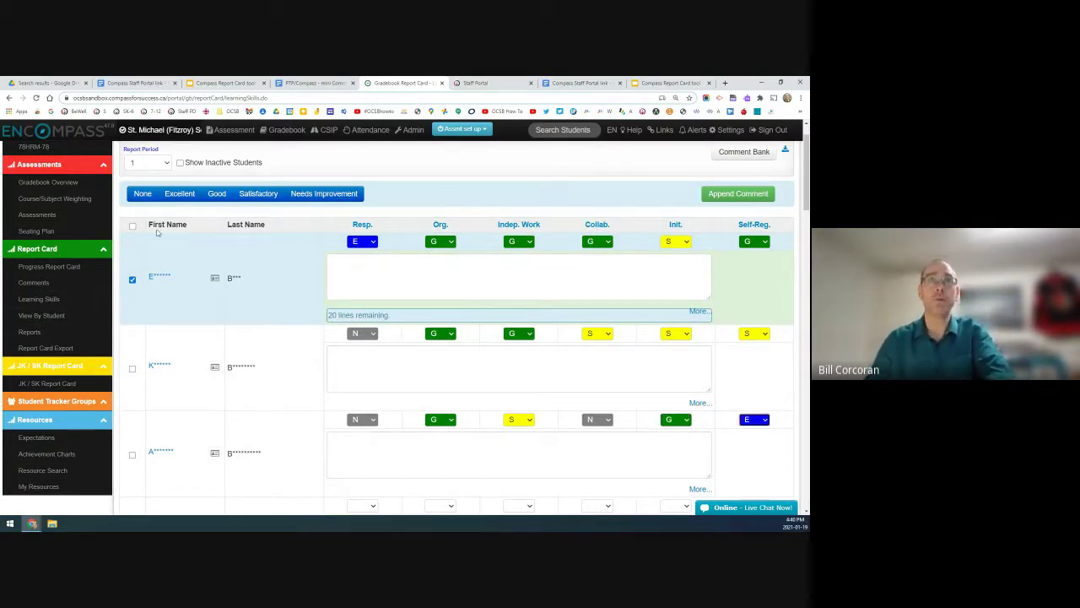
- Rate all students Excellent in every learning skill, then reset all their ratings to None
left_click(132, 227)
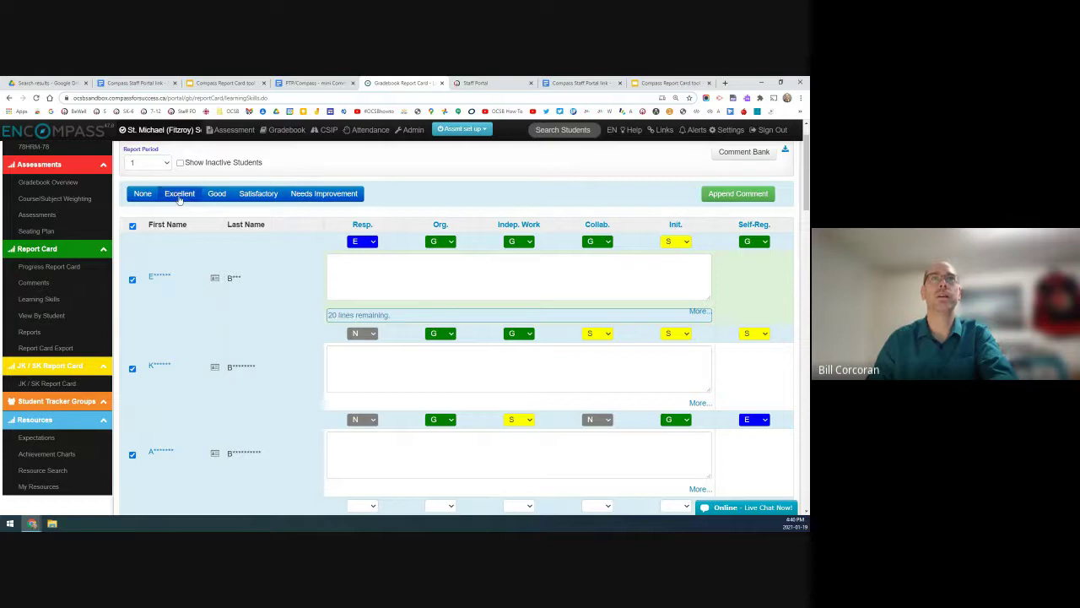
left_click(179, 195)
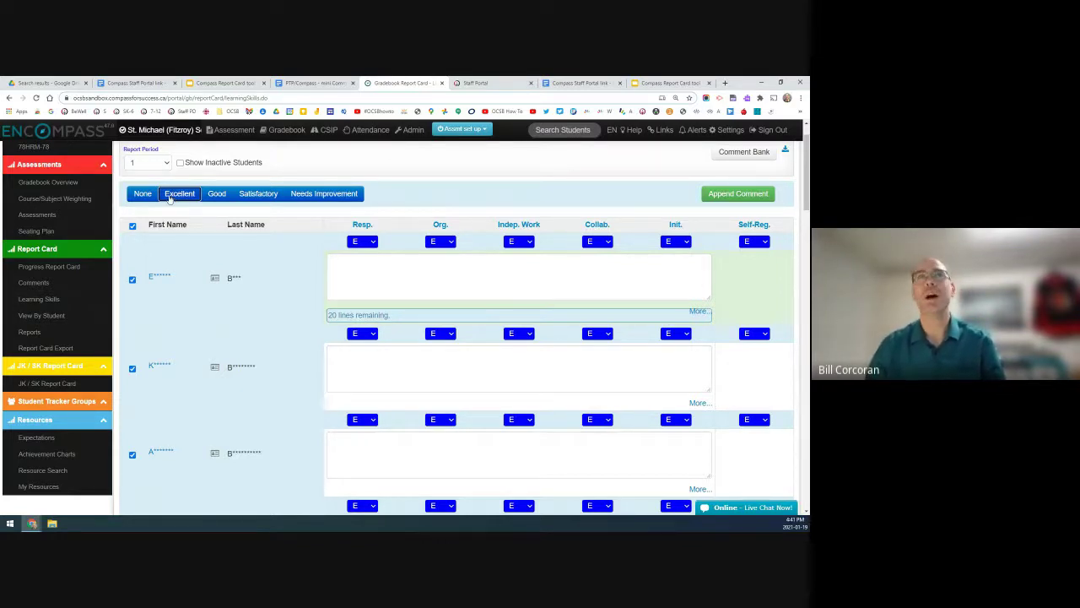
left_click(145, 194)
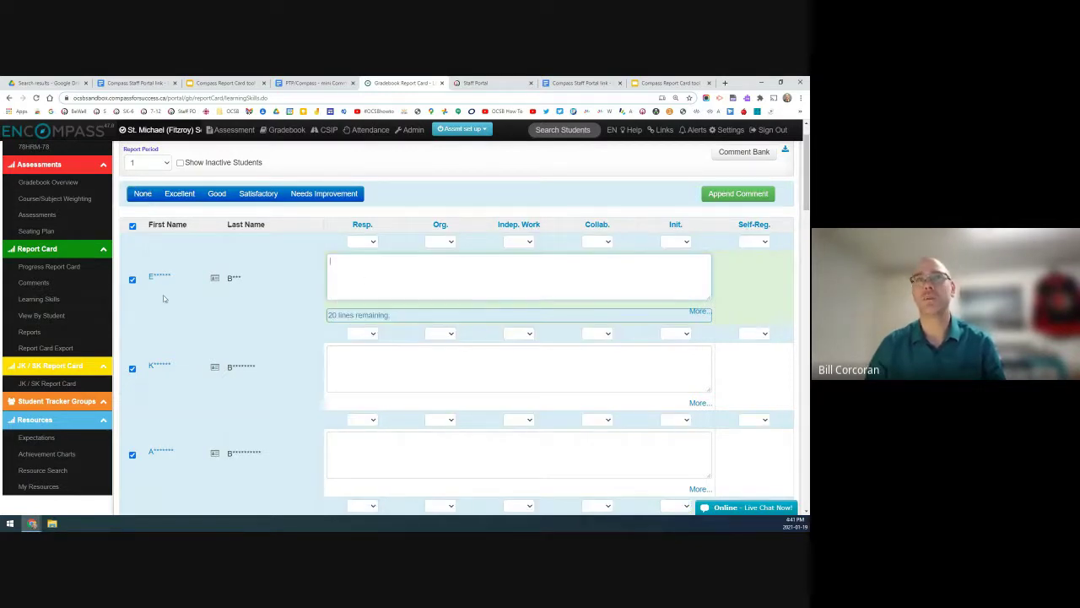
left_click(132, 228)
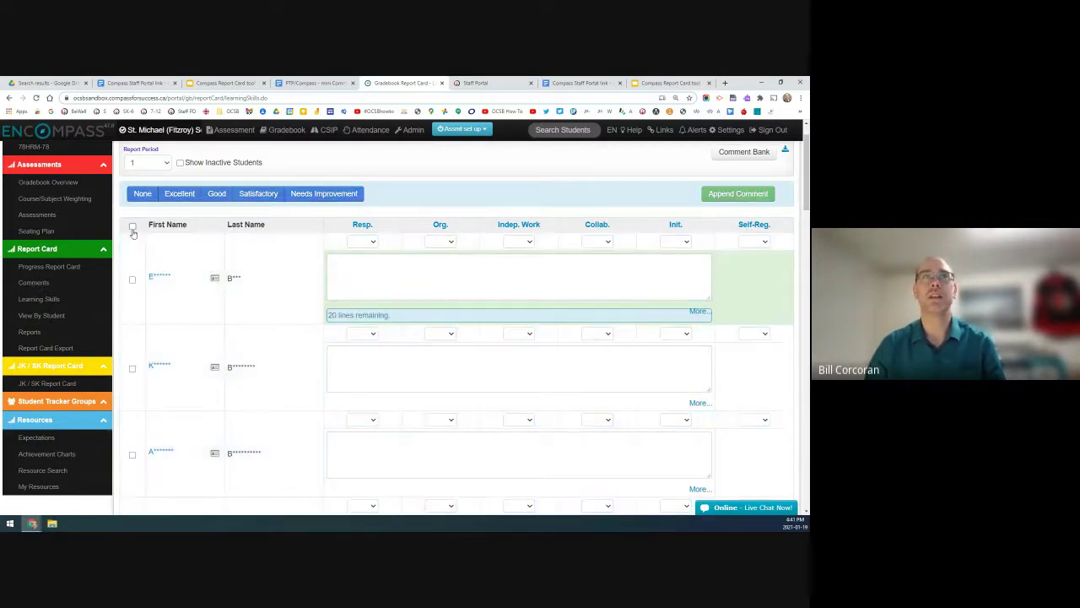
- Rate only the first listed student Good in all learning skills except Resp. E and Init. S, and place the cursor in the comment box
left_click(132, 280)
left_click(217, 193)
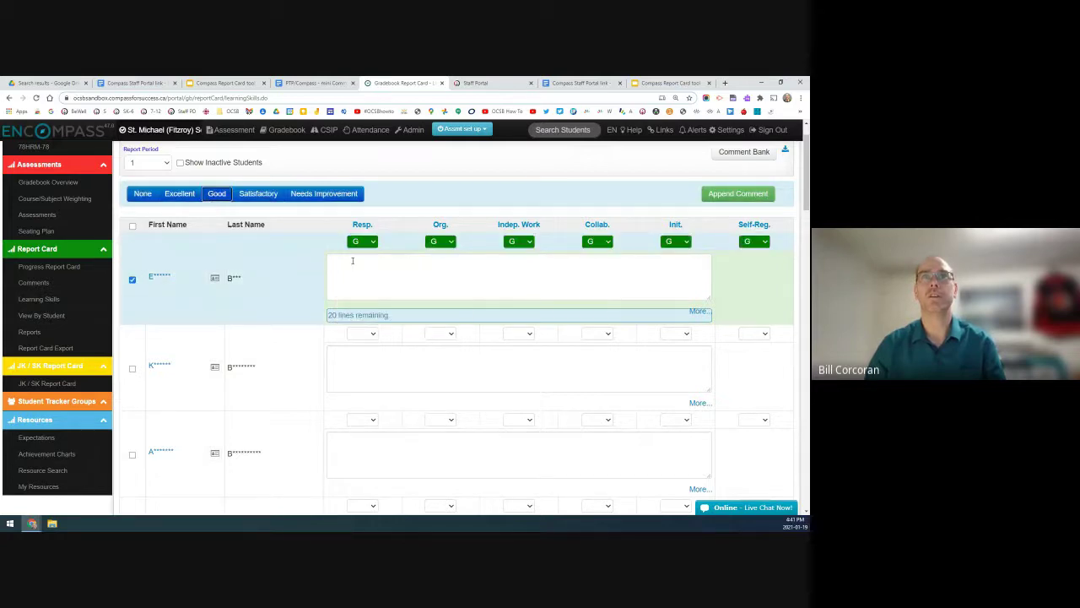
left_click(363, 242)
left_click(355, 309)
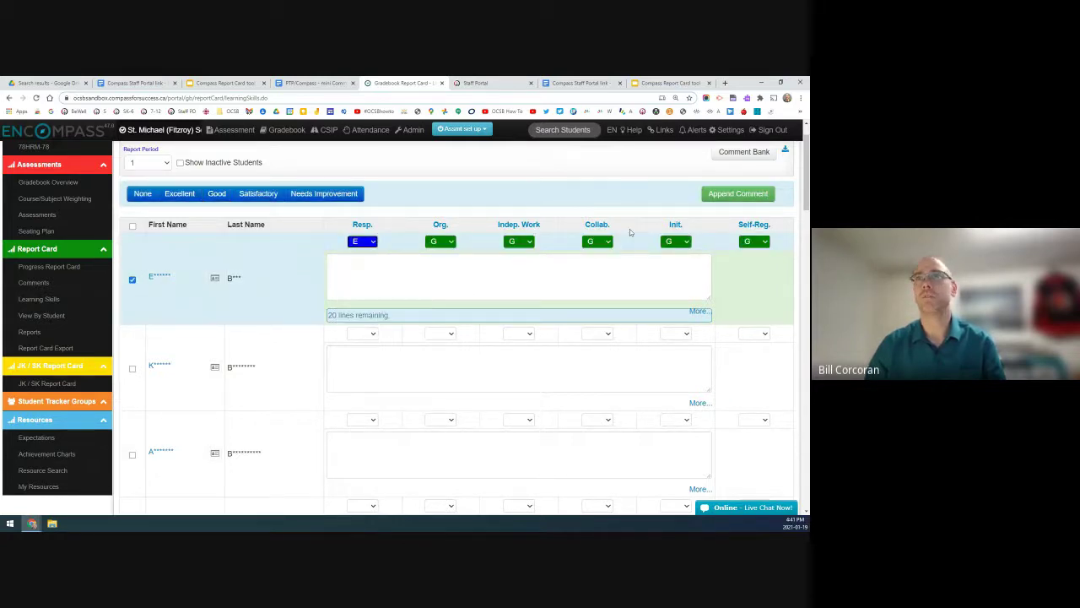
left_click(599, 242)
left_click(675, 243)
left_click(674, 282)
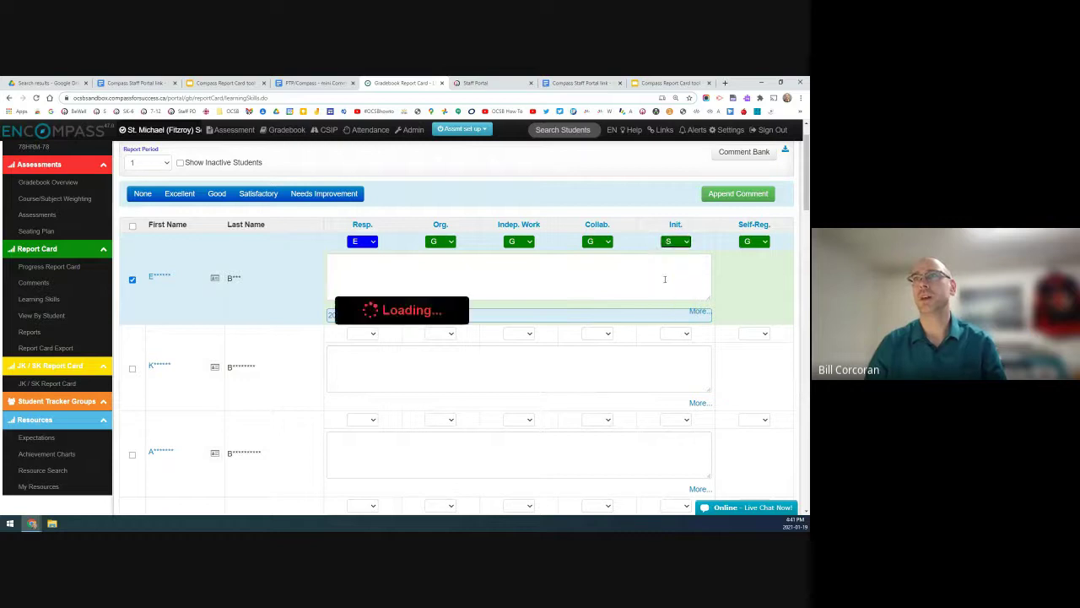
left_click(509, 279)
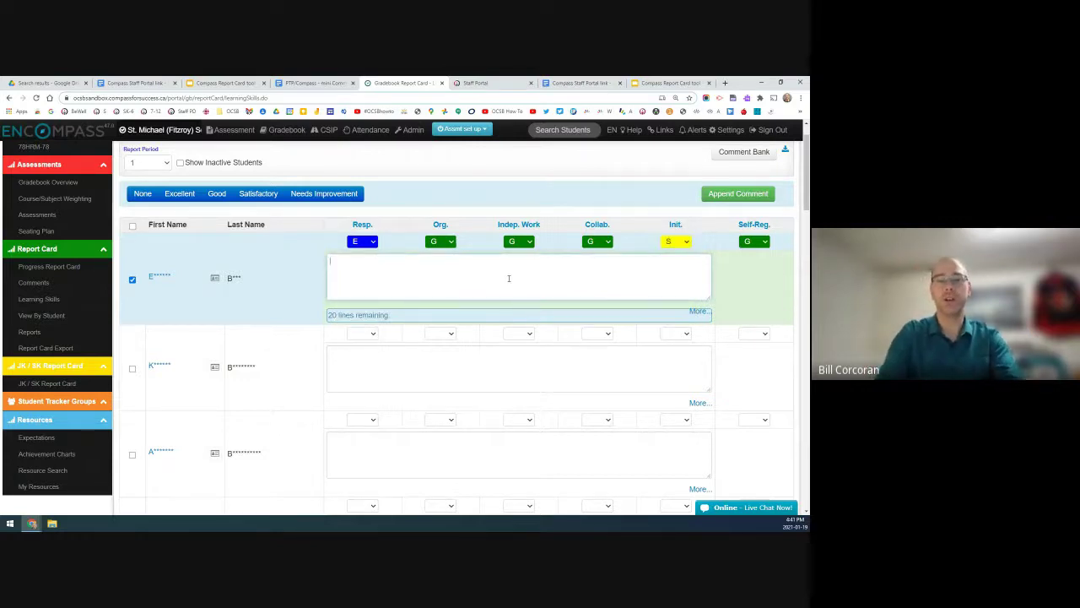
- Enter "text" as the first listed student's Learning Skills comment
type("El")
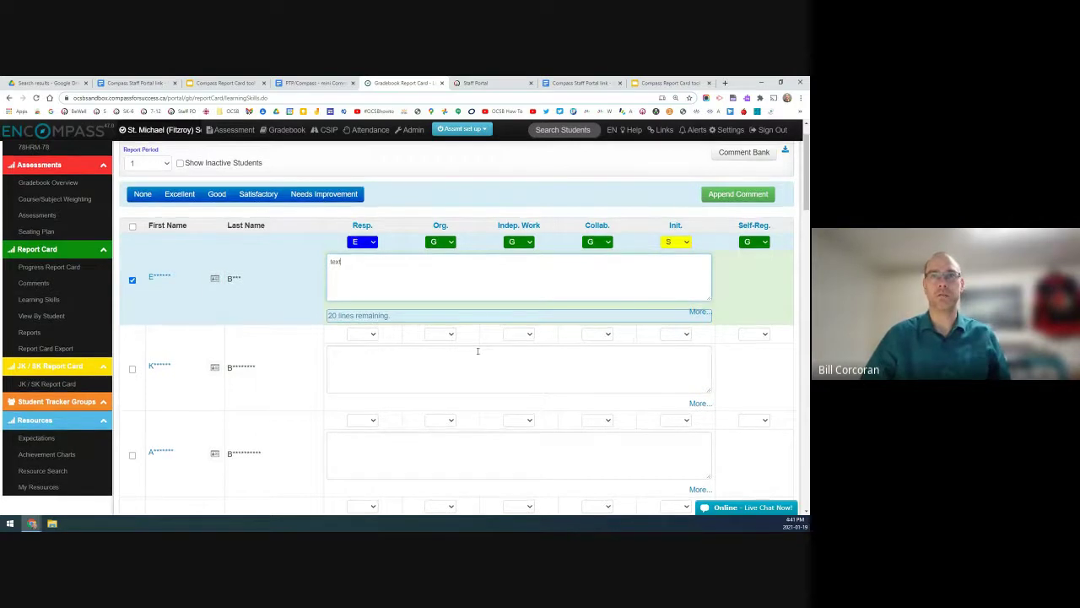
scroll(478, 353, "up", 1)
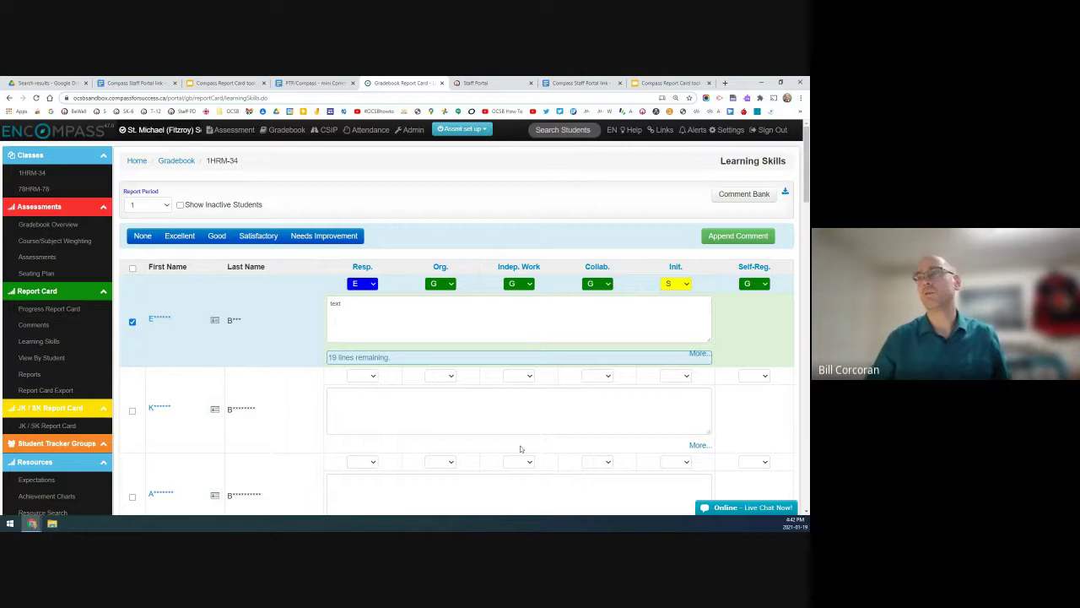
- Look over the live support chat form, clearing its phone number and viewing the area-of-concern choices, and minimize it without sending a message
left_click(722, 510)
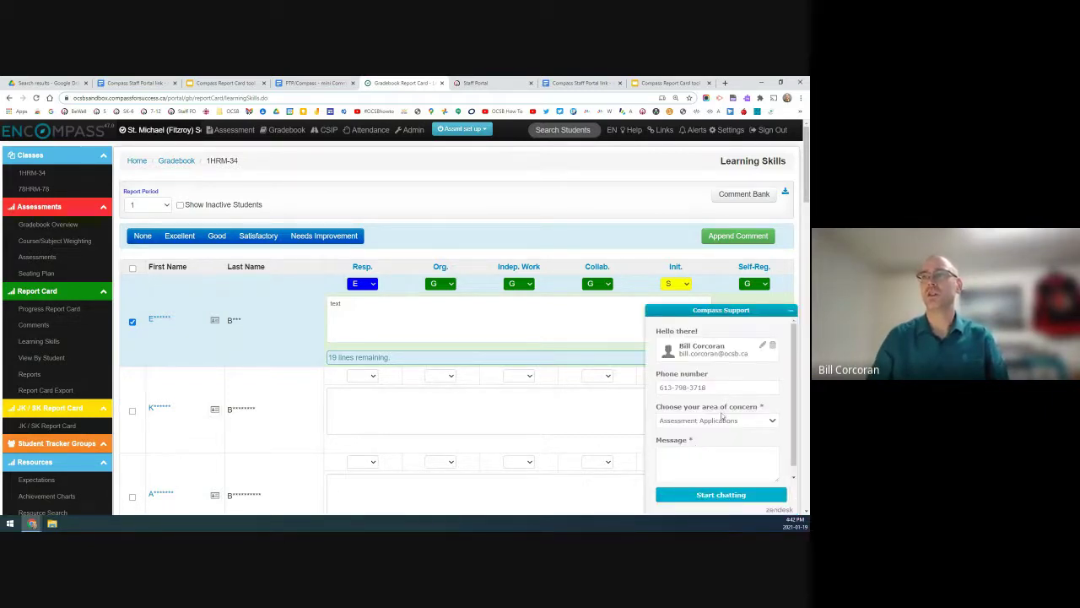
left_click_drag(709, 386, 630, 395)
key("BackSpace")
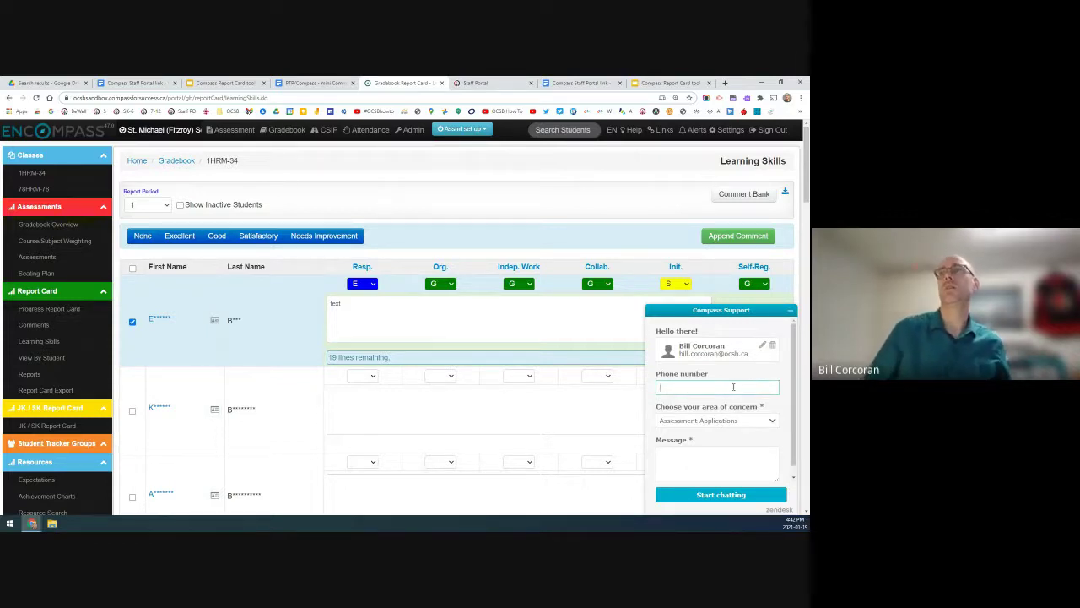
left_click(710, 456)
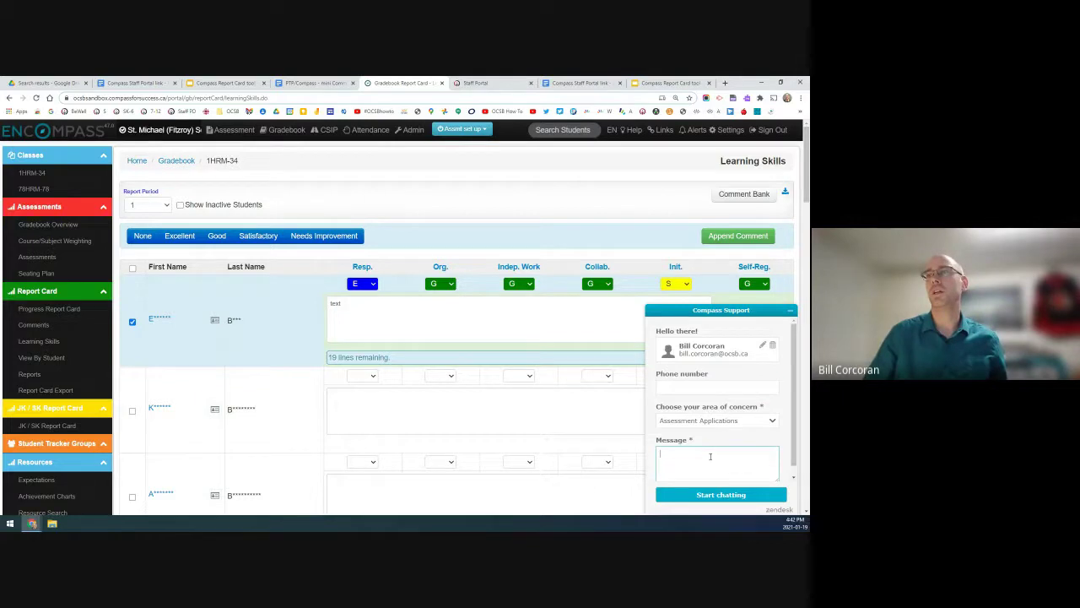
left_click(724, 421)
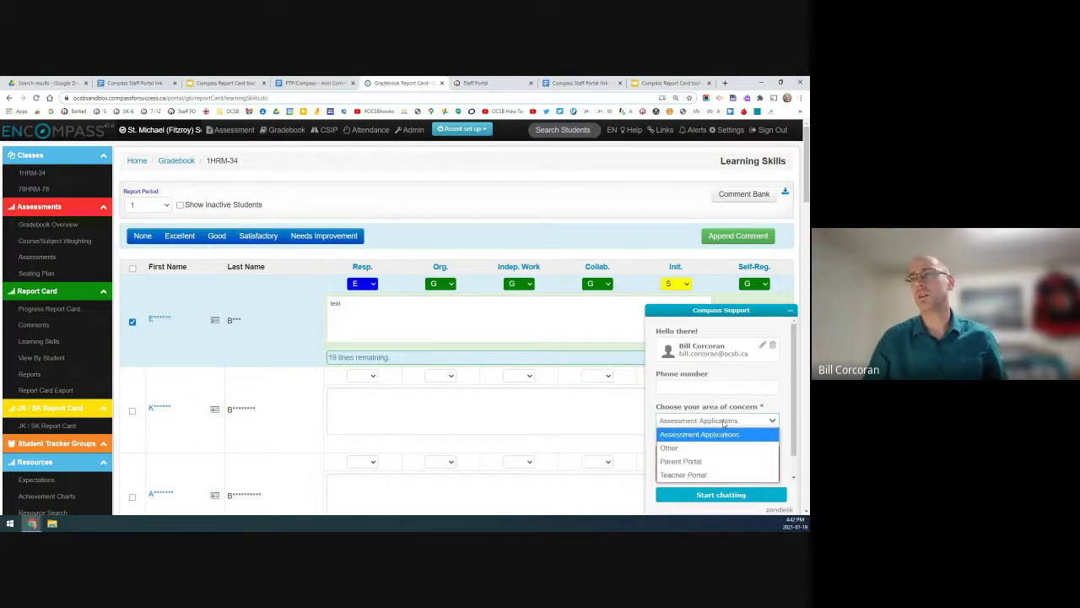
left_click(723, 422)
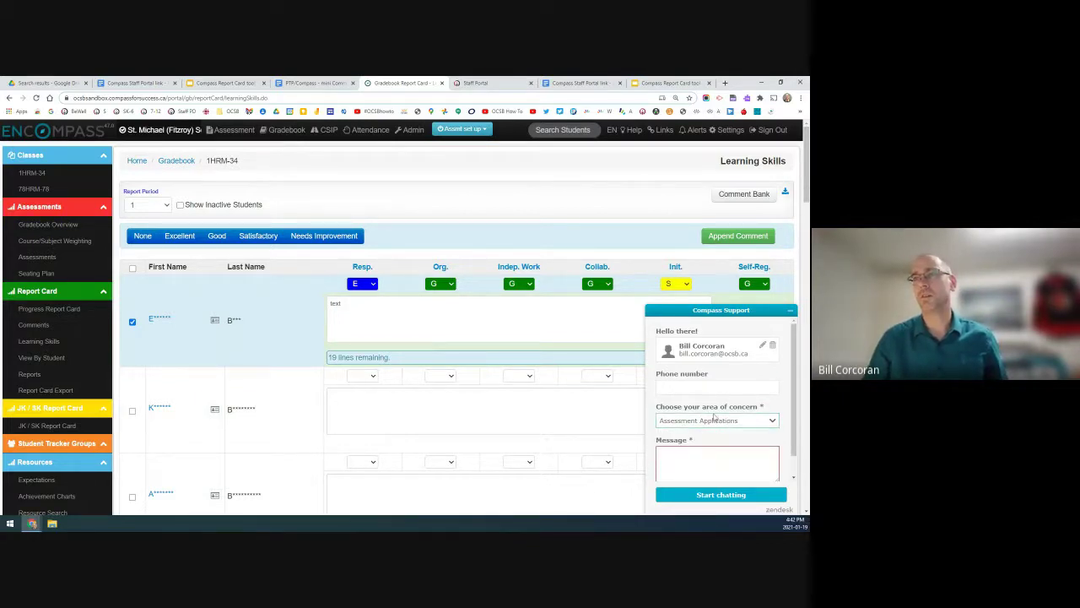
left_click(704, 462)
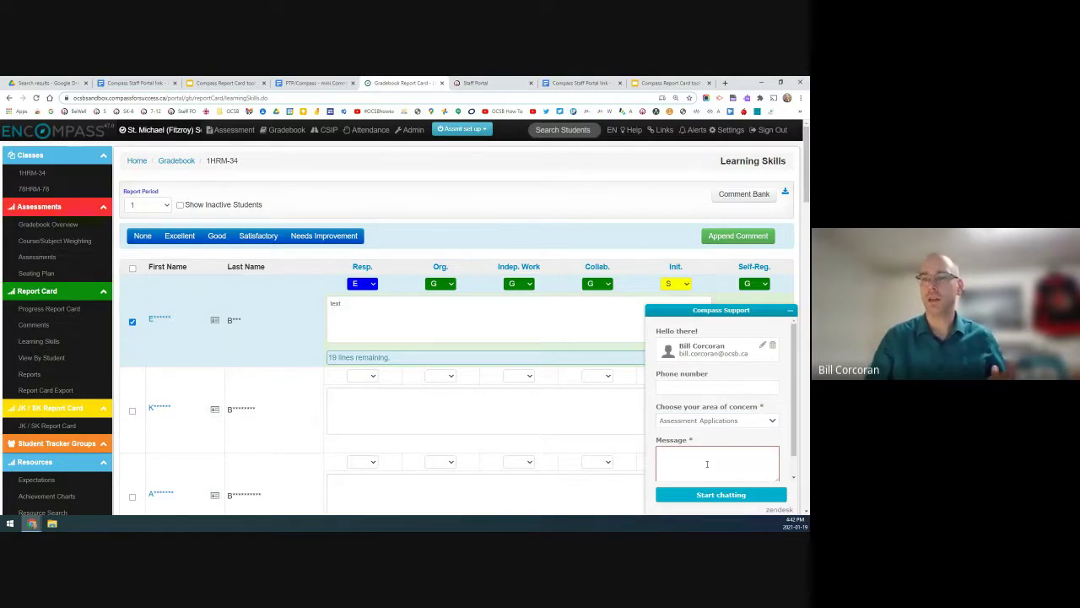
left_click(792, 313)
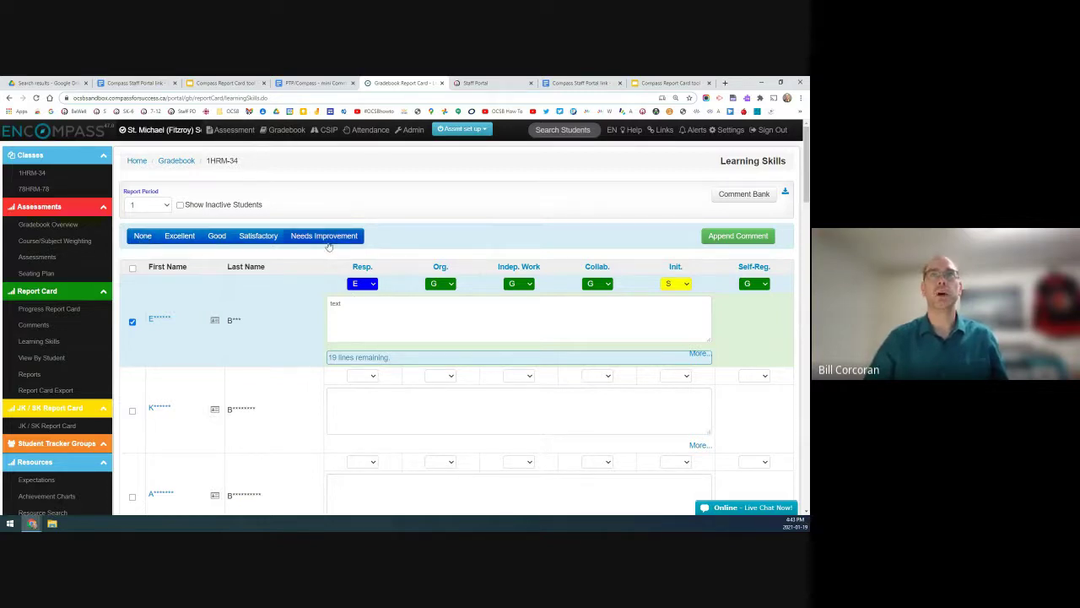
- Enter "text" as the second listed student's Learning Skills comment and leave the comment box
left_click(385, 417)
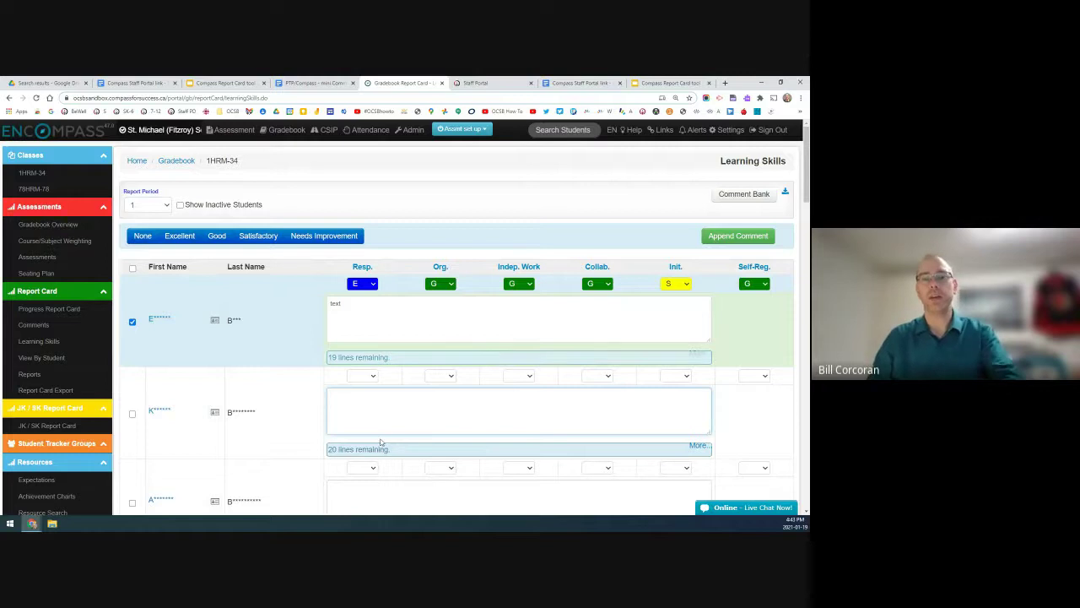
type("tex")
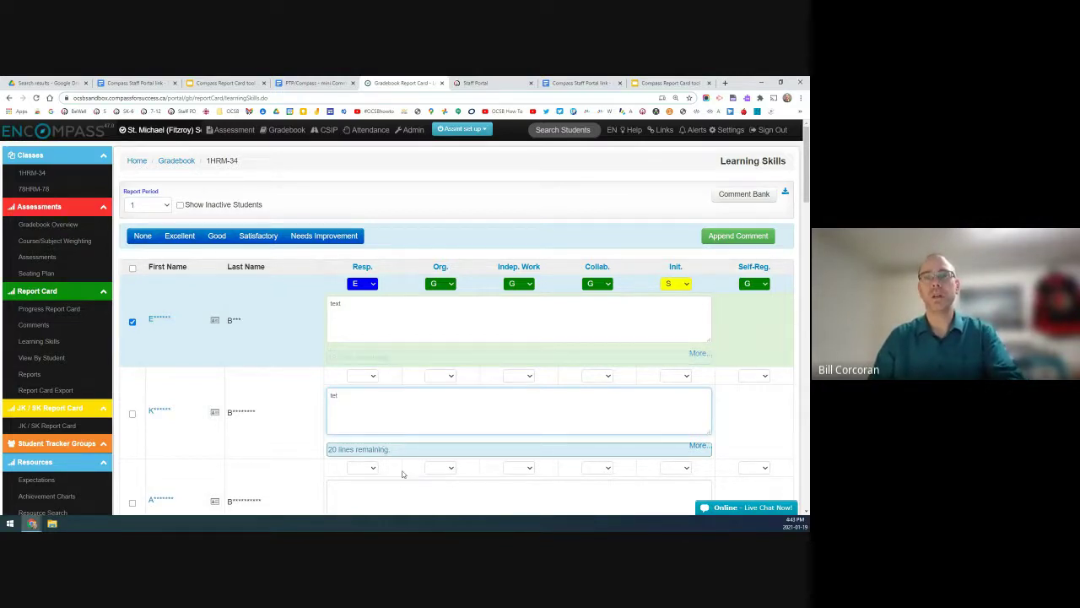
type("t")
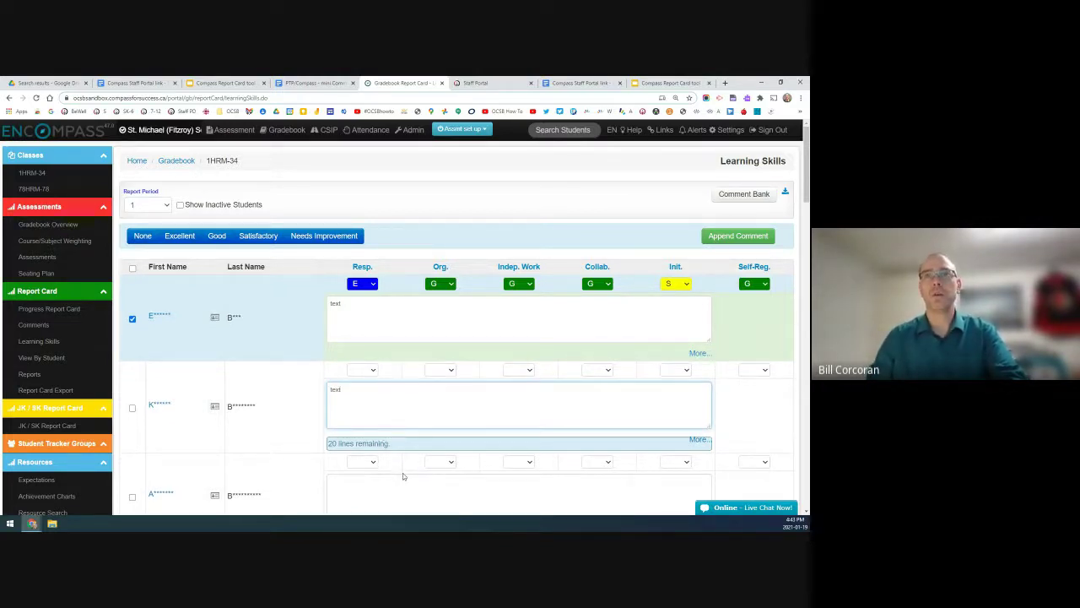
key("Tab")
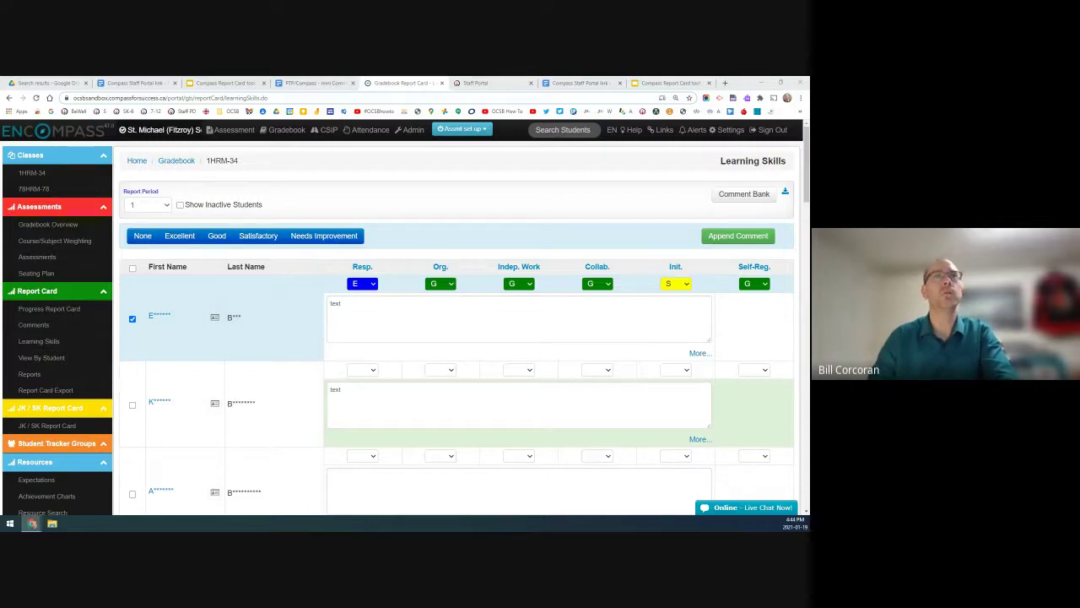
- Open the class's report card Comments page and highlight sample Learning Skills and Math comments in the PTP/Compass mini Comment Bank document
left_click(45, 328)
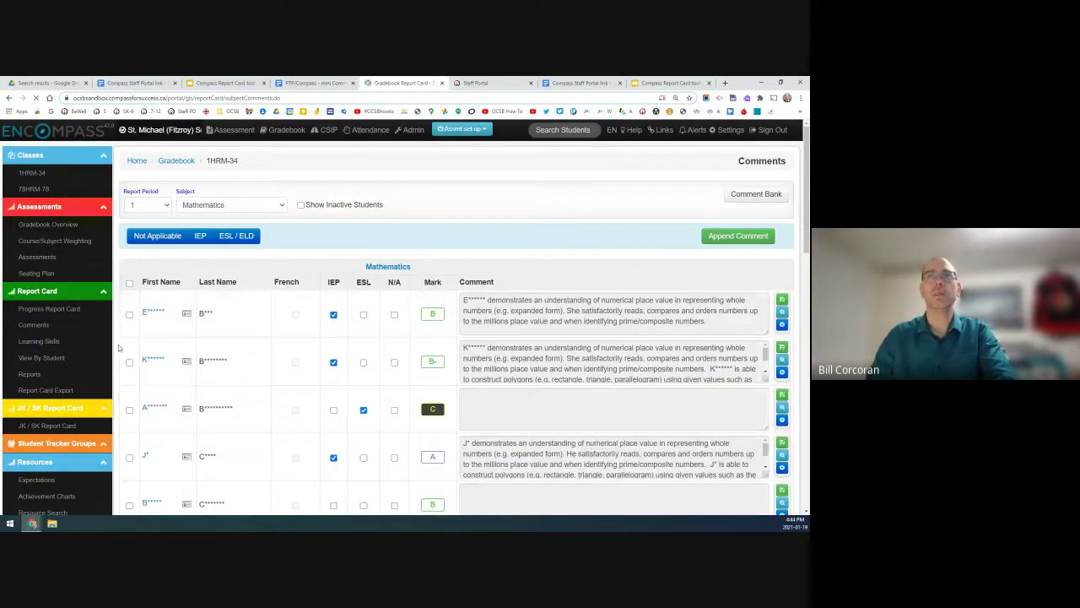
left_click(305, 82)
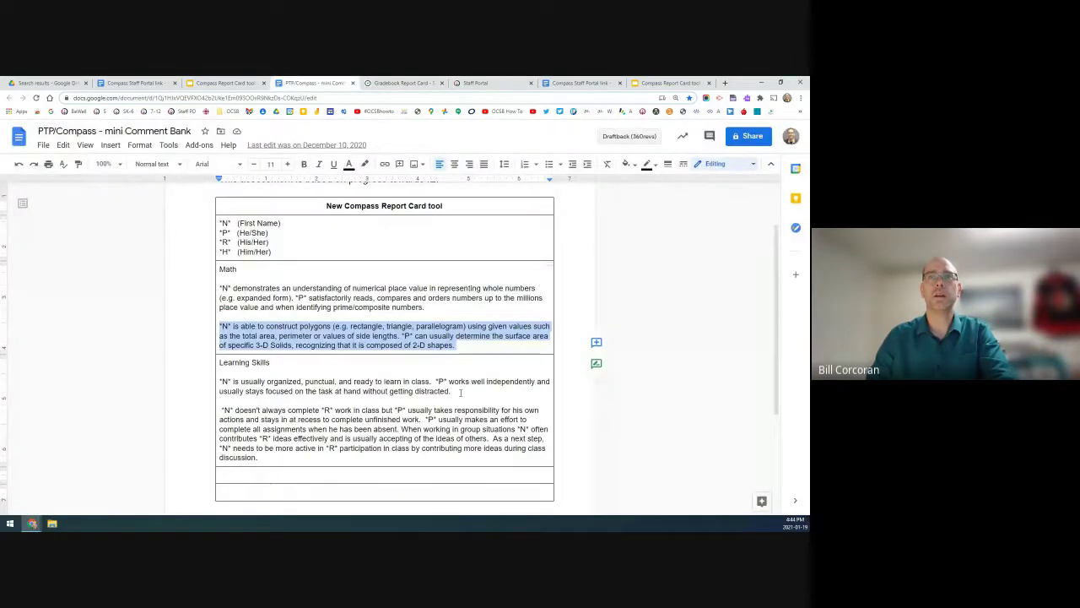
left_click_drag(451, 392, 306, 391)
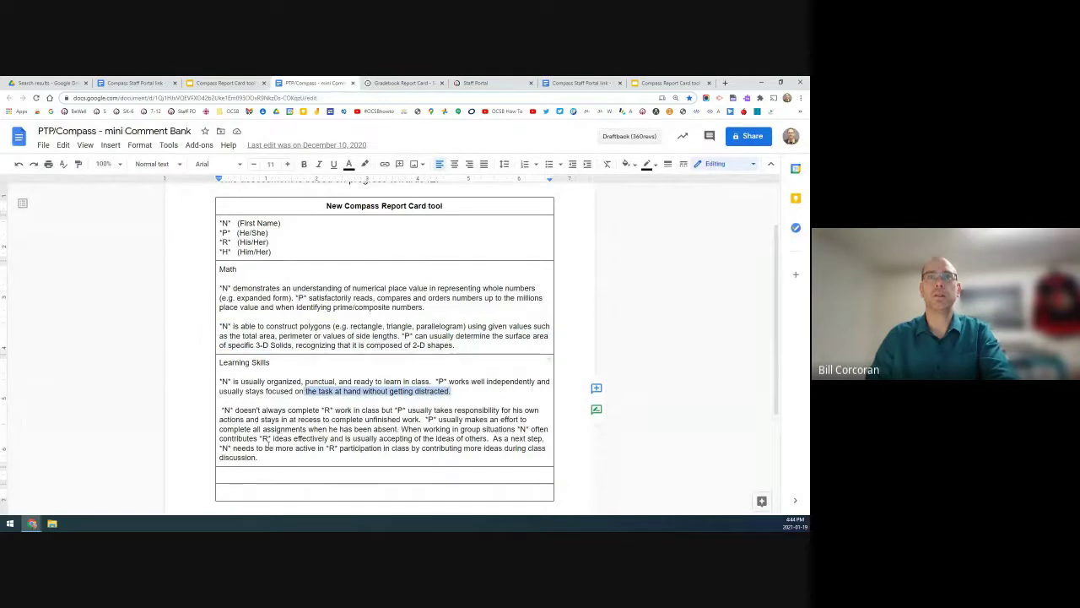
left_click_drag(456, 345, 220, 325)
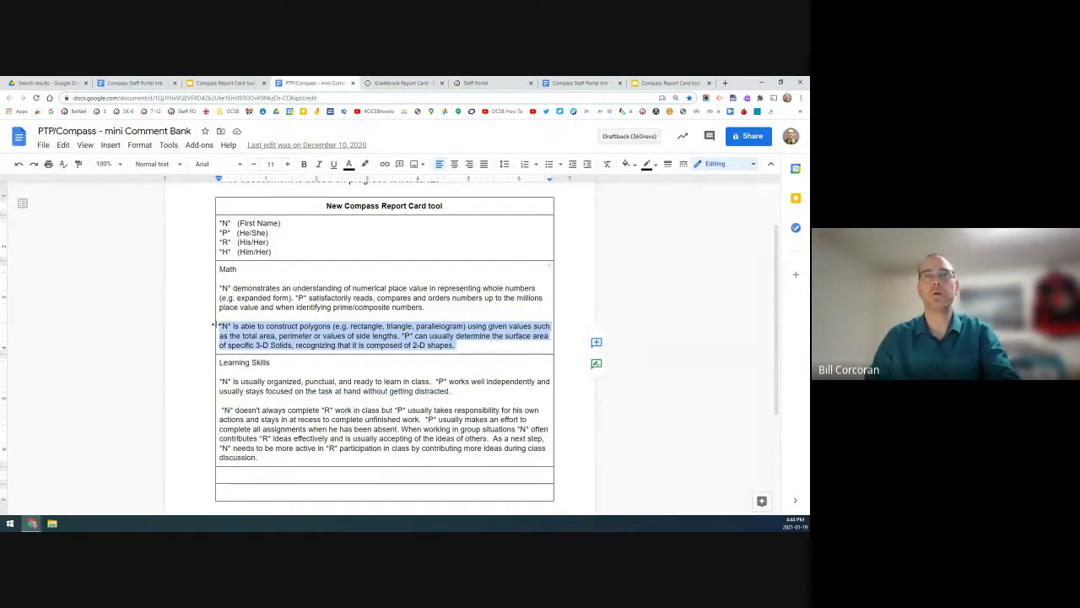
left_click(182, 255)
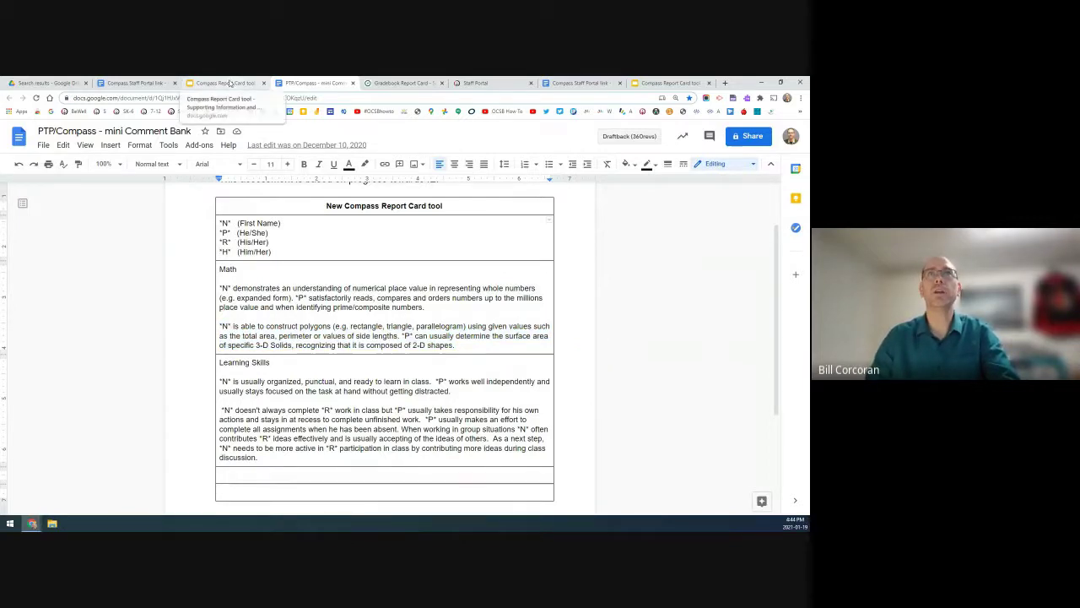
- Back in Compass, append "I'm modelling how to append a comment." to all students' Mathematics comments and check the fourth listed student's comment
left_click(403, 83)
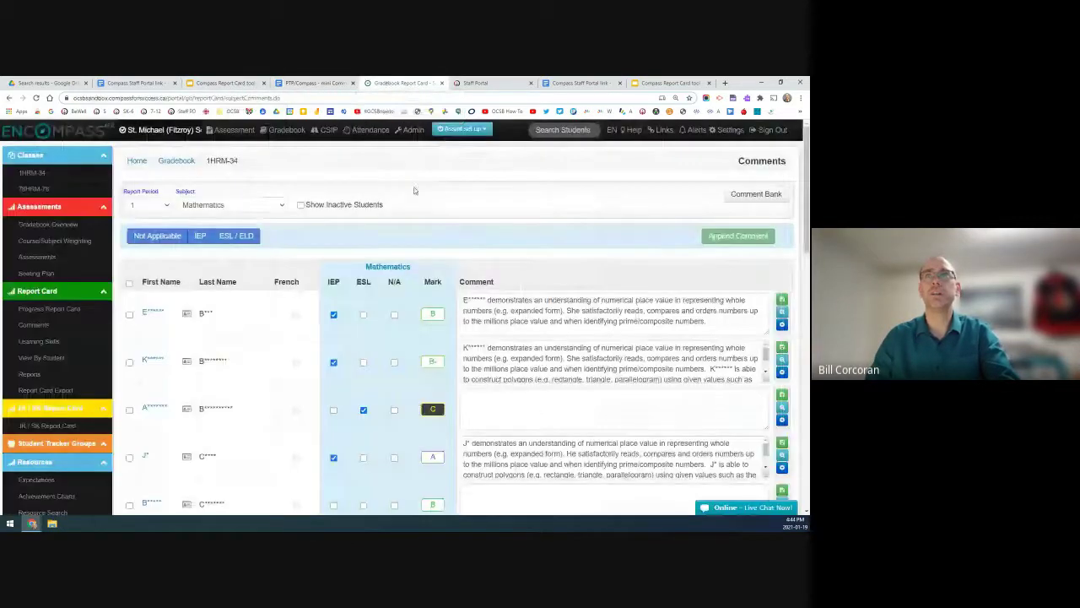
left_click(128, 284)
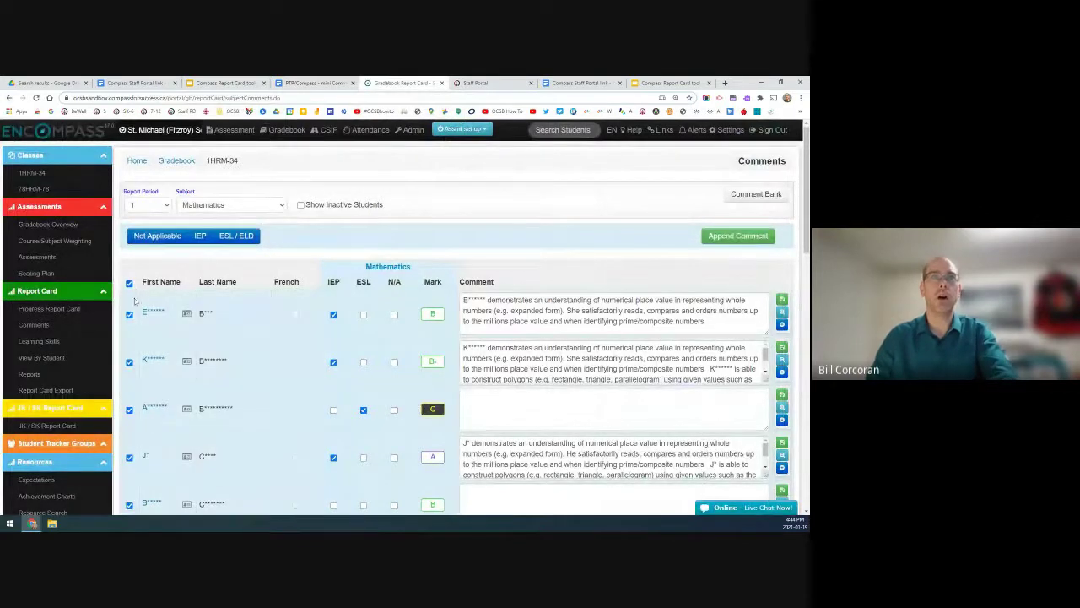
scroll(148, 330, "down", 1)
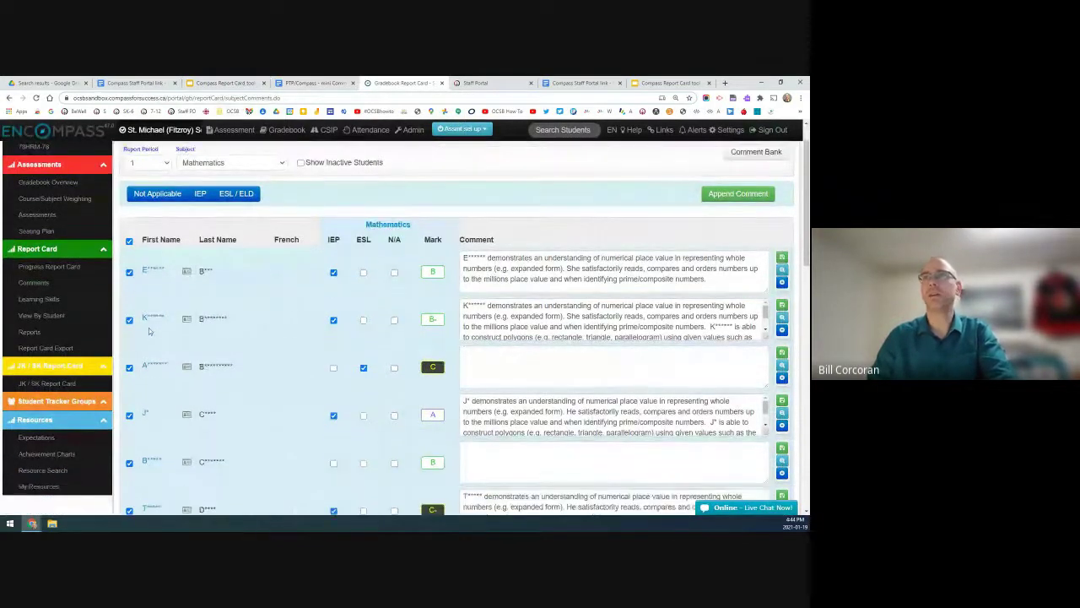
left_click(730, 195)
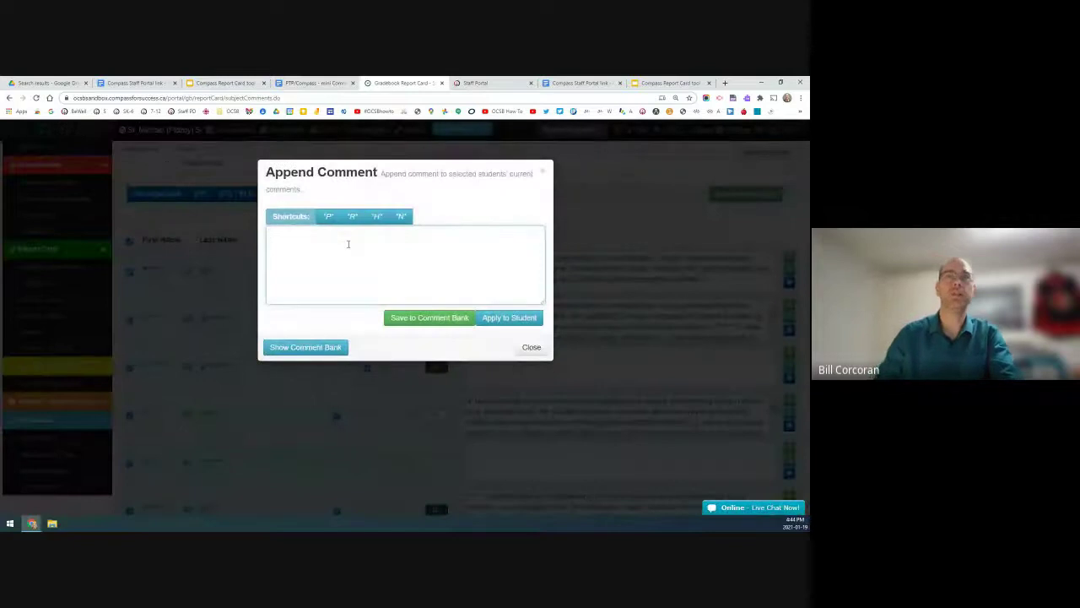
type("I'm")
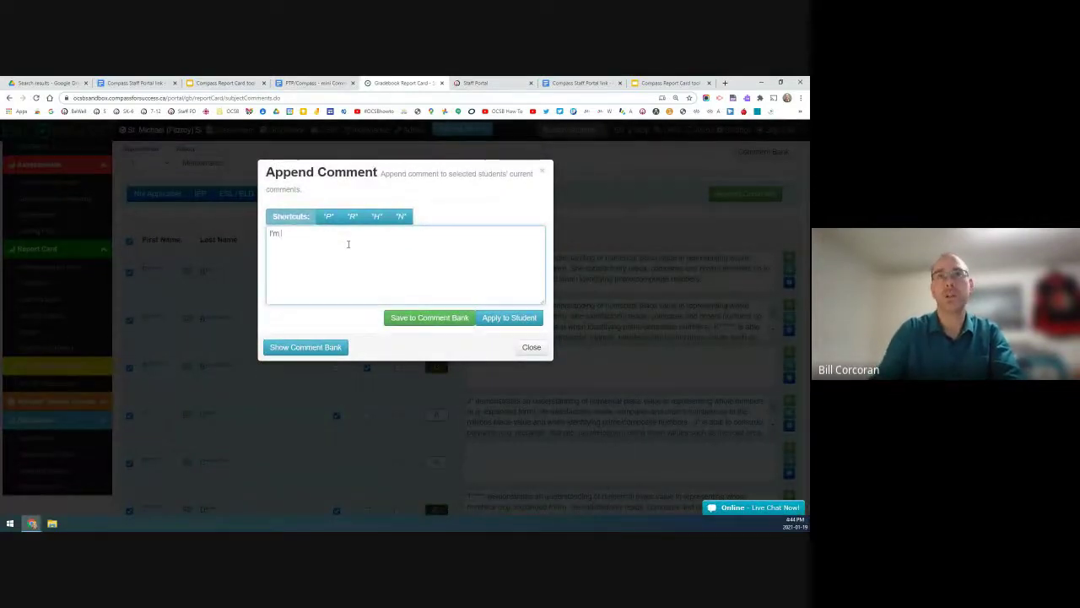
type(" g")
key("BackSpace")
key("BackSpace")
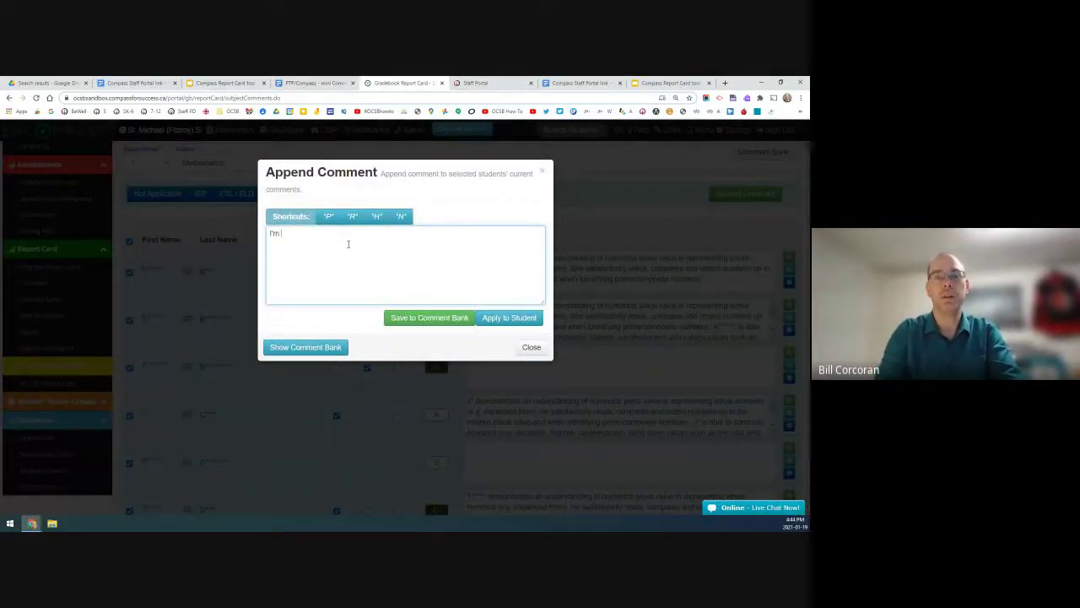
type("modelli")
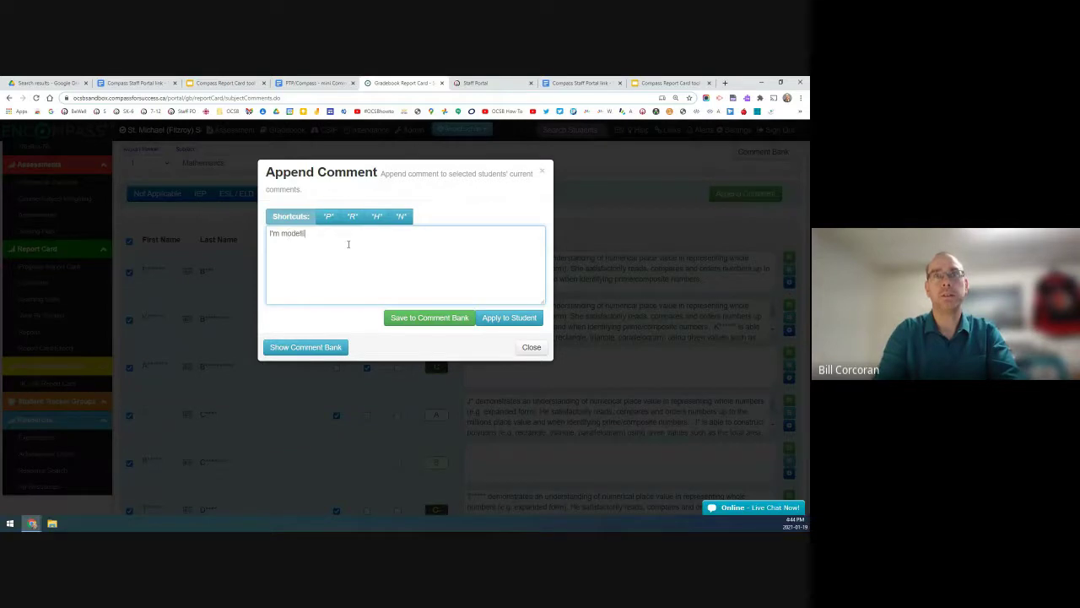
type("ng how to appe")
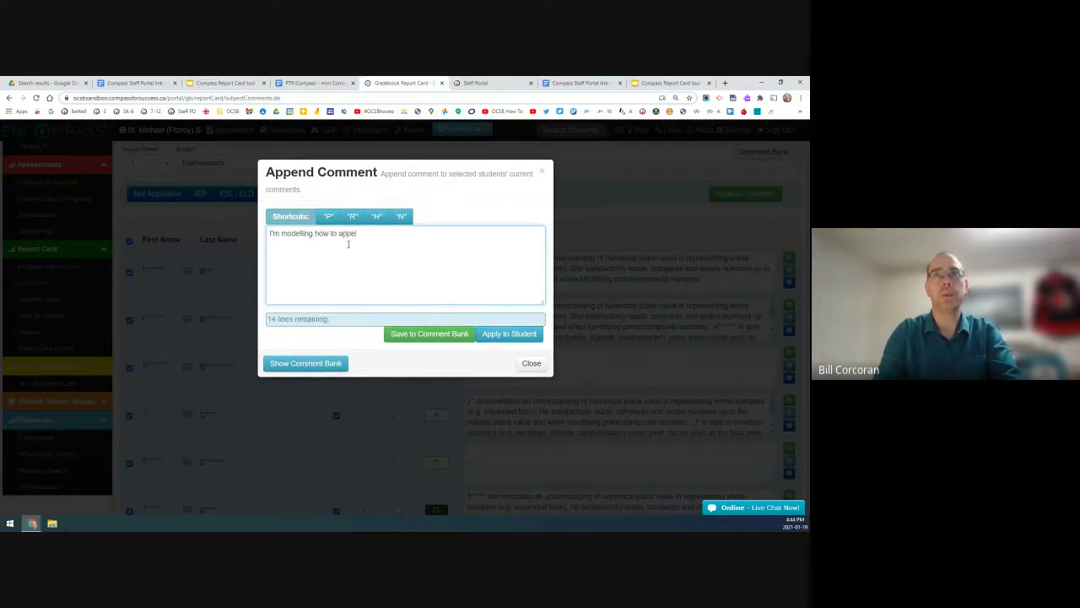
type("nd a comm")
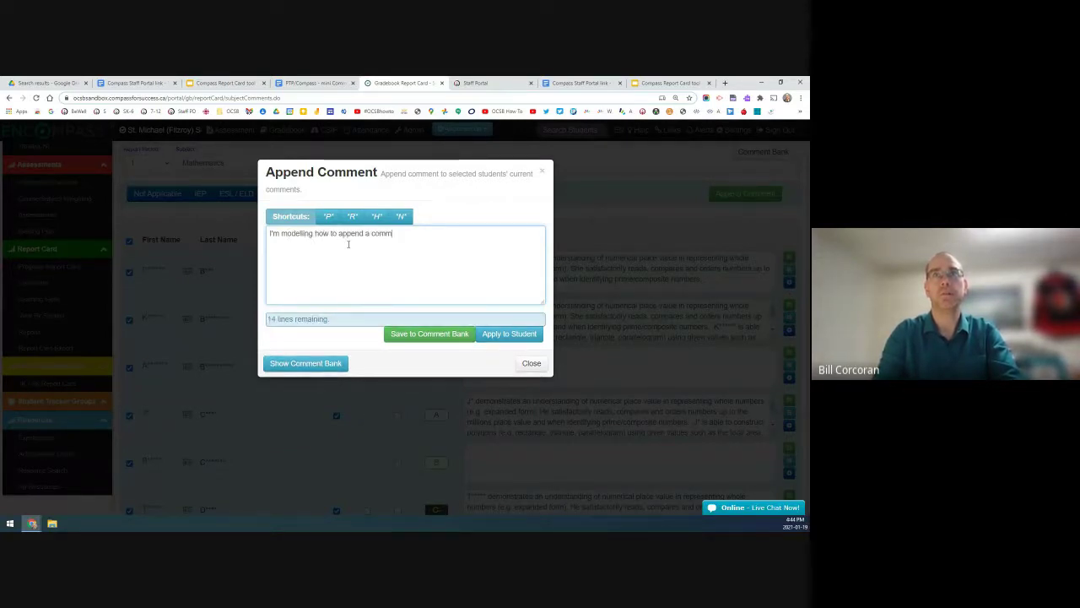
type("ent.")
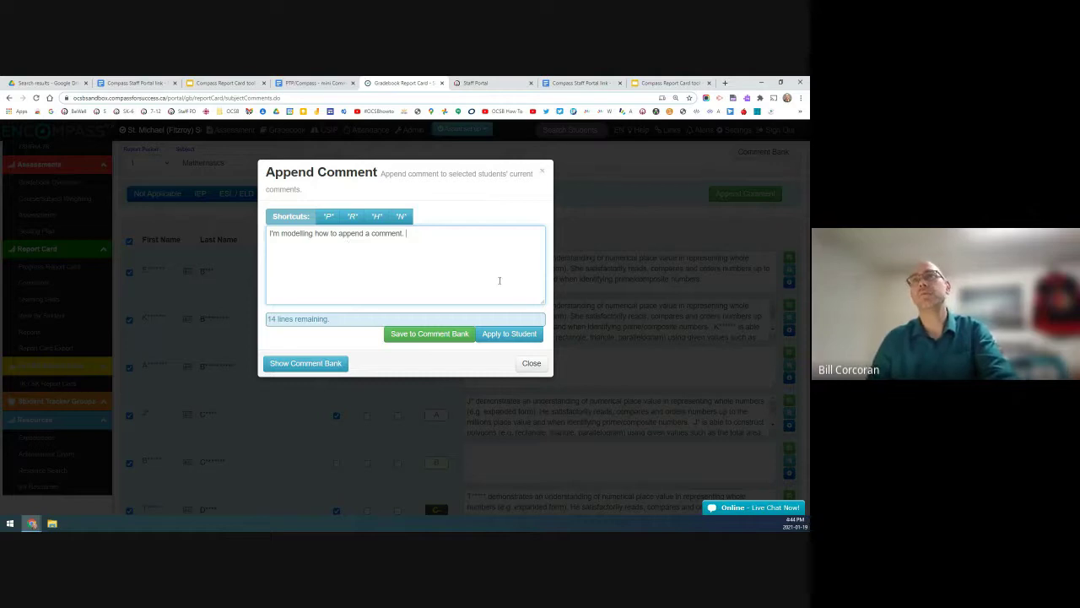
left_click(507, 336)
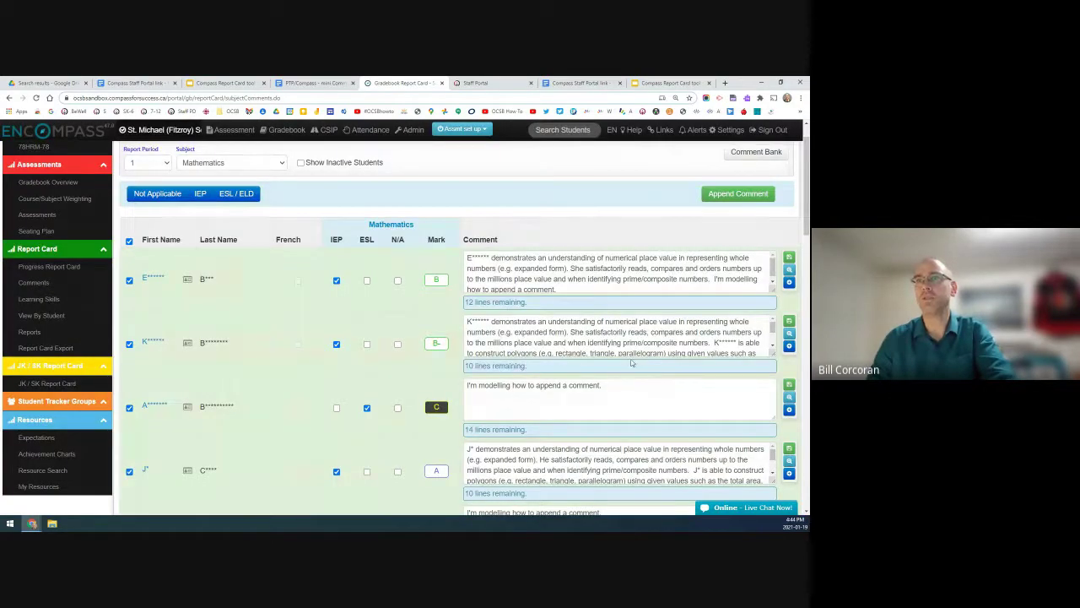
scroll(641, 381, "down", 1)
scroll(652, 377, "down", 1)
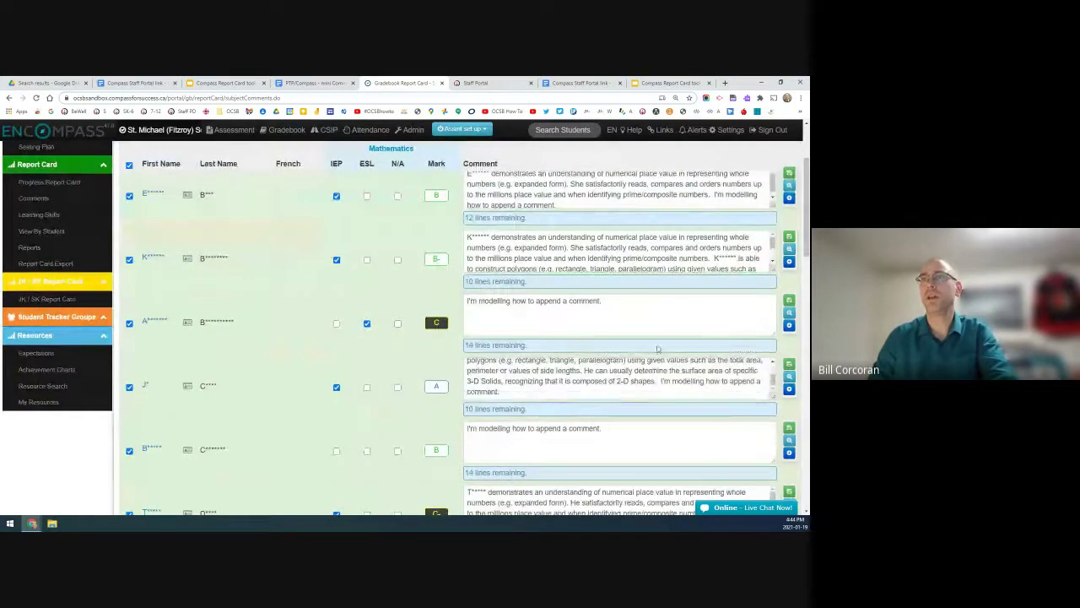
left_click(658, 384)
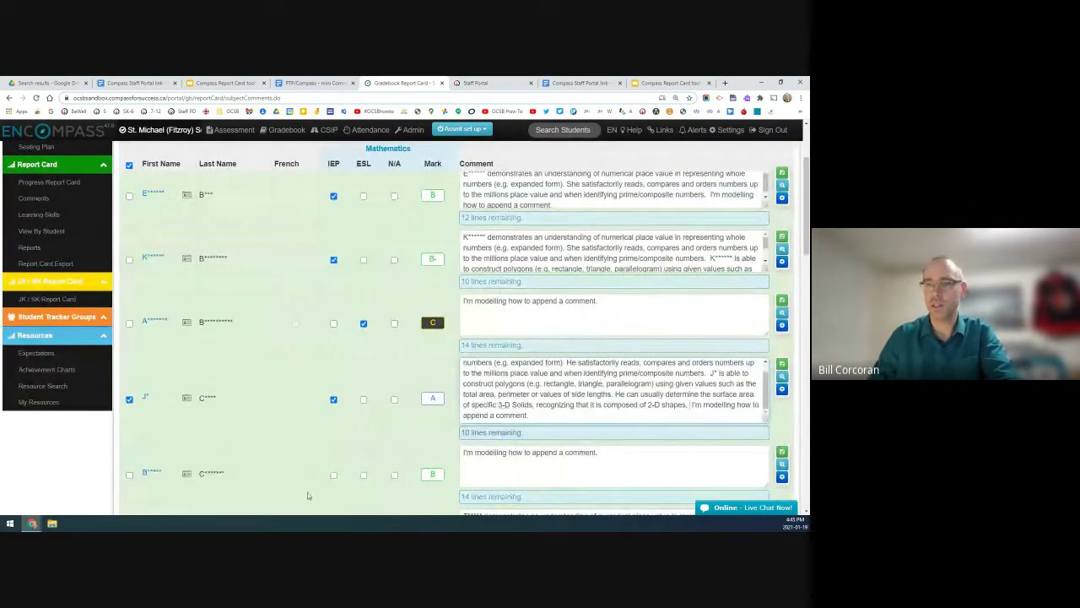
- Append the sample comment beginning "*N* is able to construct polygons" to all students' Mathematics comments, check the results, and deselect all students
scroll(329, 396, "up", 3)
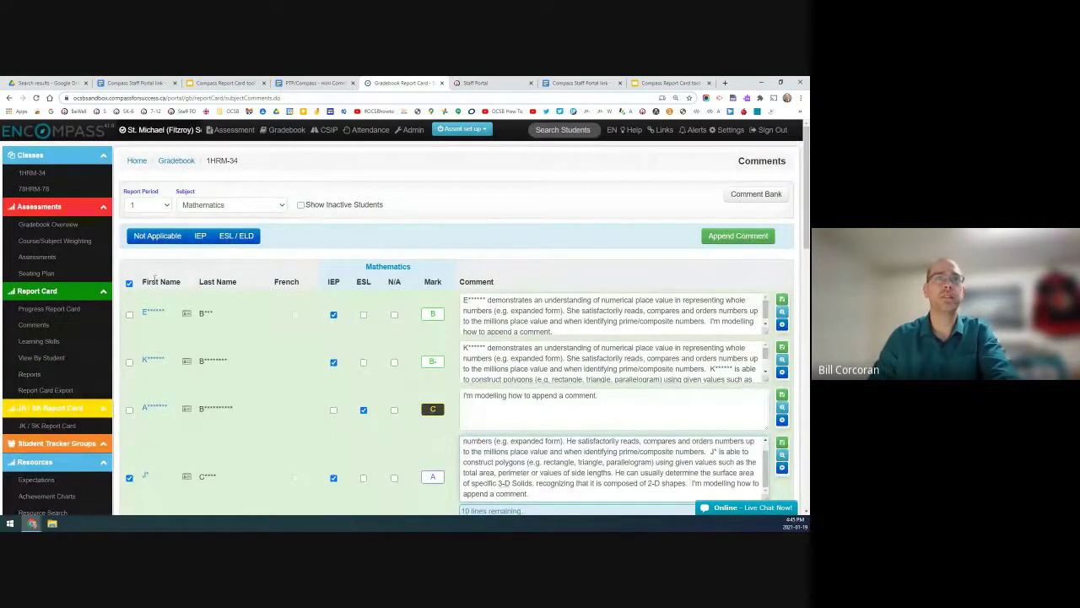
left_click(129, 284)
left_click(129, 285)
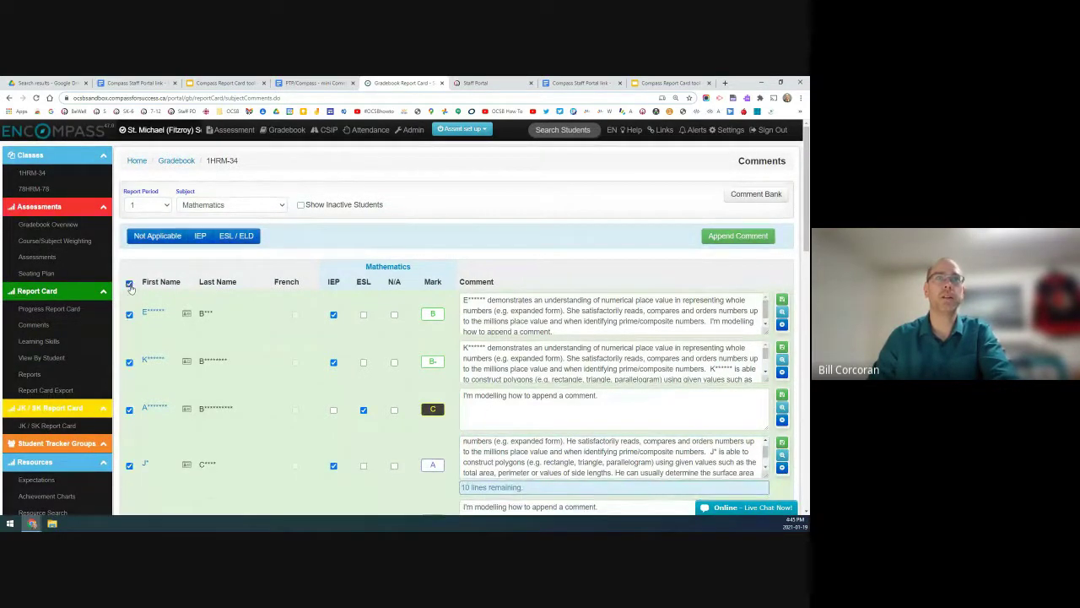
left_click(738, 235)
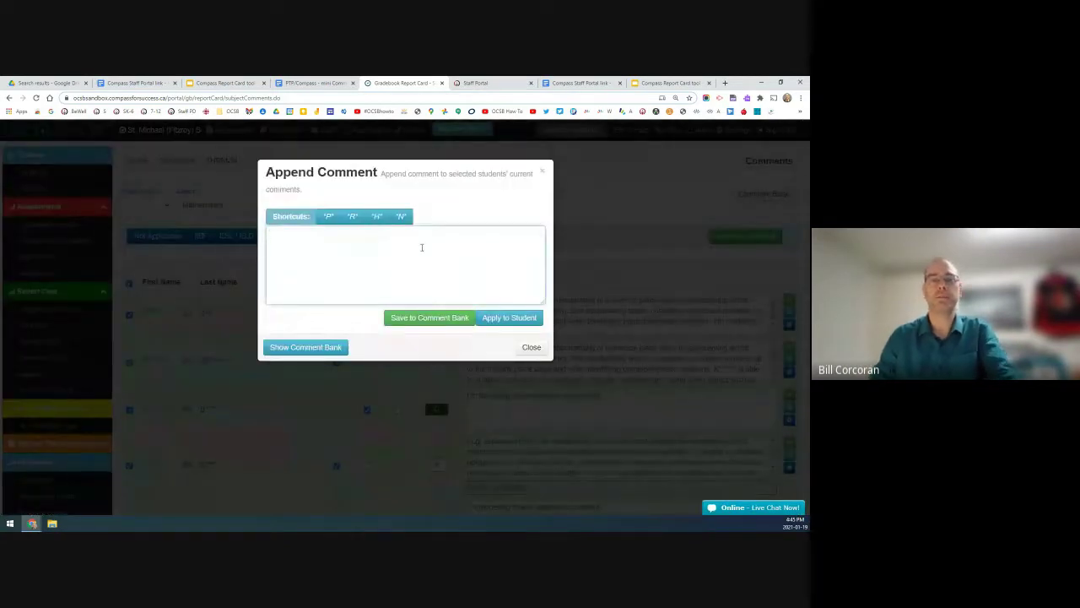
left_click(422, 248)
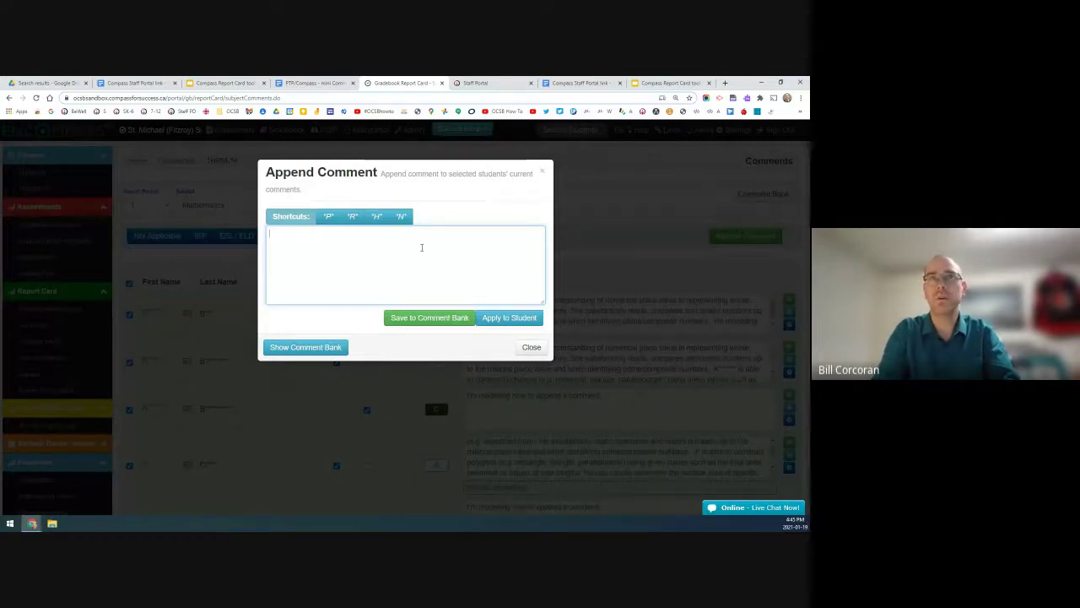
type("\"N\" is able to construct polygons (e.g. rectangle, triangle, parallelogram) using given values such as the total area, perimeter or values of side lengths. \"P\" can usually determine the surface area of specific 3-D Solids, recognizing that it is composed of 2-D shapes.")
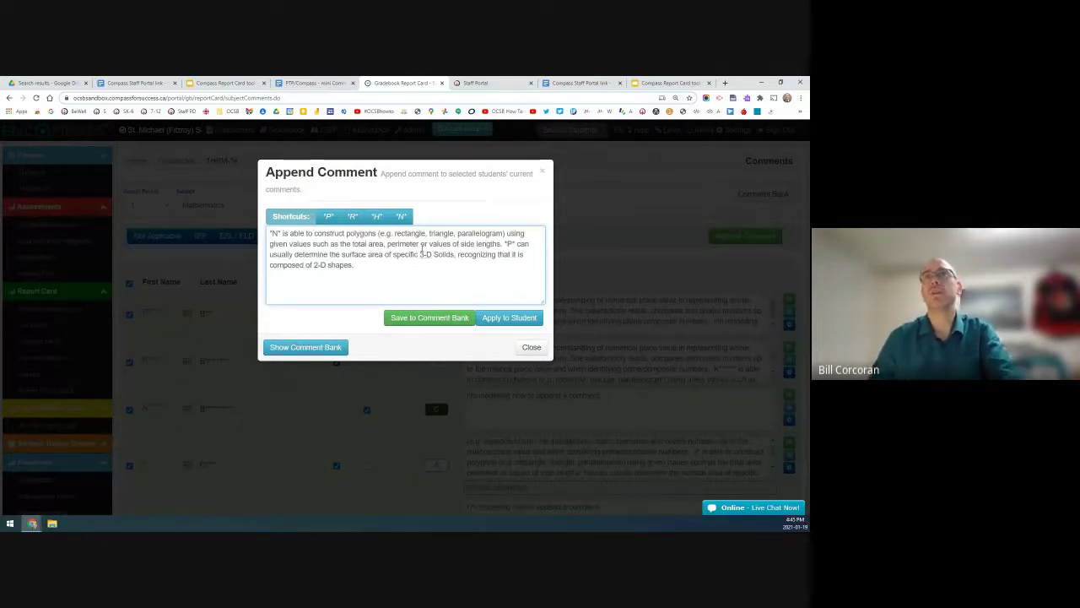
left_click(509, 318)
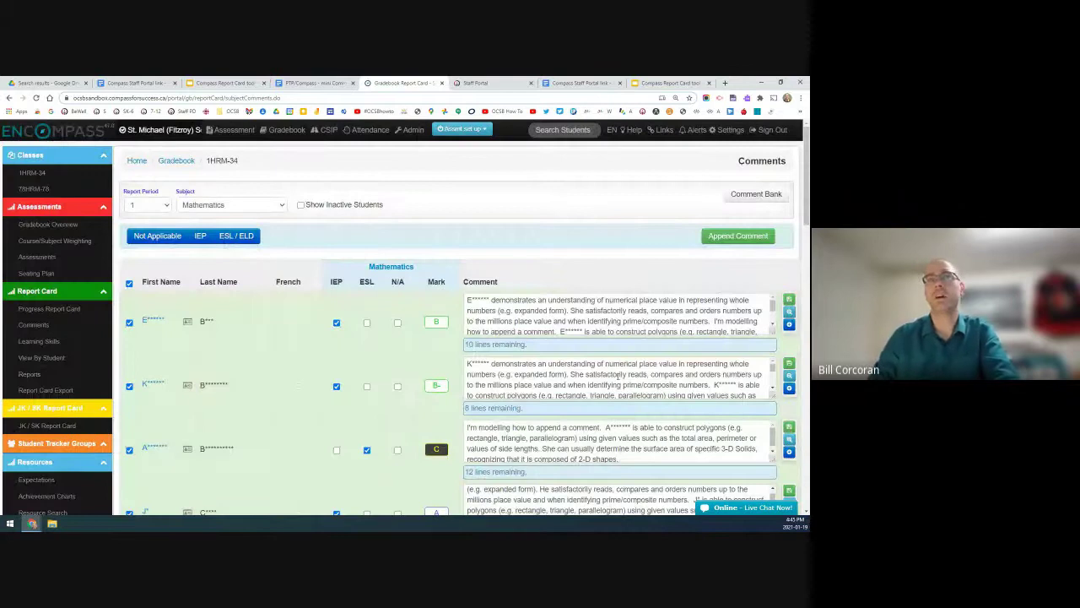
scroll(184, 321, "down", 4)
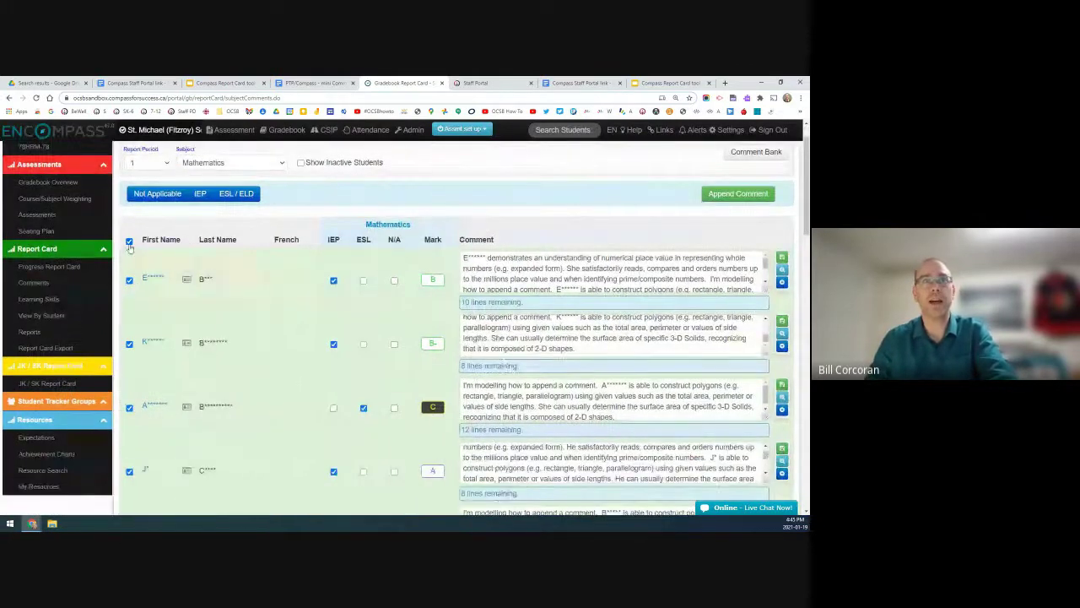
scroll(142, 338, "up", 4)
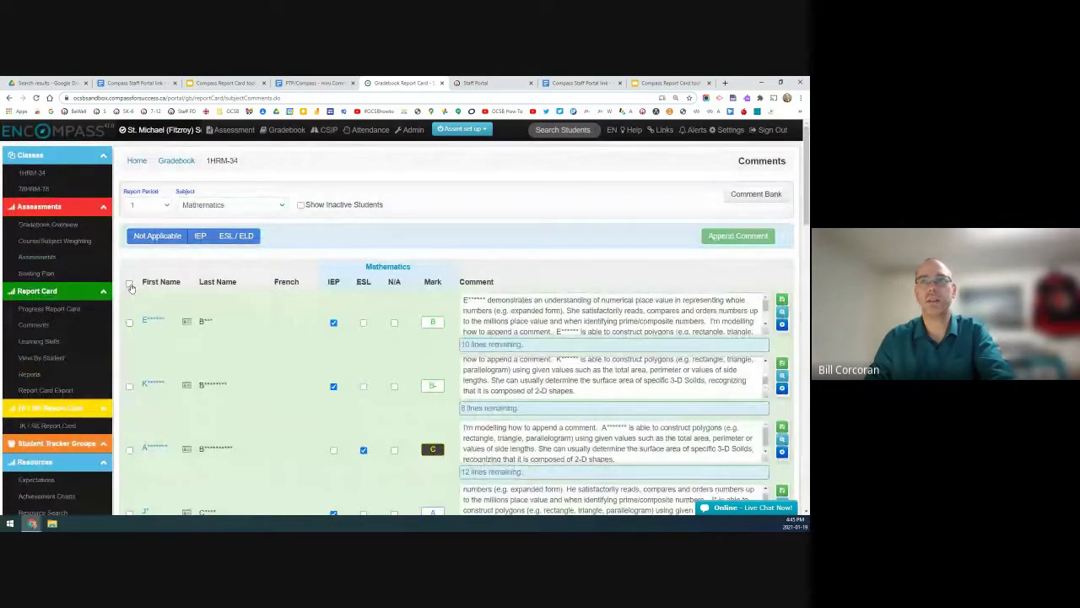
- Open the class's Learning Skills page, select the first three students individually, select the whole class, and clear the selection
left_click(48, 344)
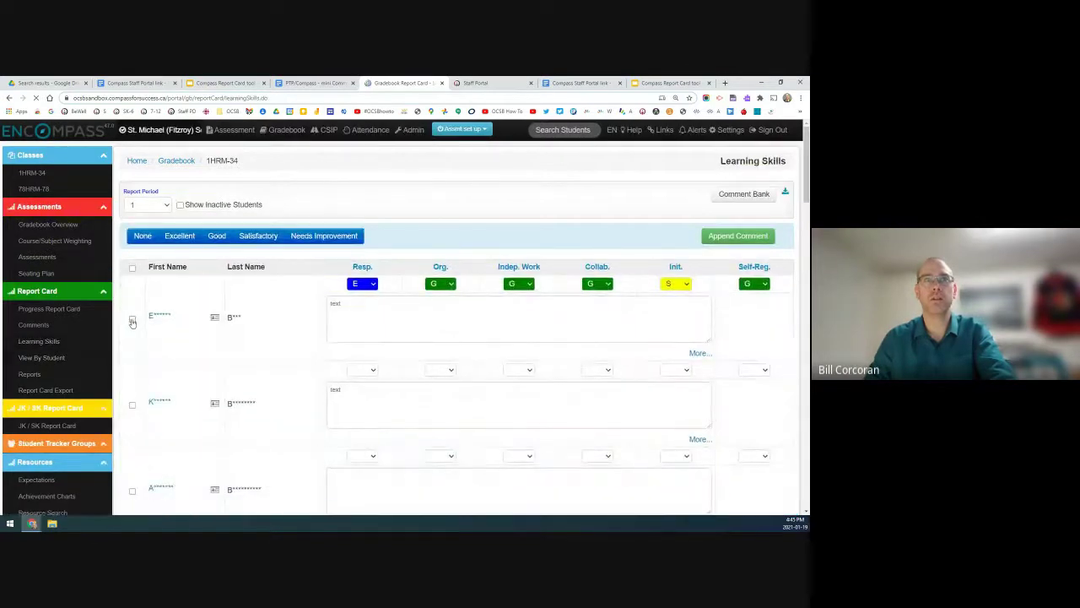
left_click(131, 319)
left_click(131, 406)
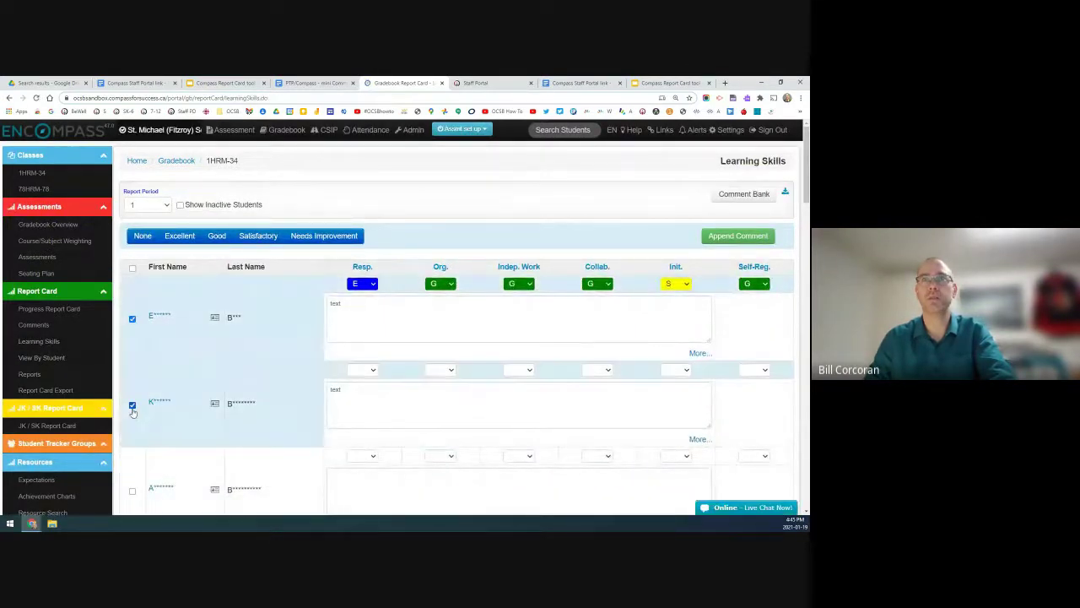
left_click(132, 490)
left_click(133, 270)
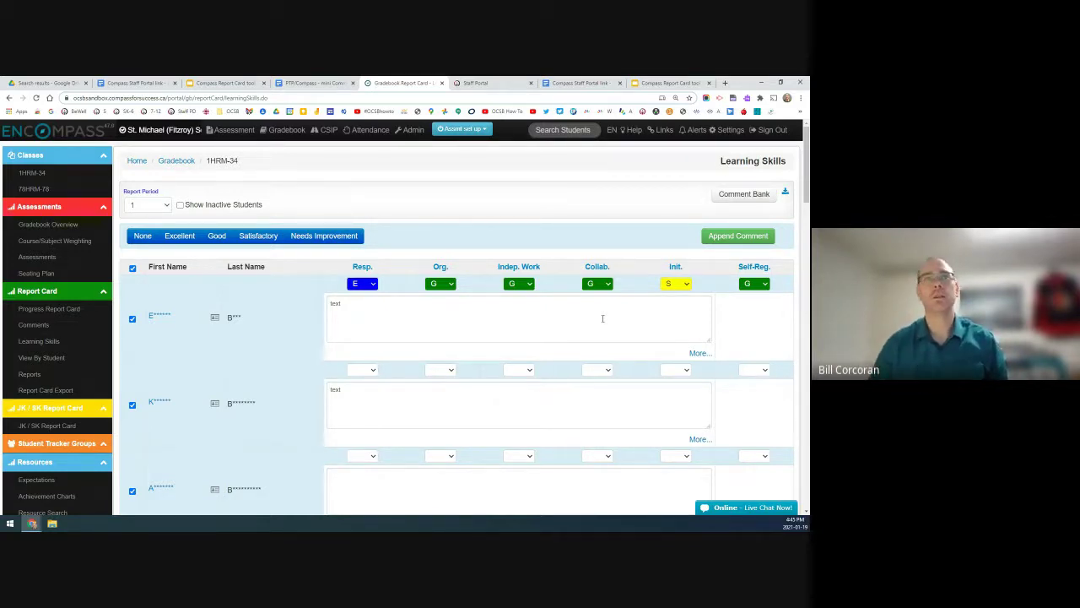
left_click(132, 268)
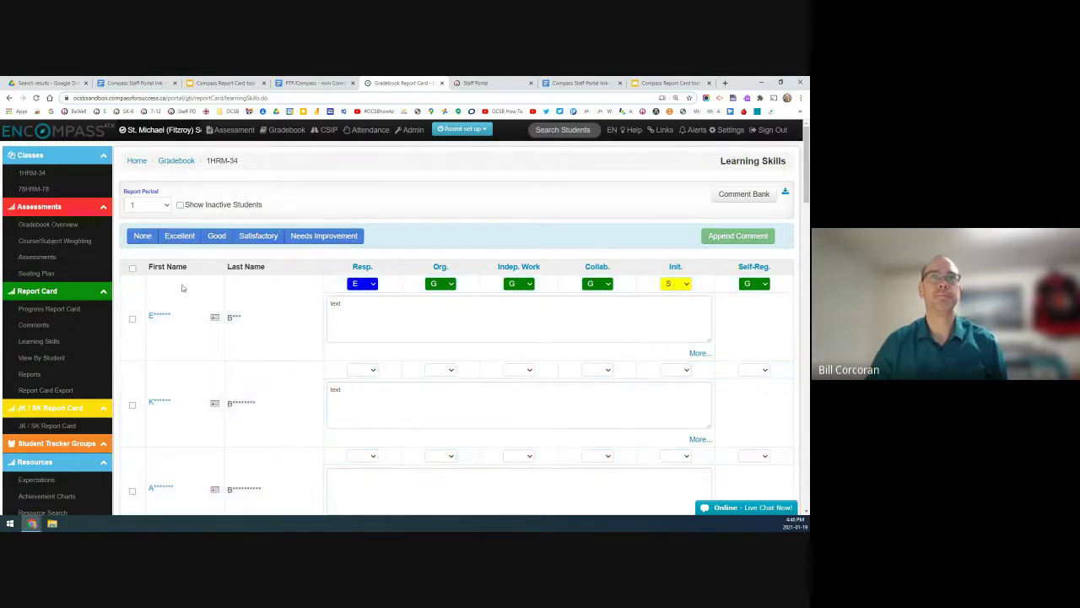
scroll(253, 308, "down", 2)
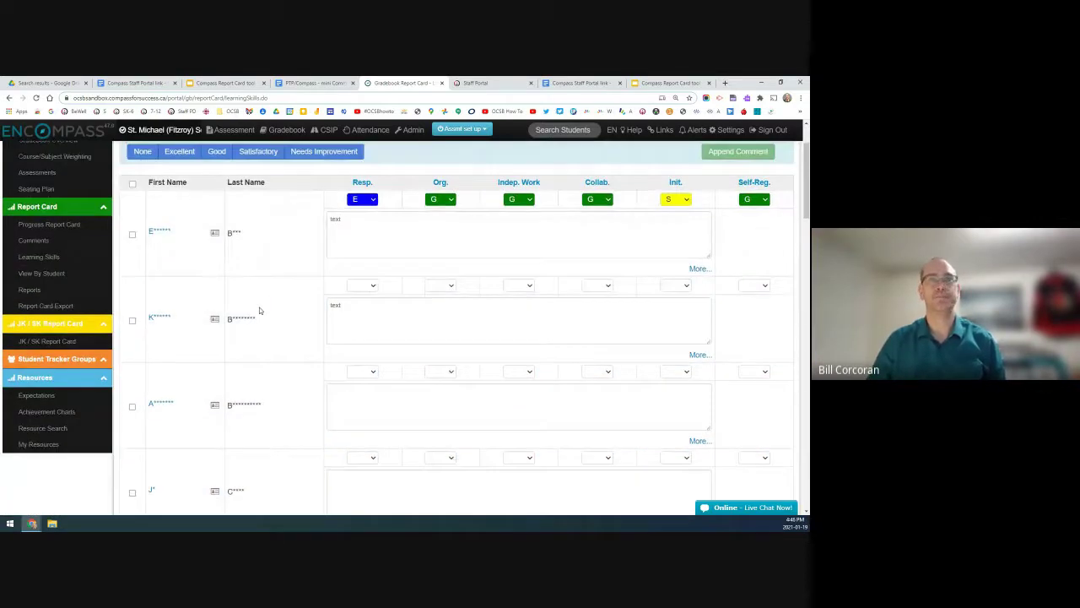
scroll(269, 297, "up", 1)
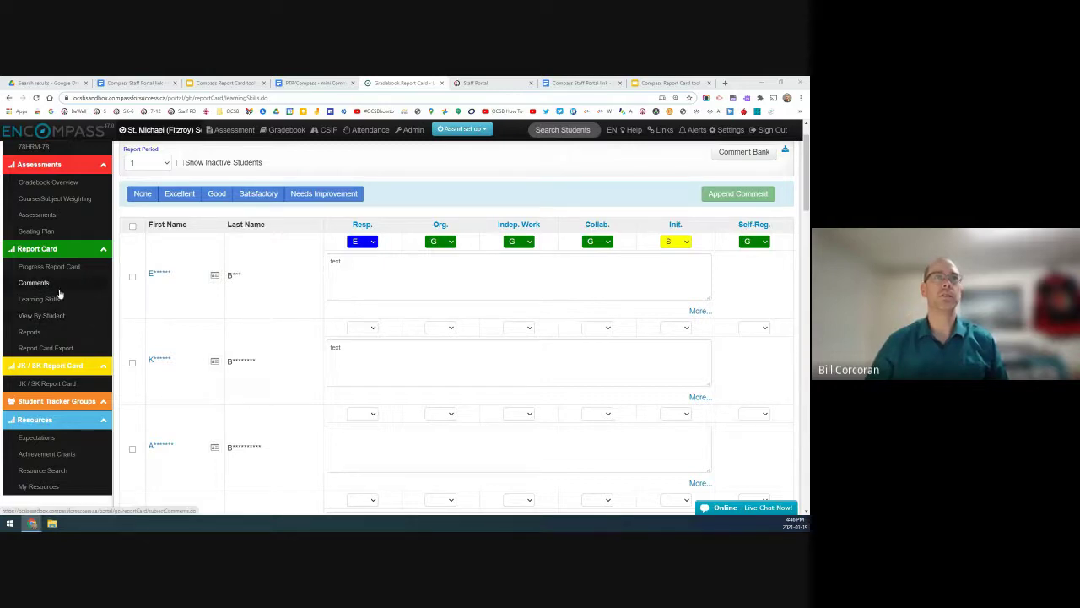
- Open the Report Card Export dashboard and view the report period choices, keeping period 1
left_click(38, 349)
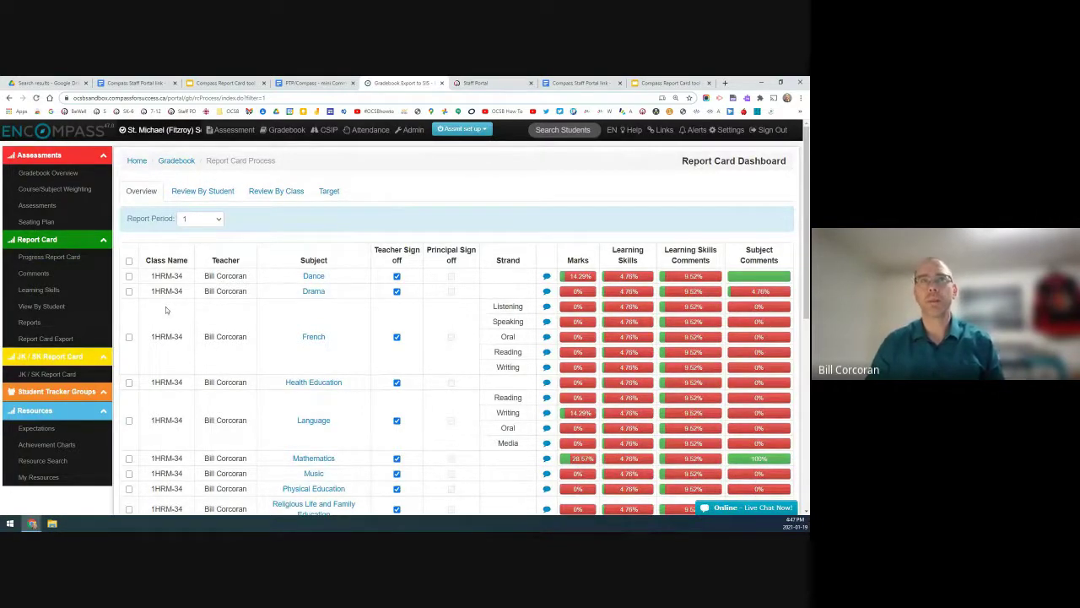
left_click(201, 223)
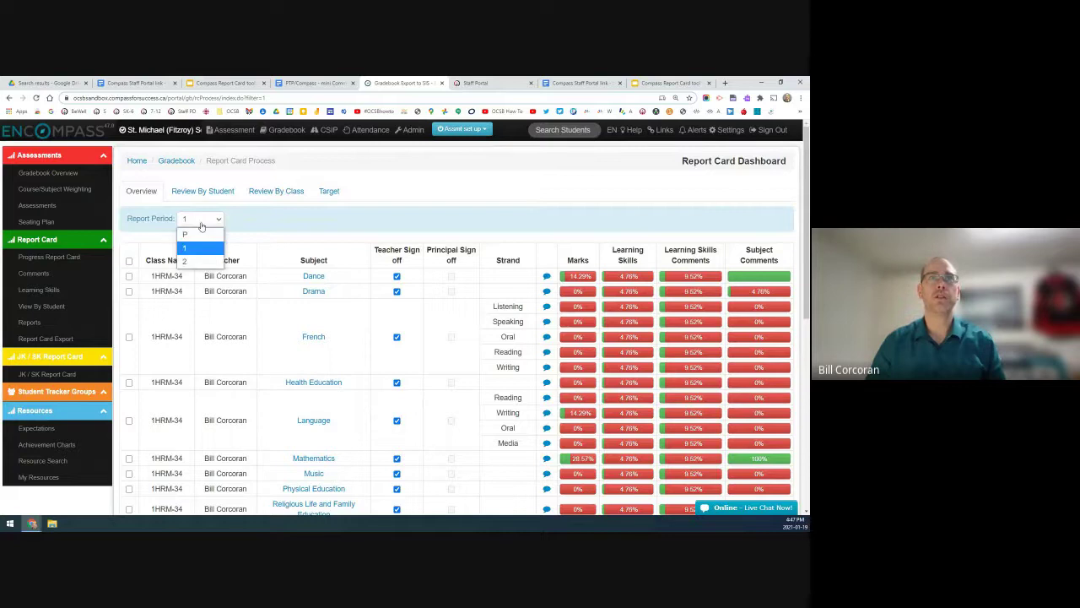
left_click(201, 224)
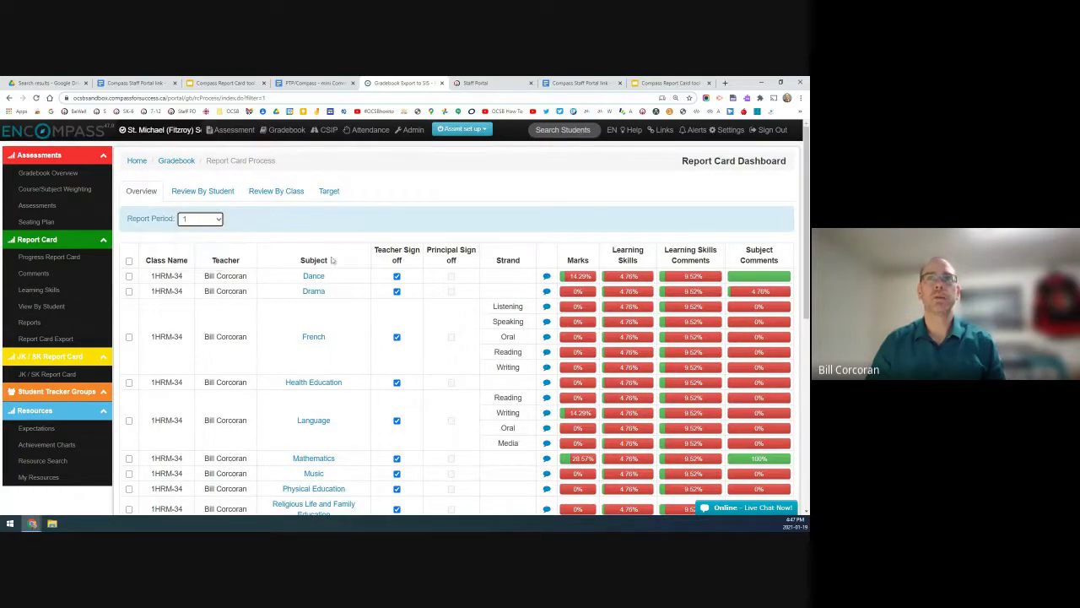
- Clear the teacher sign-off for class 1HRM-34's Dance, Drama, French, Health Education, Language and Mathematics
left_click(396, 277)
left_click(397, 291)
left_click(397, 336)
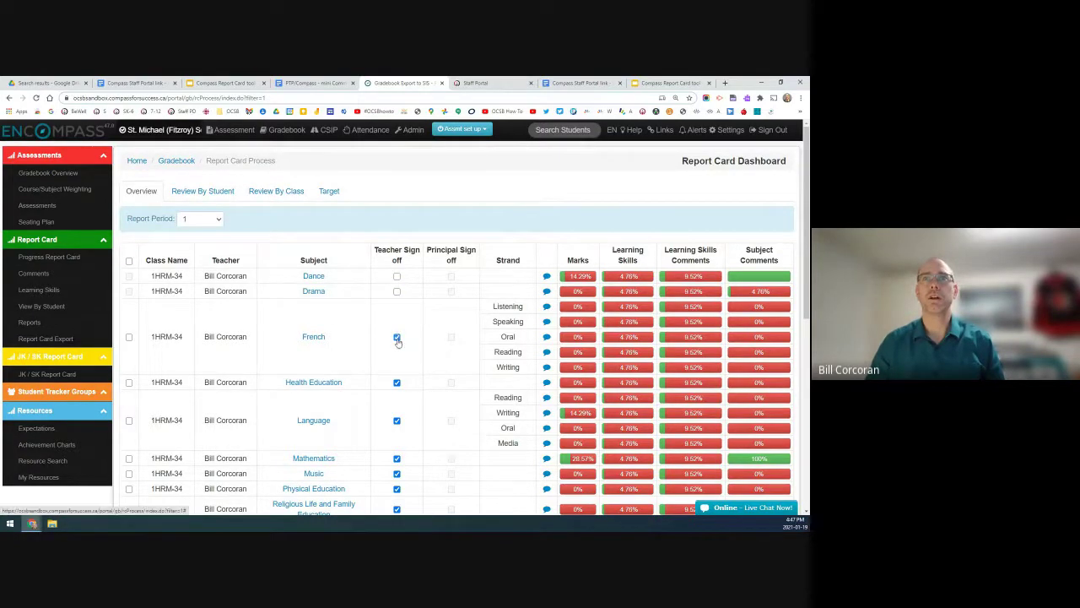
left_click(396, 383)
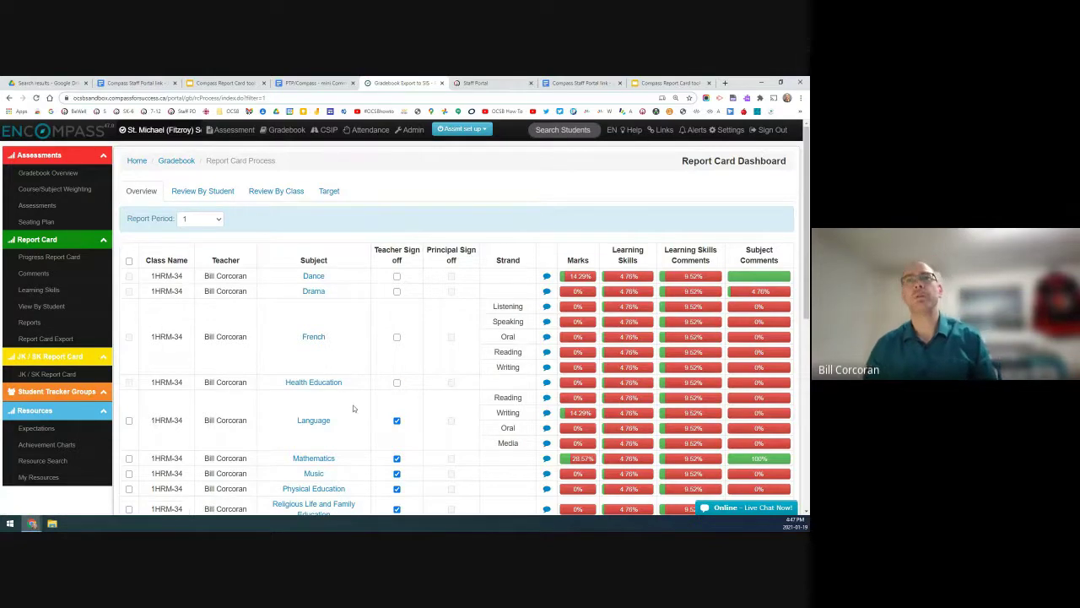
left_click(397, 420)
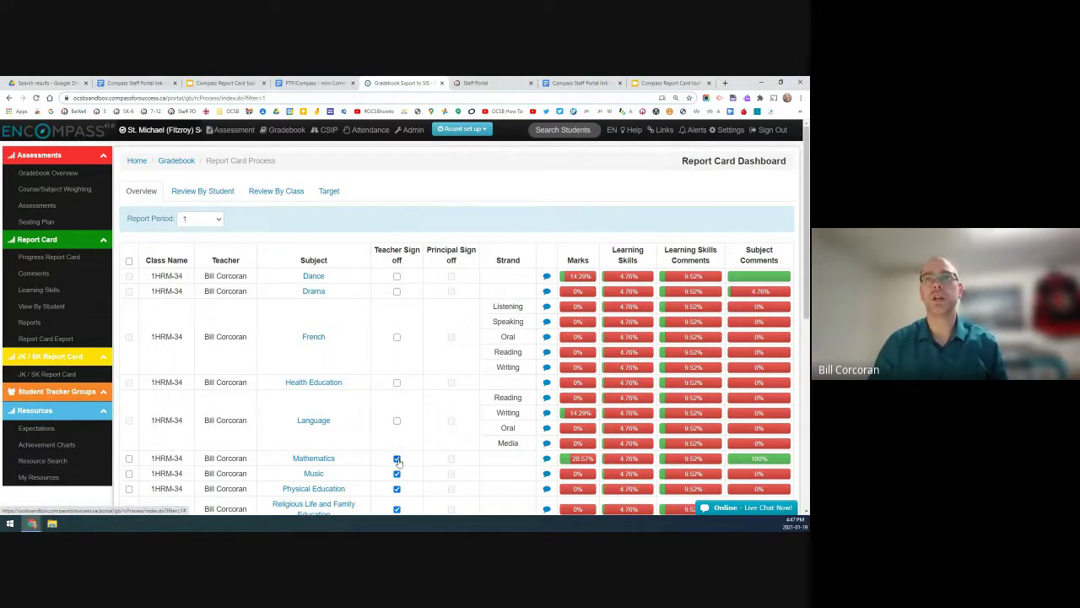
left_click(396, 458)
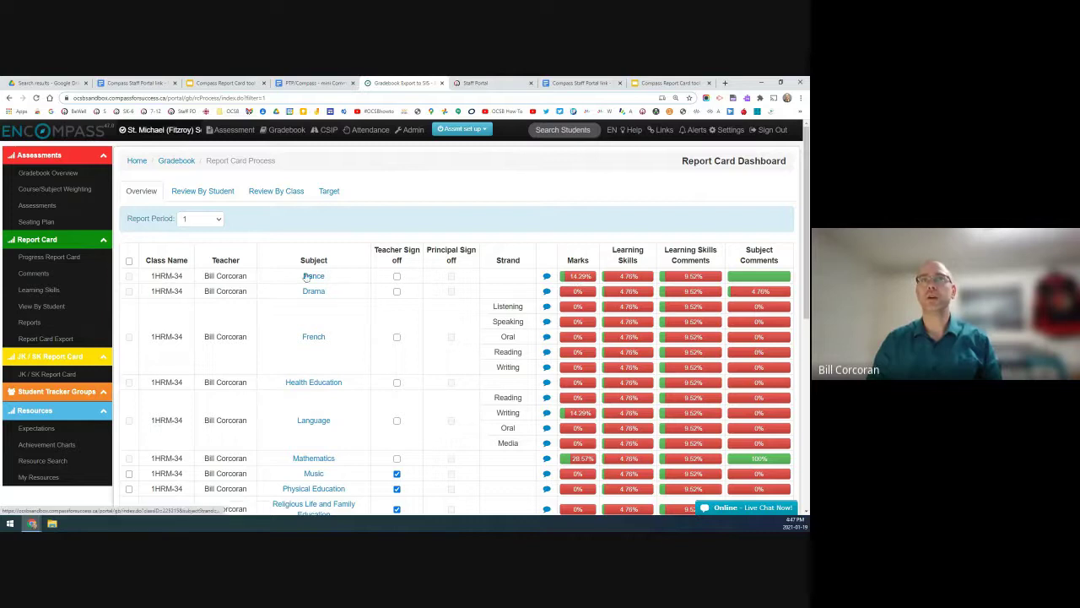
- Clear the teacher sign-off for 1HRM-34's Music, Physical Education, Religious Life and Family Education, Science and Technology, Social Studies and Visual Arts
scroll(346, 337, "down", 1)
scroll(346, 336, "down", 2)
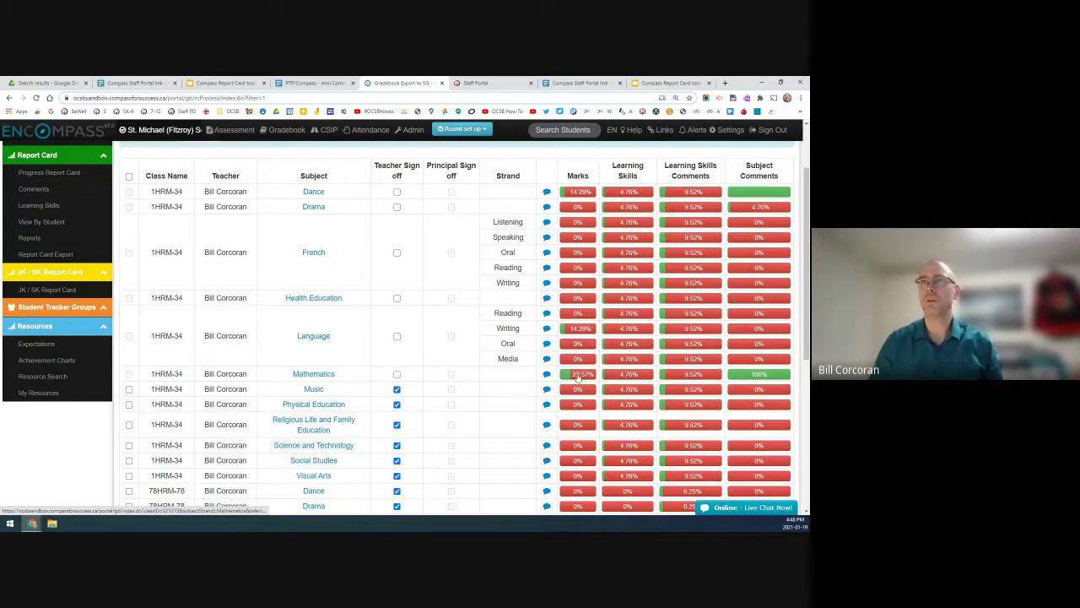
scroll(470, 398, "up", 1)
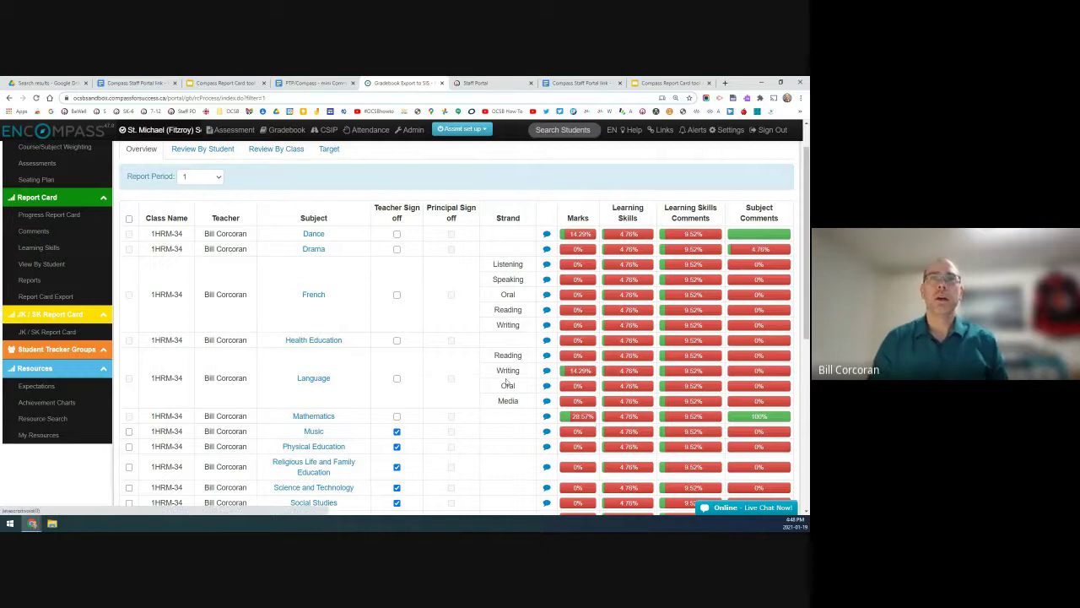
left_click(396, 430)
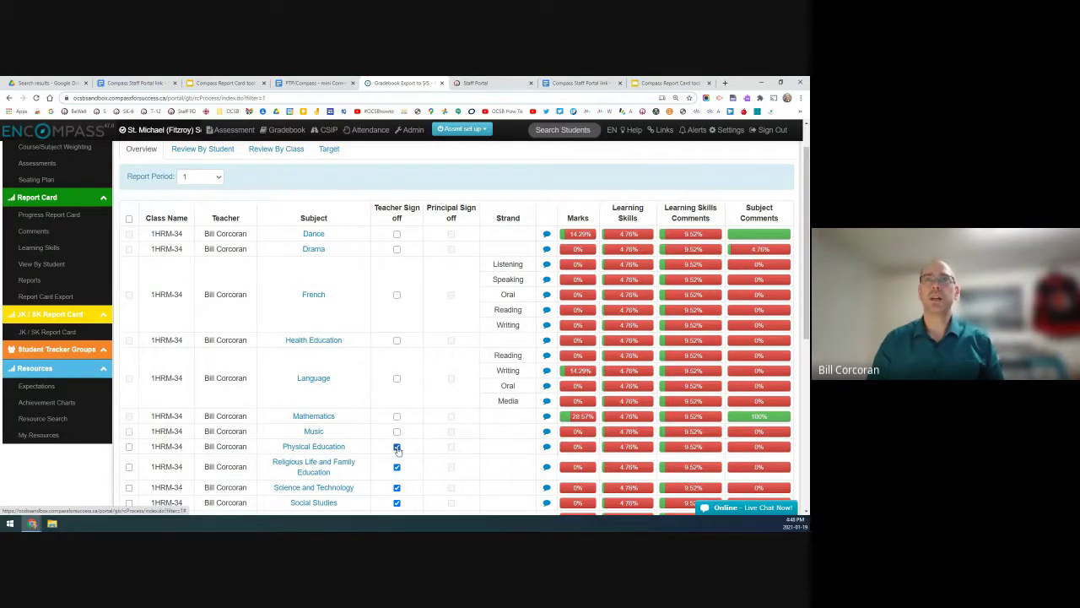
left_click(397, 448)
left_click(397, 466)
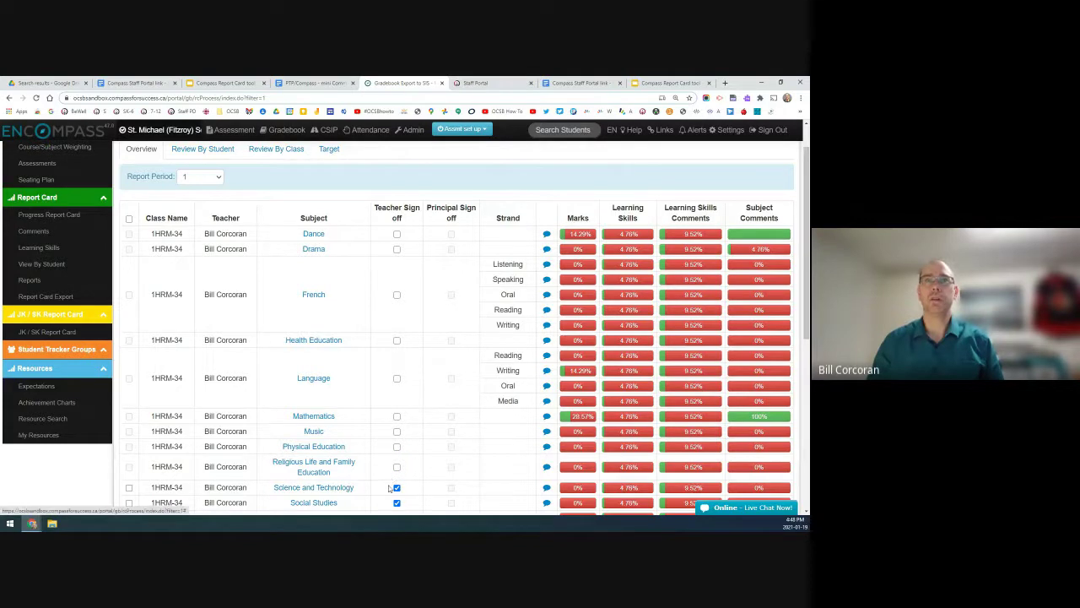
left_click(397, 487)
left_click(397, 503)
scroll(432, 403, "down", 1)
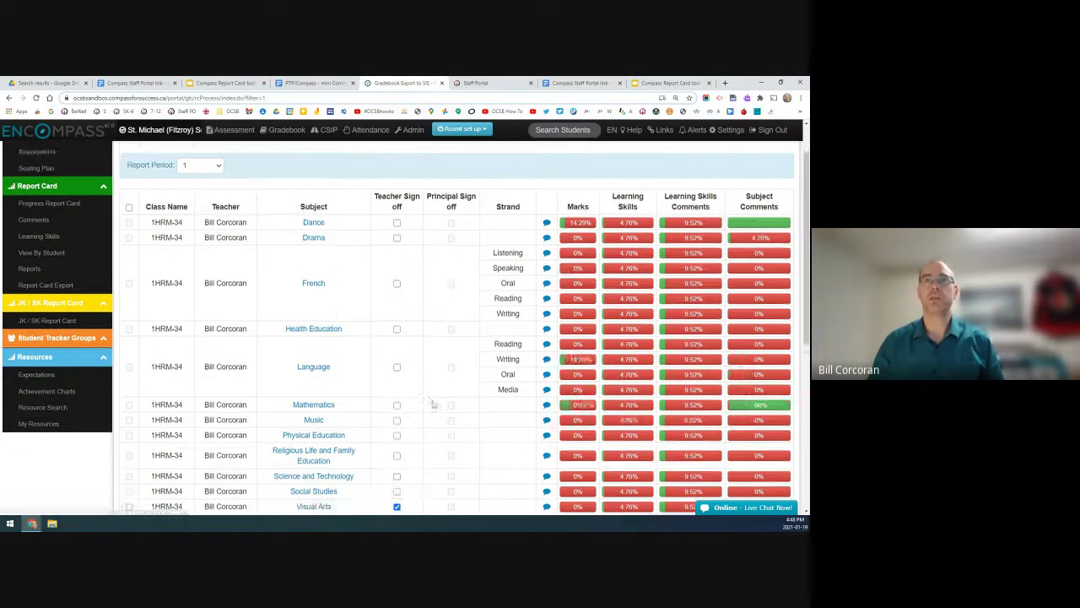
scroll(432, 404, "down", 3)
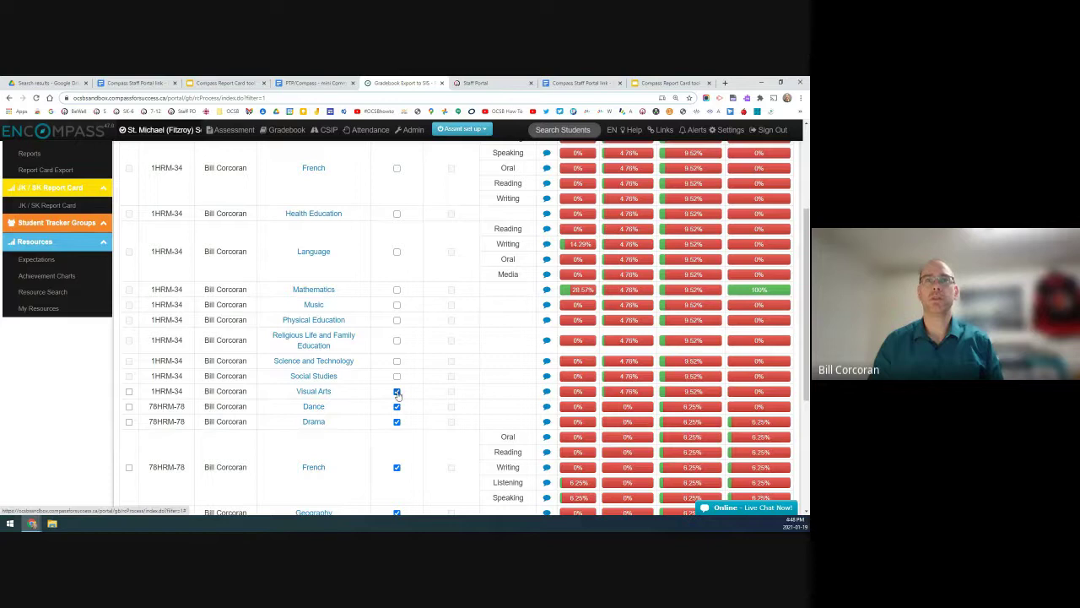
left_click(396, 394)
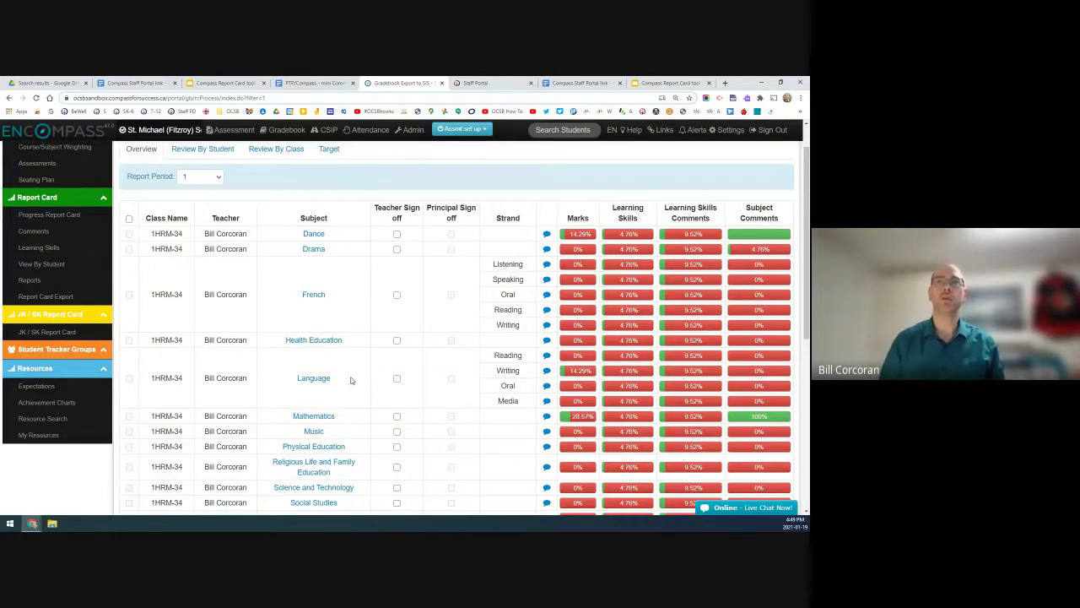
- Mark 1HRM-34's Mathematics as signed off by the teacher and open the review by class
left_click(396, 417)
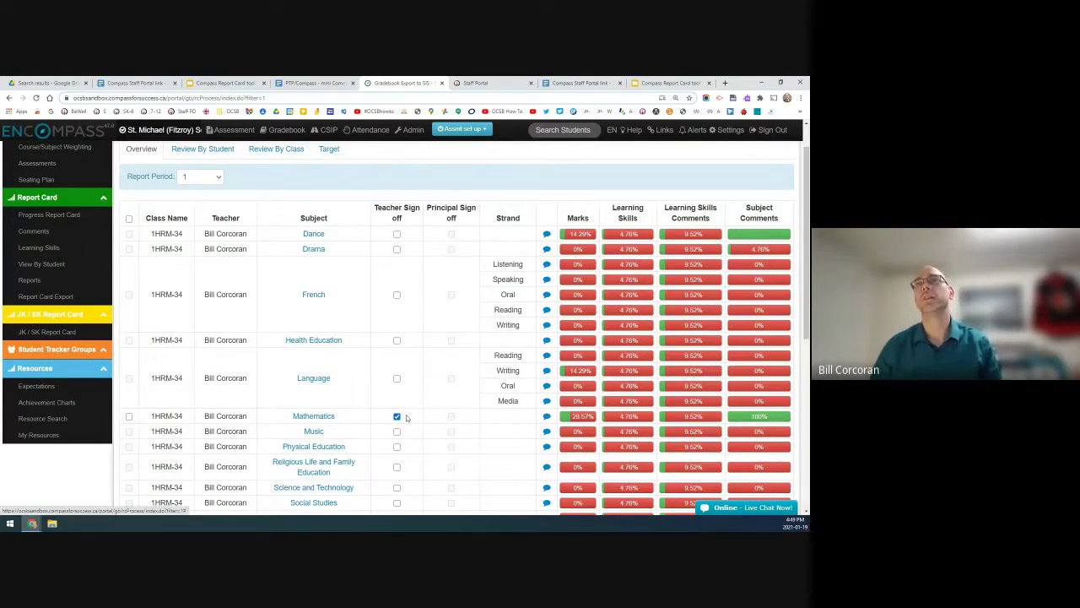
scroll(406, 416, "up", 1)
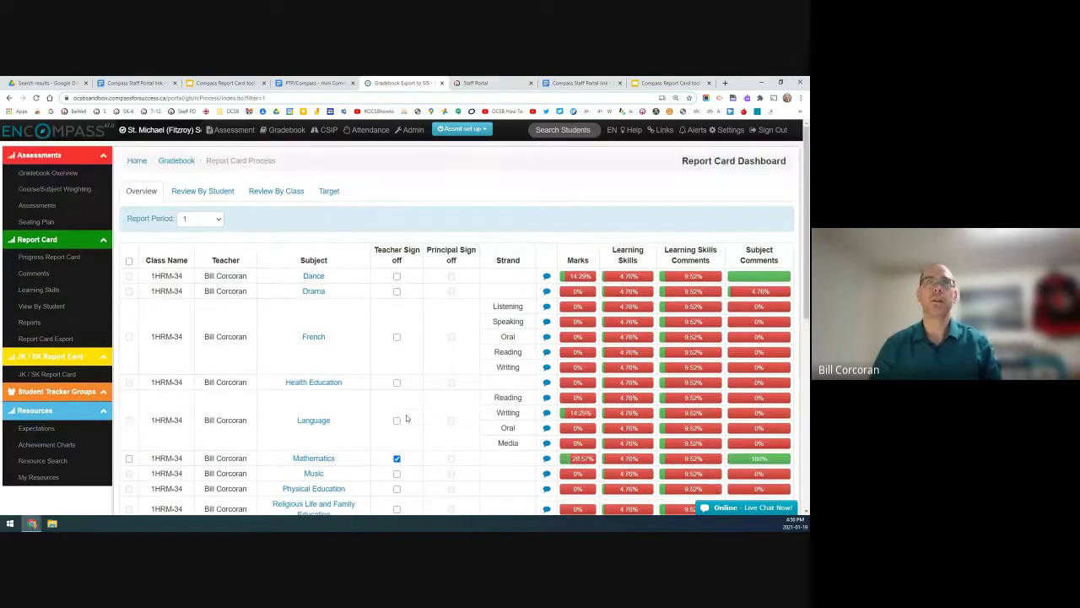
left_click(278, 194)
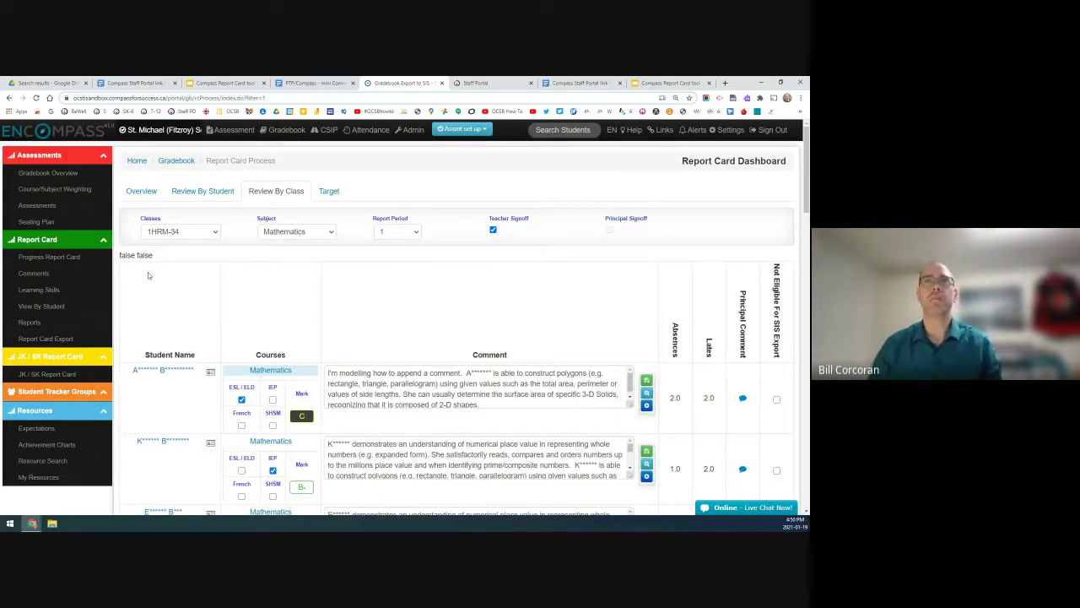
- View the class and subject choices, keeping 1HRM-34 and Mathematics, and look over the students' marks and comments
left_click(199, 232)
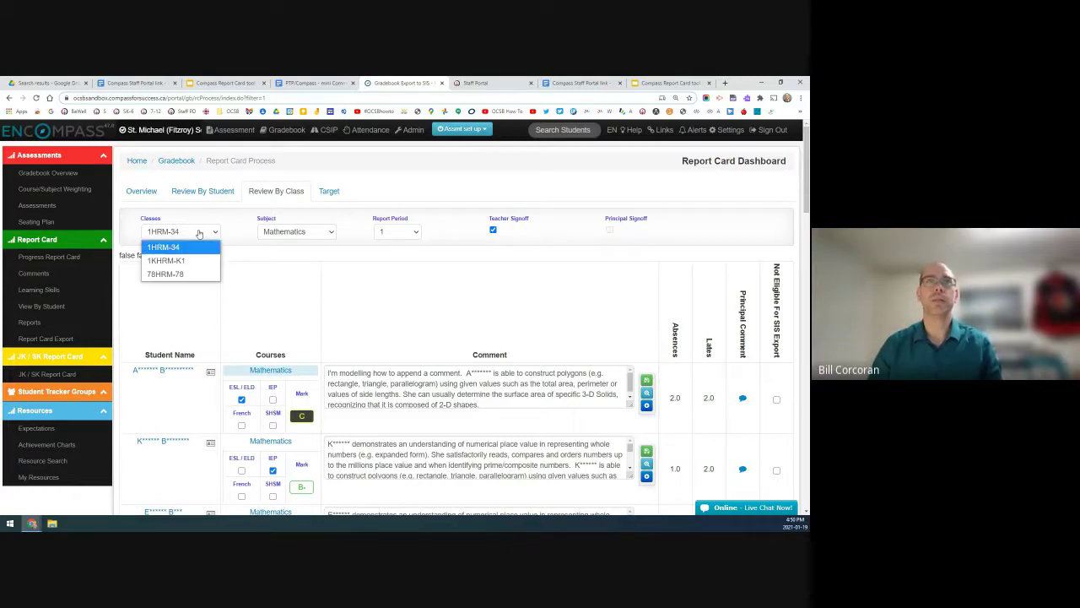
left_click(199, 232)
left_click(291, 233)
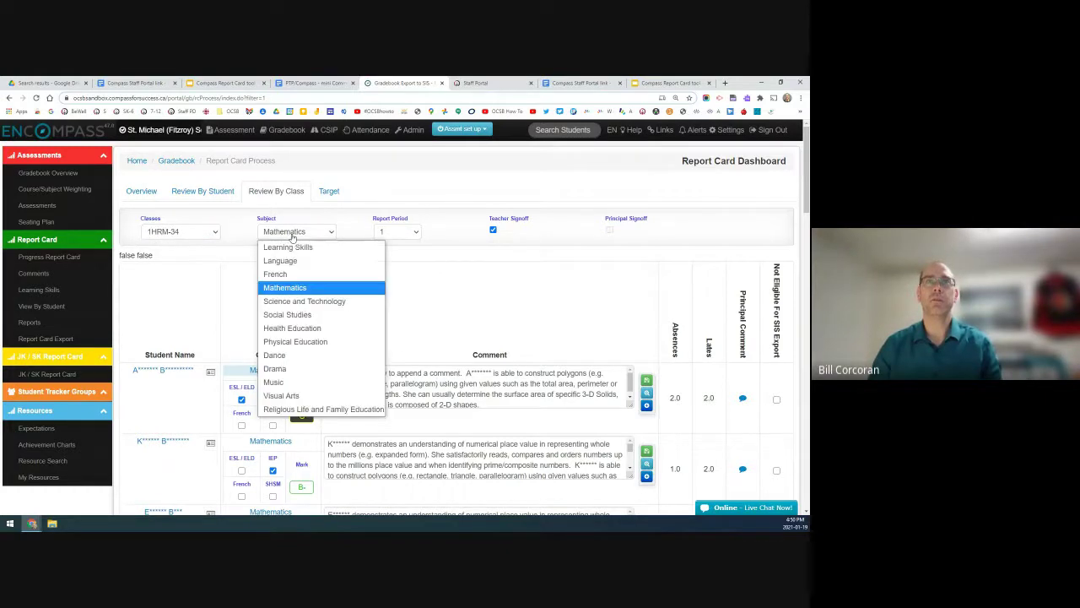
left_click(292, 238)
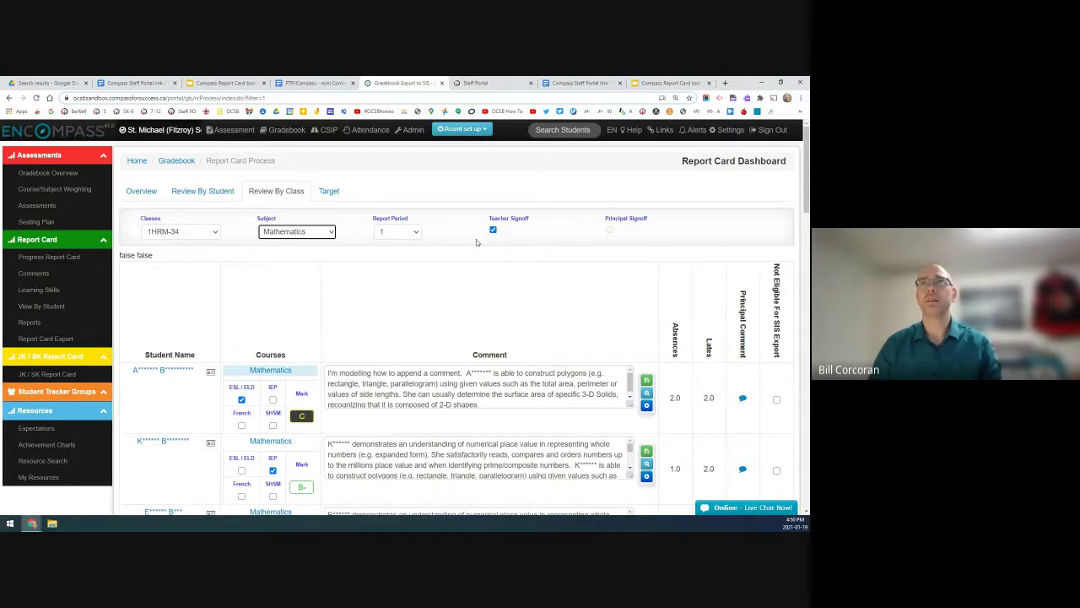
scroll(464, 253, "down", 2)
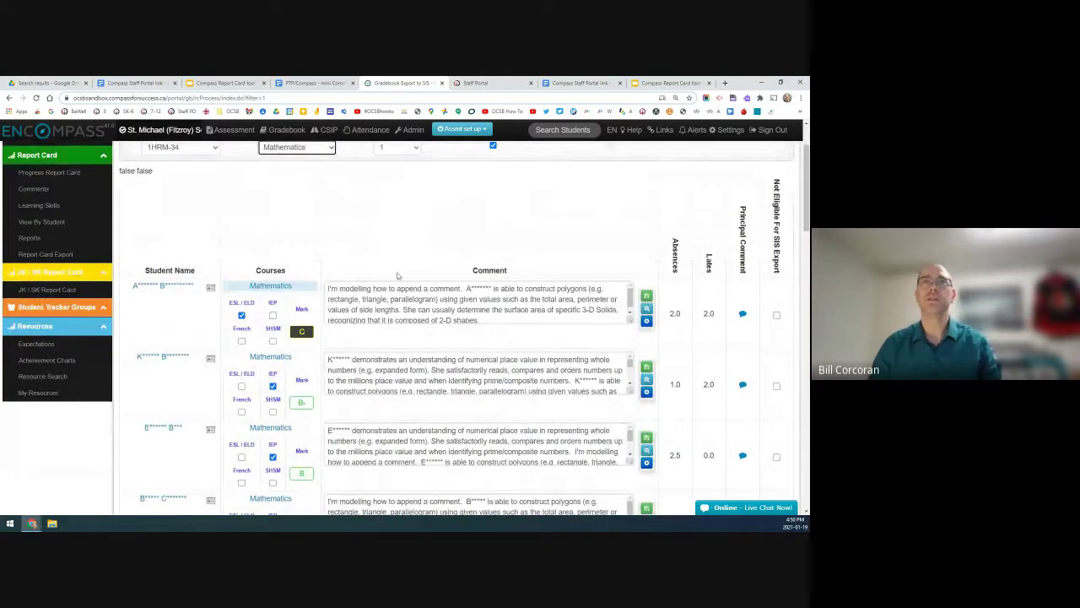
- Examine the students' Mathematics marks and comments for 1HRM-34, reading through the longer comment texts
scroll(473, 302, "down", 1)
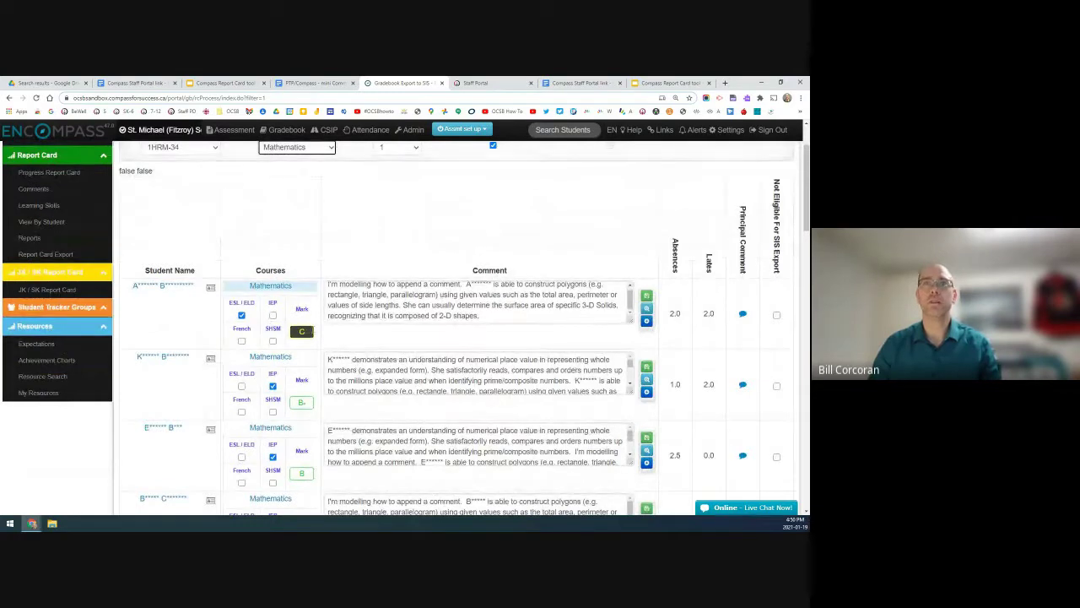
left_click(302, 402)
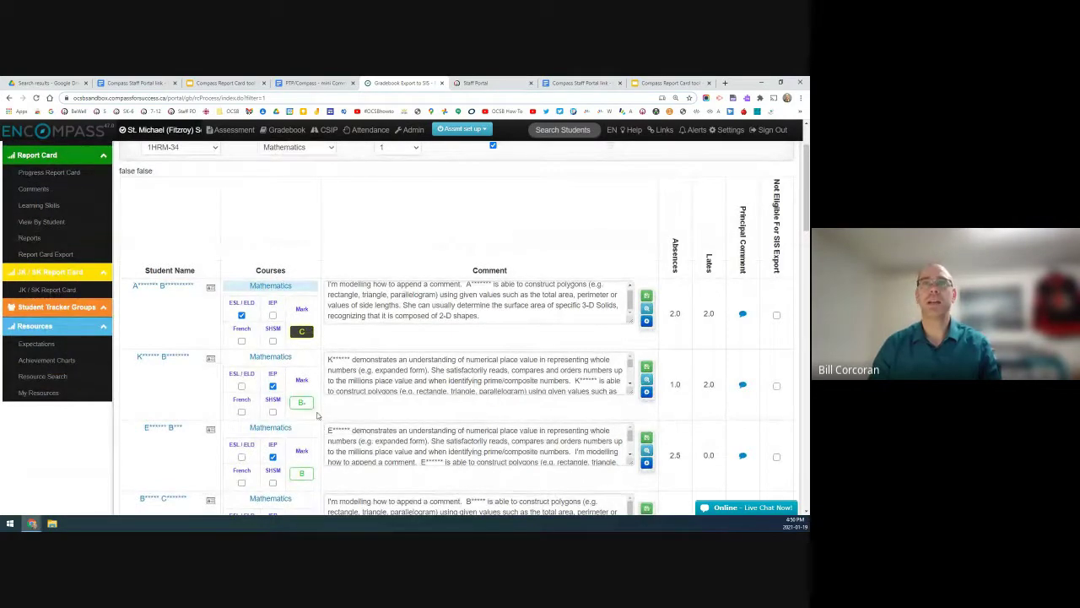
scroll(317, 415, "down", 1)
scroll(329, 406, "down", 1)
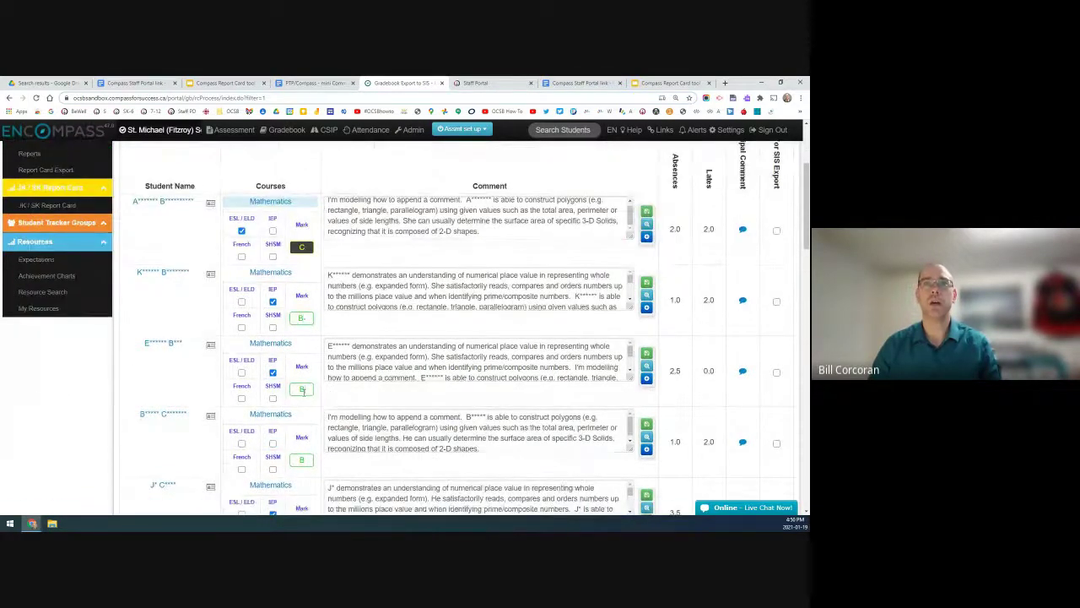
left_click(394, 367)
scroll(394, 367, "up", 1)
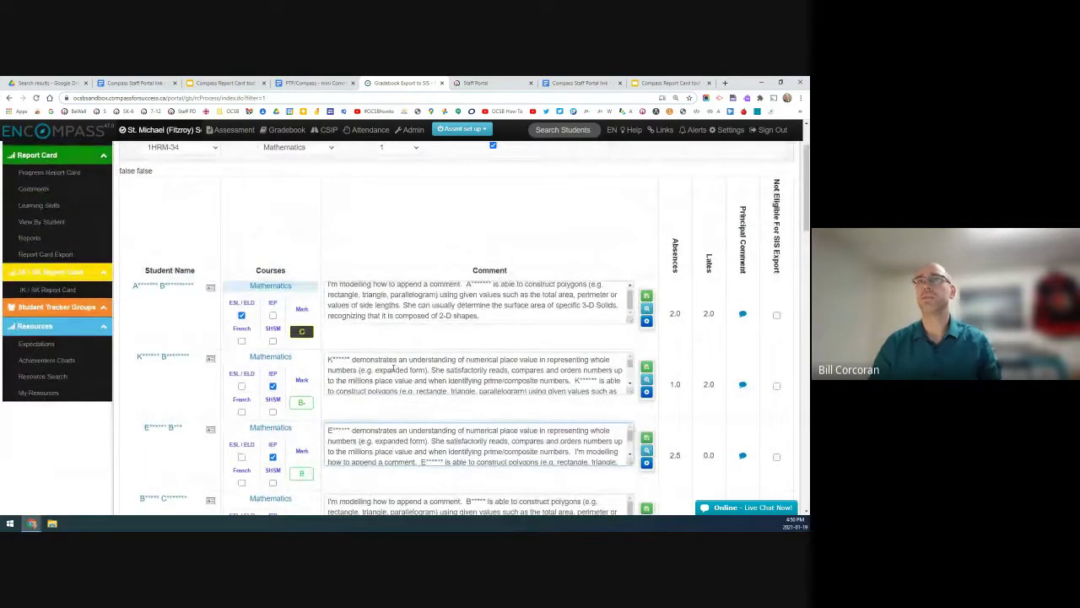
scroll(395, 368, "down", 2)
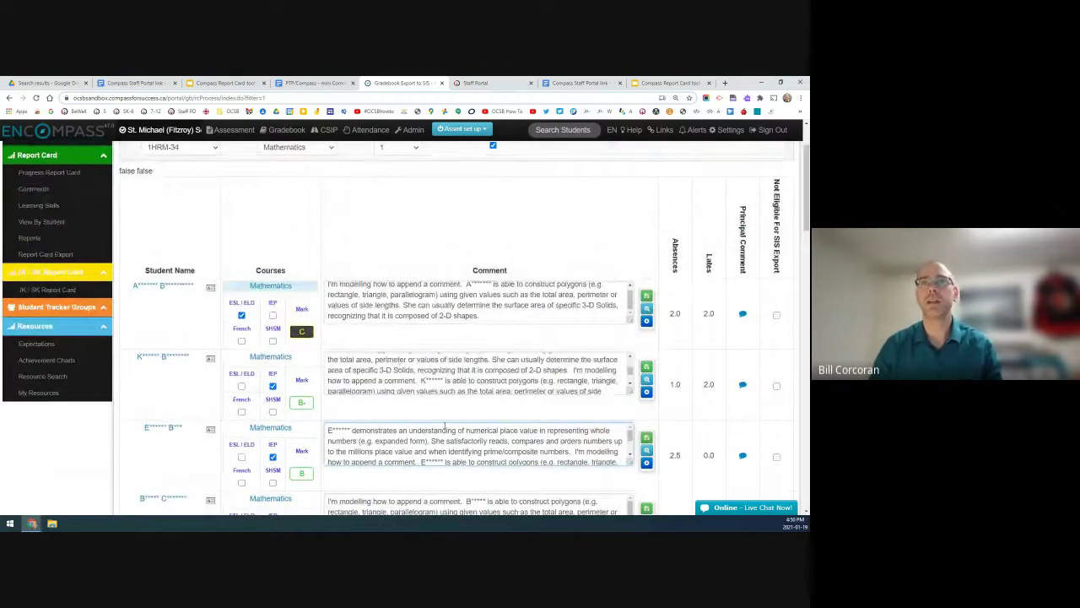
scroll(422, 388, "down", 1)
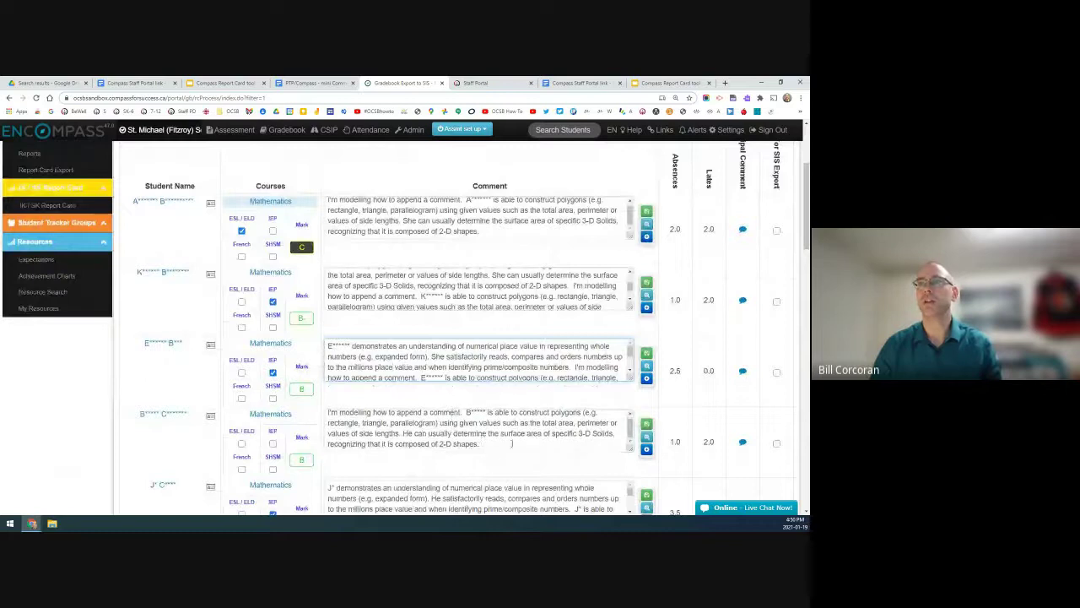
- Clear the teacher sign-off for 1HRM-34's Mathematics and reapply it
scroll(555, 217, "up", 1)
scroll(552, 218, "up", 2)
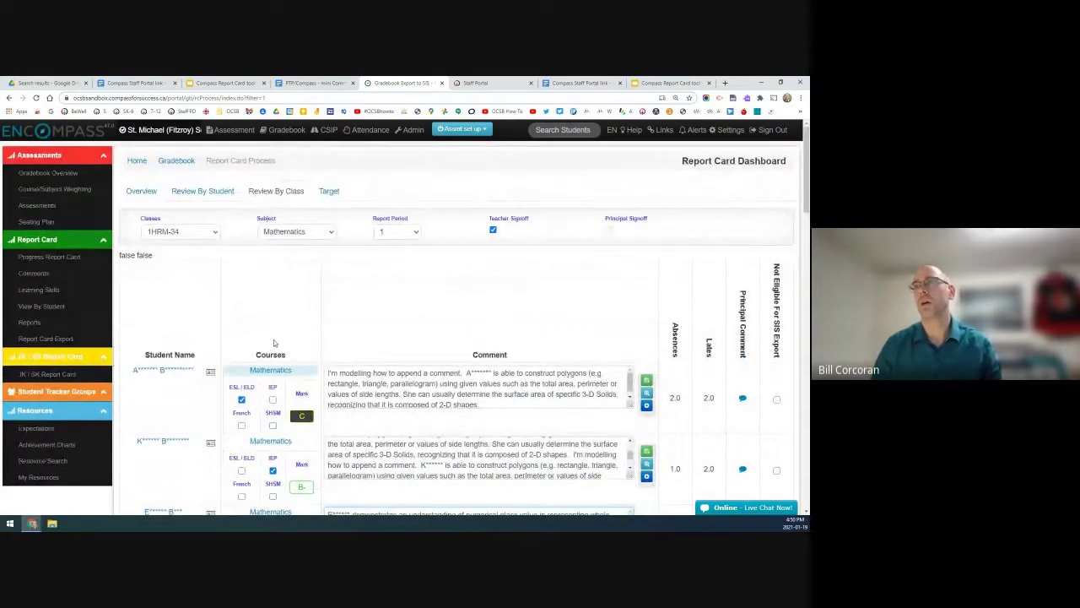
left_click(493, 230)
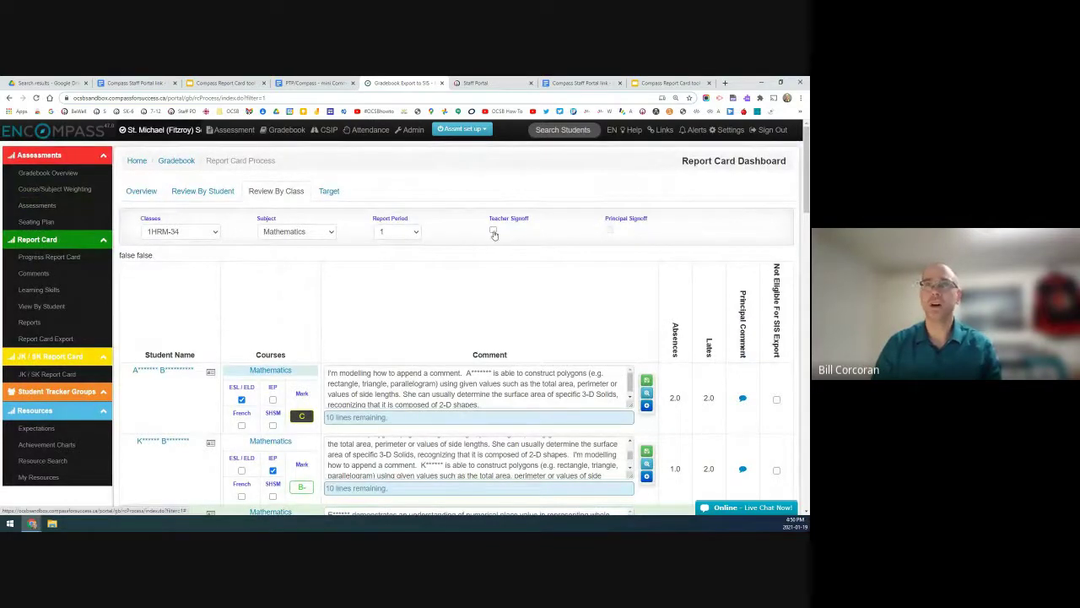
left_click(494, 231)
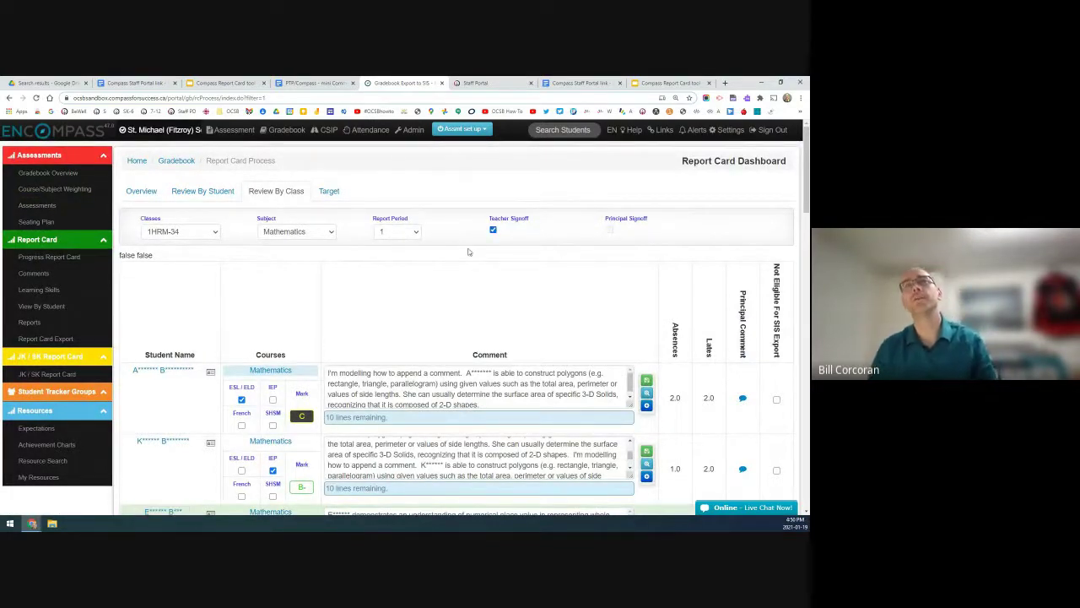
- Open the review by student, view the list of students and examine the selected student's marks and comments across the subjects
left_click(216, 194)
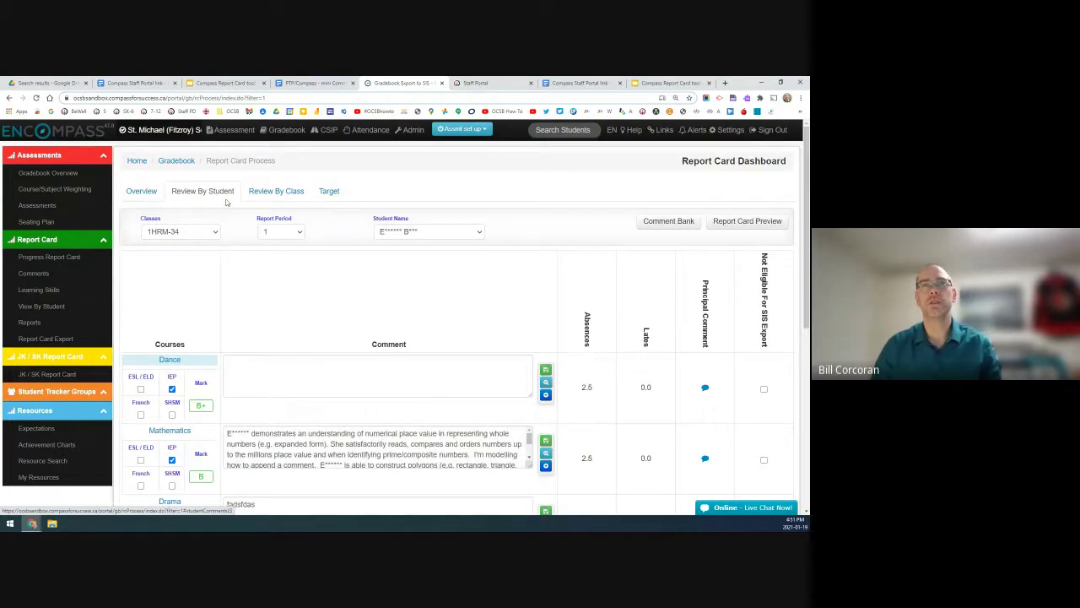
left_click(435, 233)
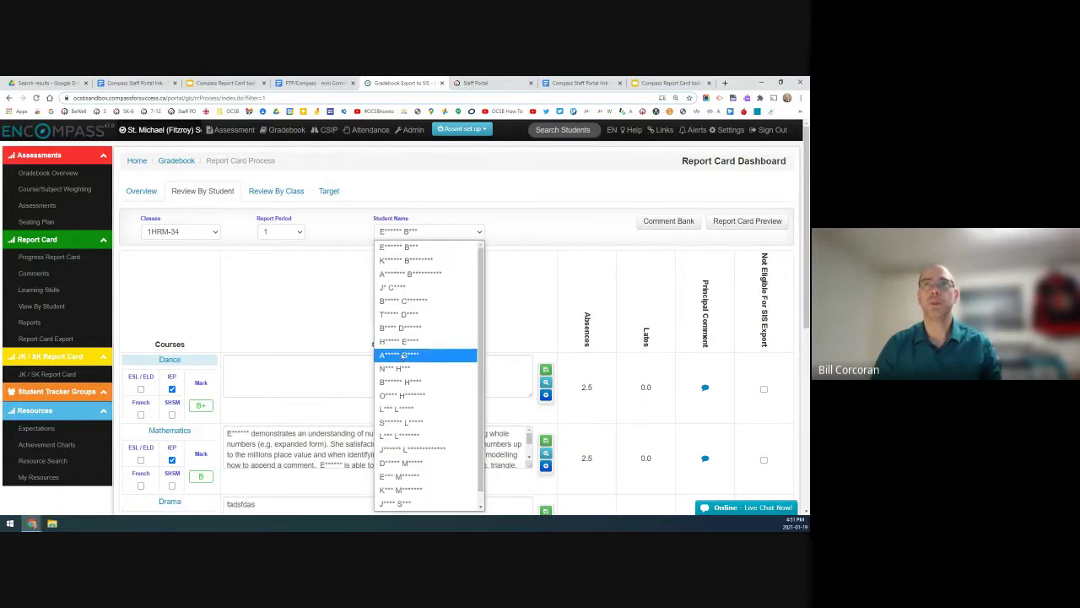
left_click(366, 281)
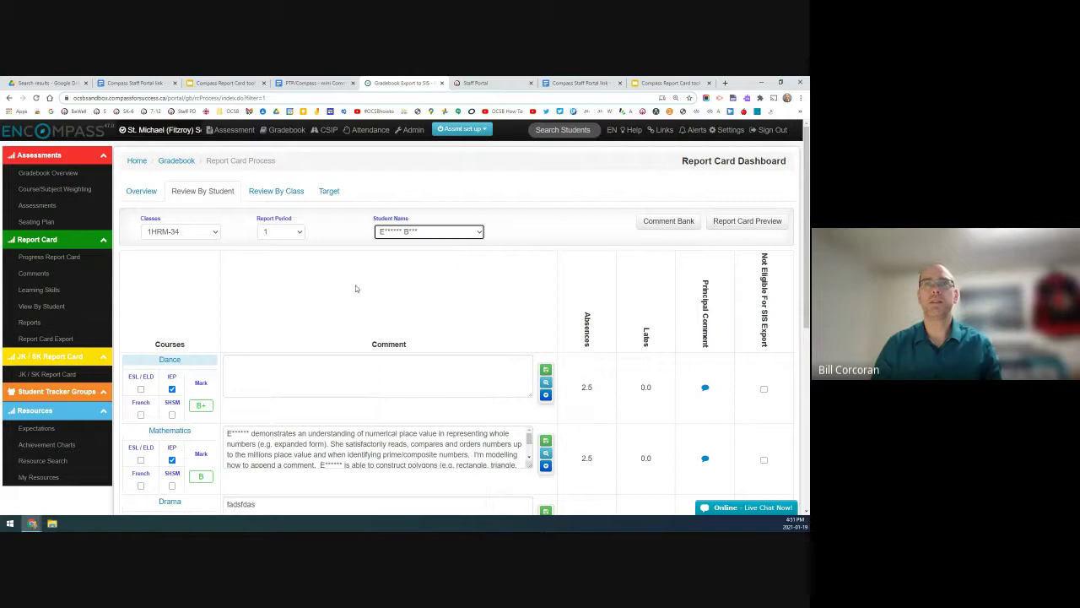
scroll(356, 289, "down", 4)
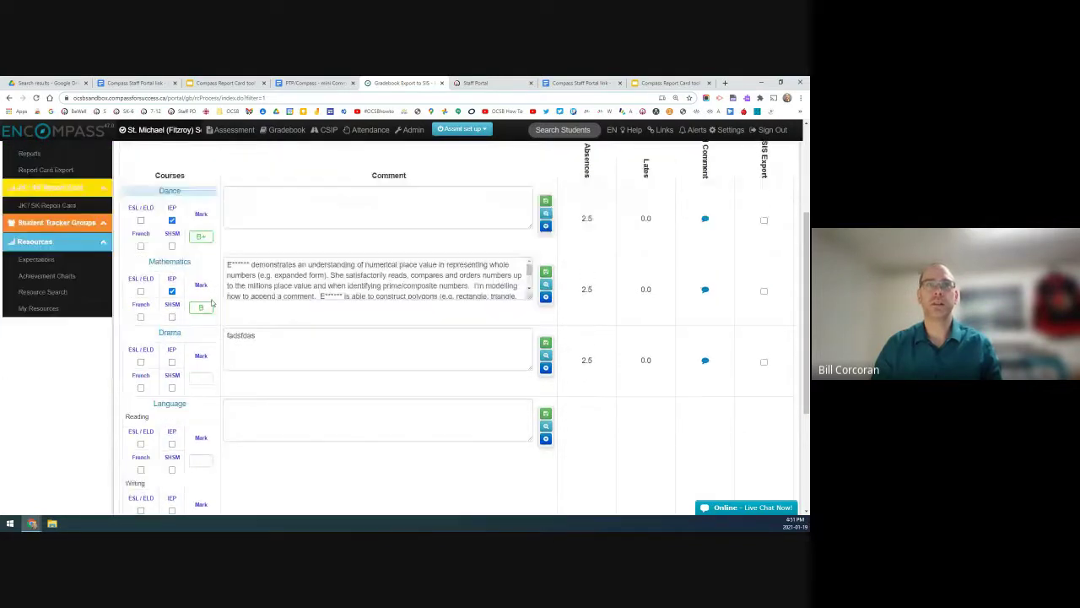
scroll(203, 312, "down", 3)
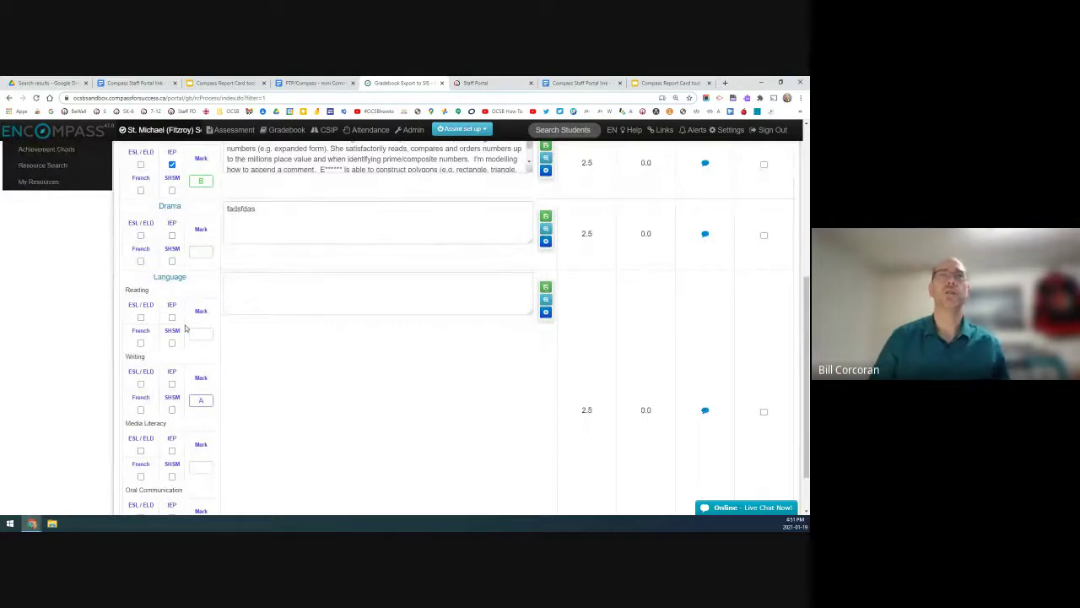
scroll(185, 327, "up", 5)
scroll(186, 328, "up", 2)
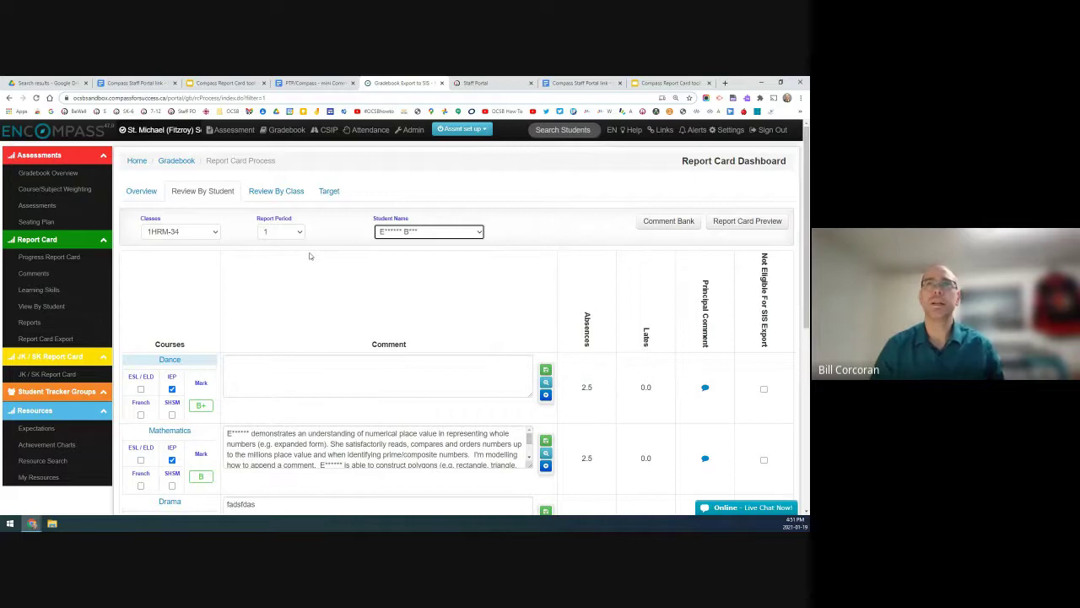
- Return to the report card overview, and open the JK / SK Report Card with its preview choices
left_click(142, 192)
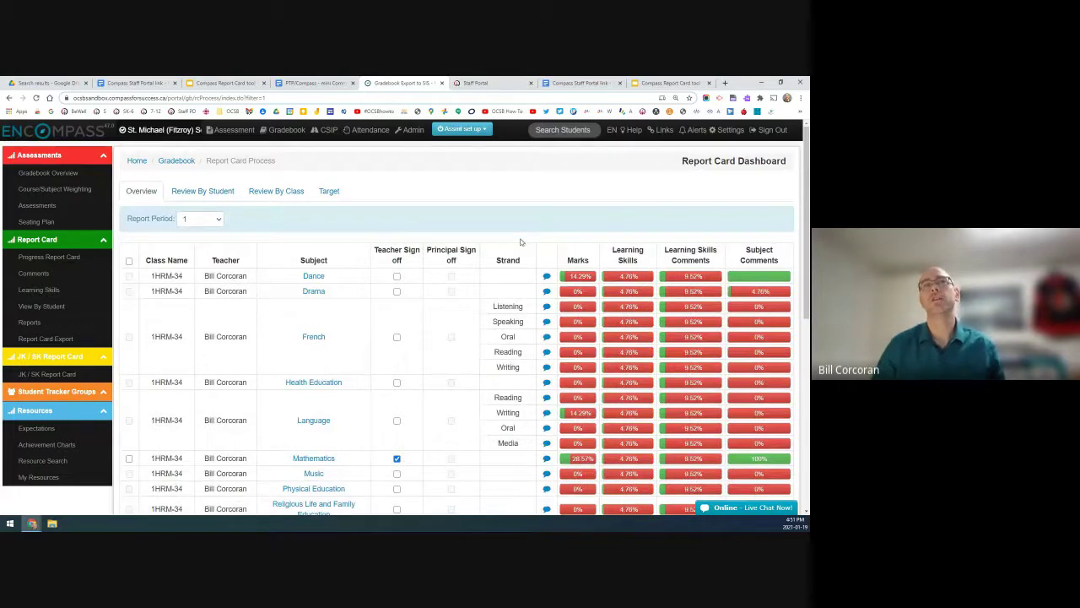
left_click(66, 377)
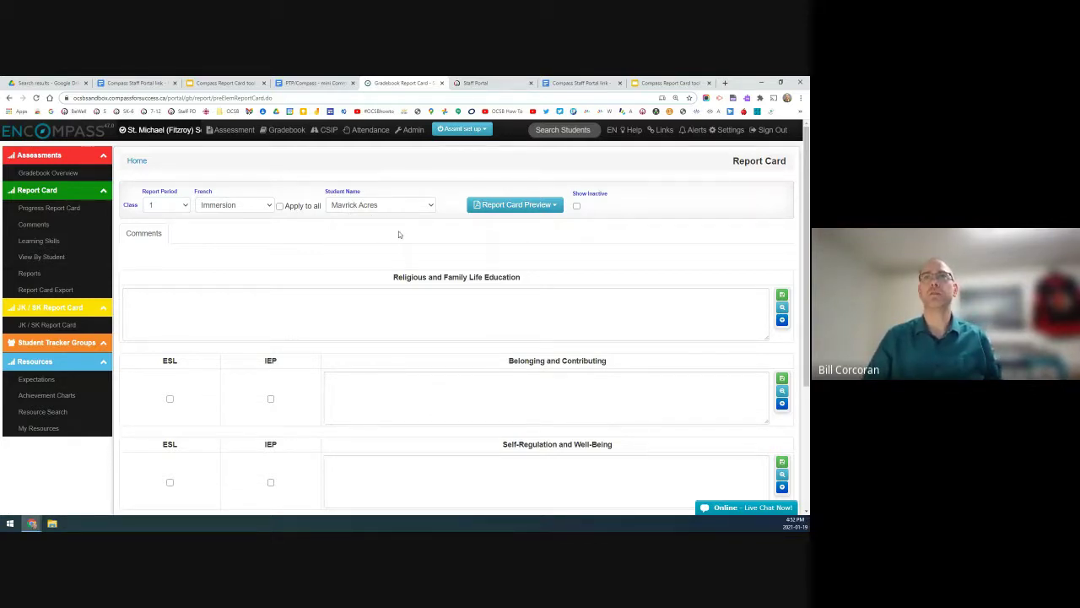
left_click(513, 207)
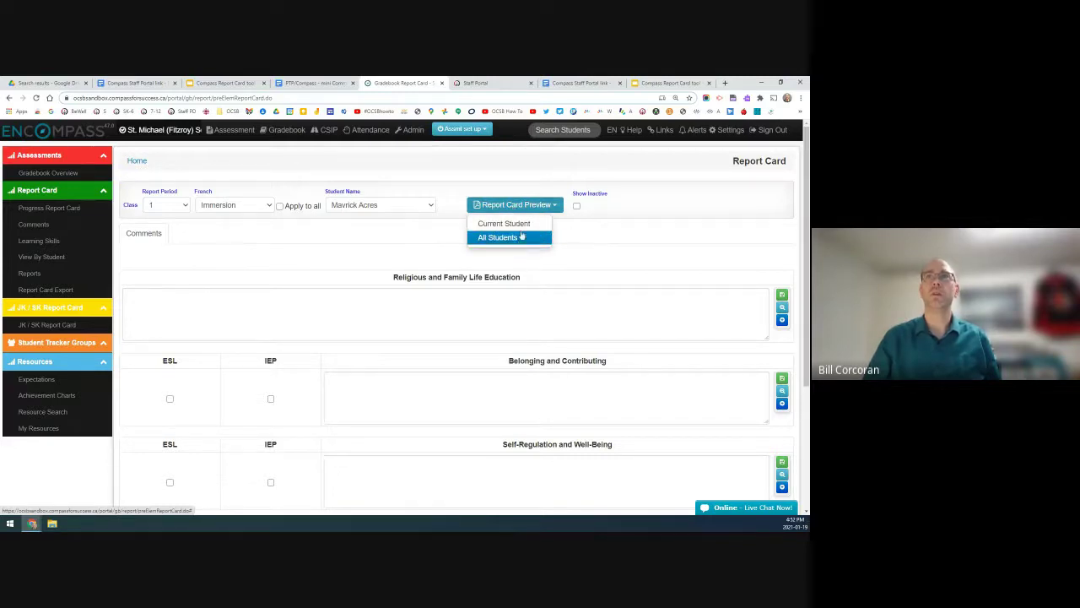
- Enter the comment "Text" under Religious and Family Life Education and "text" under Belonging and Contributing
left_click(294, 315)
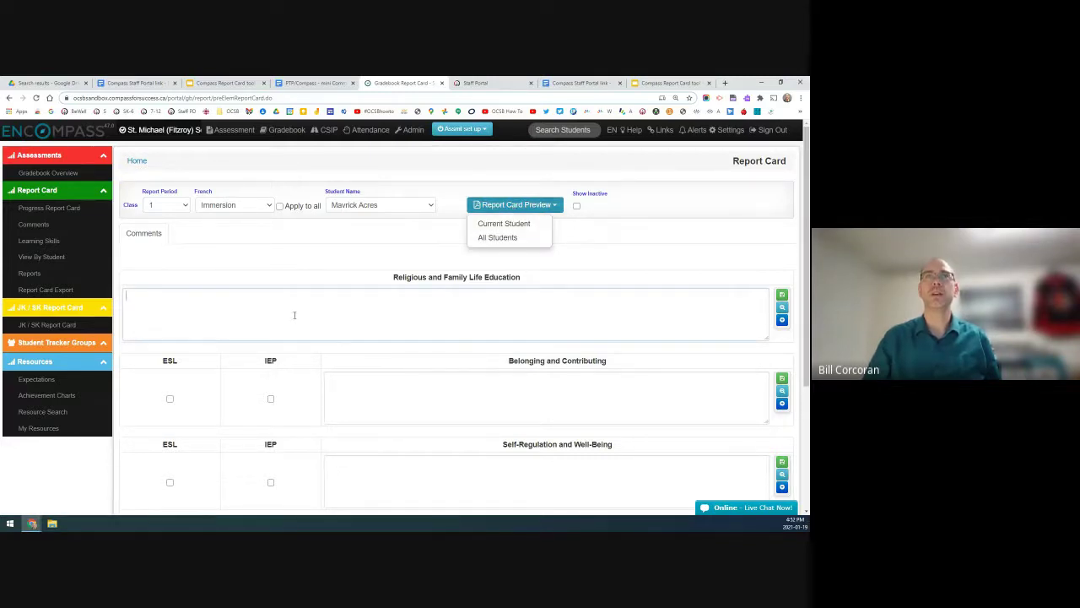
type("Text")
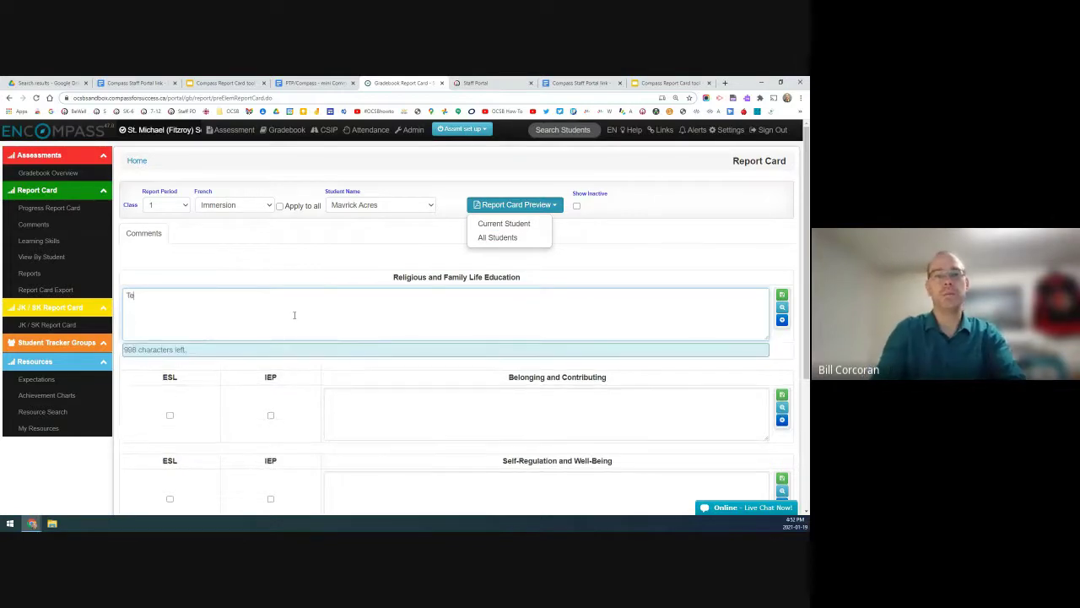
left_click(517, 422)
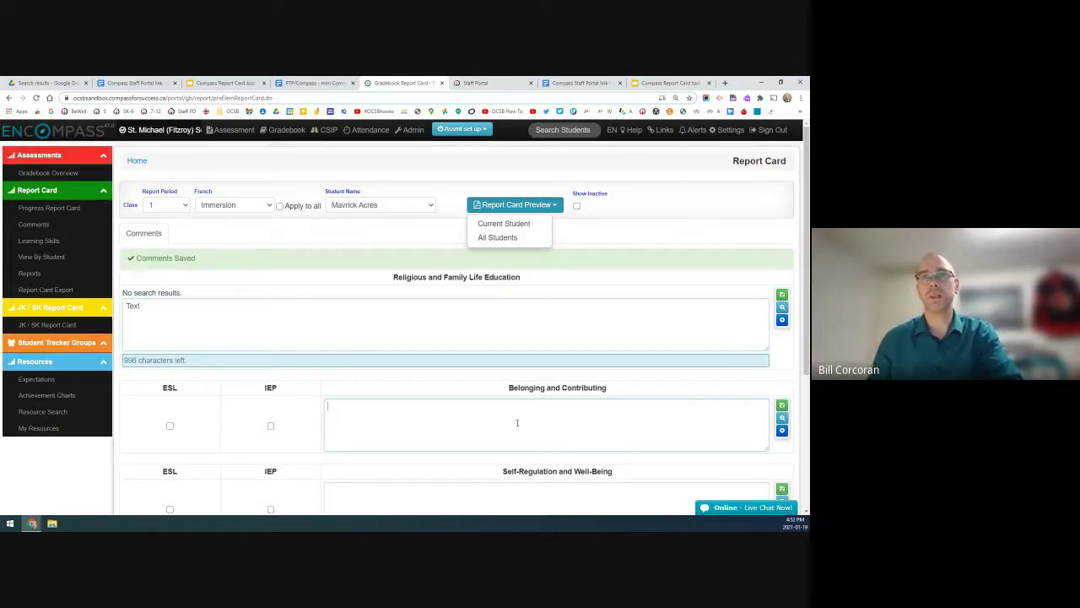
type("text")
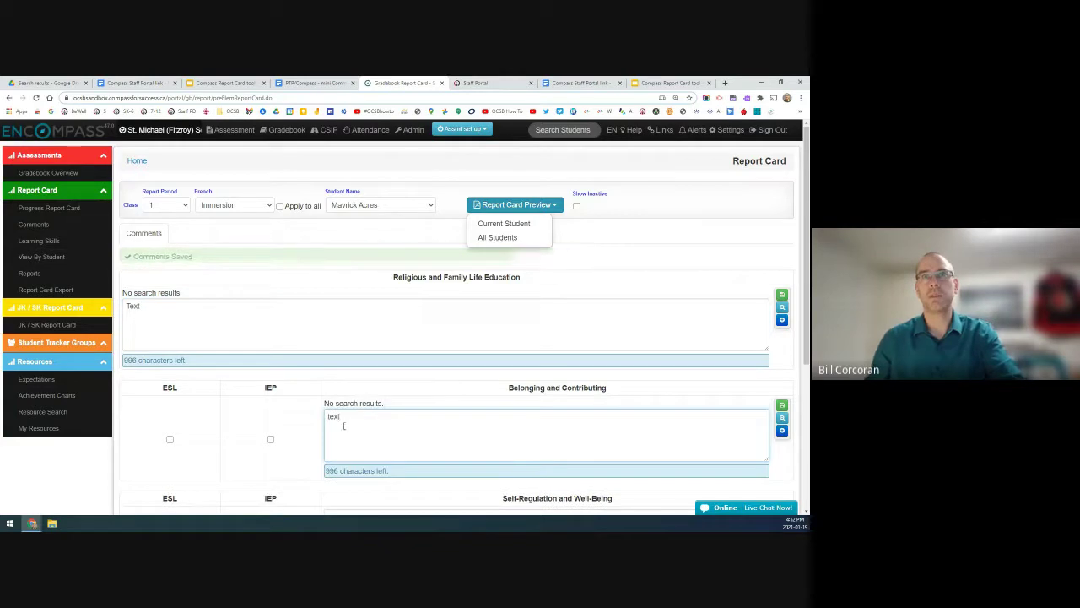
- Replace the Belonging and Contributing and the Religious and Family Life Education comments with the copied "N" is able to construct polygons comment
double_click(332, 416)
type("\"N\" is able to construct polygons (e.g. rectangle, triangle, parallelogram) using given values such as the total area, perimeter or values of side lengths. \"P\" can usually determine the surface area of specific 3-D Solids, recognizing that it is composed of 2-D shapes.")
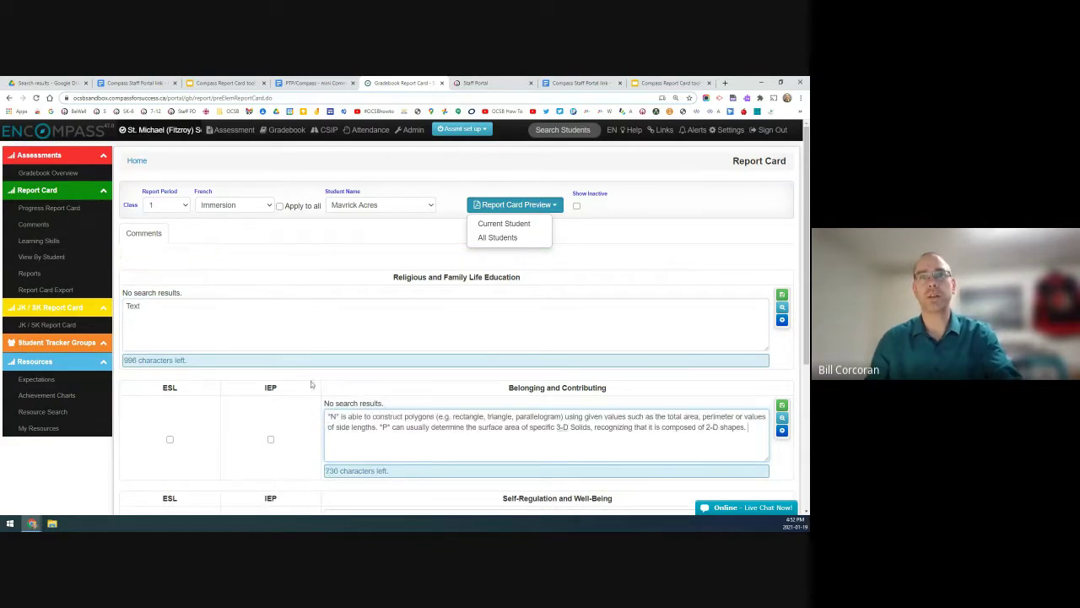
left_click(137, 305)
double_click(138, 305)
type("\"N\" is able to construct polygons (e.g. rectangle, triangle, parallelogram) using given values such as the total area, perimeter or values of side lengths. \"P\" can usually determine the surface area of specific 3-D Solids, recognizing that it is composed of 2-D shapes.")
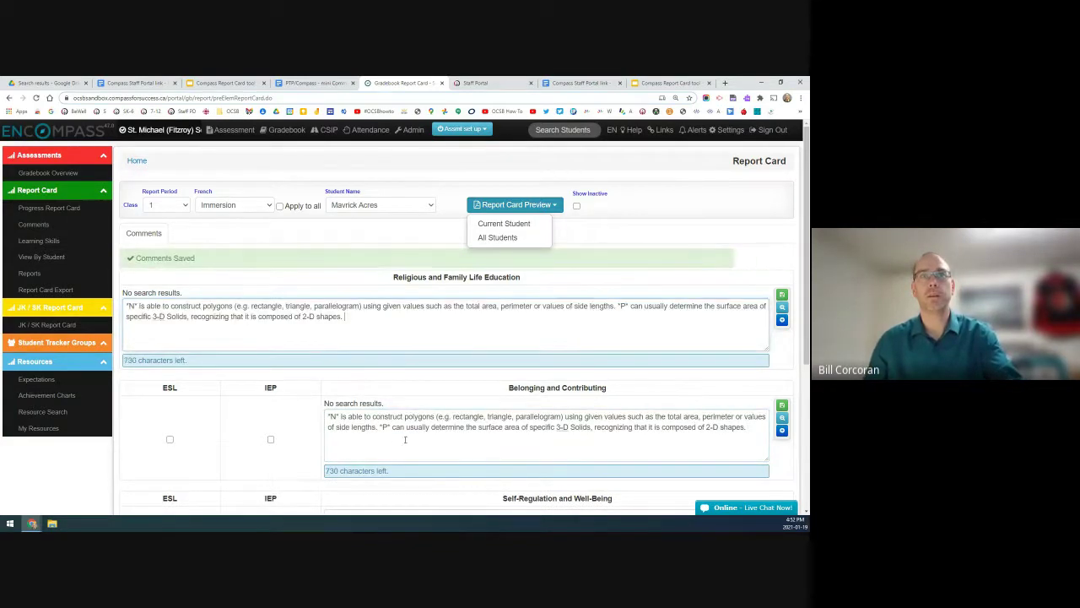
- Insert the same polygons comment under Self-Regulation and Well-Being, Demonstrating Literacy and Mathematics Behaviours, and Problem Solving and Innovating
scroll(375, 447, "down", 1)
left_click(375, 448)
type("\"N\" is able to construct polygons (e.g. rectangle, triangle, parallelogram) using given values such as the total area, perimeter or values of side lengths. \"P\" can usually determine the surface area of specific 3-D Solids, recognizing that it is composed of 2-D shapes.")
scroll(376, 447, "down", 1)
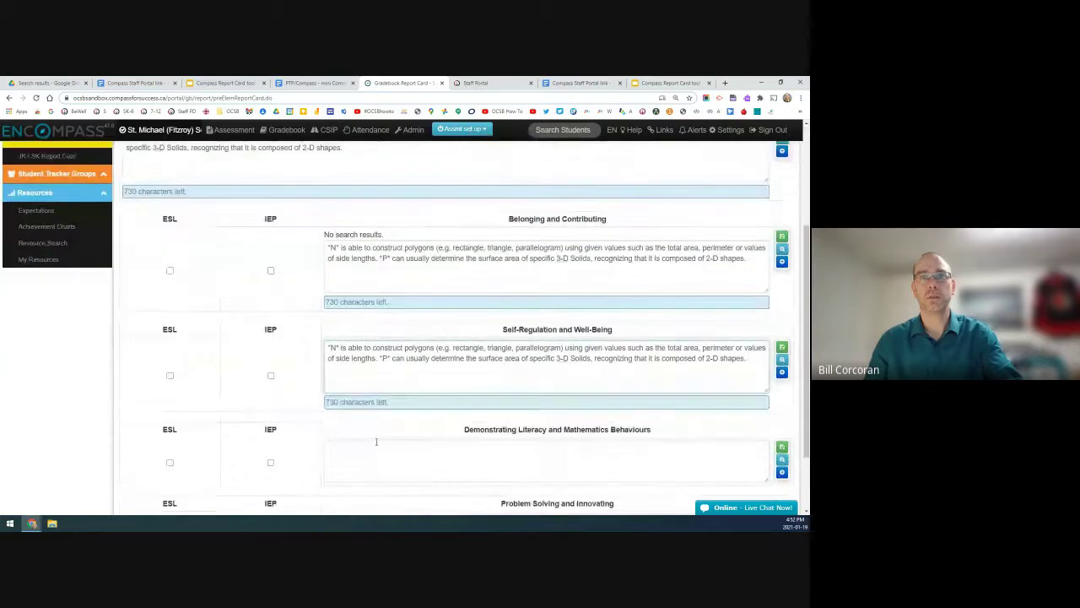
left_click(374, 441)
type("\"N\" is able to construct polygons (e.g. rectangle, triangle, parallelogram) using given values such as the total area, perimeter or values of side lengths. \"P\" can usually determine the surface area of specific 3-D Solids, recognizing that it is composed of 2-D shapes.")
scroll(370, 458, "down", 1)
left_click(368, 449)
type("\"N\" is able to construct polygons (e.g. rectangle, triangle, parallelogram) using given values such as the total area, perimeter or values of side lengths. \"P\" can usually determine the surface area of specific 3-D Solids, recognizing that it is composed of 2-D shapes.")
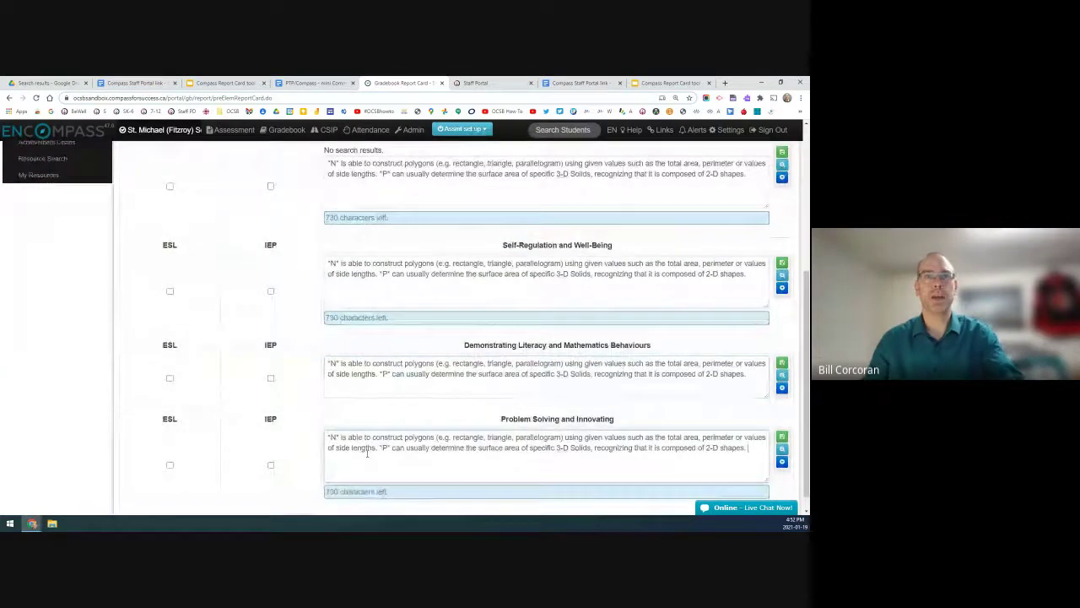
- Switch to the second student's JK / SK report card and back to the first student's to reload the comments
scroll(368, 449, "up", 5)
scroll(327, 293, "up", 1)
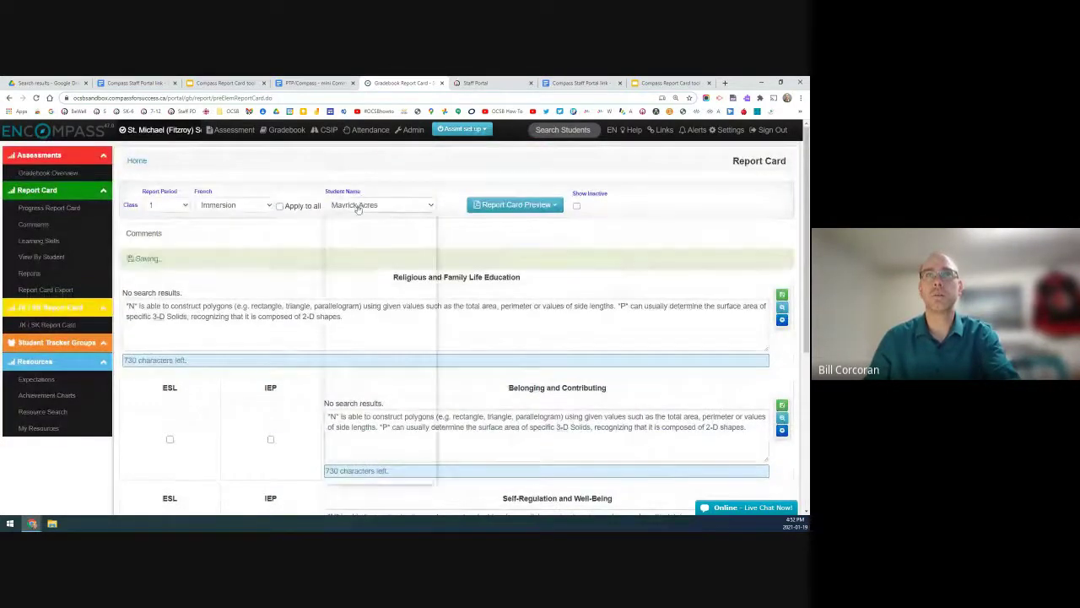
left_click(379, 205)
left_click(360, 236)
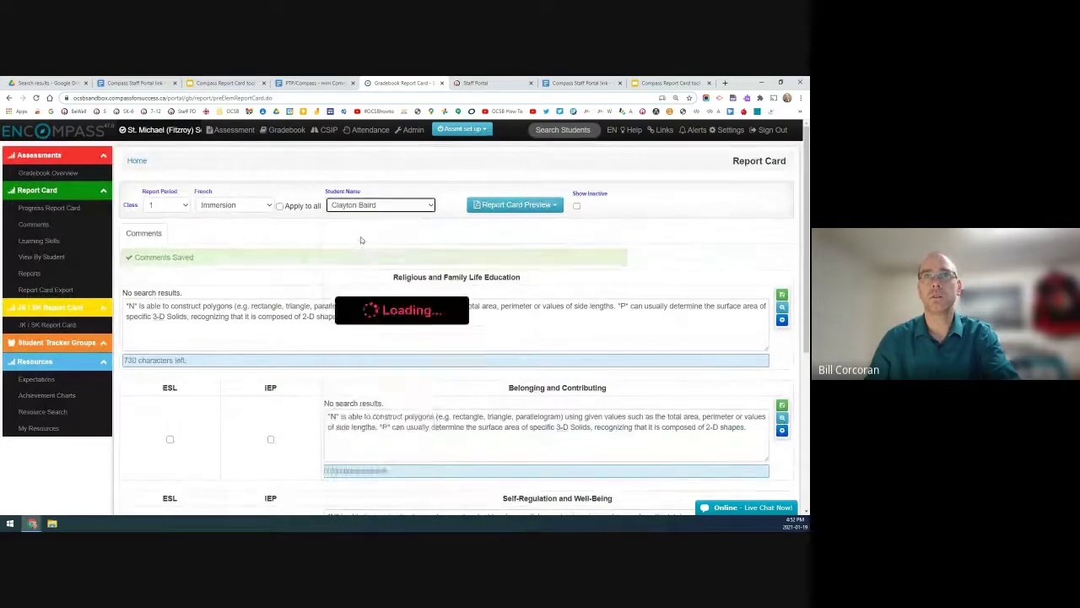
left_click(376, 211)
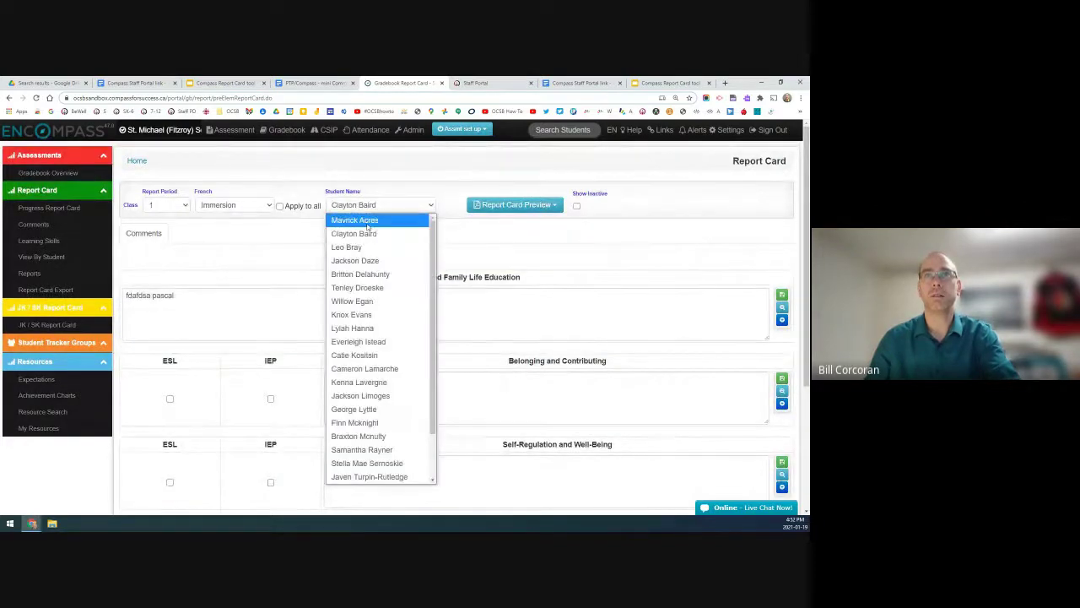
left_click(369, 221)
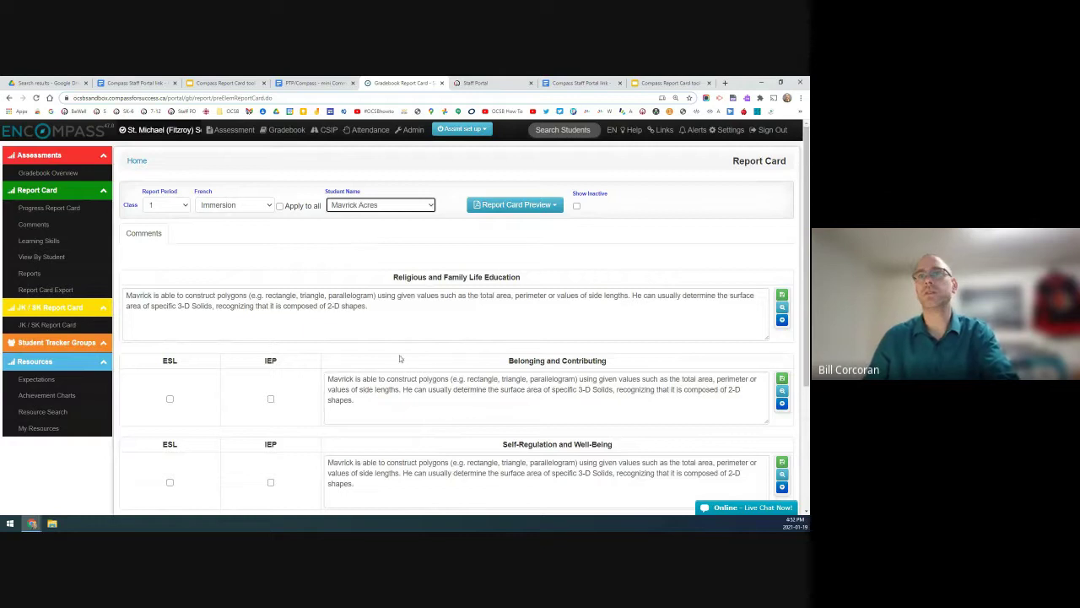
- Preview the current student's kindergarten report card and examine the comments in each section across its pages
left_click(510, 207)
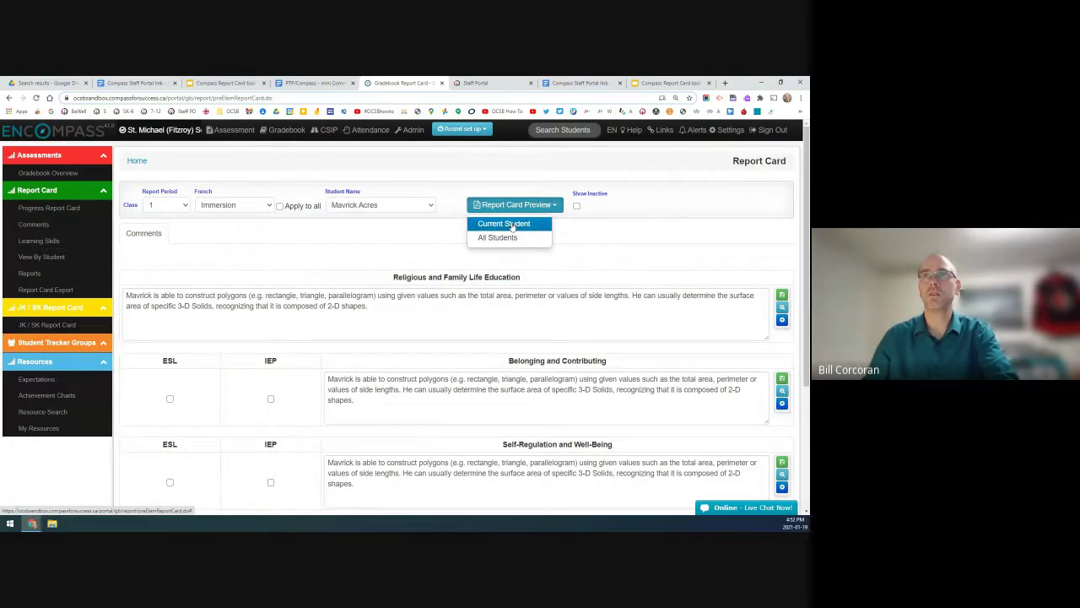
left_click(505, 224)
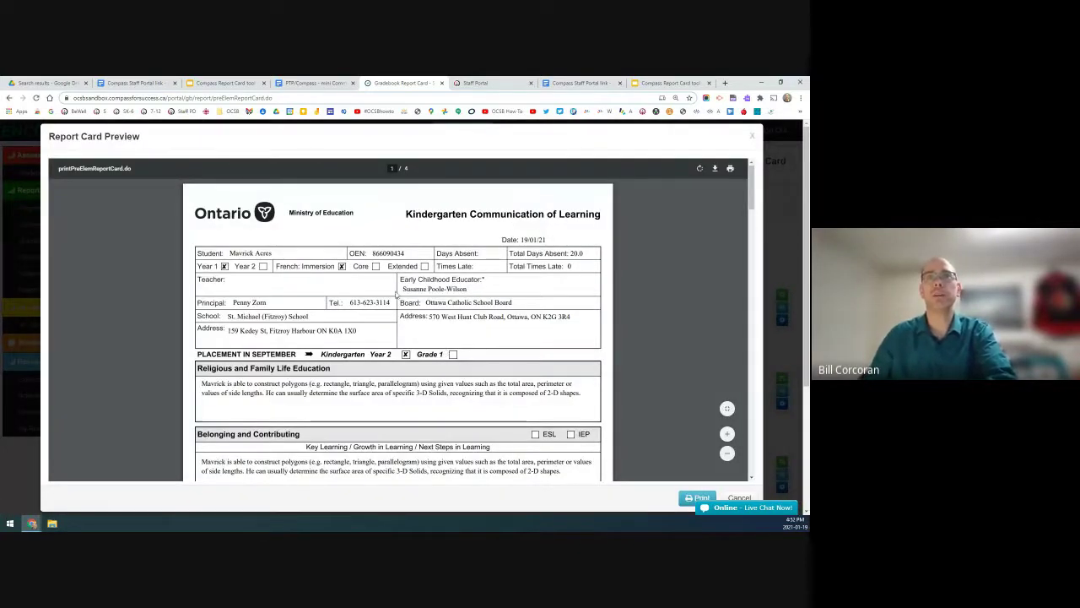
scroll(396, 294, "down", 1)
scroll(396, 294, "down", 3)
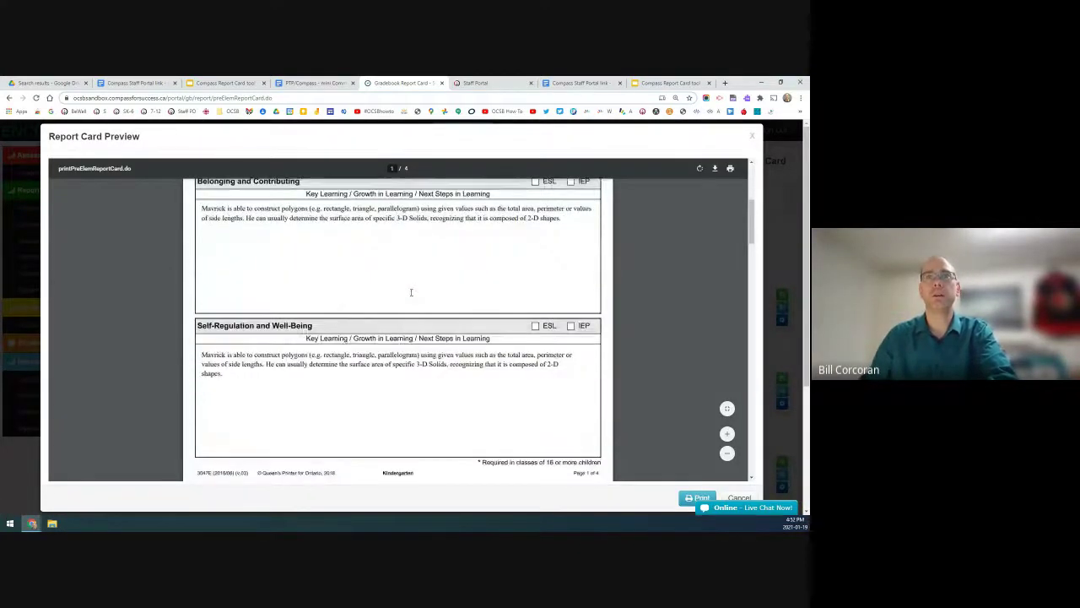
scroll(411, 292, "down", 5)
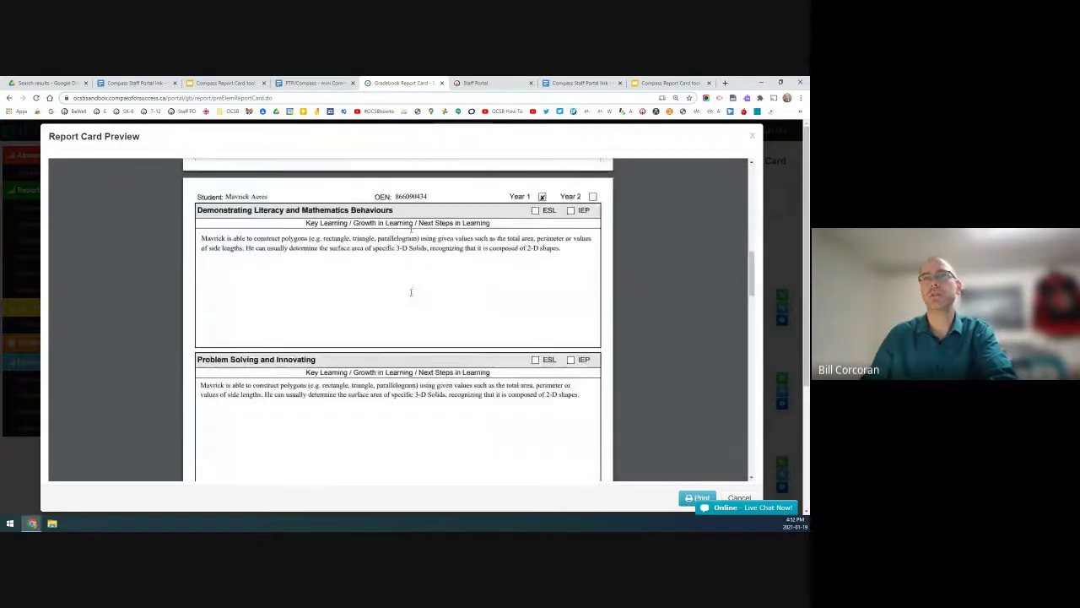
scroll(411, 292, "down", 3)
scroll(414, 297, "up", 3)
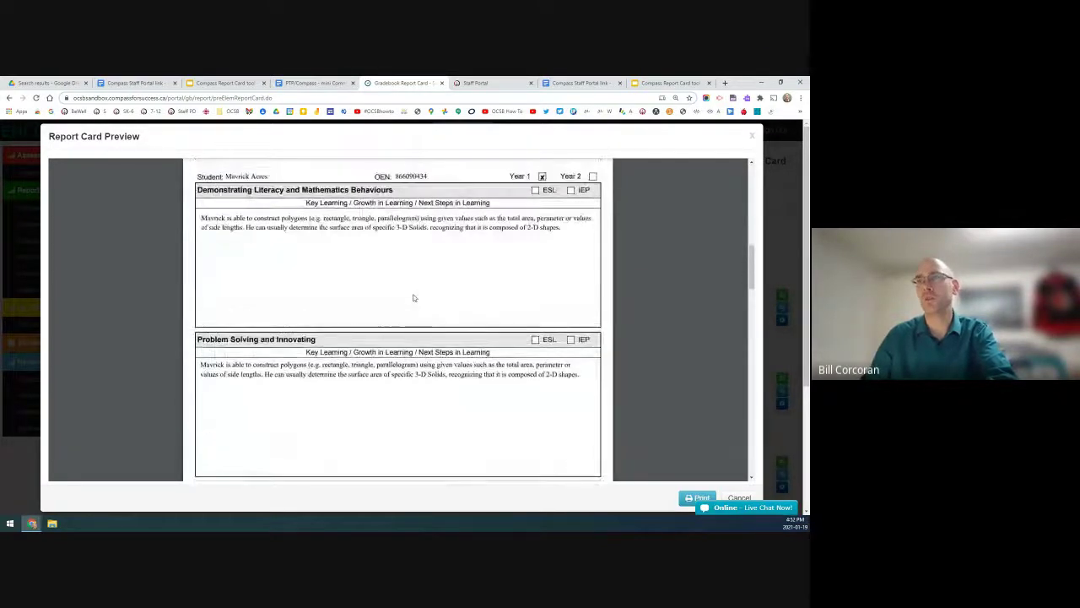
- Review the comments on the first page of the kindergarten report card preview, and close the preview
scroll(413, 298, "up", 4)
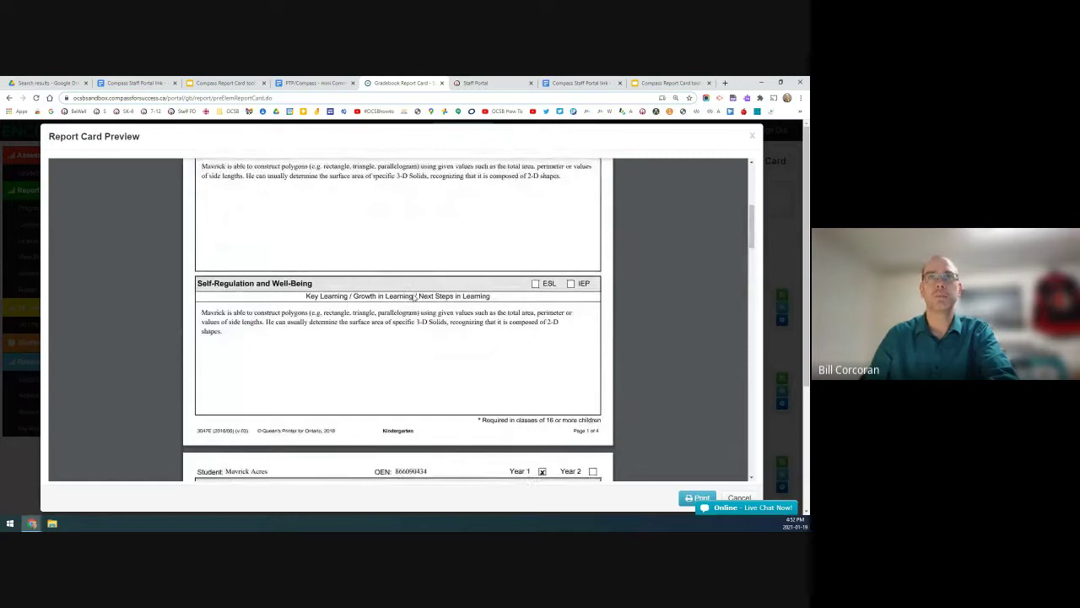
scroll(416, 297, "up", 1)
scroll(579, 376, "up", 1)
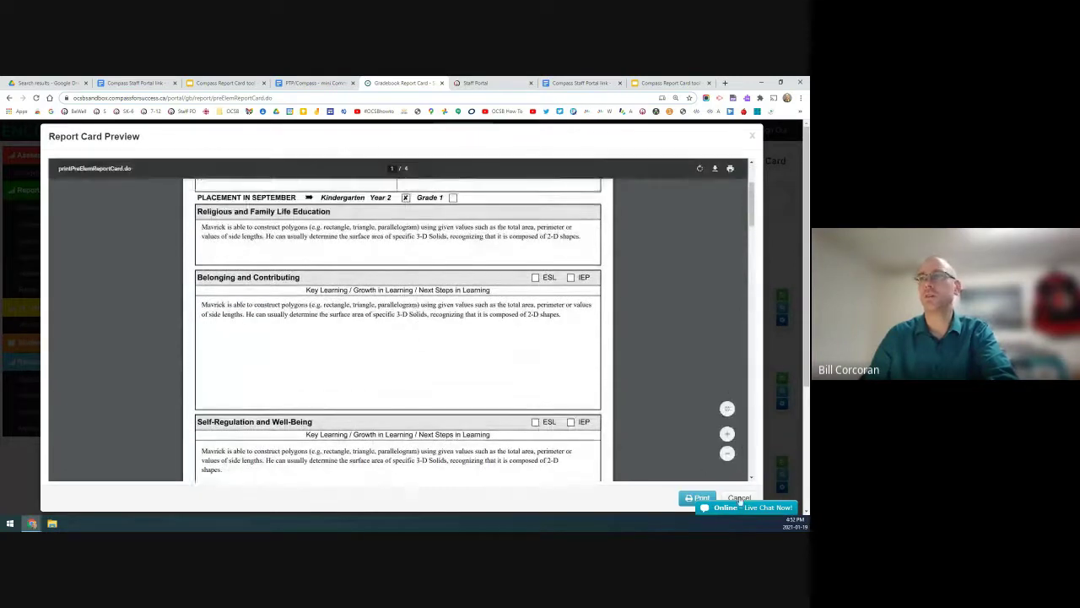
scroll(600, 335, "down", 1)
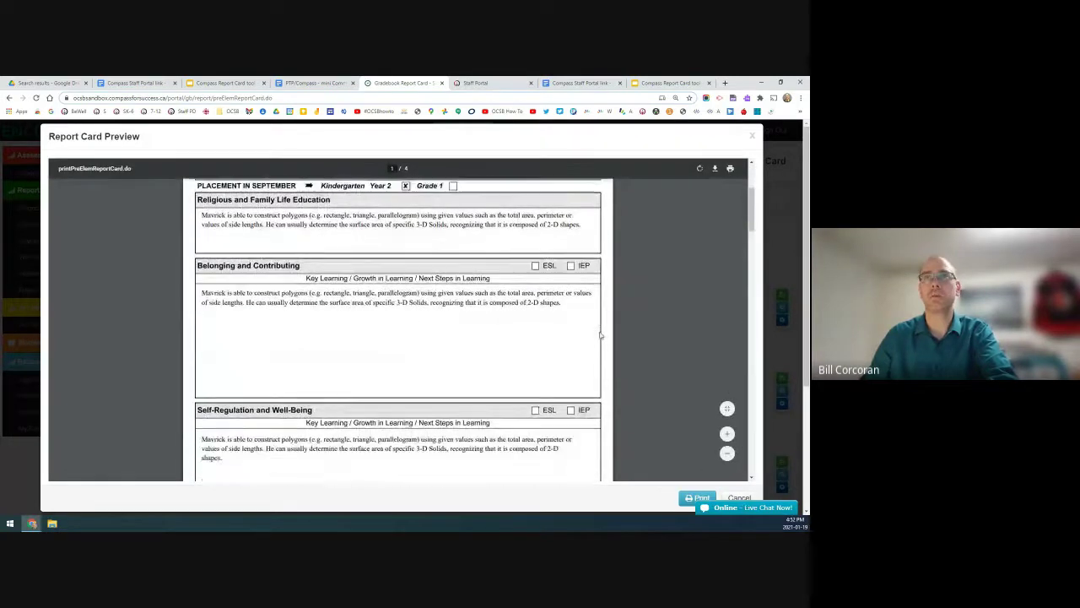
left_click(739, 499)
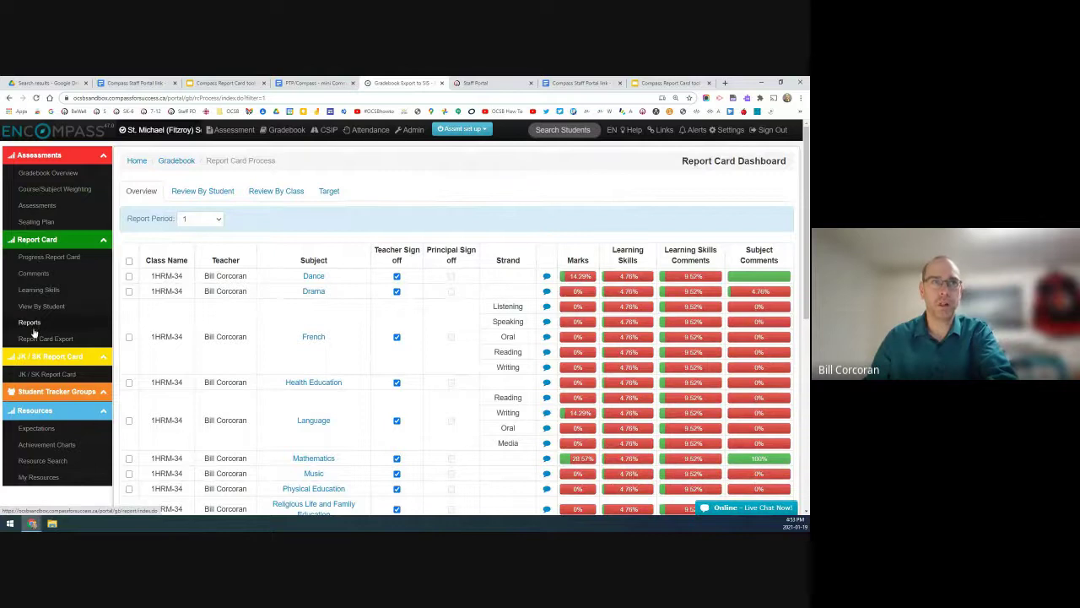
- Open the report card Reports page for class 1HRM-34 and select only the first student in the list
left_click(29, 323)
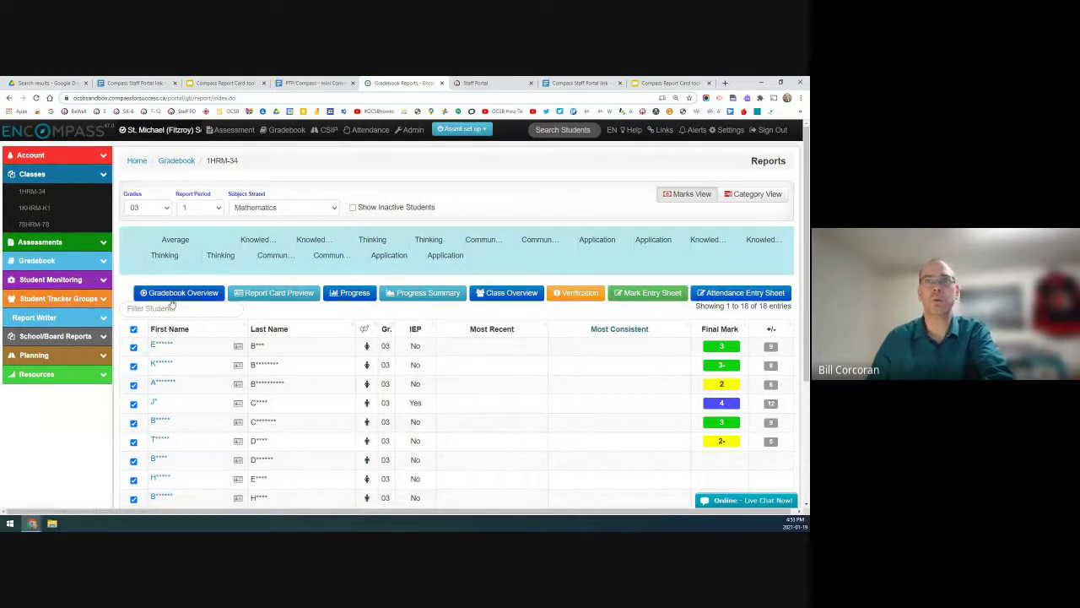
scroll(165, 306, "down", 1)
left_click(134, 288)
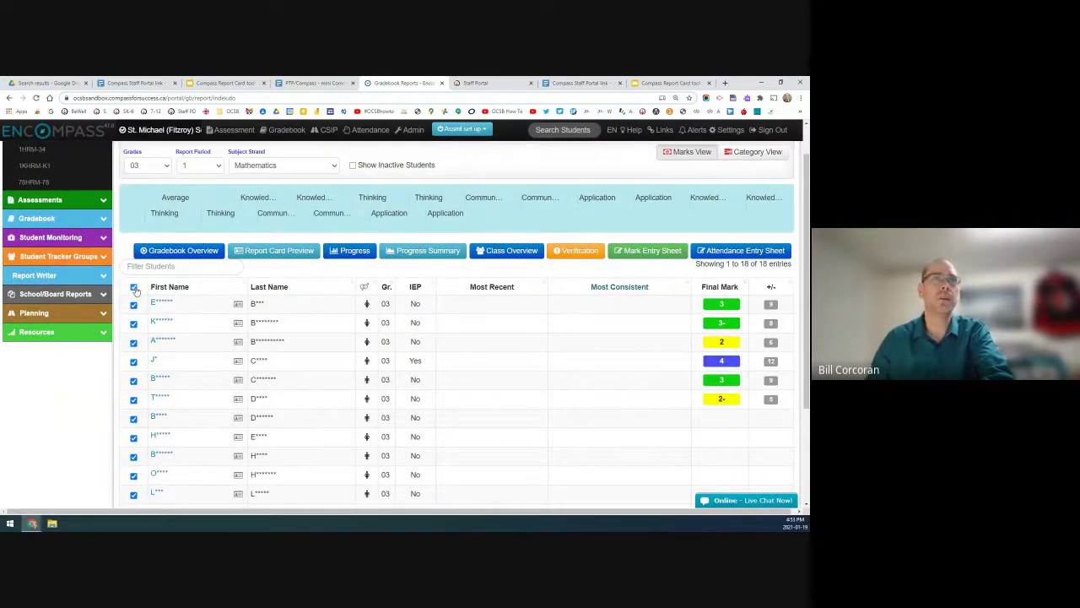
left_click(134, 287)
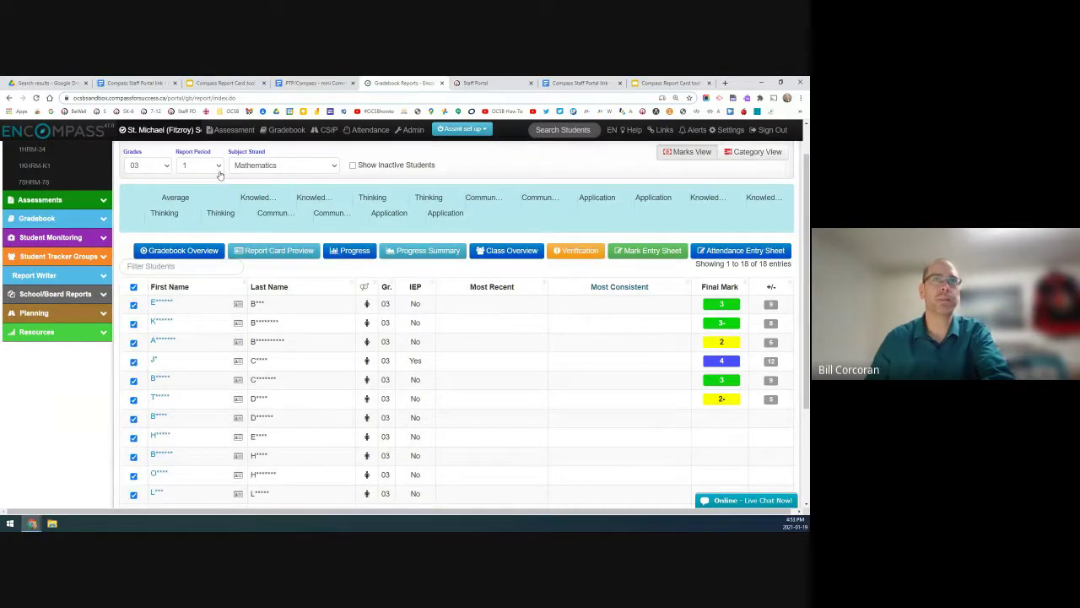
scroll(148, 270, "down", 1)
left_click(134, 244)
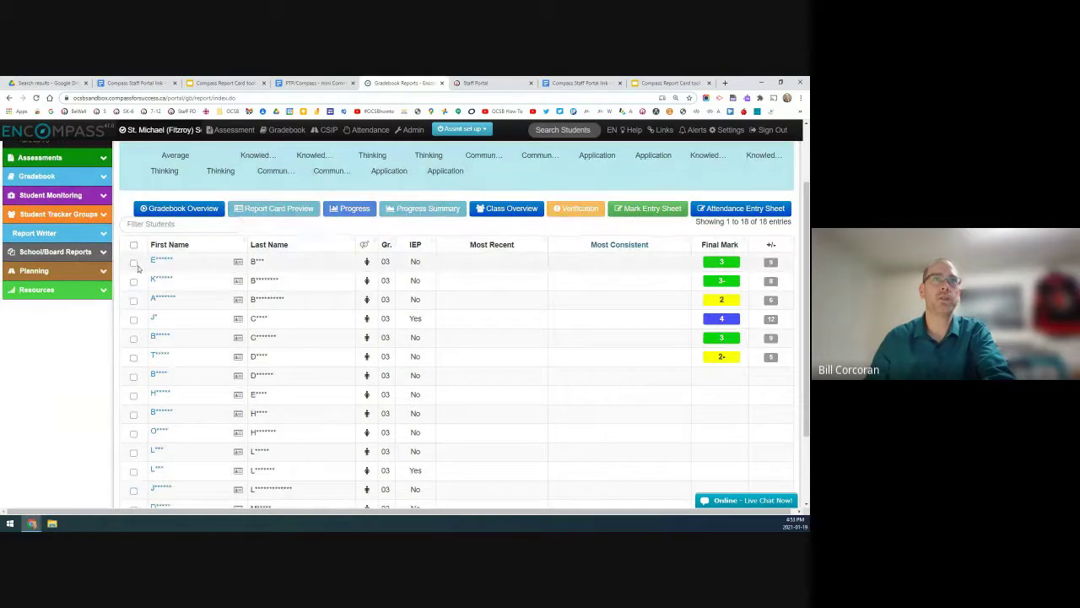
left_click(133, 264)
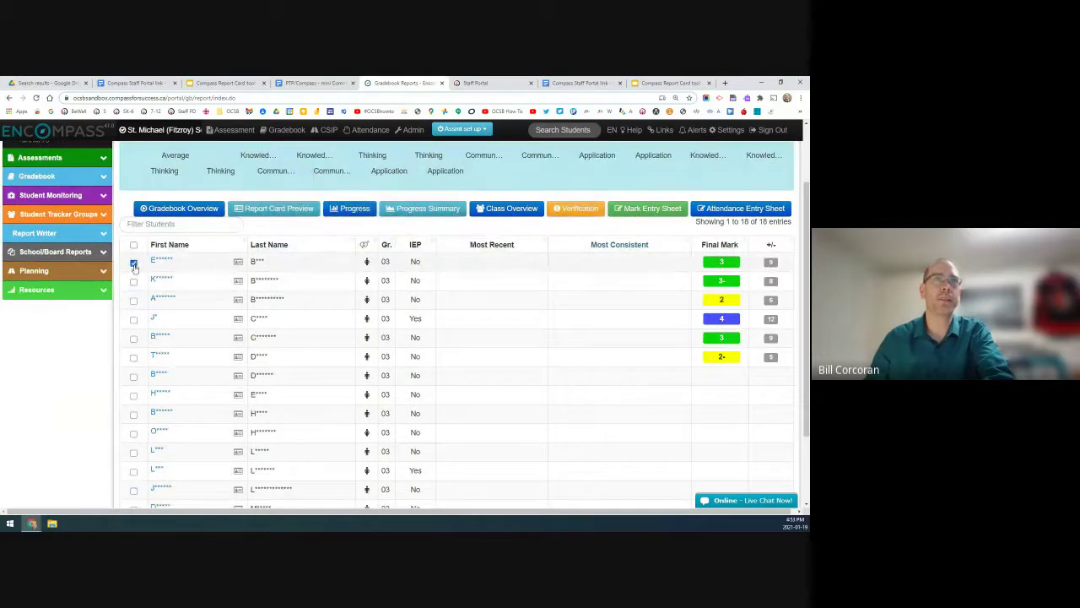
- Preview the selected student's provincial report card, examine the learning skills and Mathematics comments, and close the preview
left_click(272, 211)
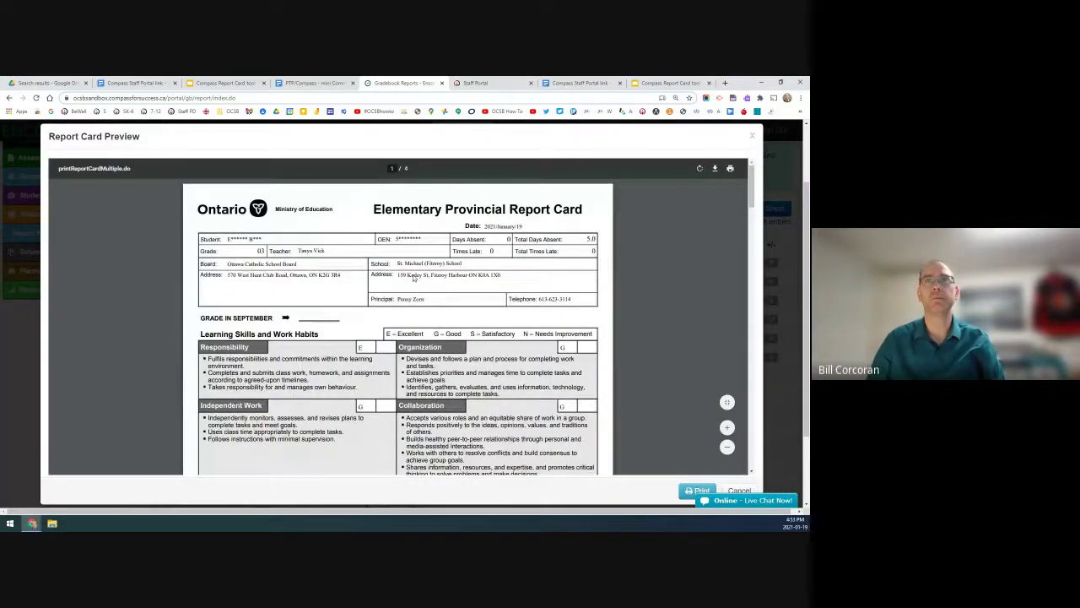
scroll(413, 279, "down", 1)
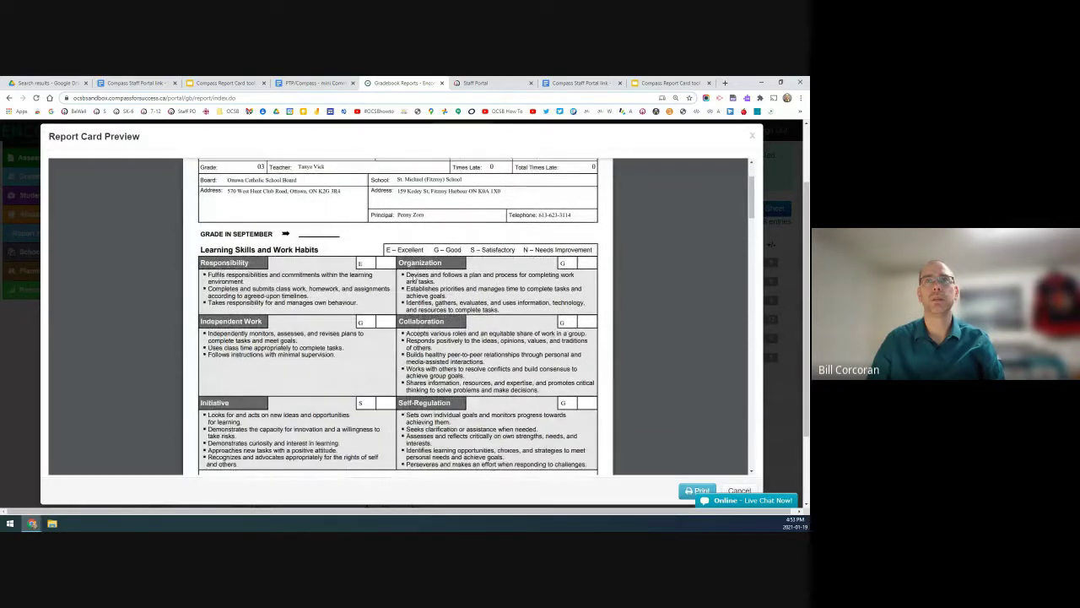
scroll(412, 278, "down", 3)
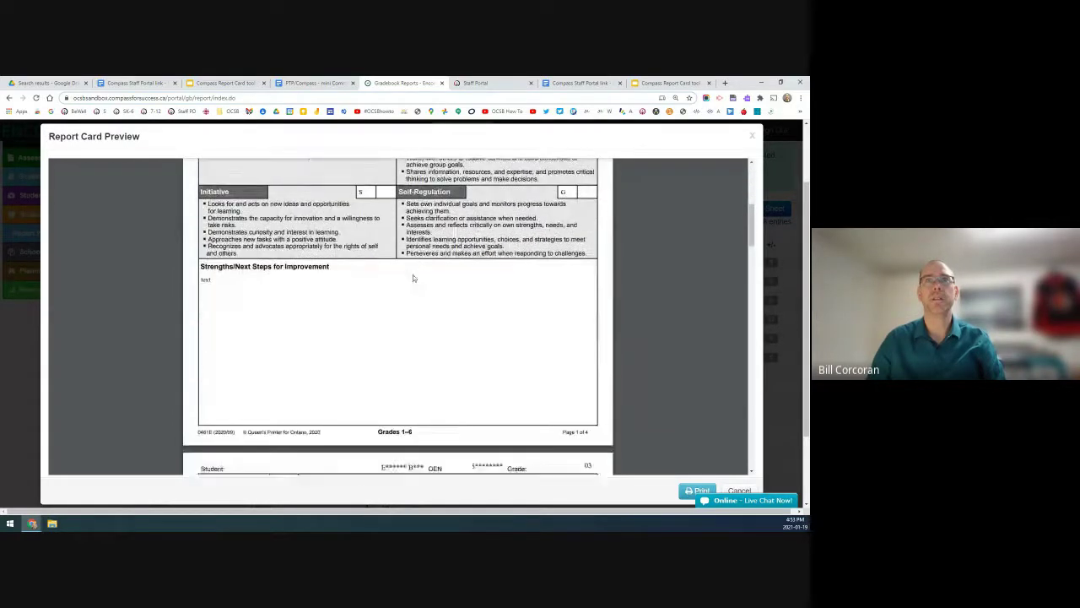
scroll(412, 278, "down", 8)
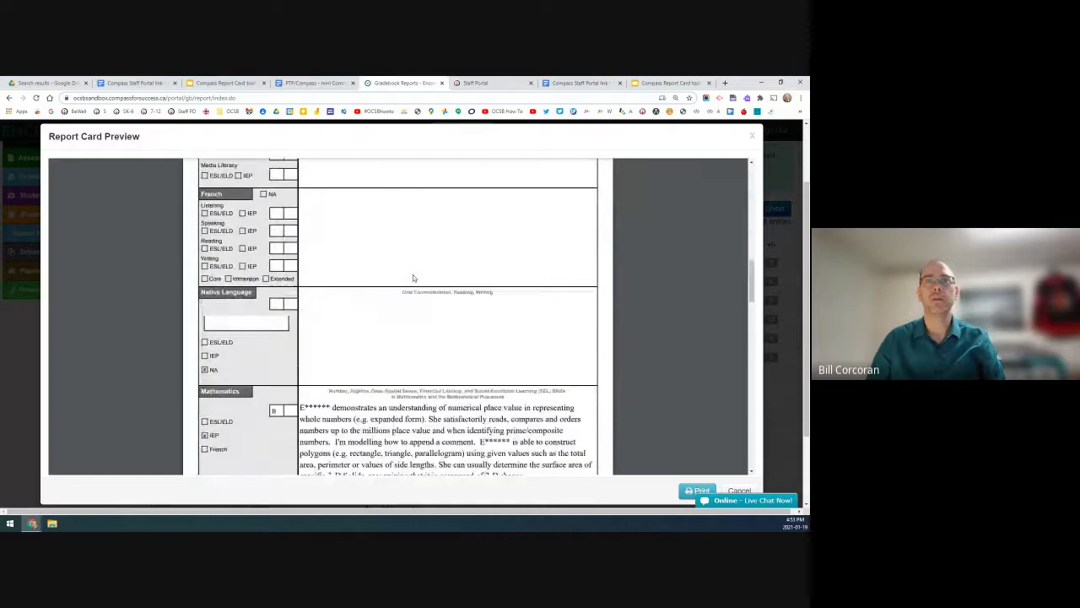
scroll(413, 274, "down", 5)
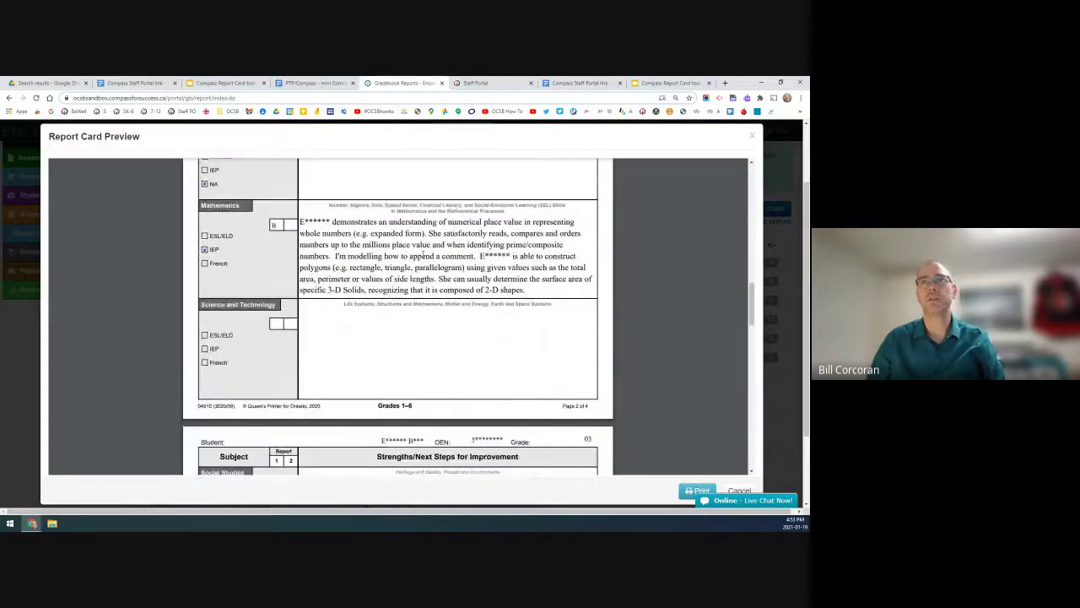
scroll(438, 266, "down", 4)
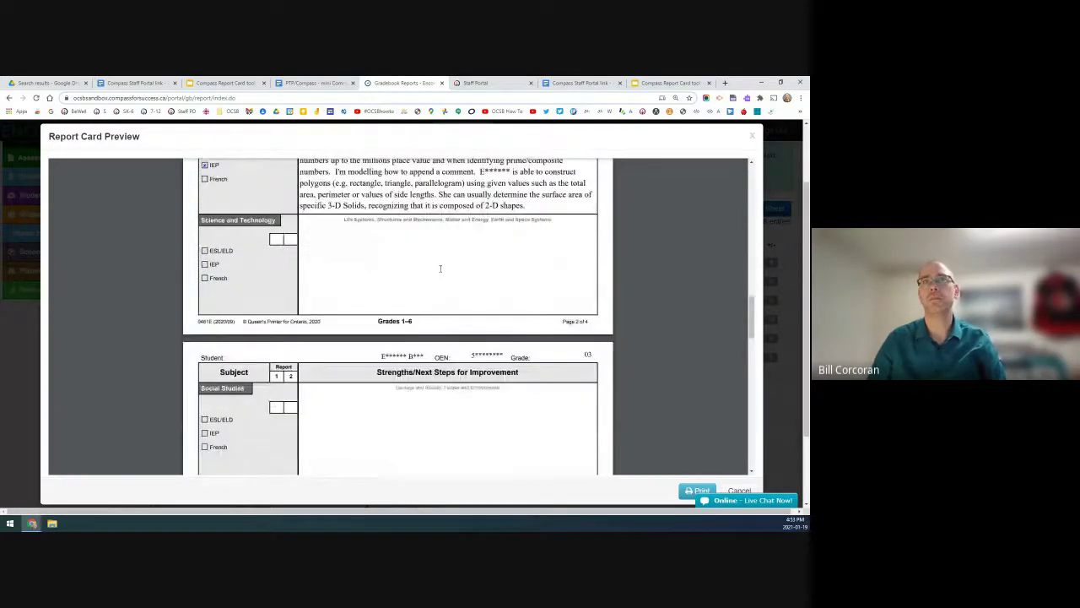
scroll(439, 269, "up", 5)
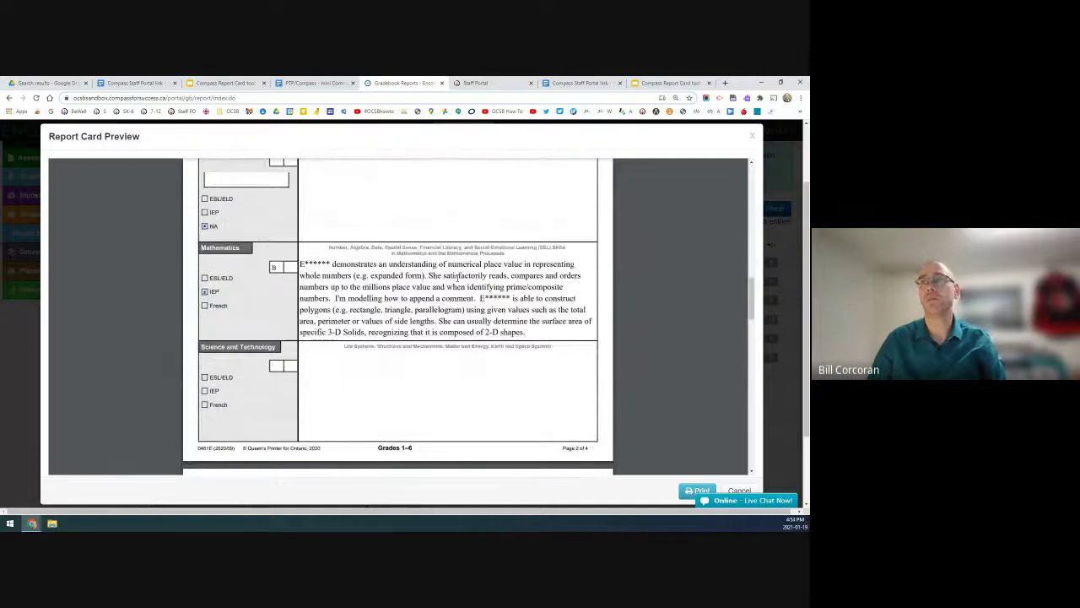
left_click(740, 491)
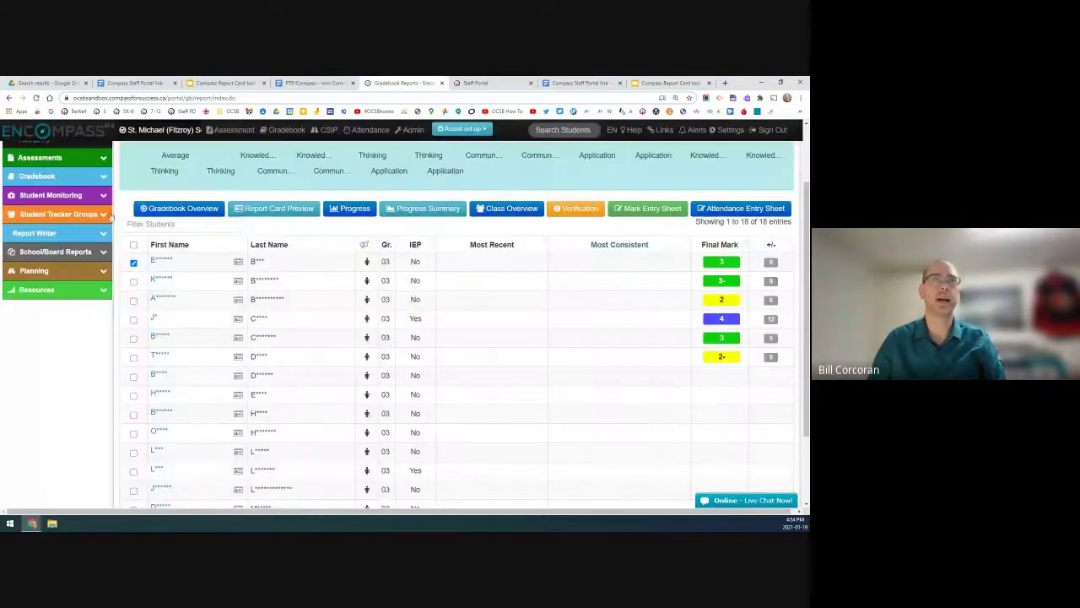
- Select all students, preview their report cards together, and view the PDF save options without saving before closing the preview
left_click(134, 244)
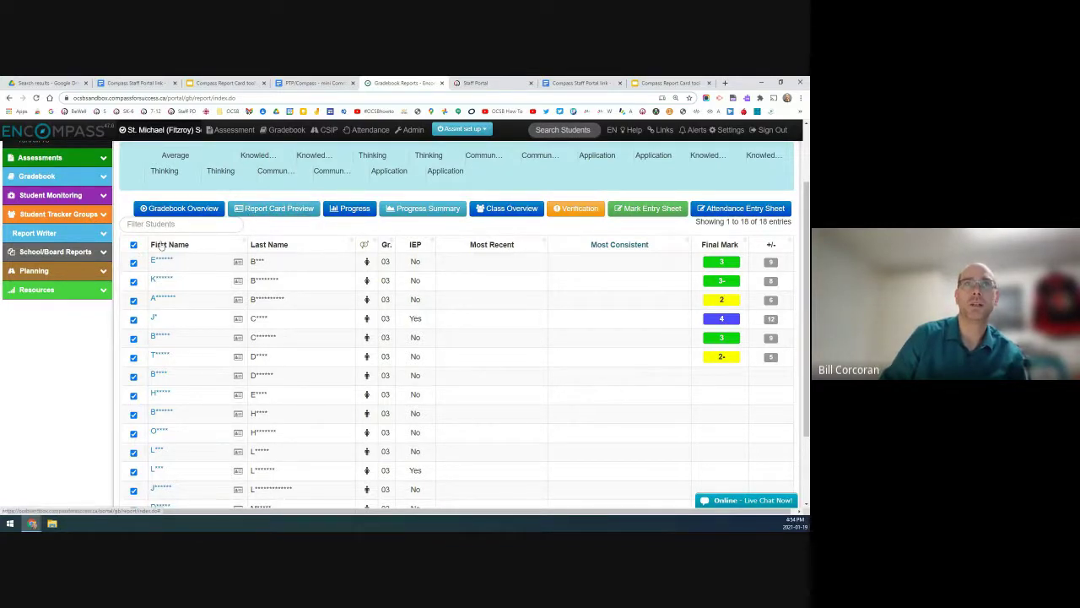
left_click(287, 211)
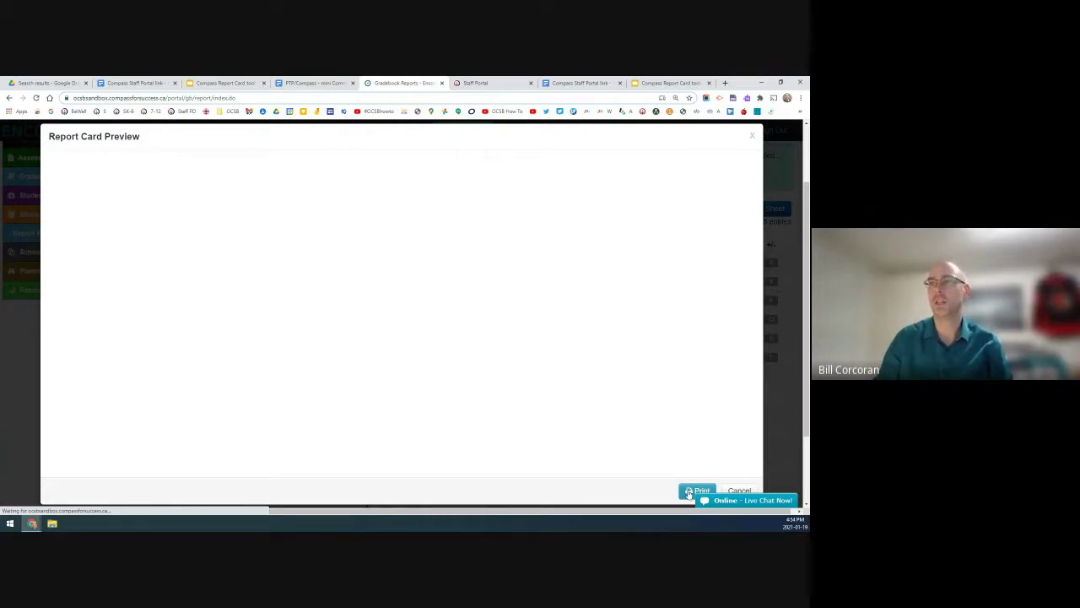
left_click(698, 490)
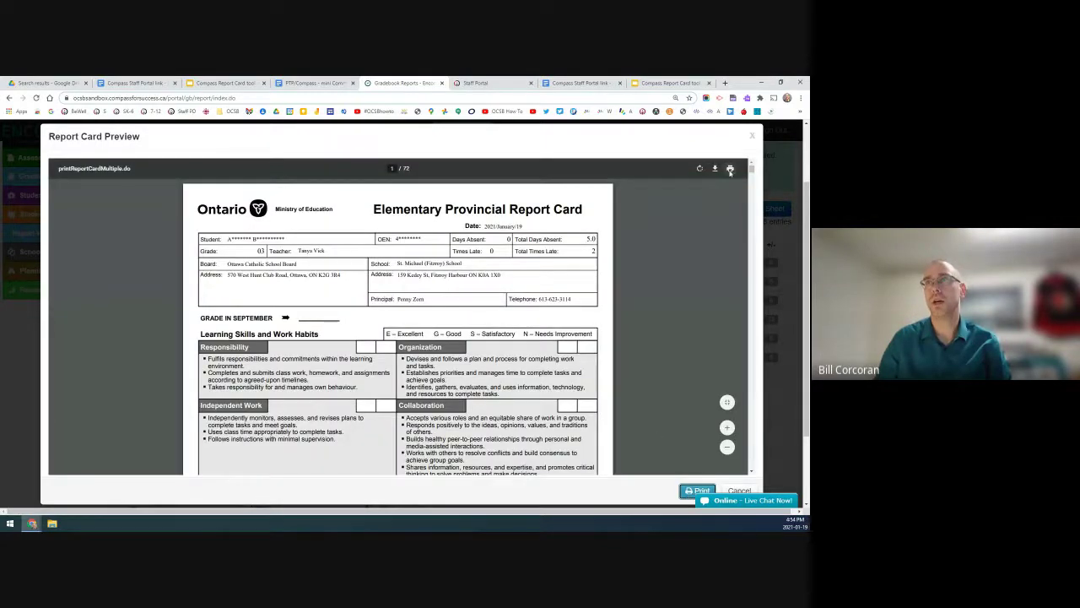
left_click(715, 168)
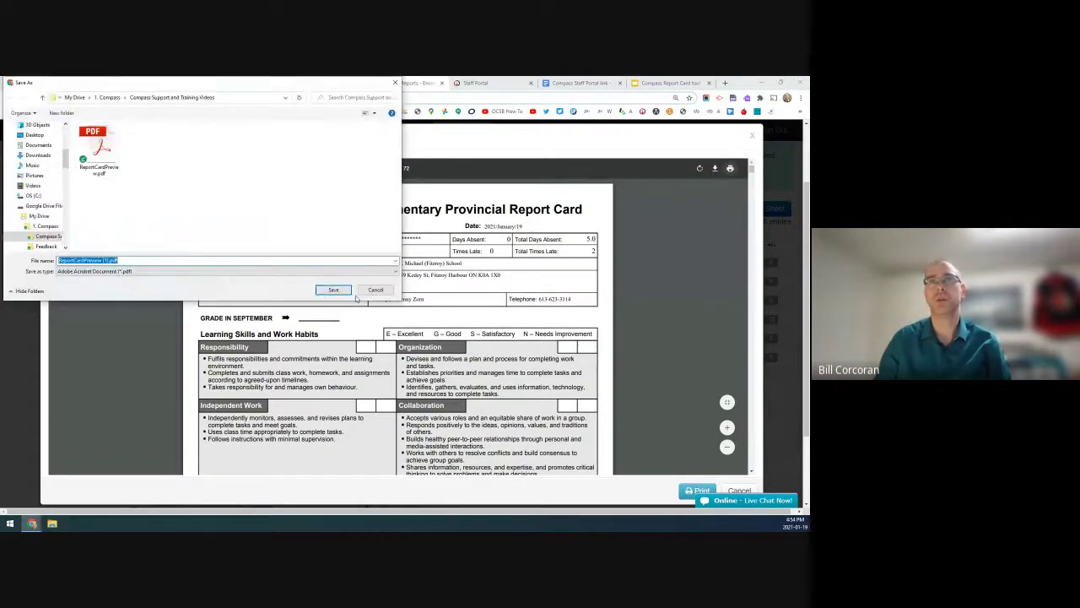
left_click(374, 289)
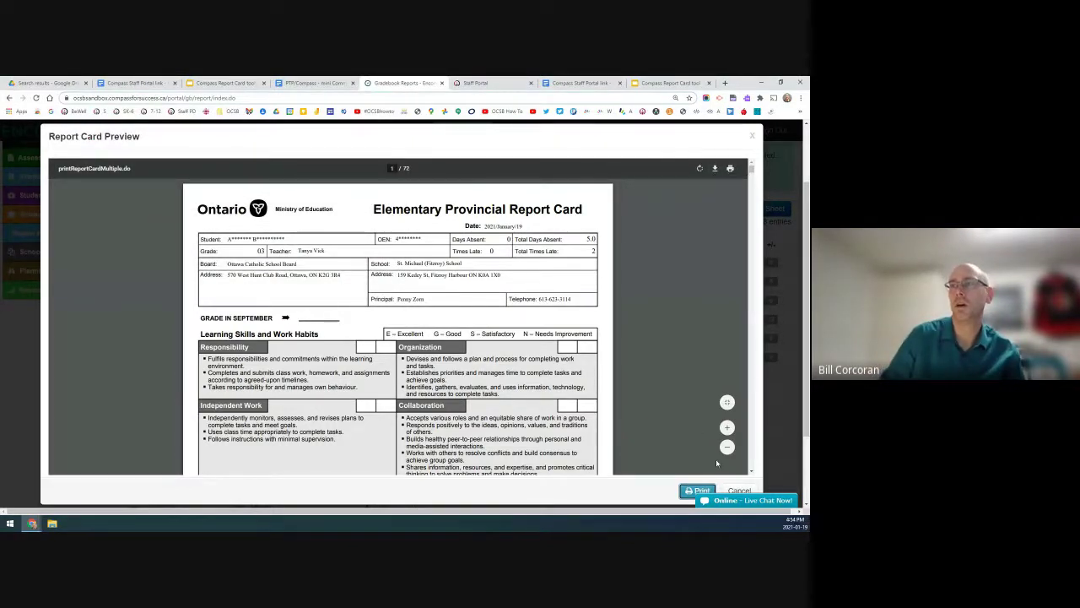
left_click(739, 491)
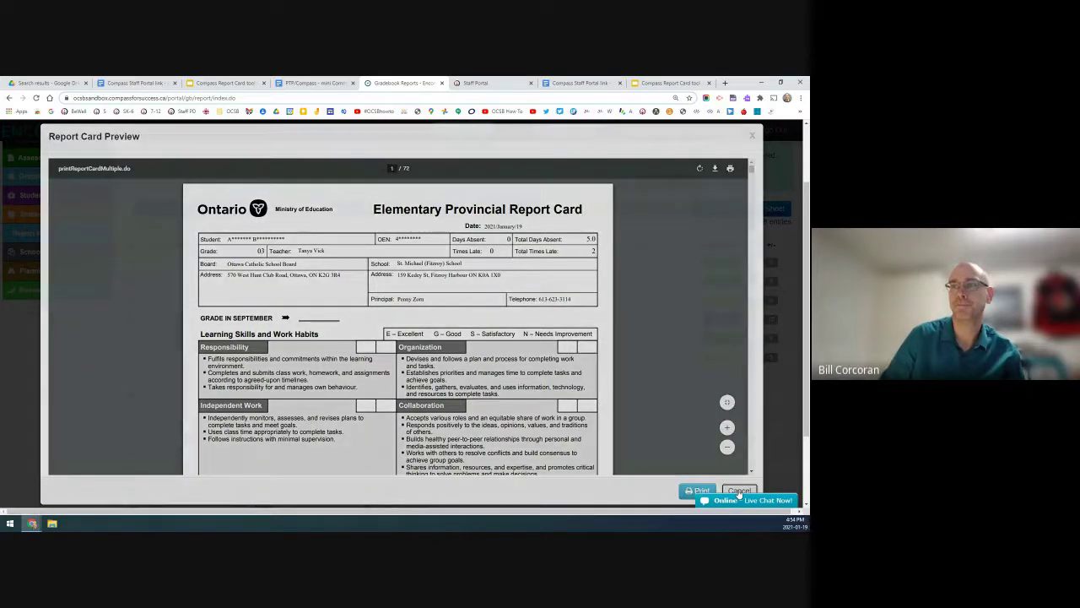
scroll(739, 491, "up", 1)
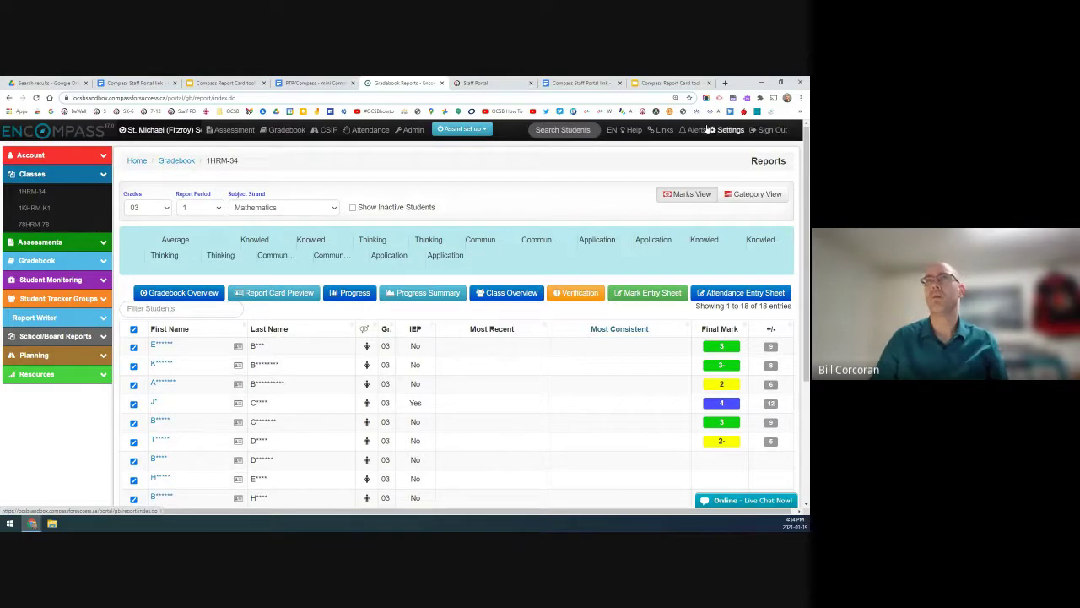
- Open Chrome's settings in a new tab and check the browser version and updates under About Chrome
left_click(726, 83)
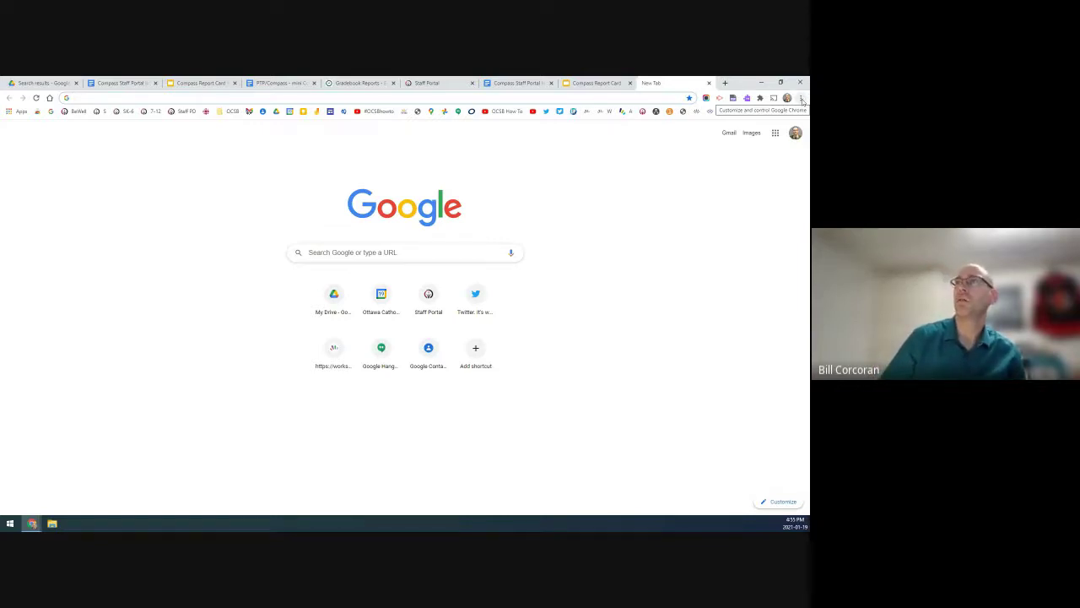
left_click(801, 98)
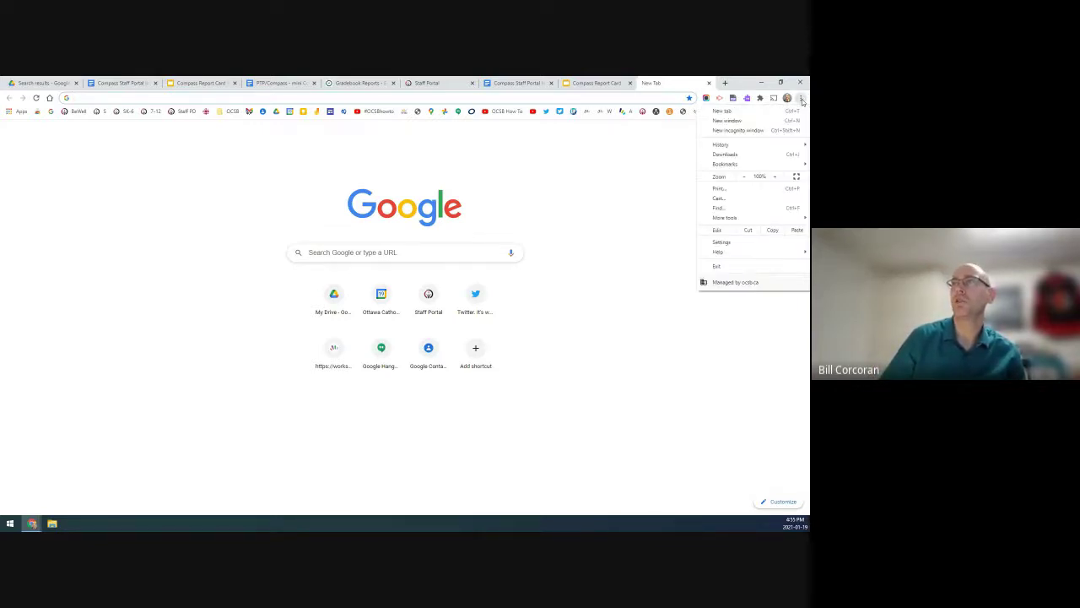
left_click(768, 243)
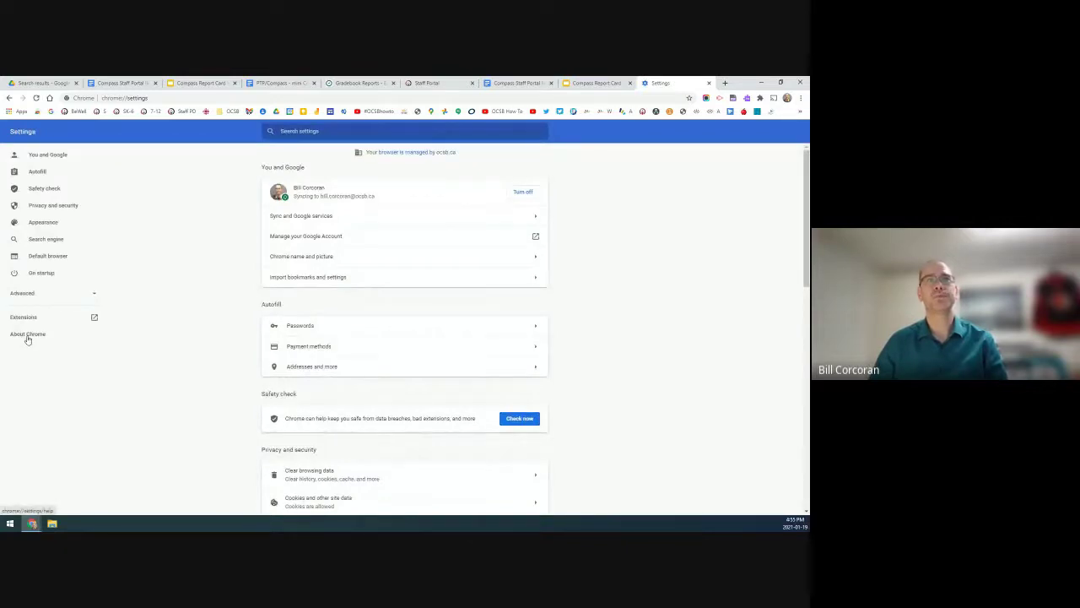
left_click(36, 335)
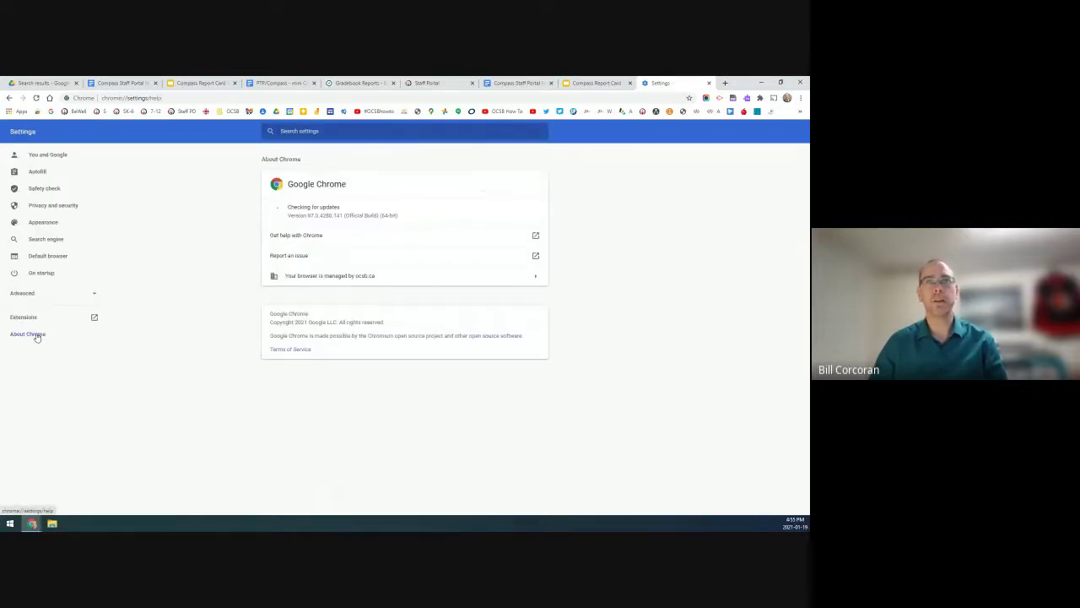